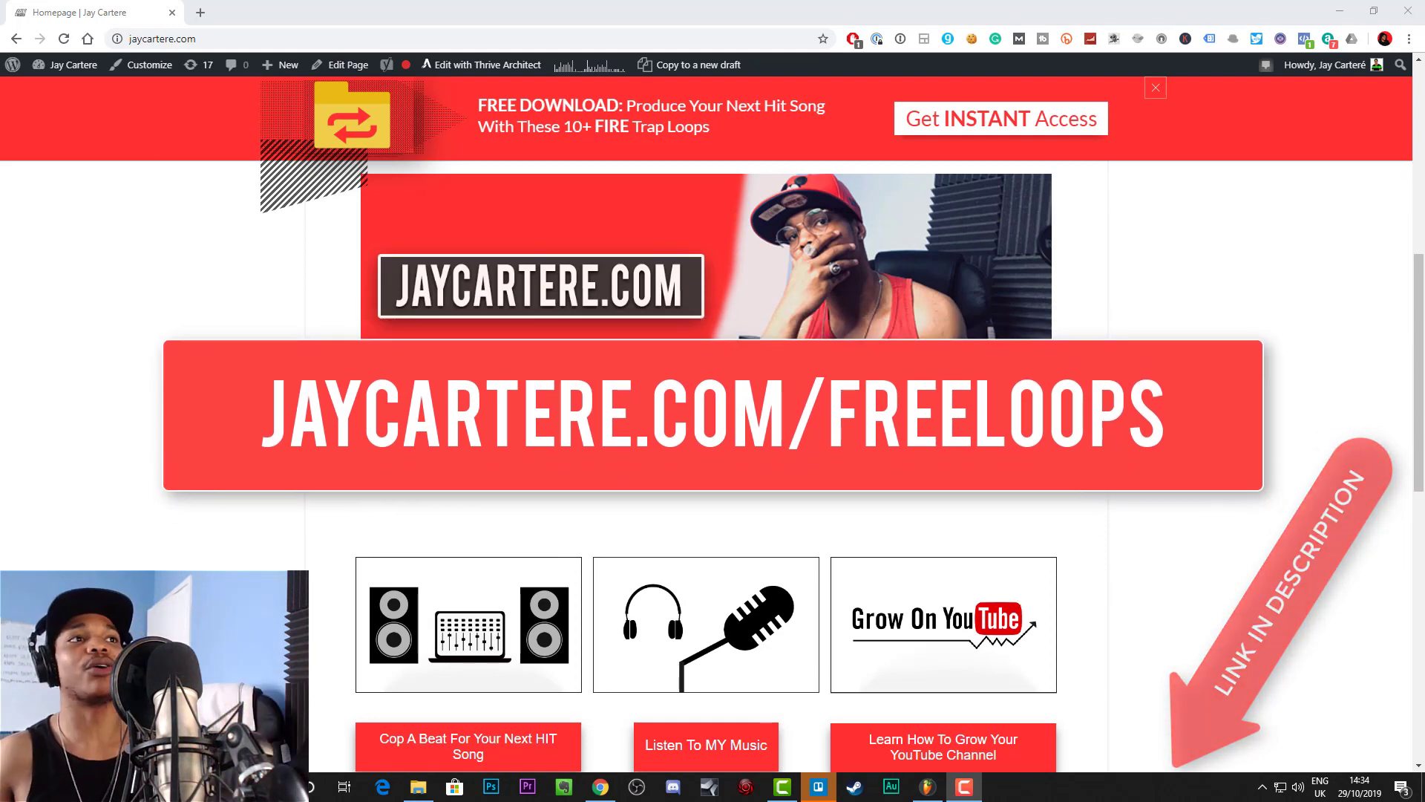
pyautogui.scroll(8, 1315, 444)
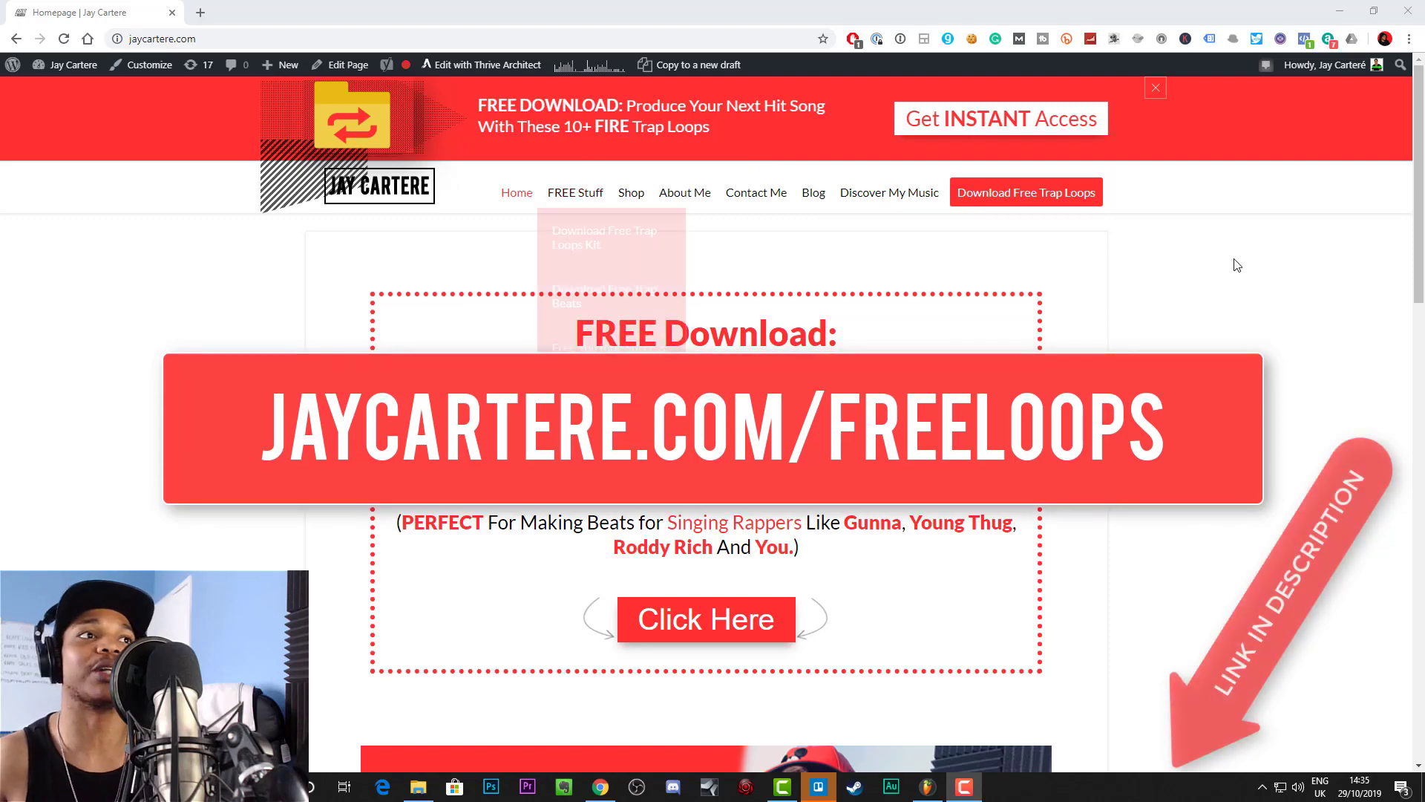
pyautogui.scroll(-10, 1274, 302)
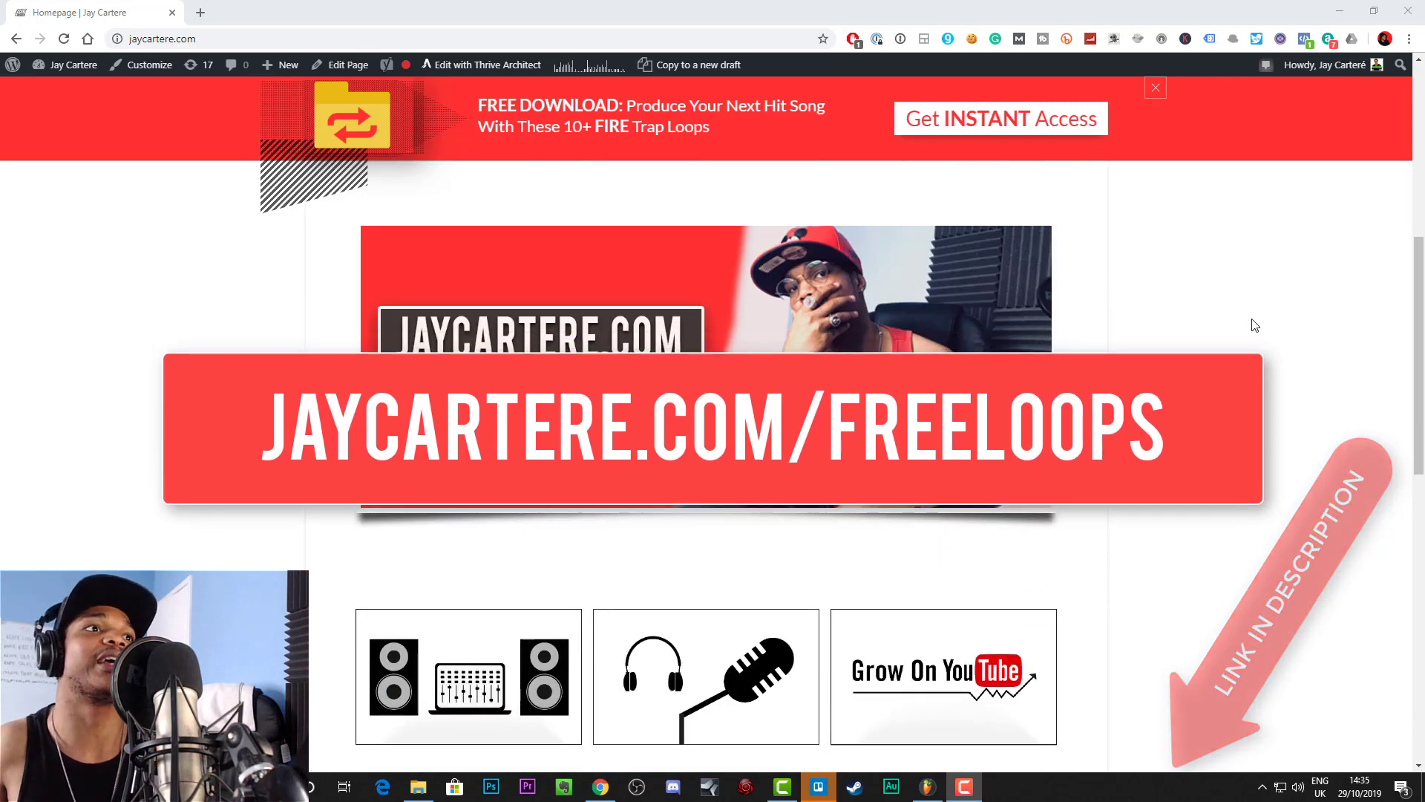
pyautogui.moveTo(1420, 318); pyautogui.dragTo(1419, 313)
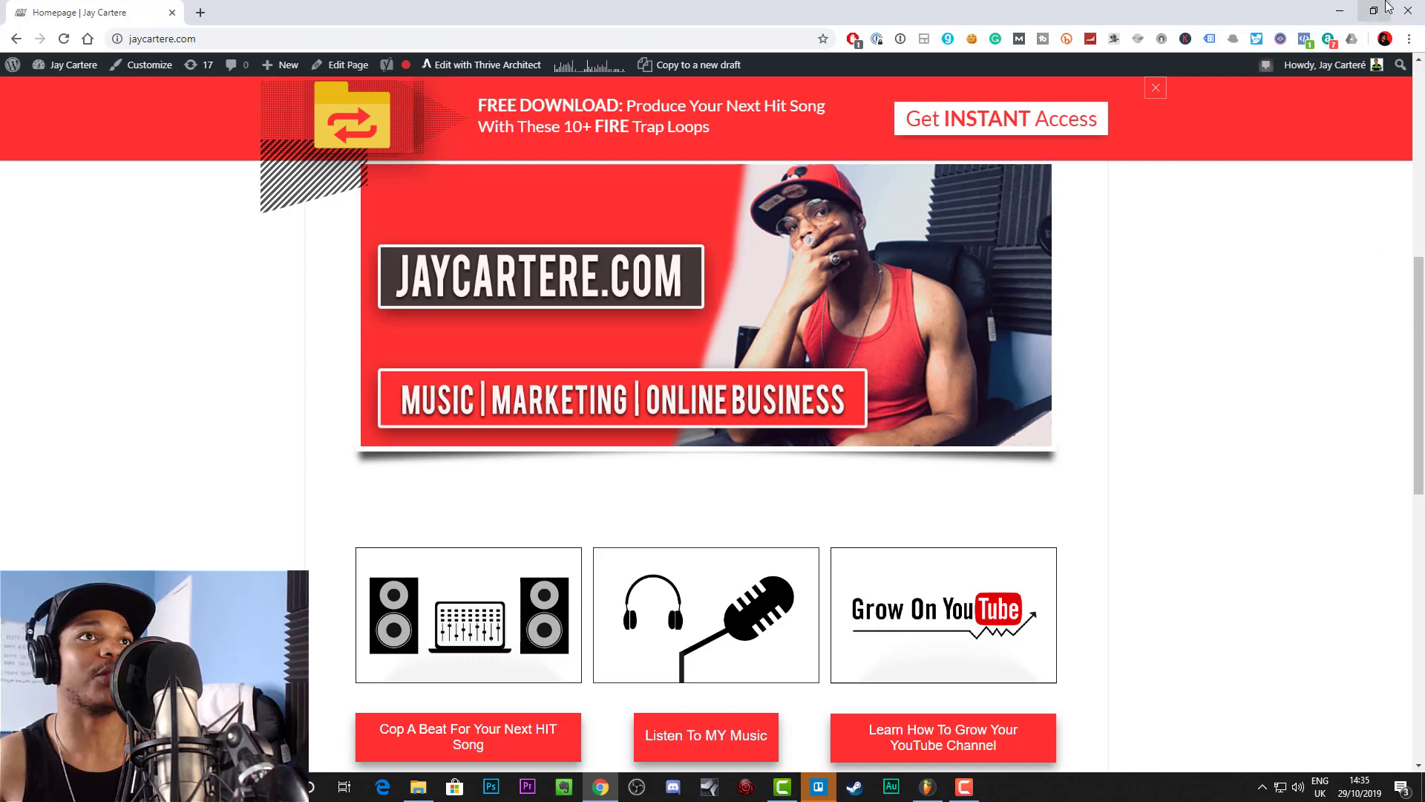
# Step: Switch from the browser to the FL Studio project and move the channel rack fully into view
pyautogui.click(1343, 13)
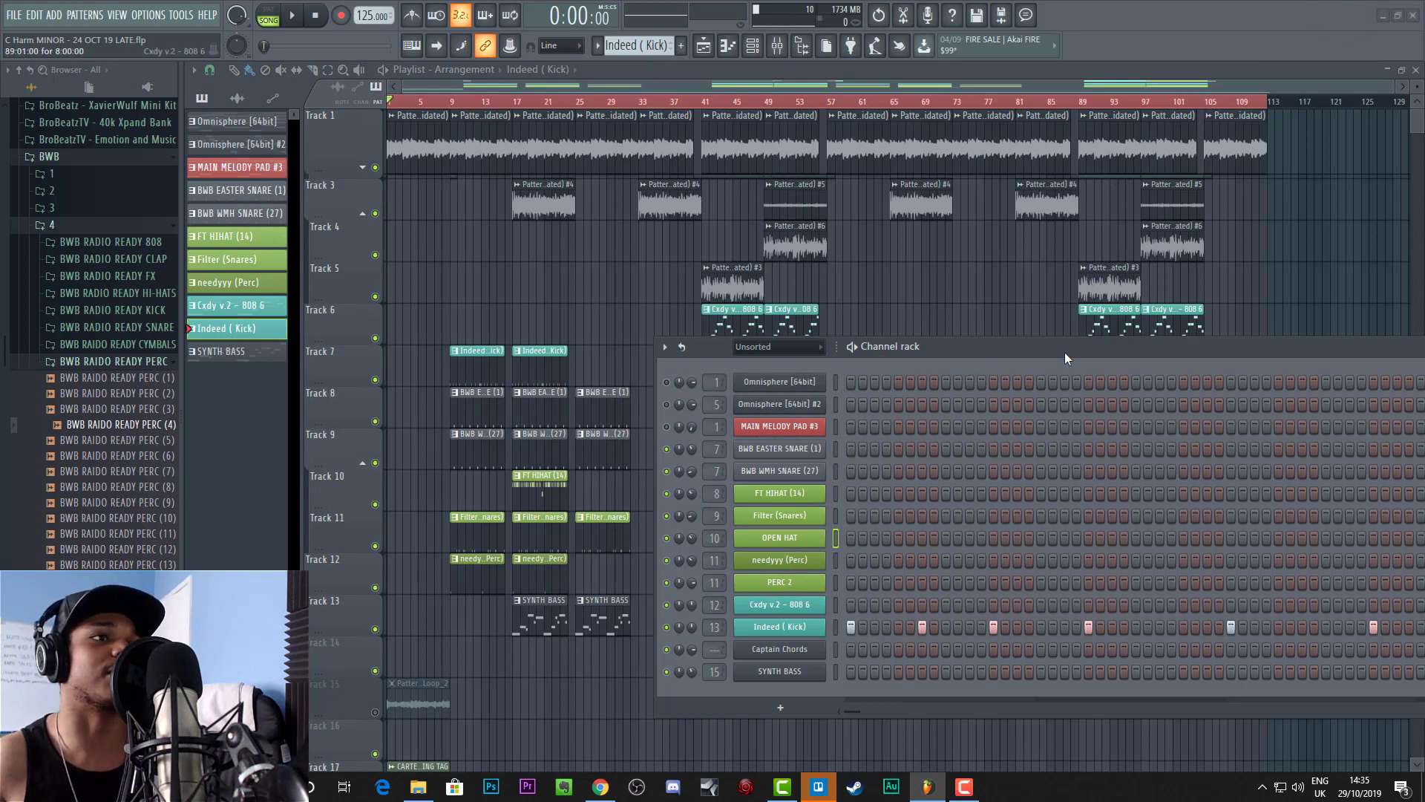
pyautogui.moveTo(1061, 352); pyautogui.dragTo(1014, 355)
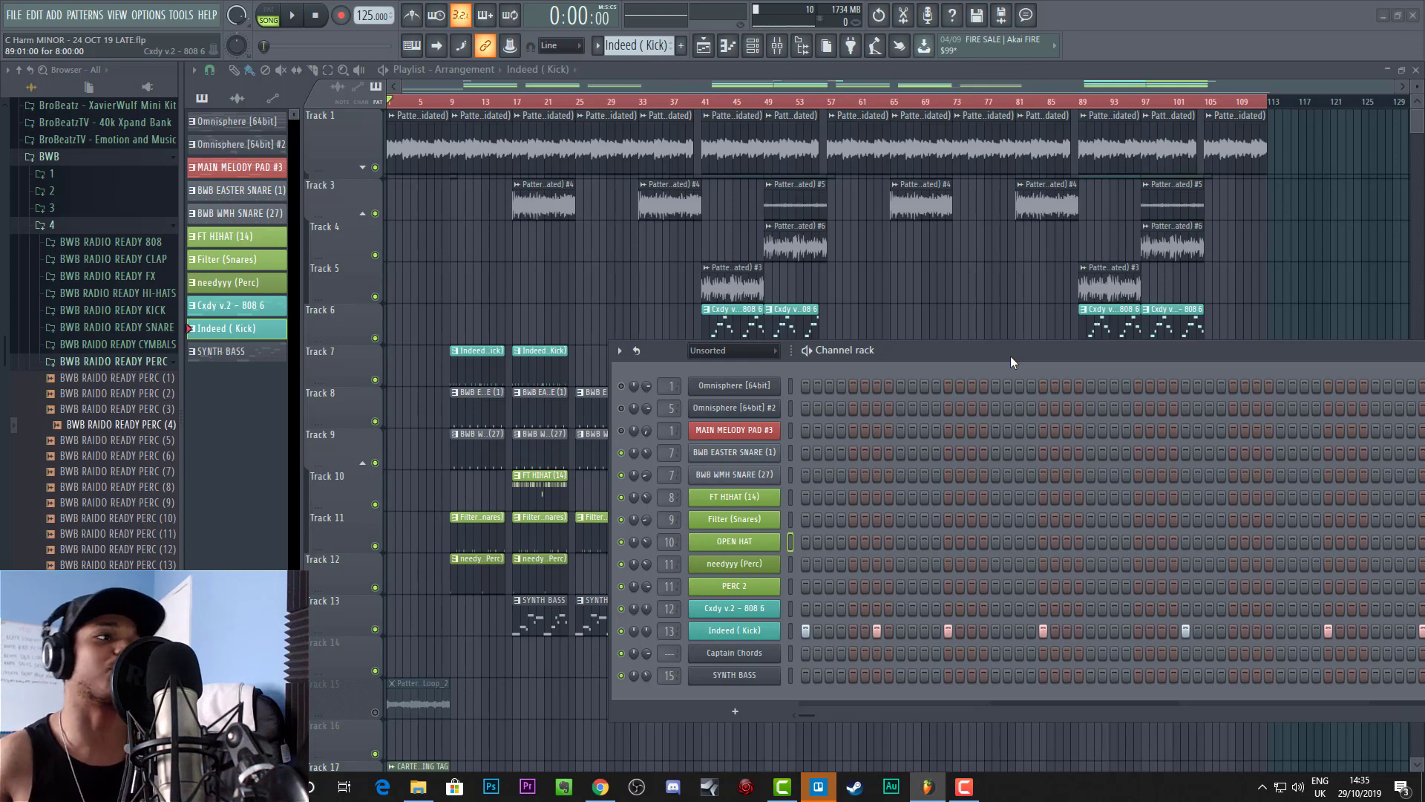
pyautogui.moveTo(1007, 354); pyautogui.dragTo(914, 350)
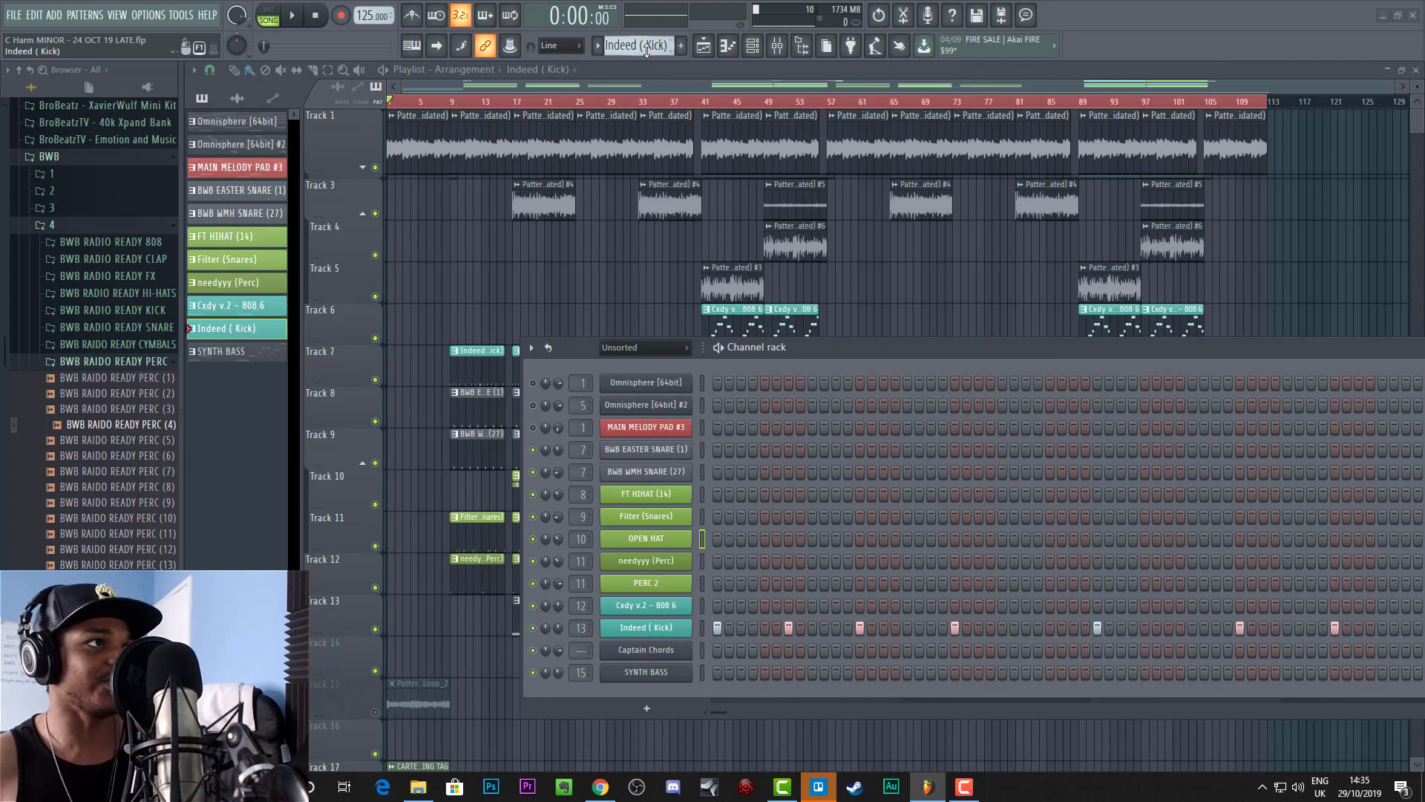
# Step: Make Omnisphere [64bit] the active pattern with playback in pattern mode, and unmute its channel
pyautogui.scroll(3, 651, 48)
pyautogui.scroll(6, 651, 48)
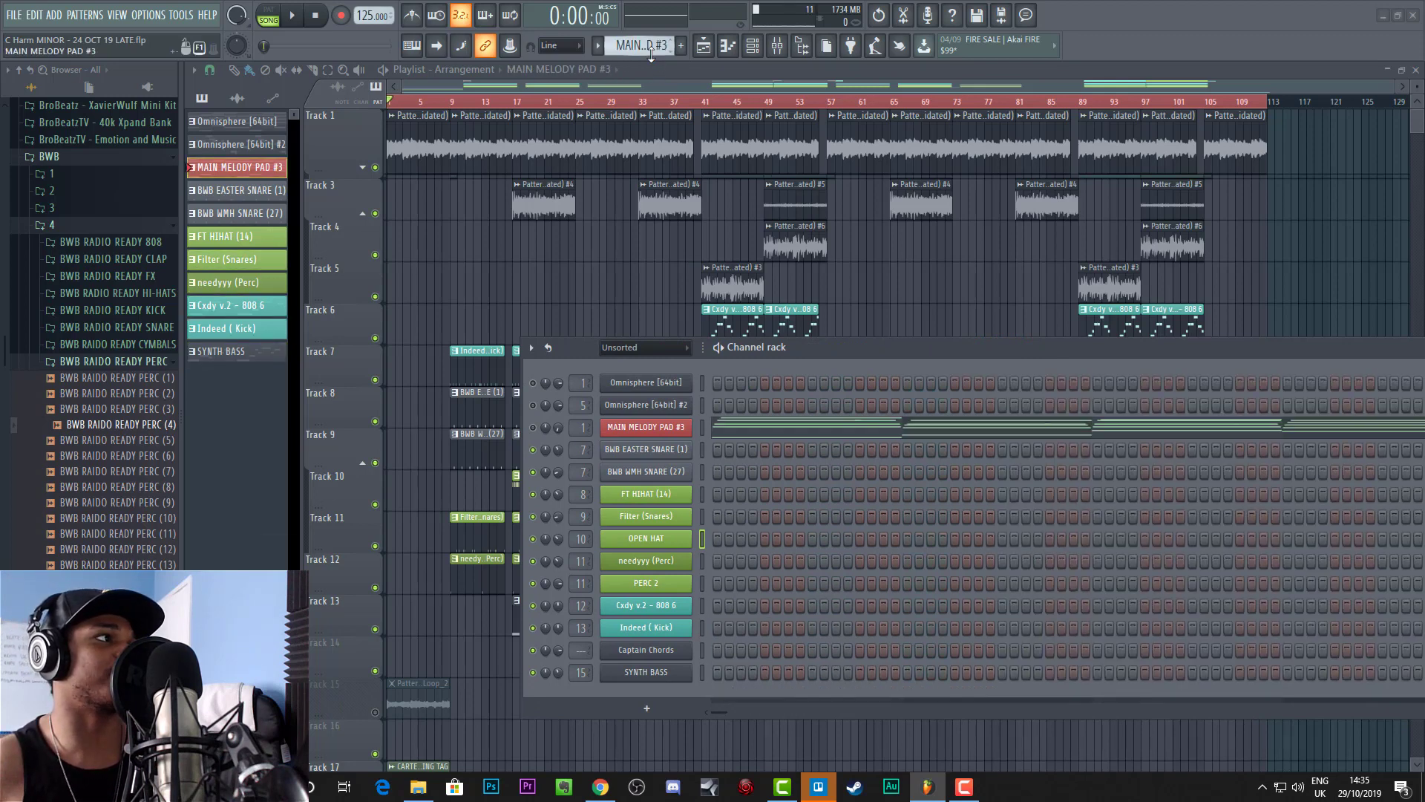
pyautogui.moveTo(896, 356); pyautogui.dragTo(869, 303)
pyautogui.rightClick(690, 337)
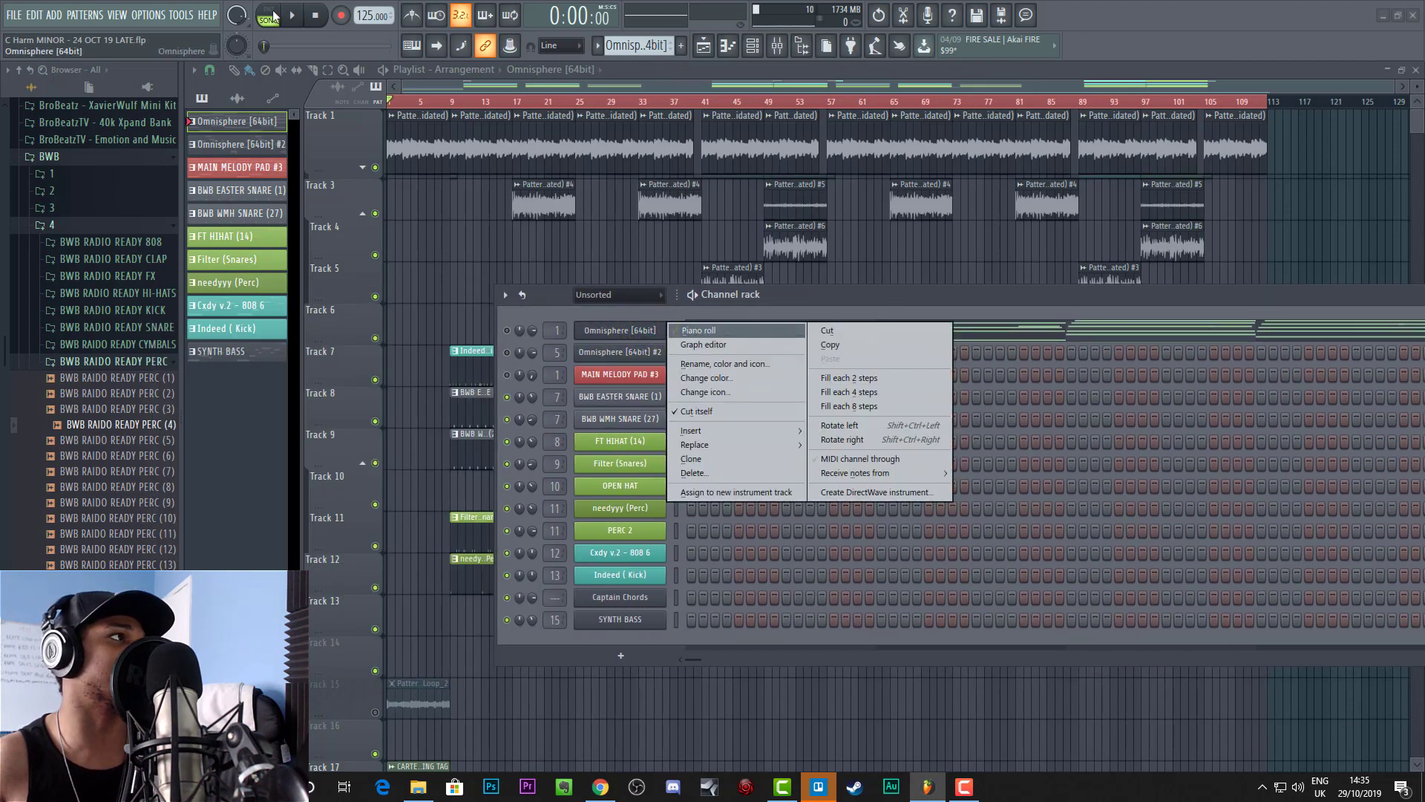
pyautogui.click(272, 16)
pyautogui.click(499, 326)
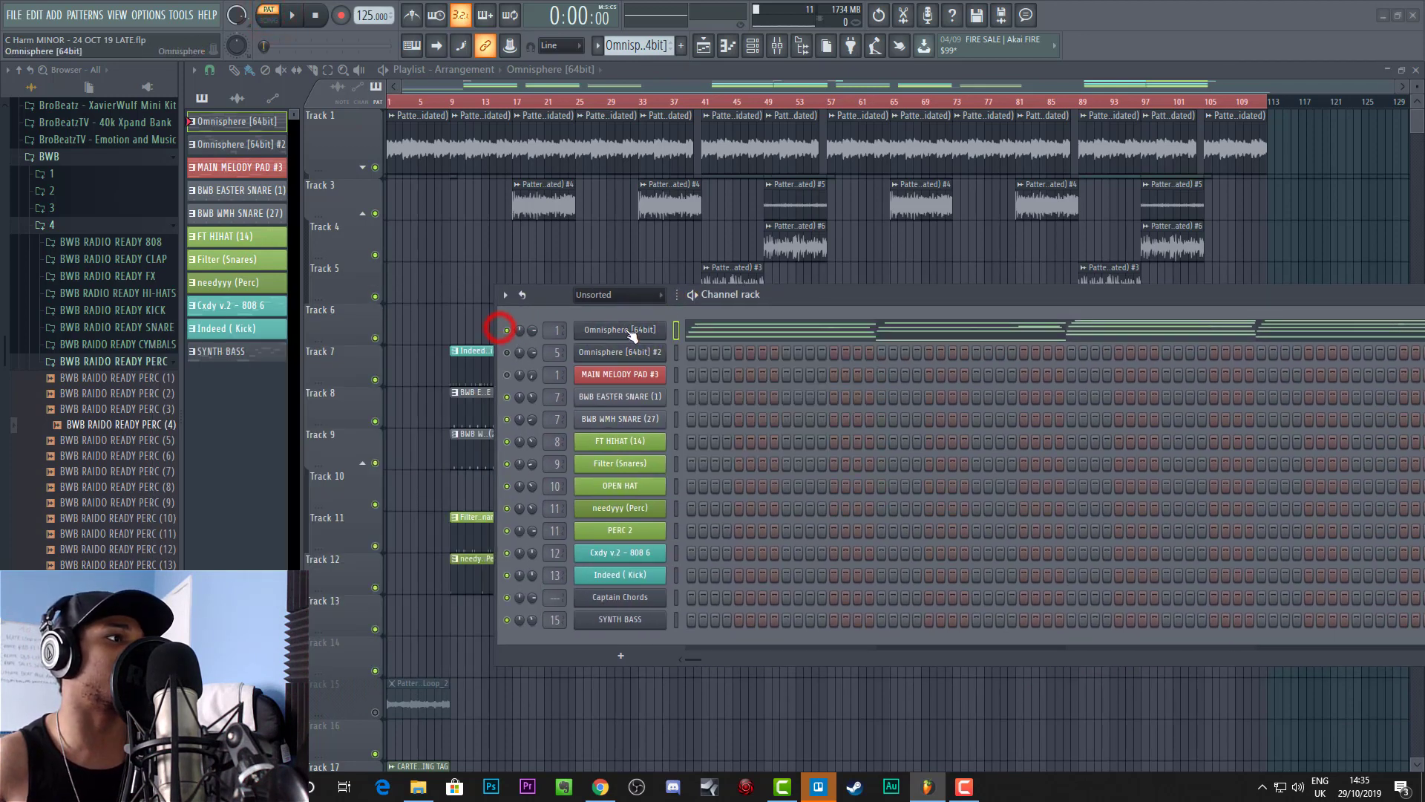
# Step: Open the Omnisphere [64bit] channel's piano roll and arrange the windows so the whole chord progression can be viewed
pyautogui.rightClick(631, 337)
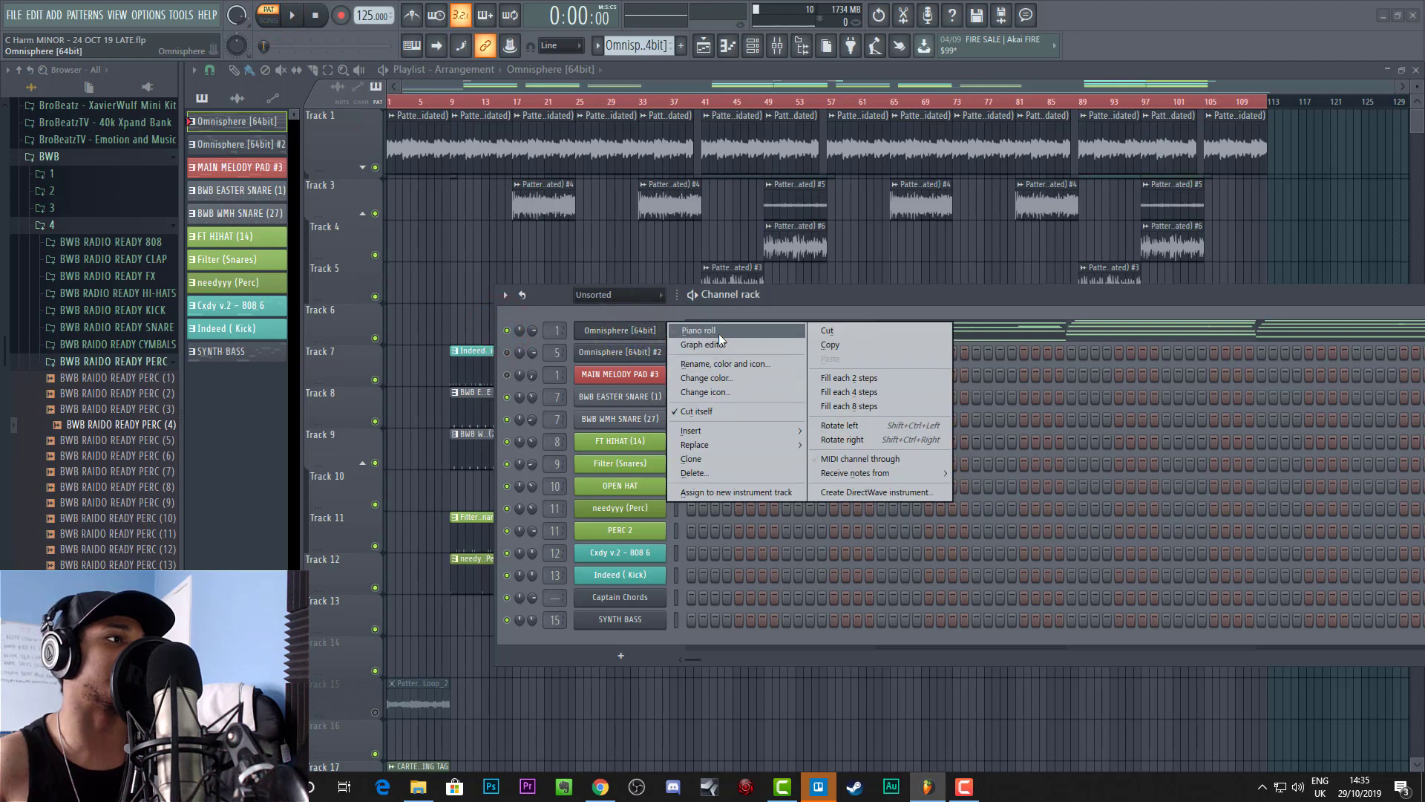
pyautogui.click(759, 328)
pyautogui.click(830, 299)
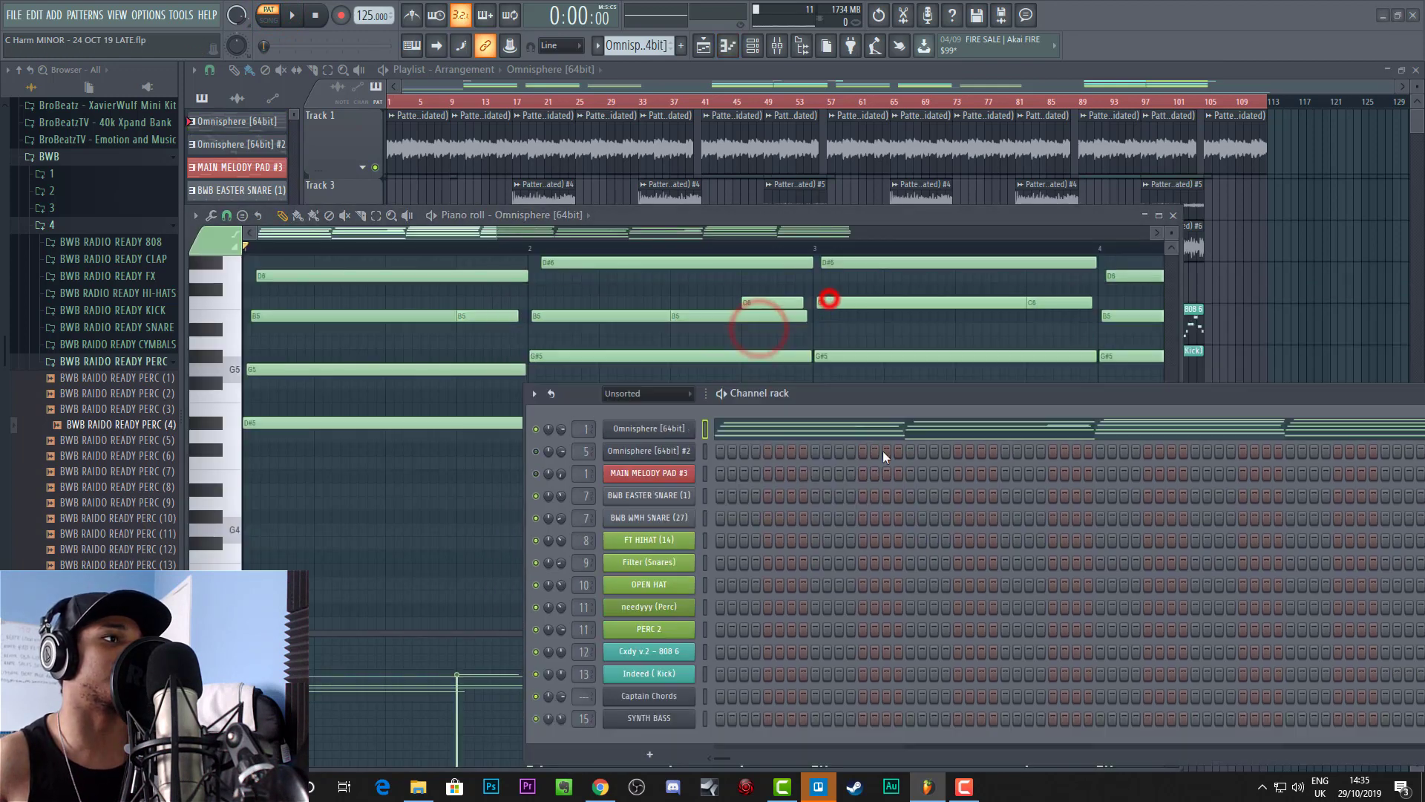
pyautogui.moveTo(884, 458); pyautogui.dragTo(920, 528)
pyautogui.moveTo(495, 233); pyautogui.dragTo(1020, 317)
pyautogui.scroll(2, 875, 429)
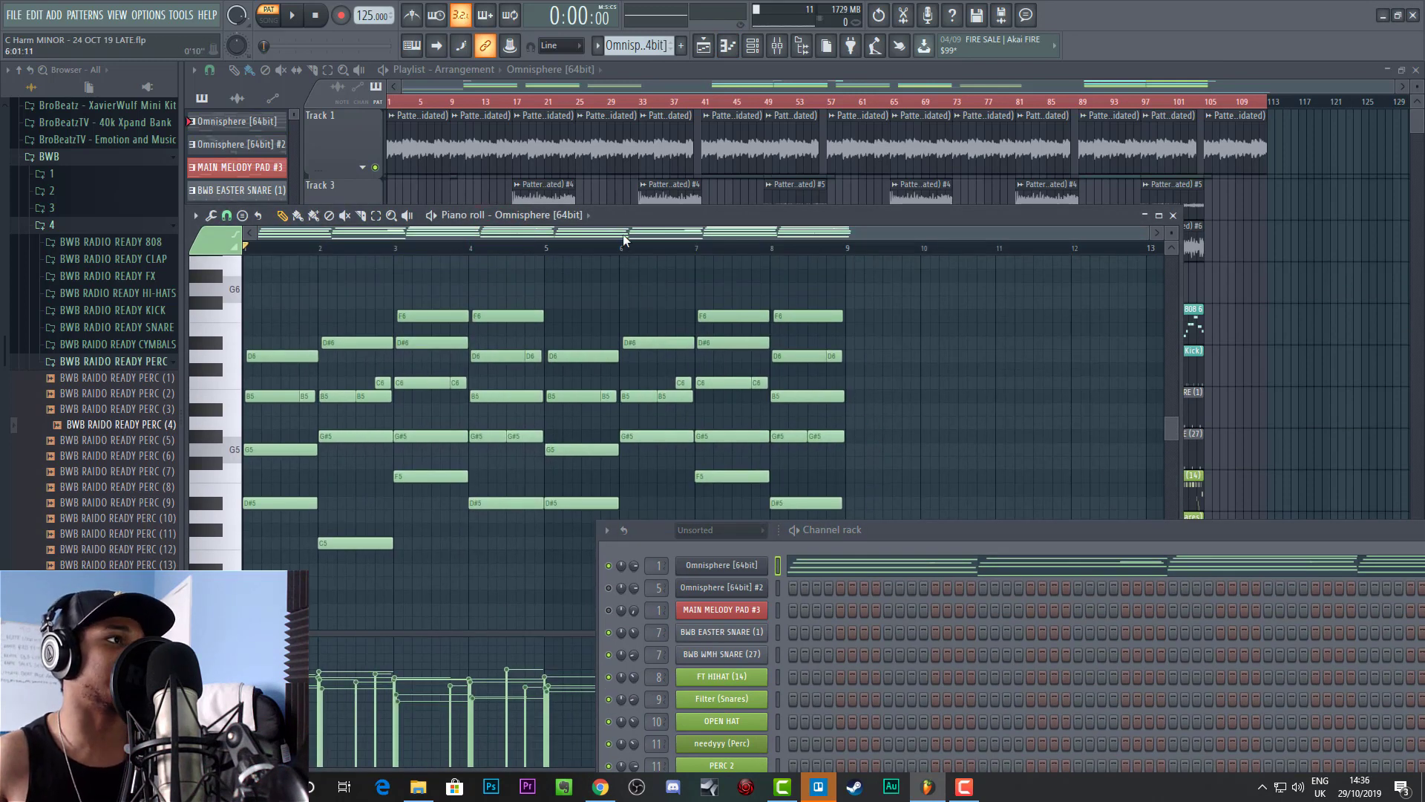
pyautogui.moveTo(631, 219); pyautogui.dragTo(740, 140)
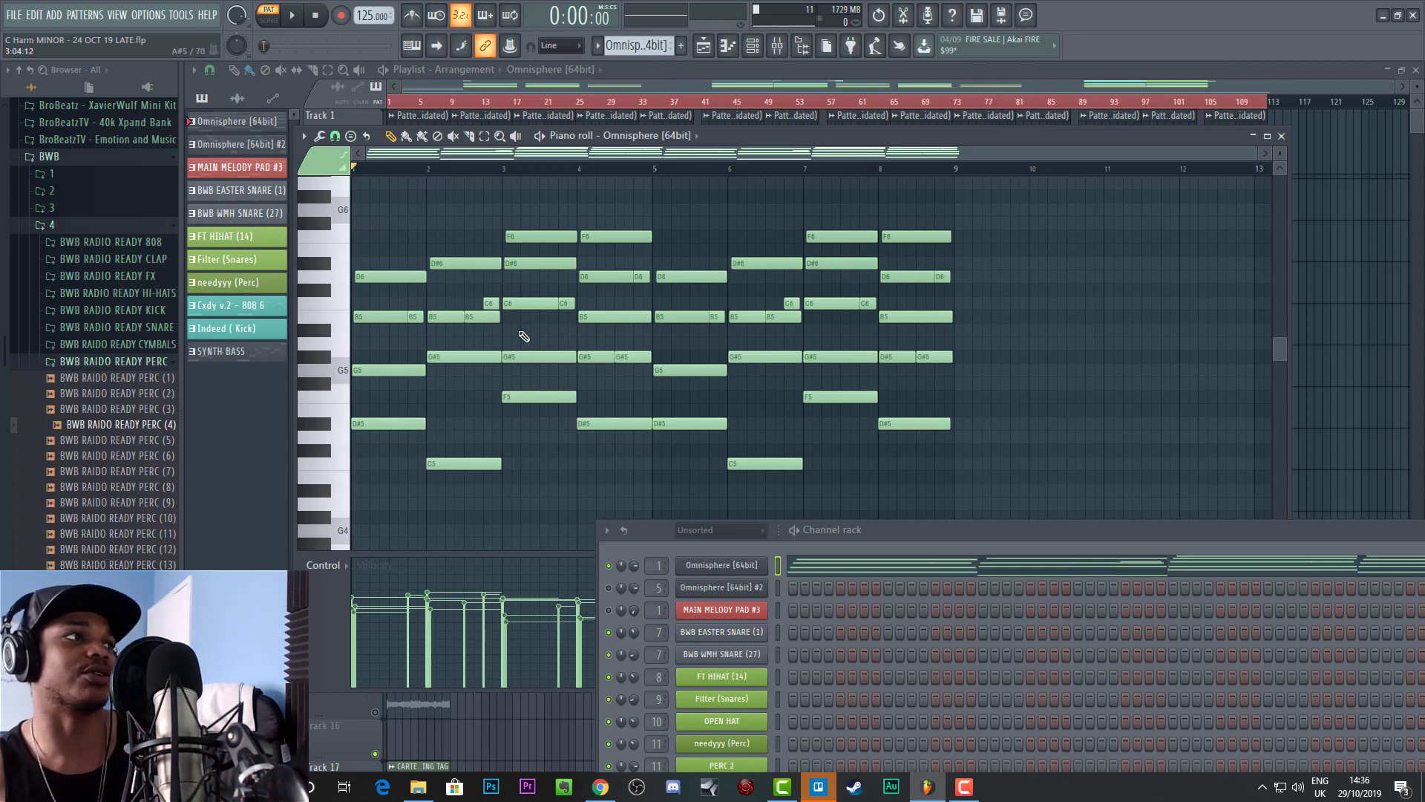
# Step: Listen to the Omnisphere chord pattern, stop playback, and move the channel rack clear of the notes
pyautogui.press('space')
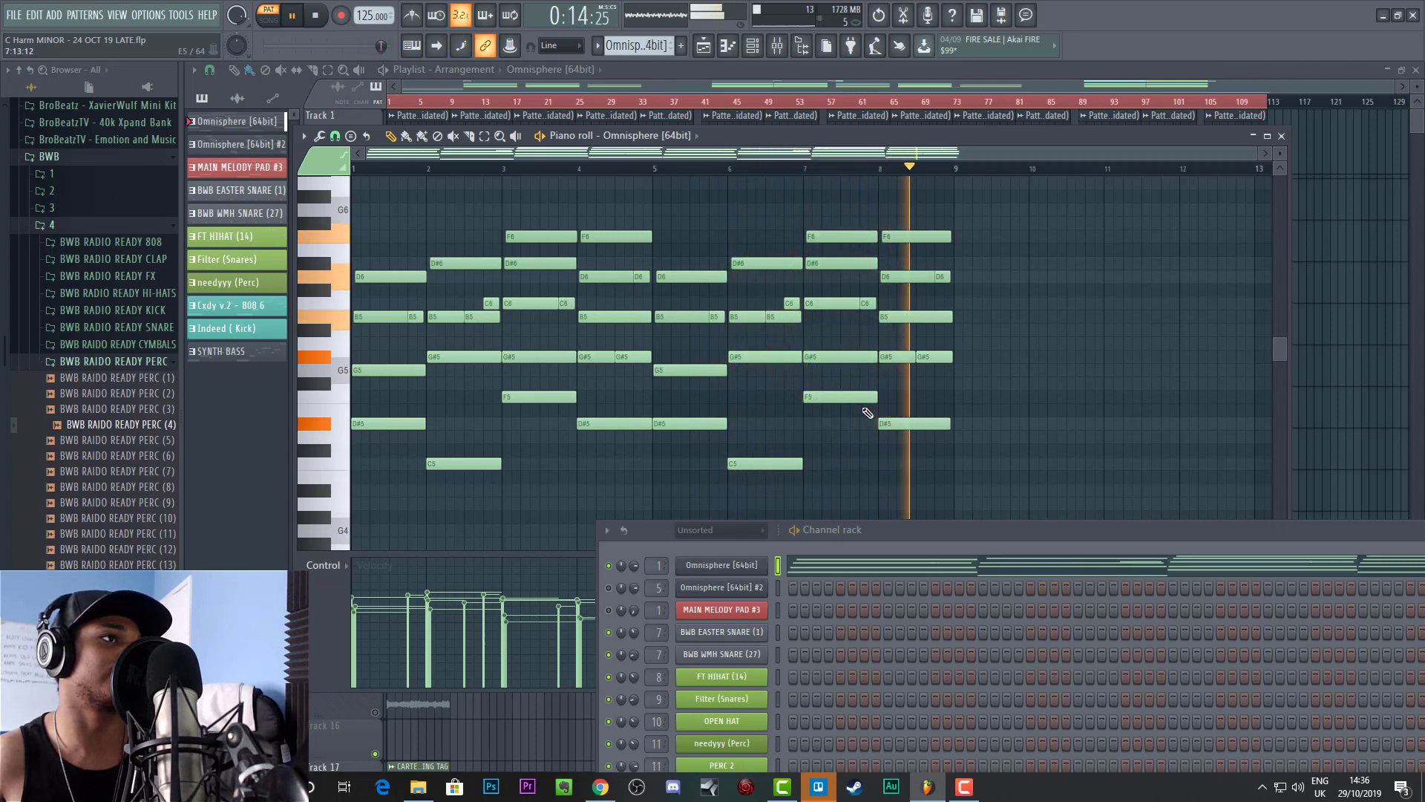
pyautogui.press('space')
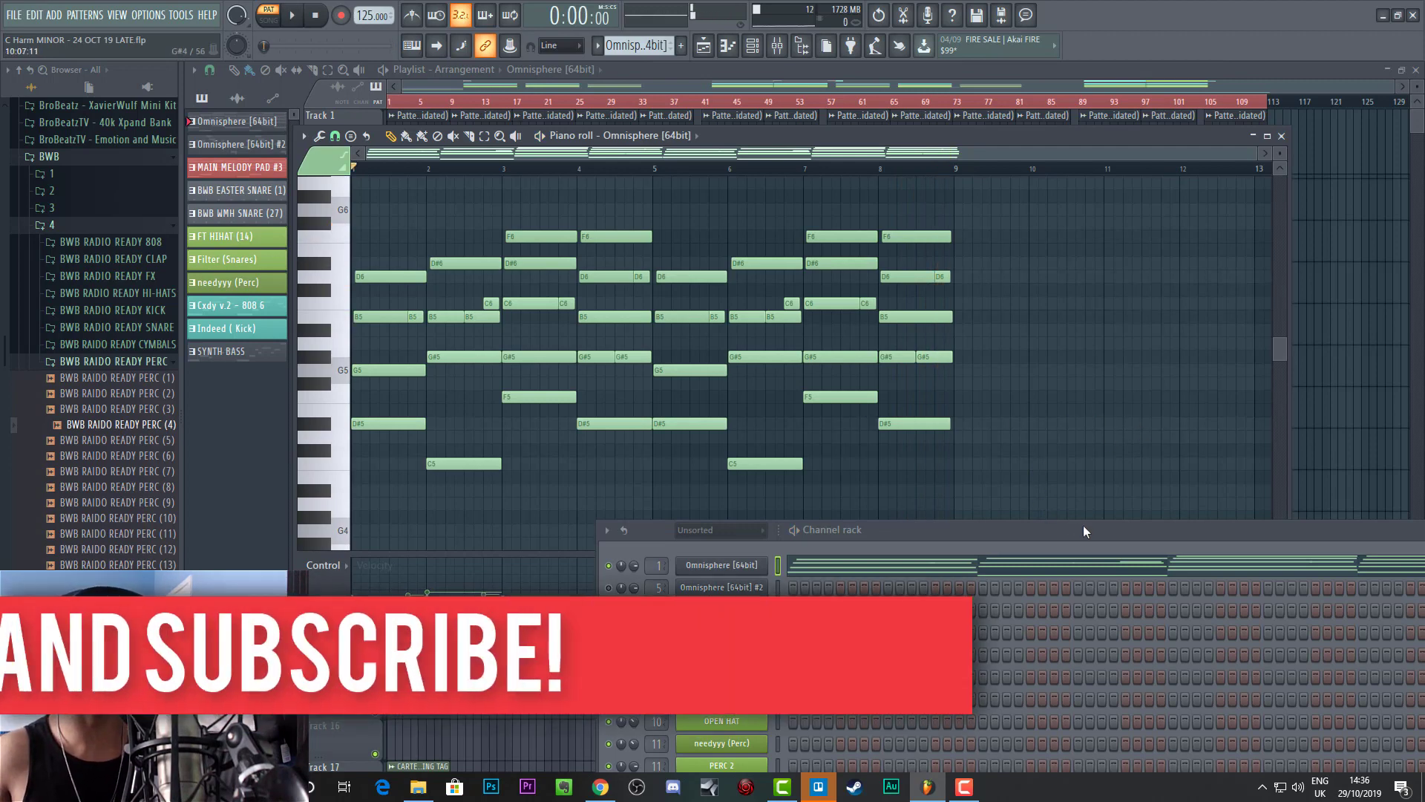
pyautogui.moveTo(1082, 529); pyautogui.dragTo(1076, 416)
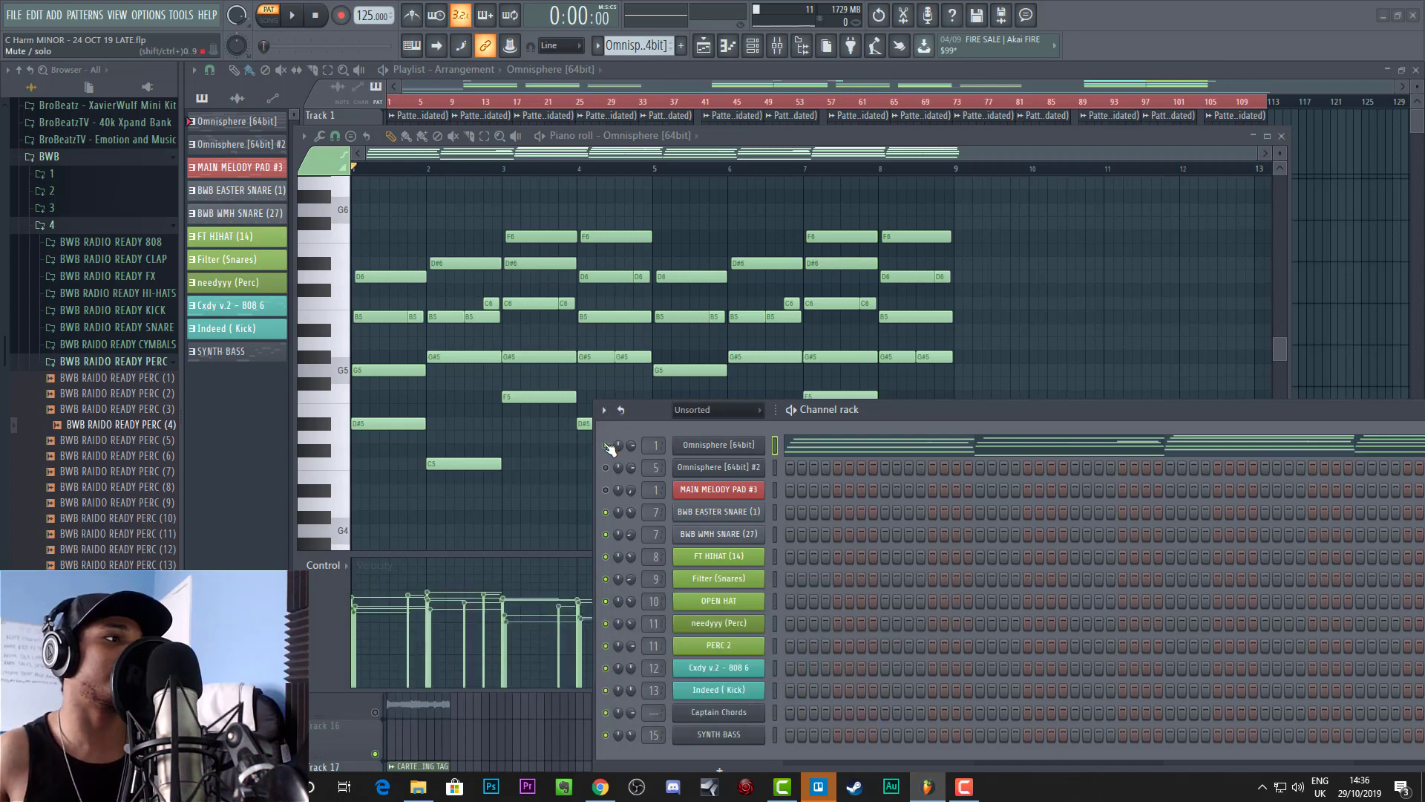
pyautogui.moveTo(950, 407); pyautogui.dragTo(1080, 558)
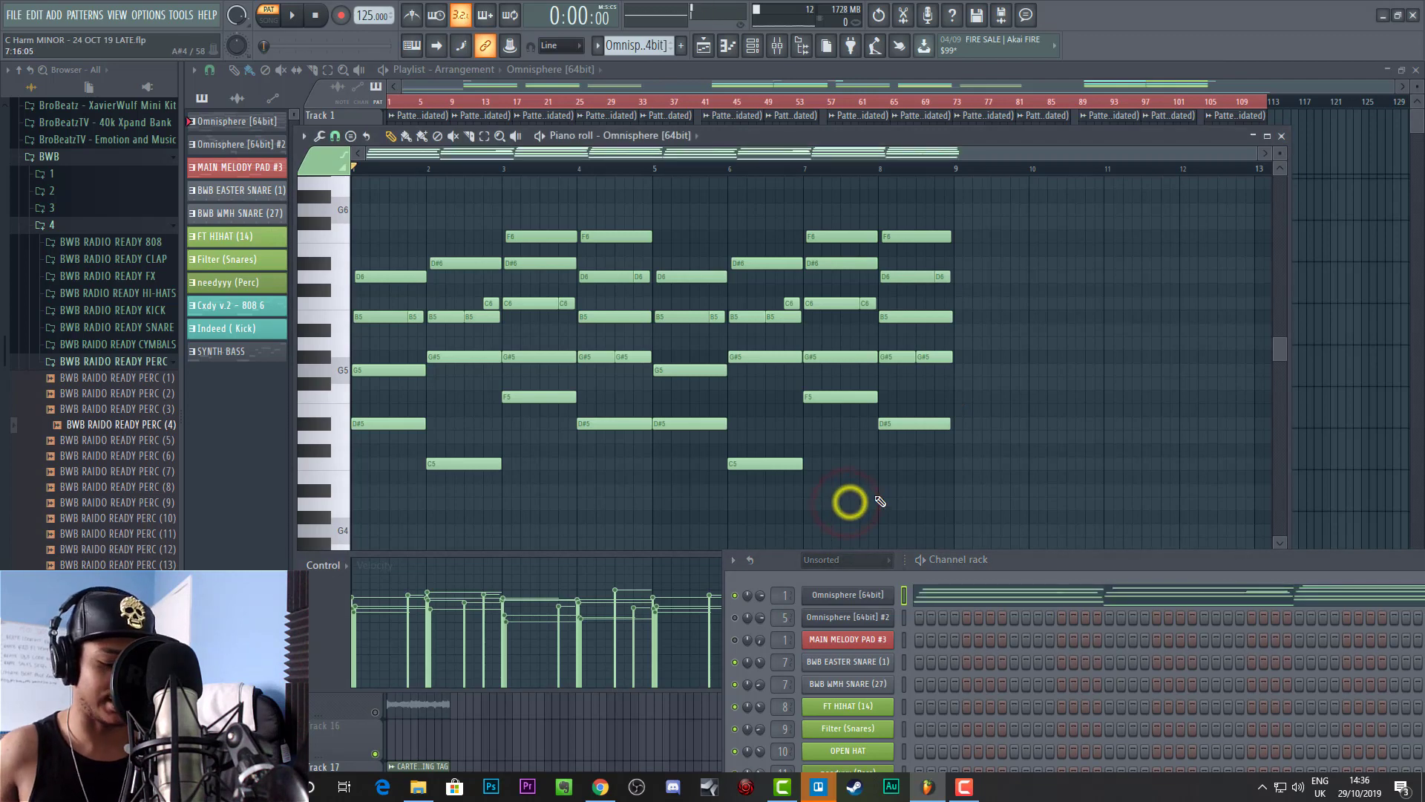
# Step: Try all the Omnisphere notes one octave lower, listen briefly, and transpose them back up an octave
pyautogui.hotkey('ctrl', 'a')
pyautogui.hotkey('ctrl', 'Down')
pyautogui.press('space')
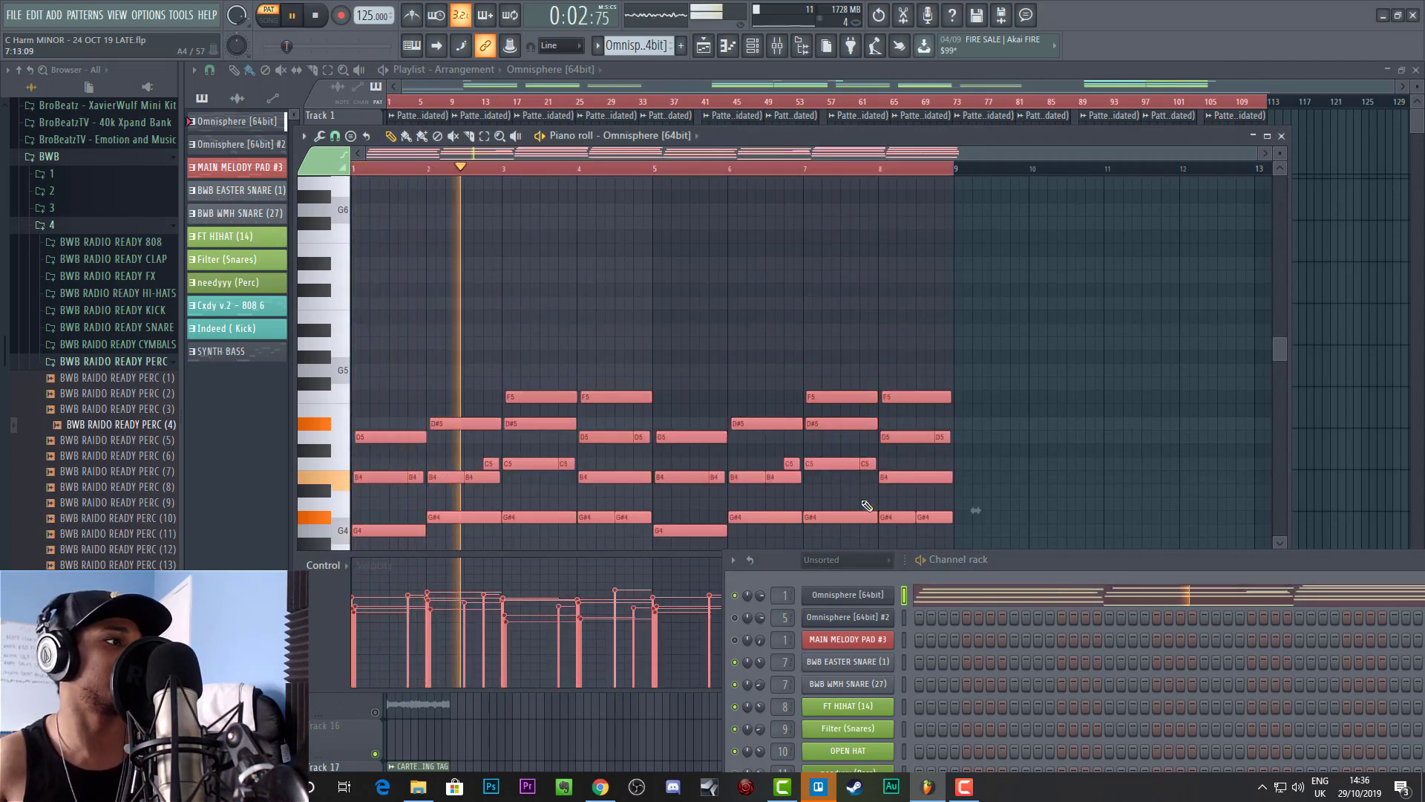
pyautogui.press('space')
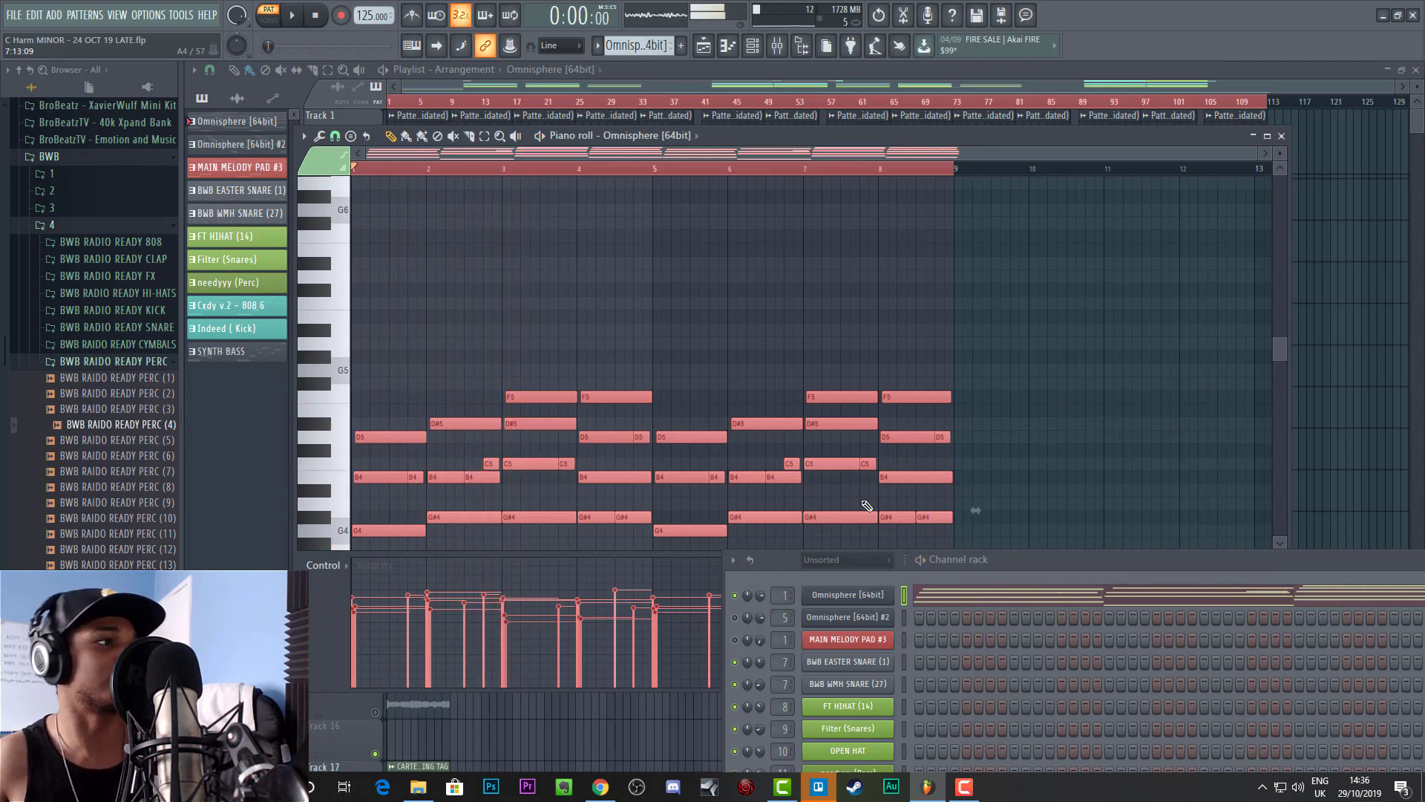
pyautogui.hotkey('ctrl', 'Up')
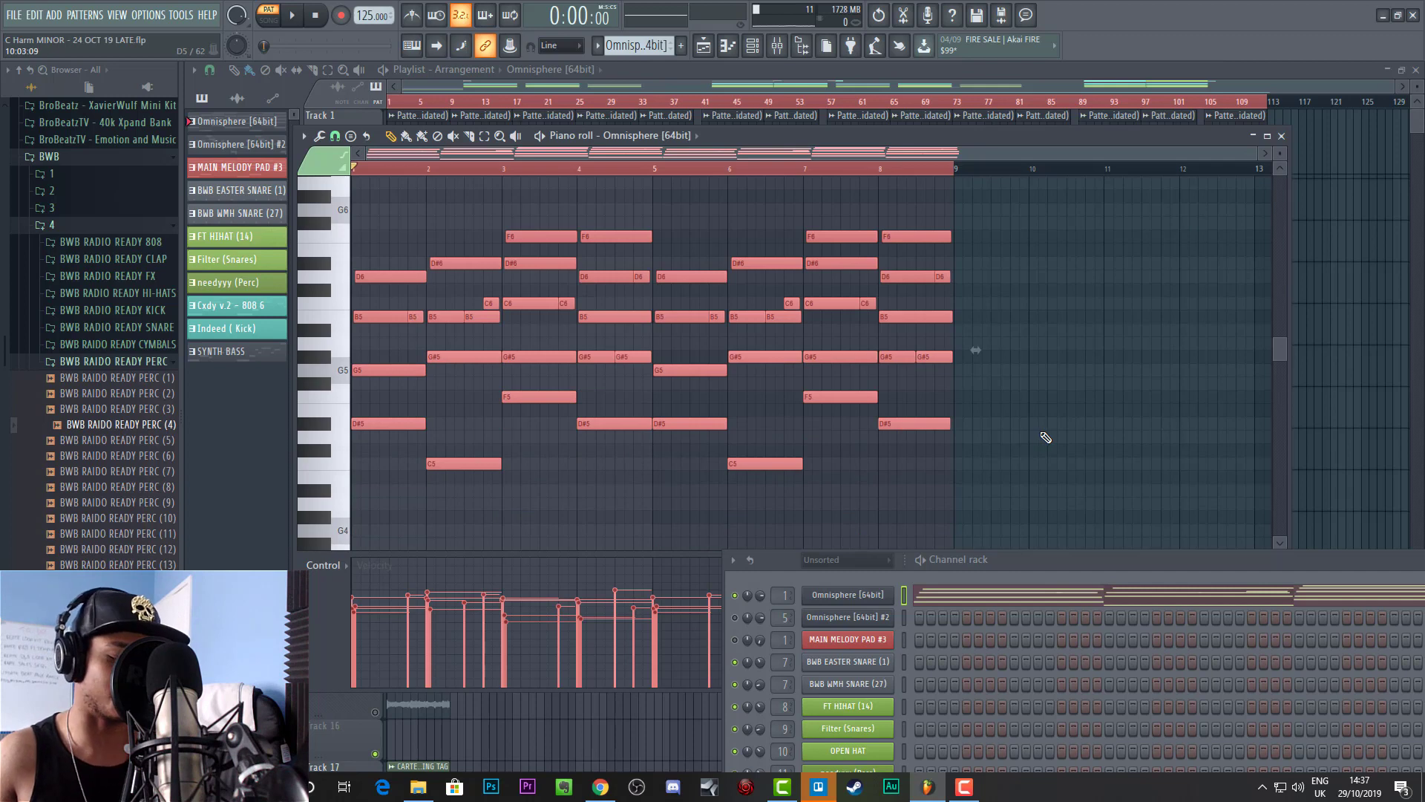
# Step: Close the piano roll, check the patch loaded in the Omnisphere instrument, and close the instrument window
pyautogui.click(1282, 136)
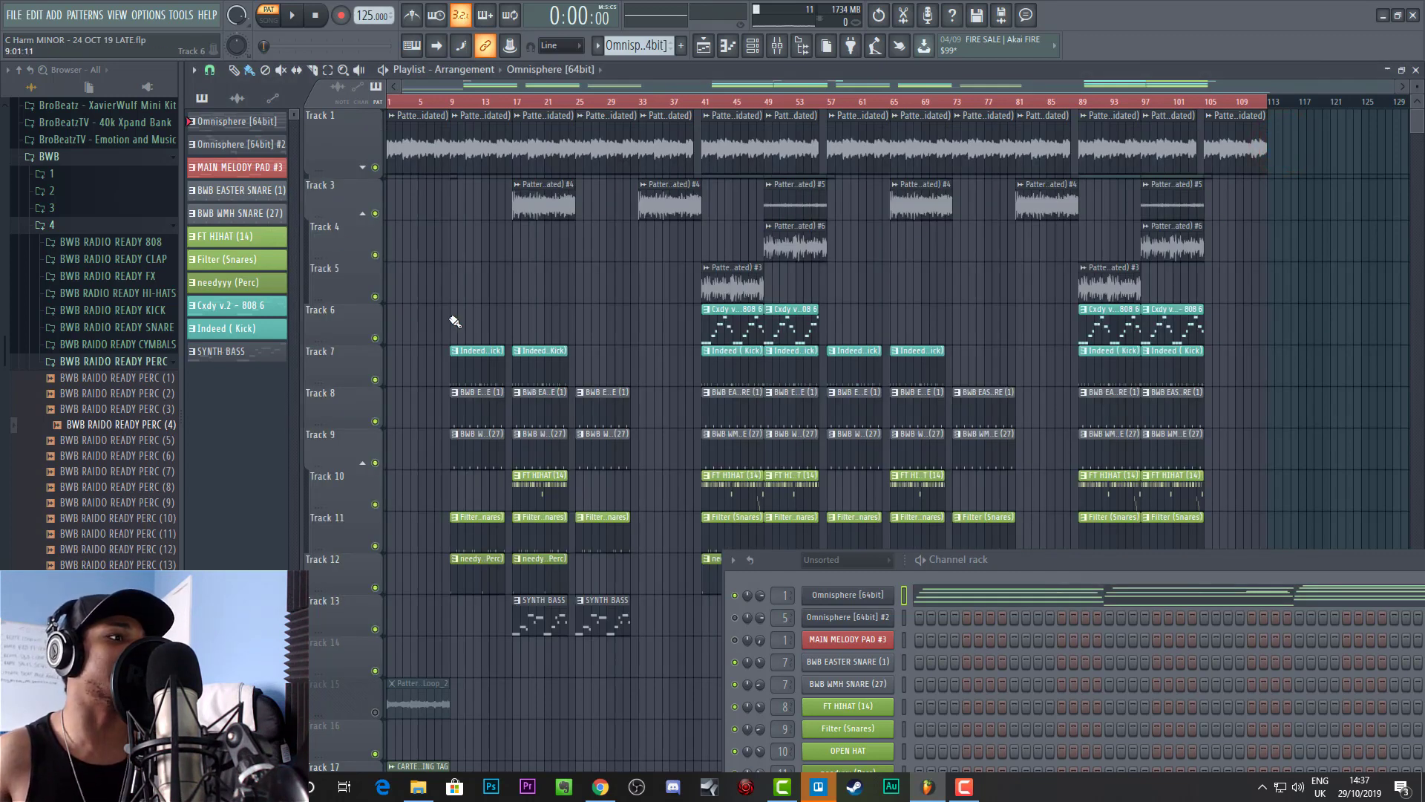
pyautogui.moveTo(1017, 555); pyautogui.dragTo(777, 417)
pyautogui.moveTo(798, 421)
pyautogui.mouseDown()
pyautogui.moveTo(827, 417)
pyautogui.moveTo(796, 416)
pyautogui.mouseUp()
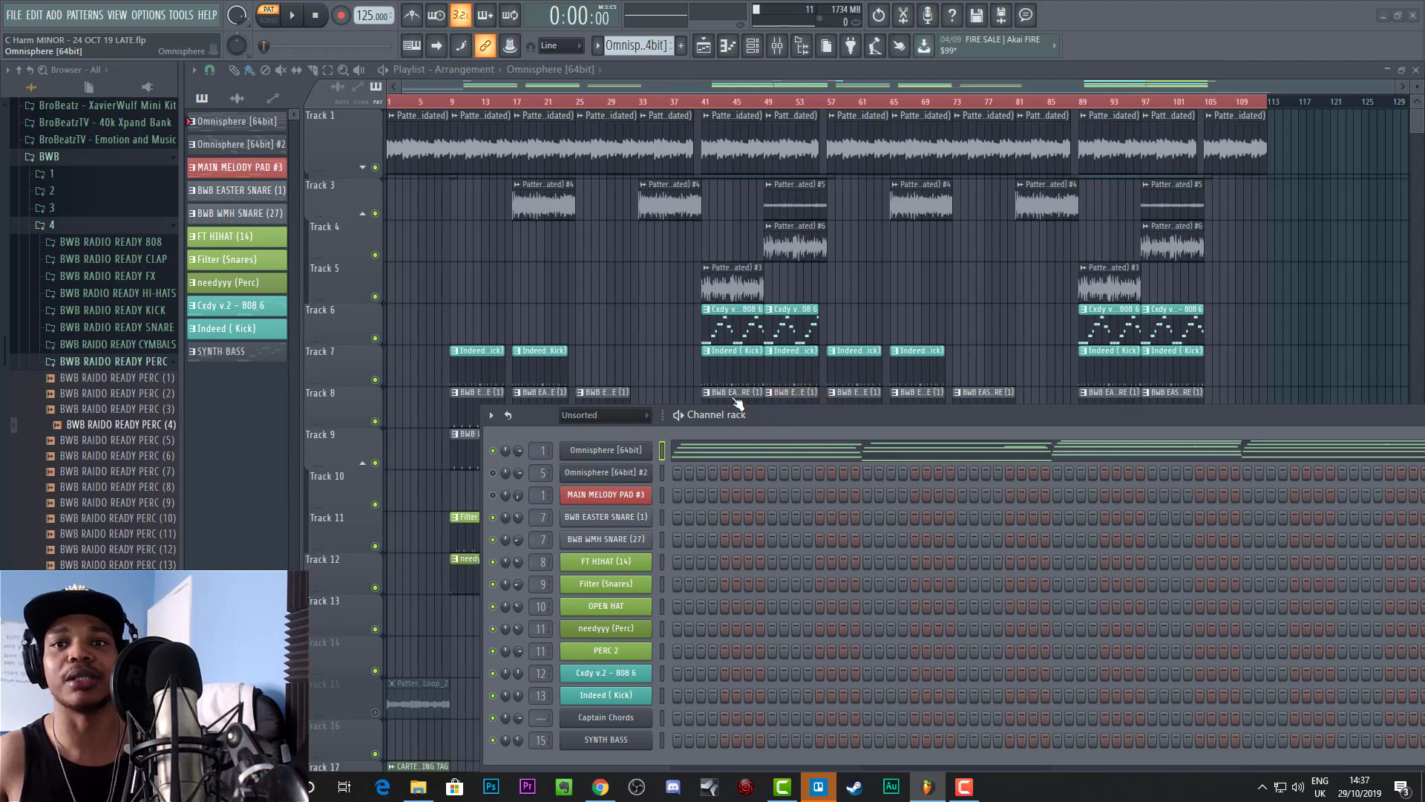
pyautogui.moveTo(848, 419); pyautogui.dragTo(989, 468)
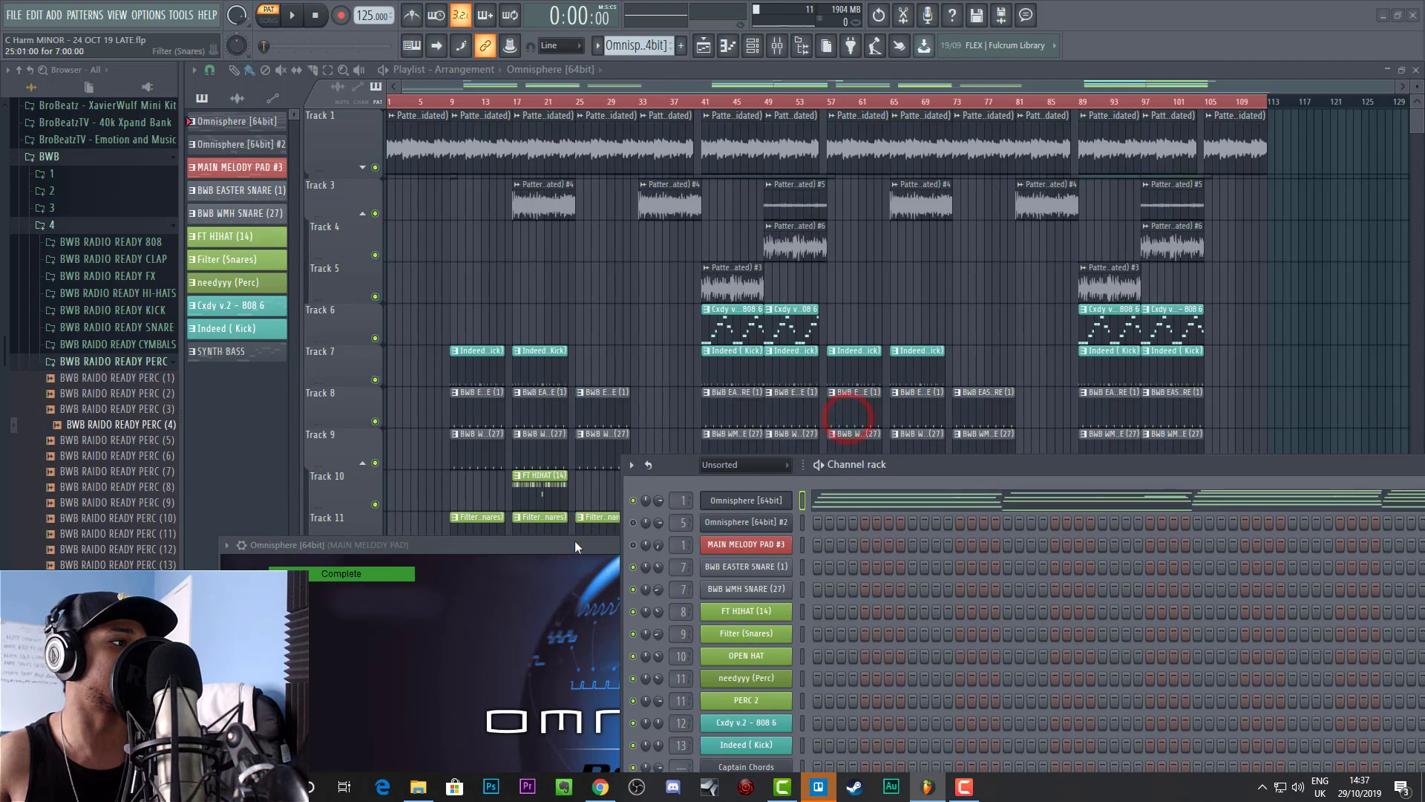
pyautogui.moveTo(562, 549); pyautogui.dragTo(565, 543)
pyautogui.moveTo(567, 214); pyautogui.dragTo(569, 215)
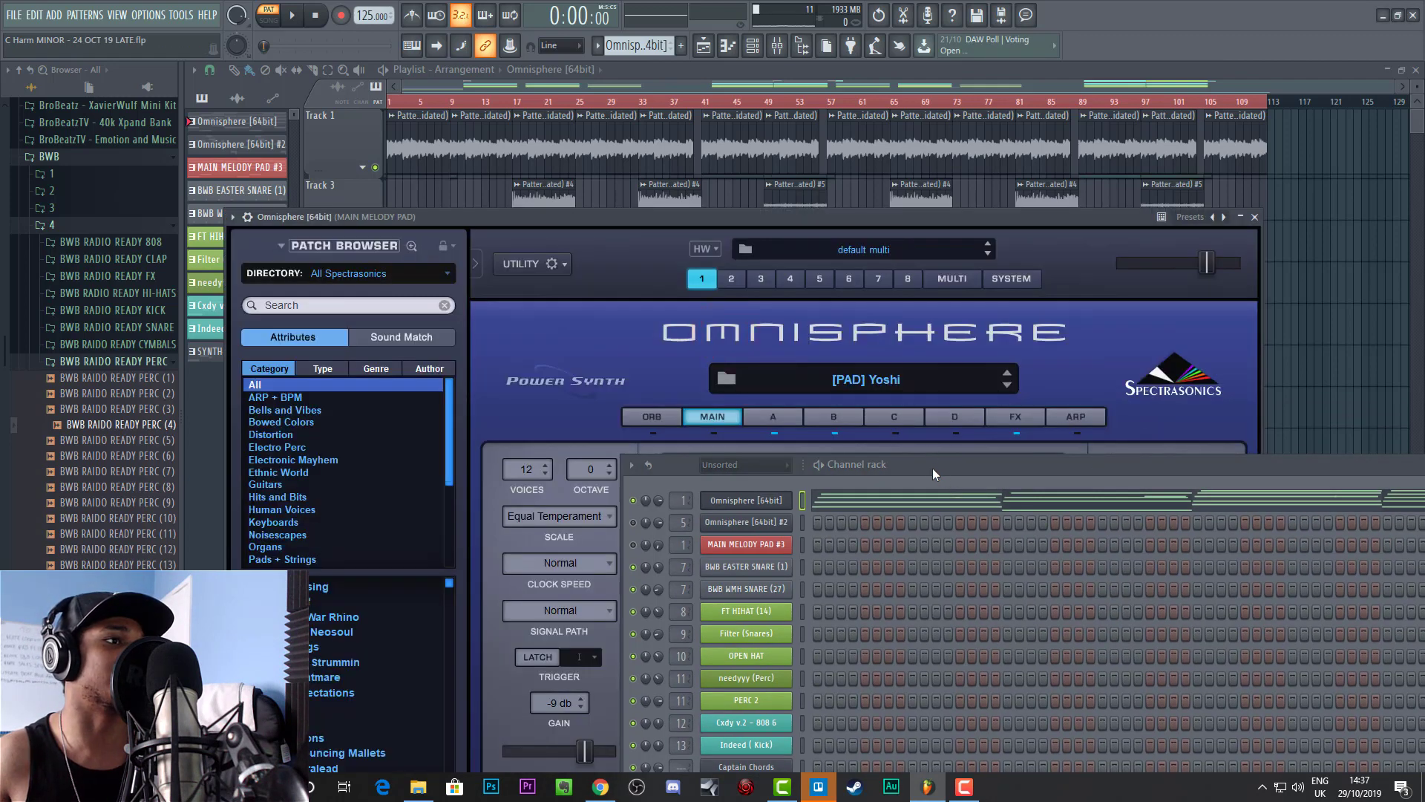
pyautogui.moveTo(934, 466); pyautogui.dragTo(905, 608)
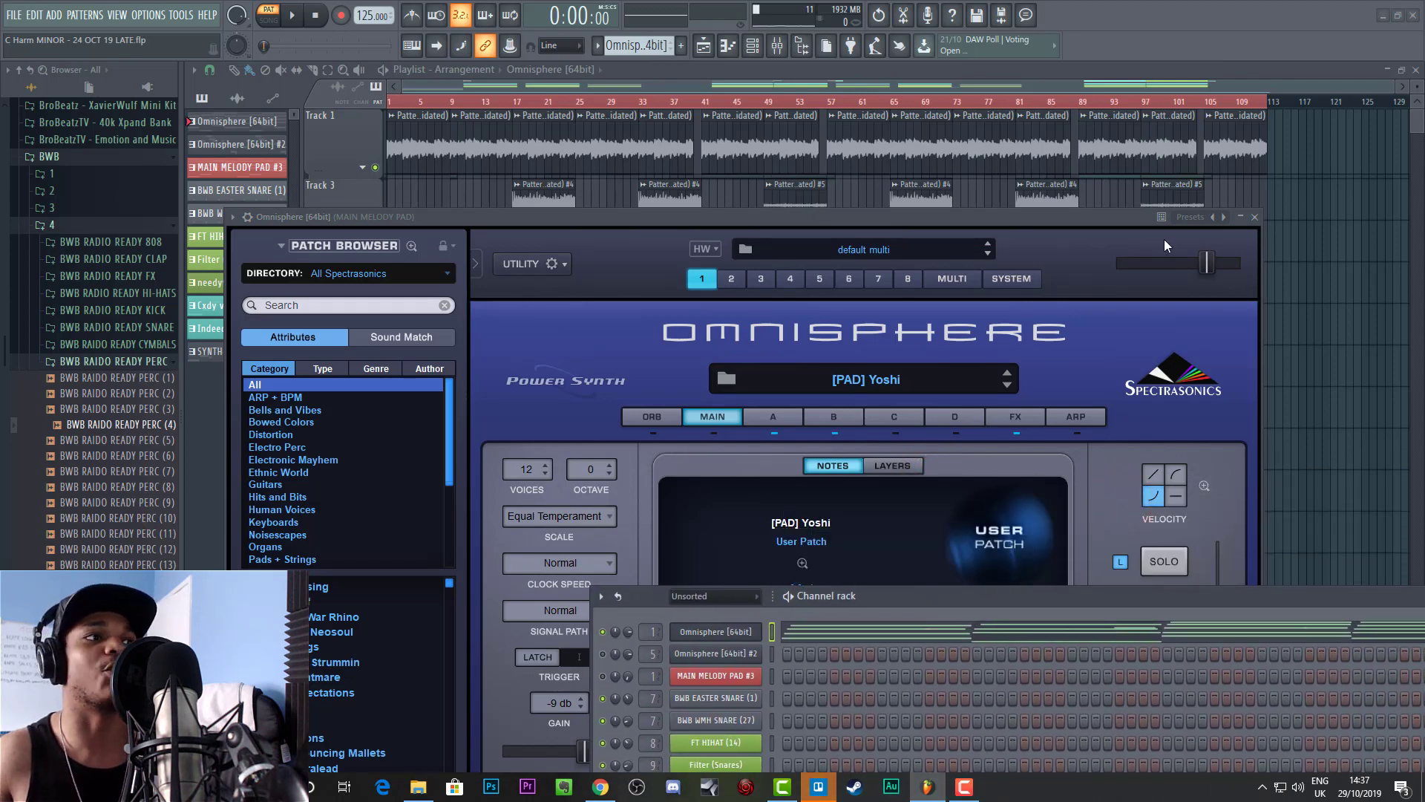
pyautogui.click(1254, 217)
# Step: Place the Omnisphere [64bit] pattern in the playlist at bar 1 of Track 5
pyautogui.moveTo(1121, 597); pyautogui.dragTo(972, 551)
pyautogui.scroll(-4, 745, 400)
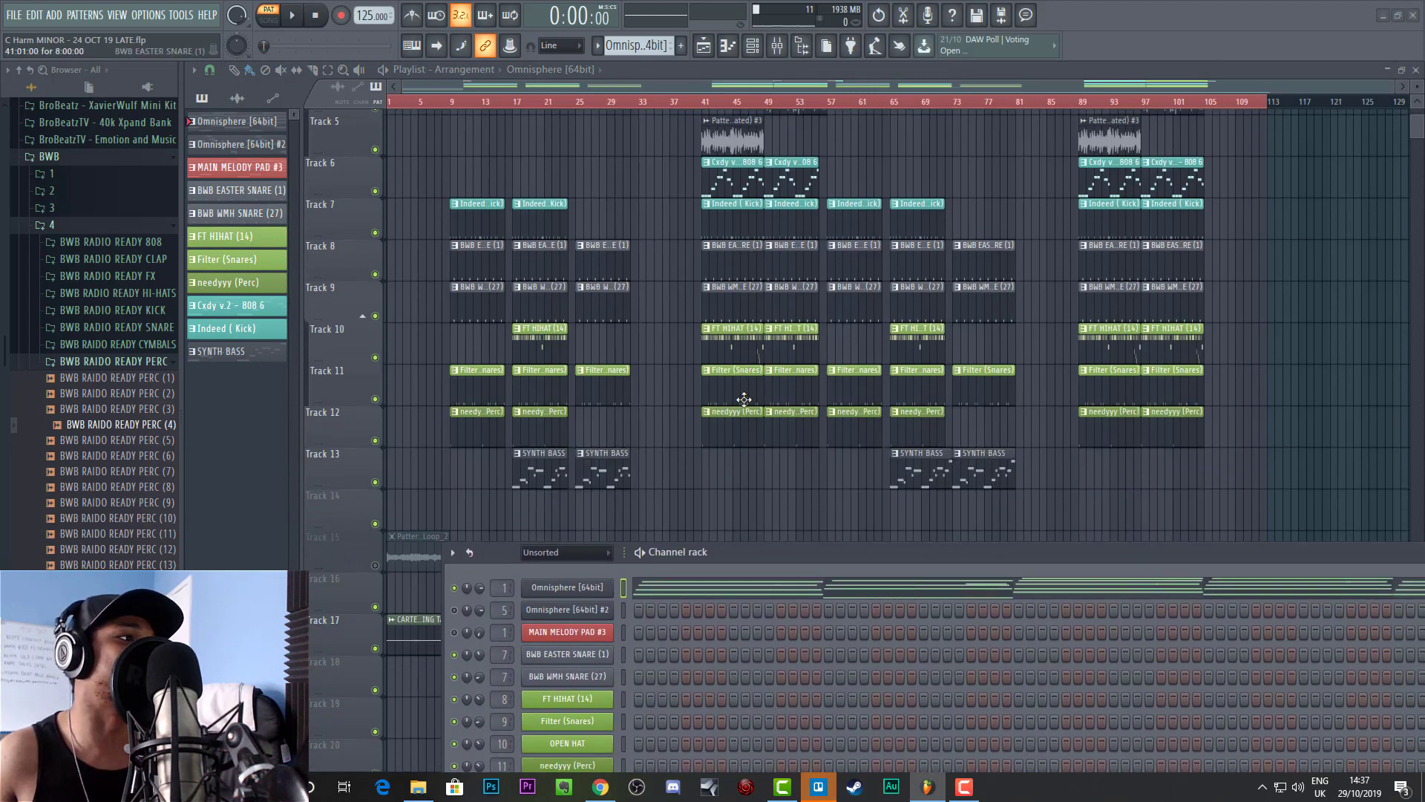
pyautogui.scroll(4, 745, 399)
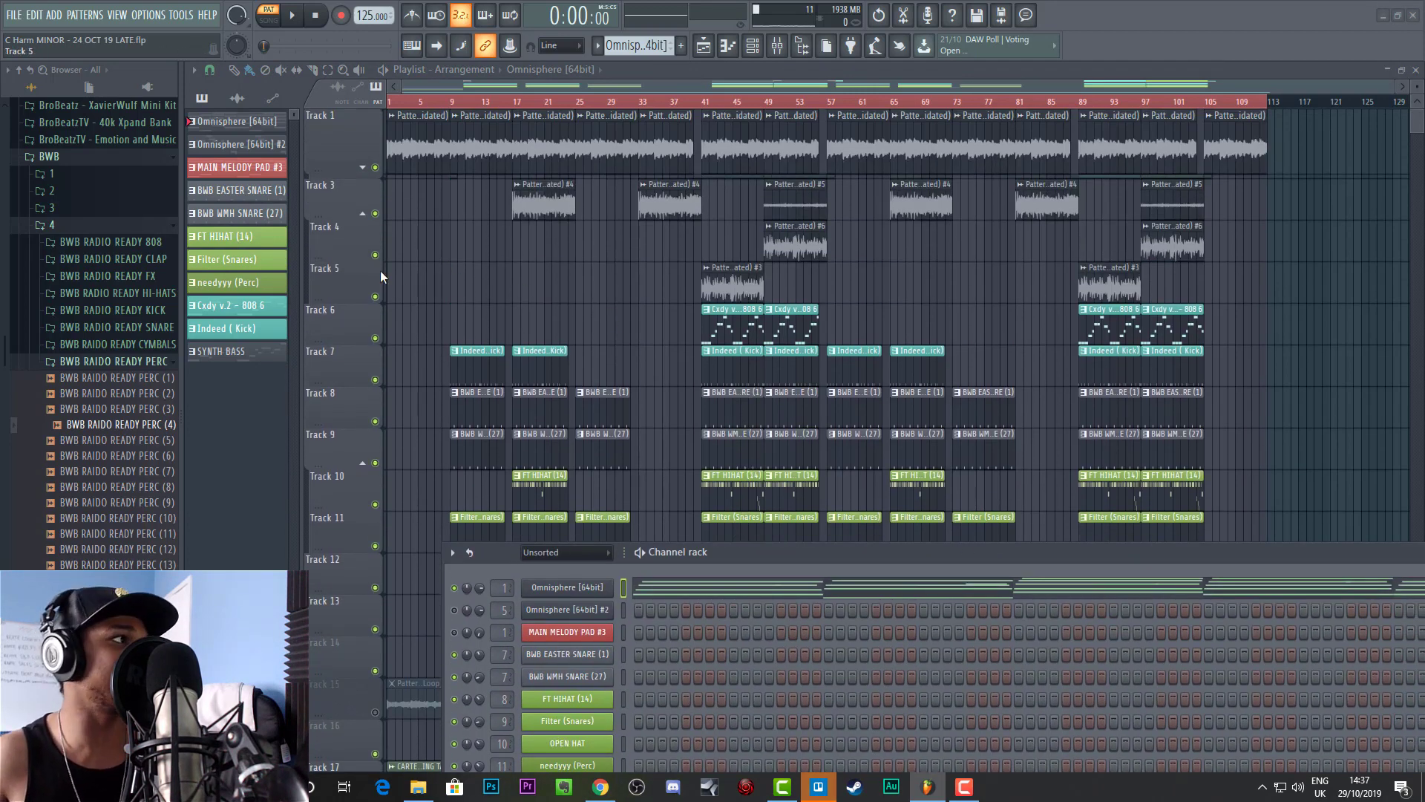
pyautogui.moveTo(236, 121); pyautogui.dragTo(428, 281)
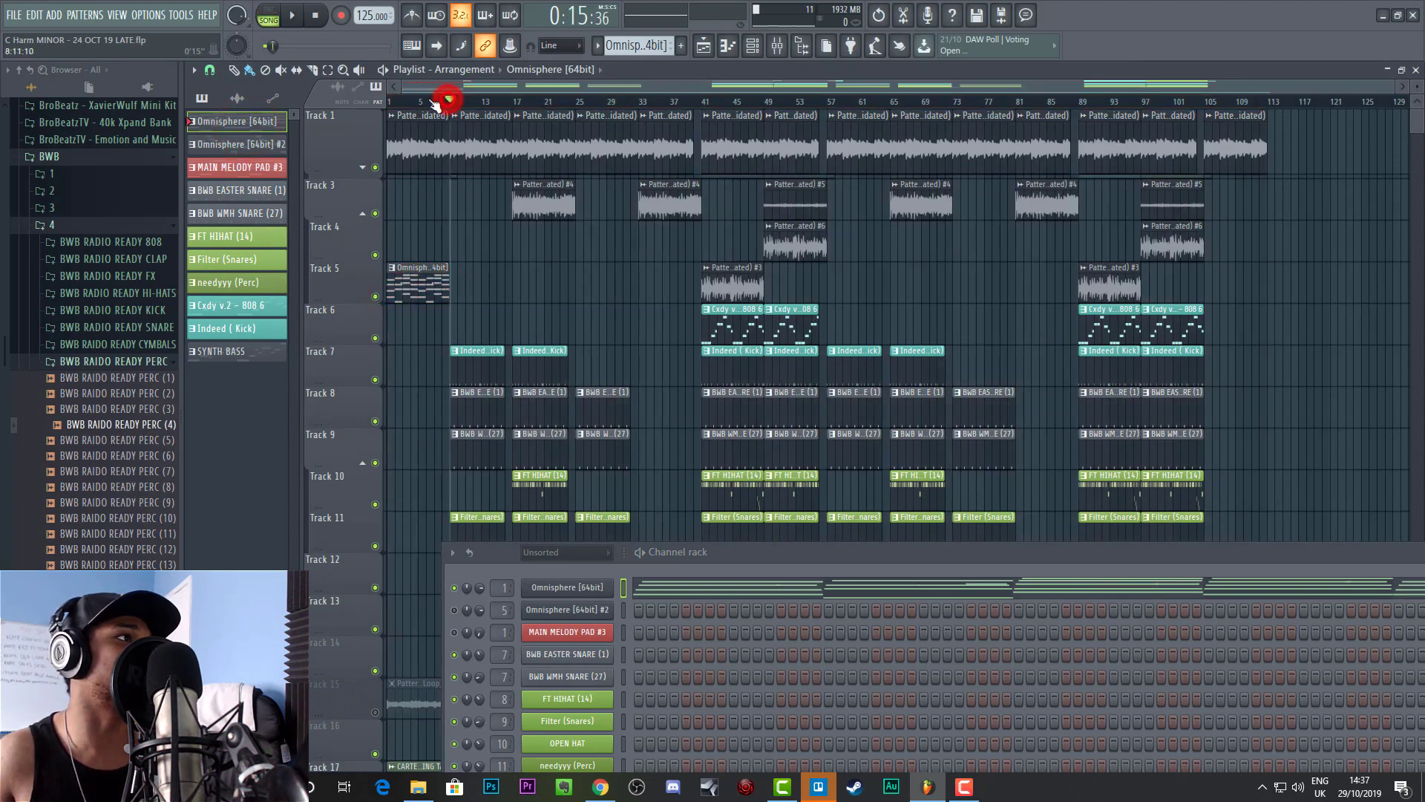
# Step: Try consolidating the Track 5 Omnisphere clip over the first eight bars, cancel the render, and delete the clip
pyautogui.moveTo(453, 105); pyautogui.dragTo(337, 104)
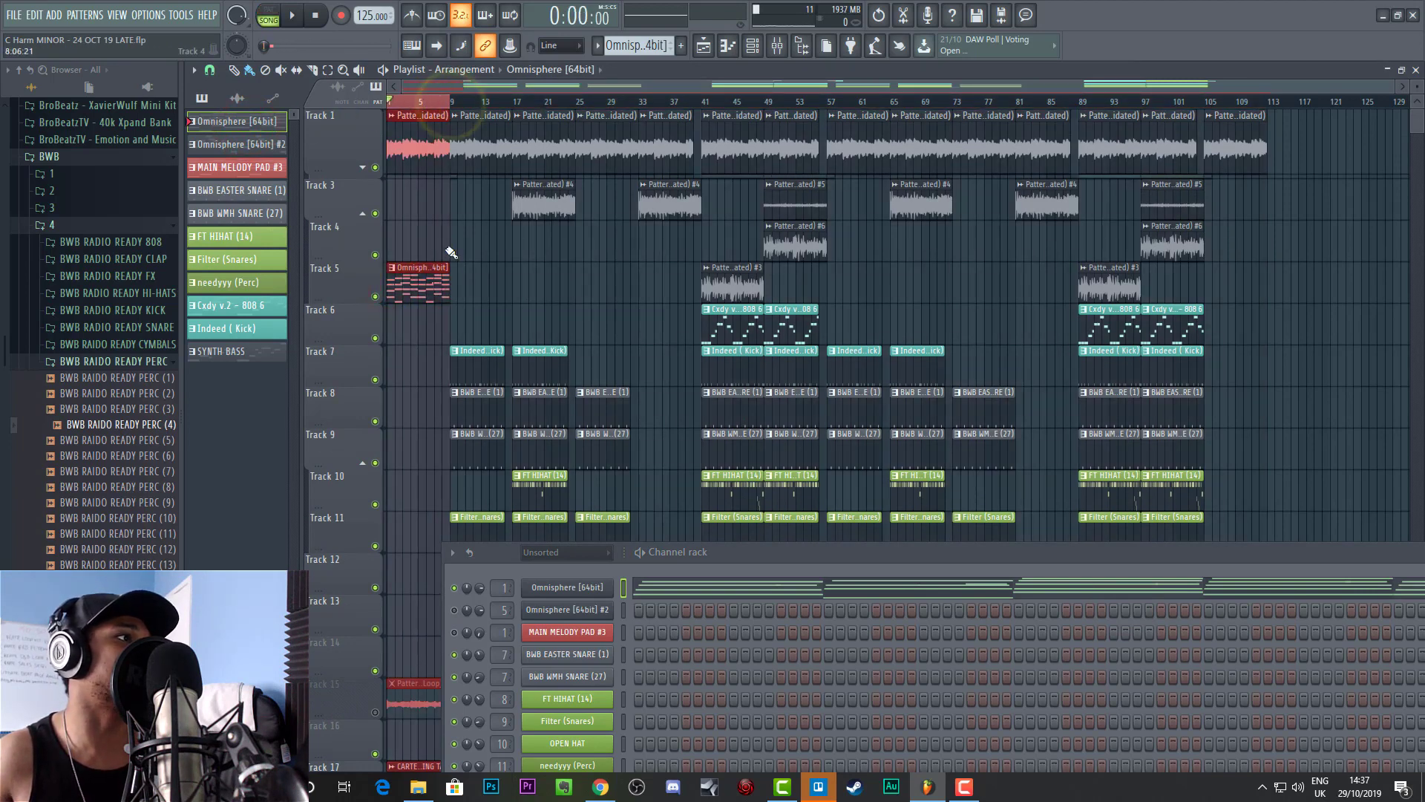
pyautogui.moveTo(468, 291); pyautogui.dragTo(398, 255)
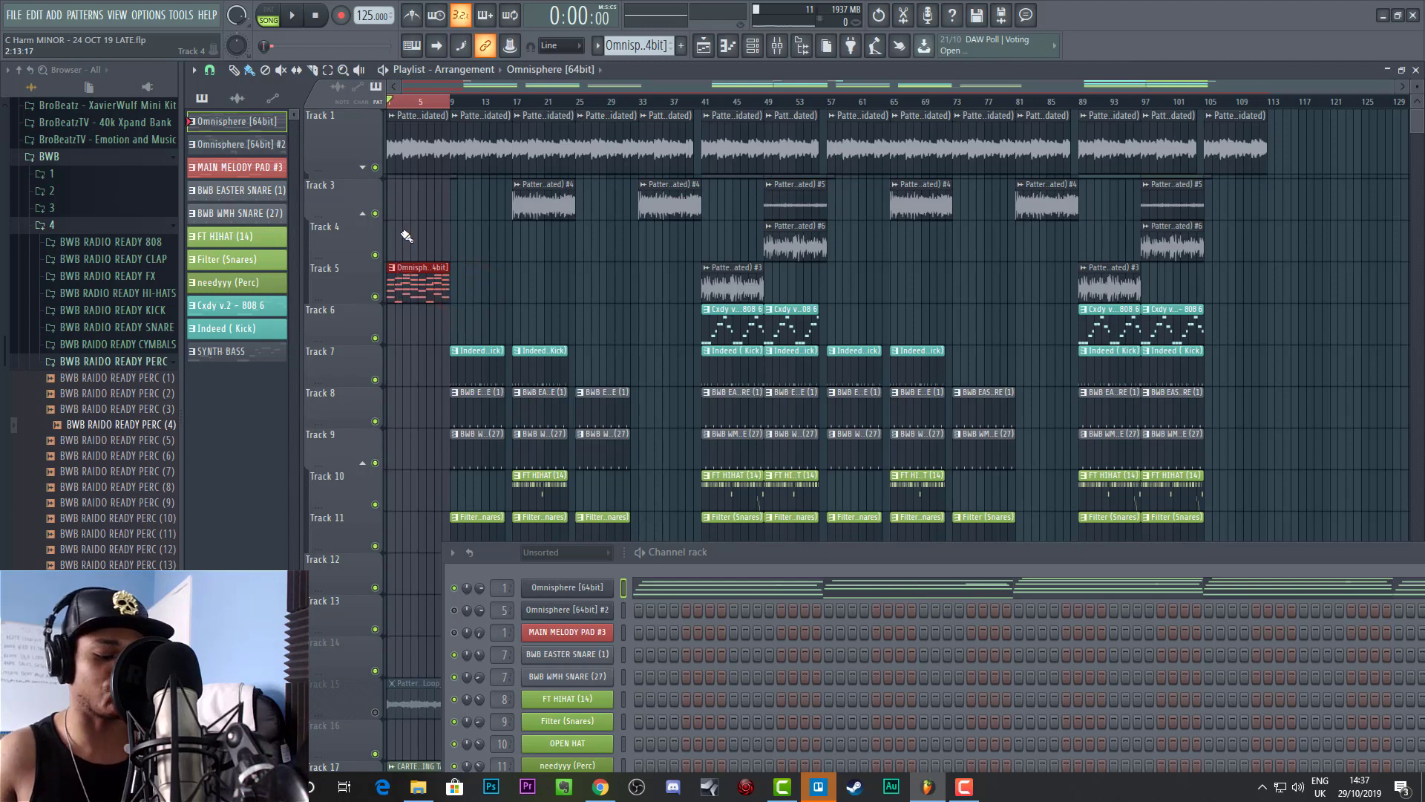
pyautogui.hotkey('ctrl', 'alt', 'c')
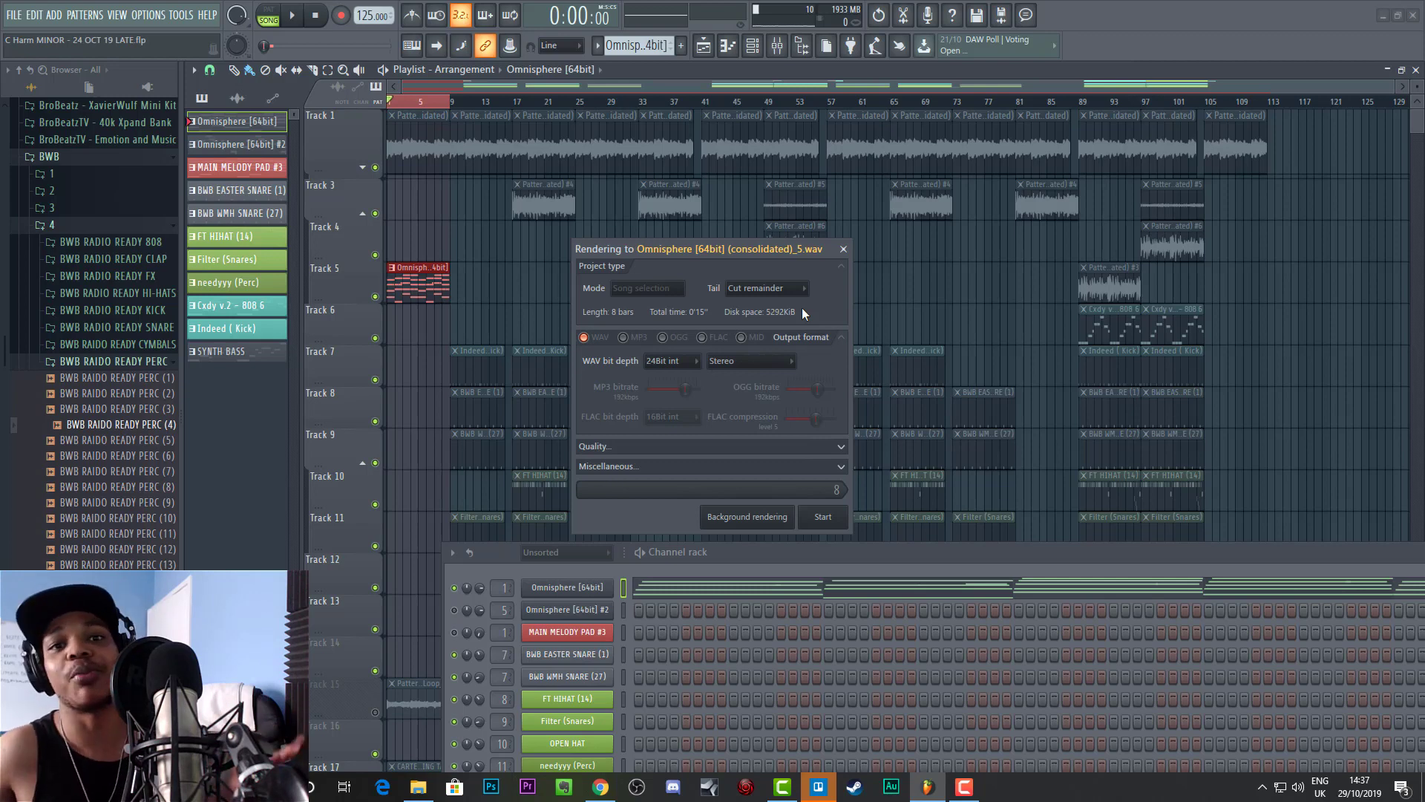
pyautogui.click(843, 249)
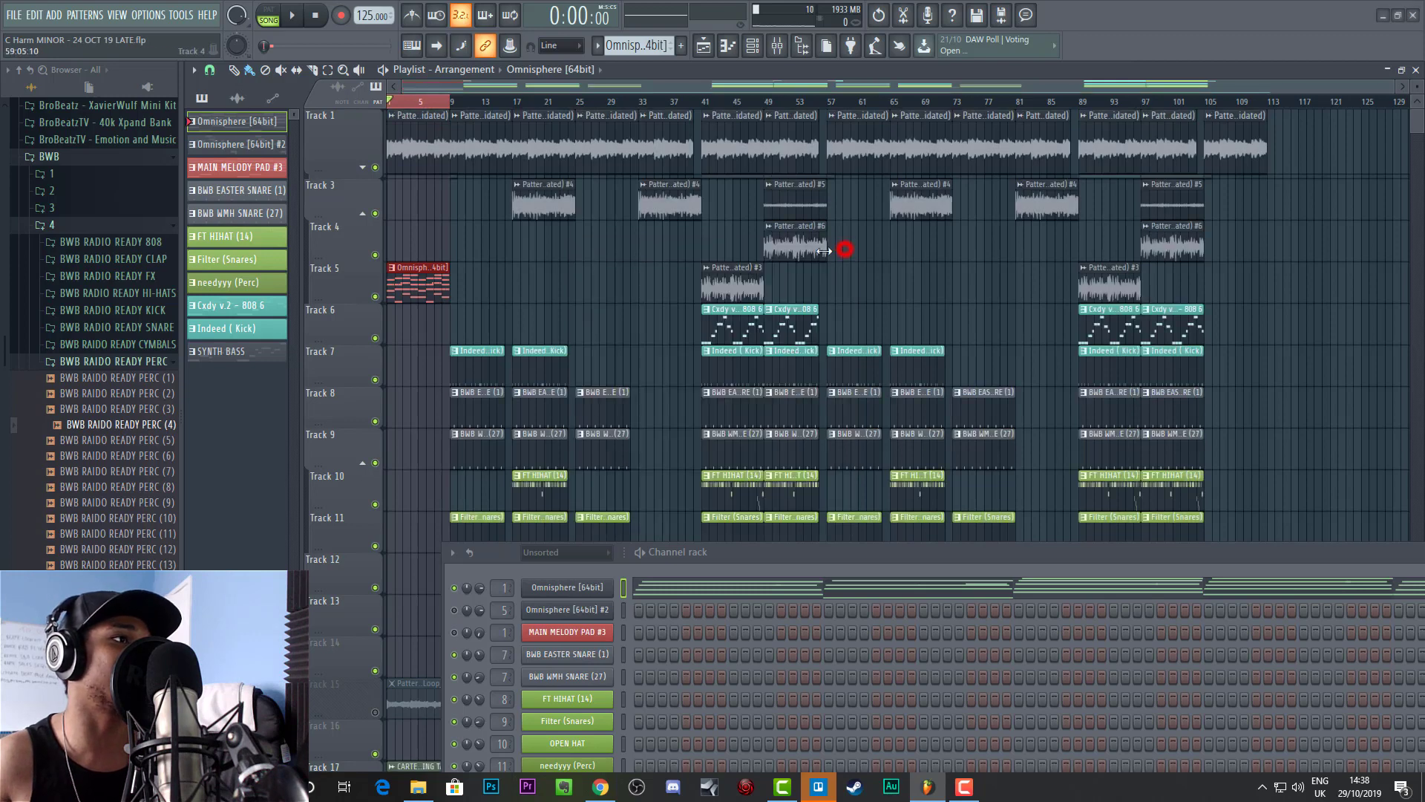
pyautogui.rightClick(436, 282)
# Step: Check the channel settings of the first consolidated audio clip on Track 1, and play the arrangement from bar 1
pyautogui.doubleClick(418, 153)
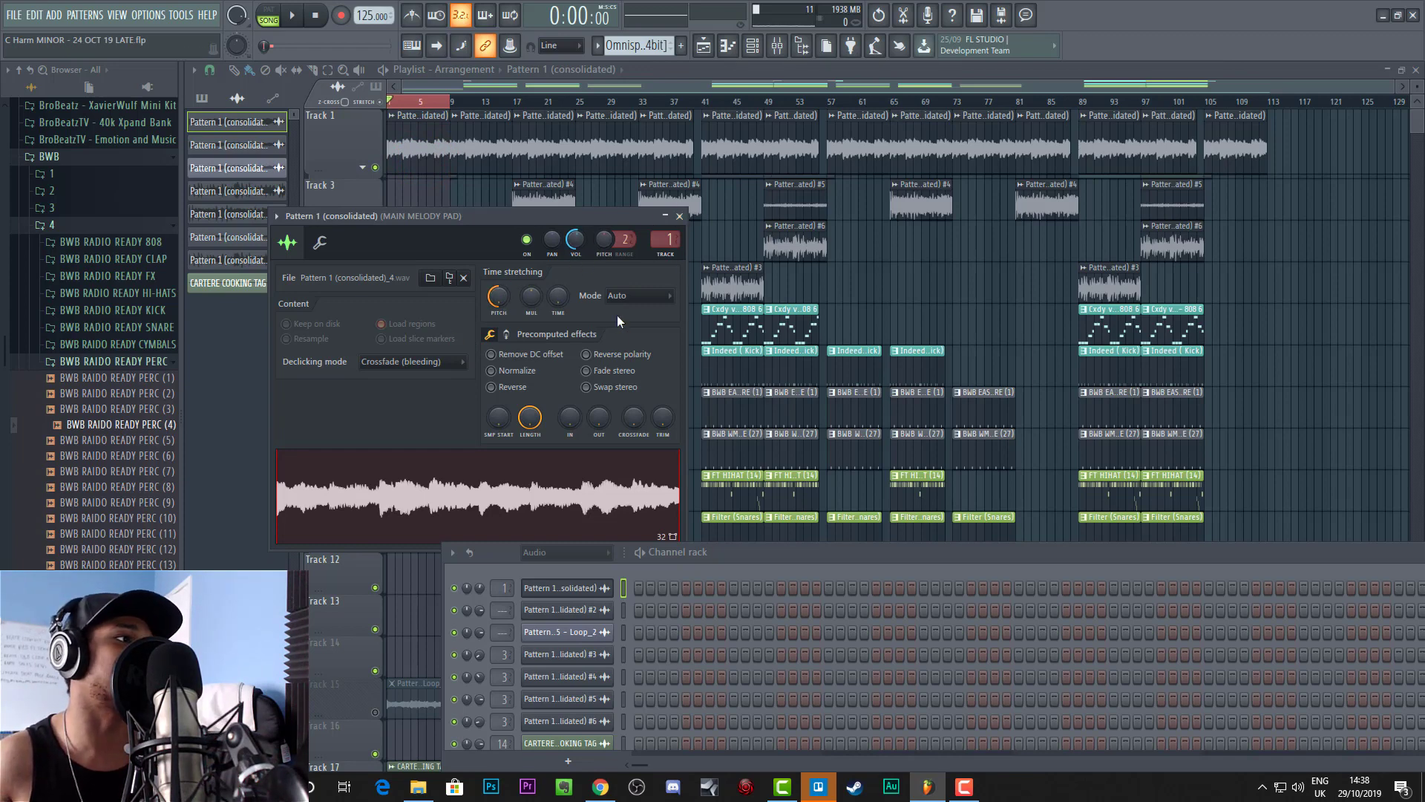
pyautogui.click(679, 216)
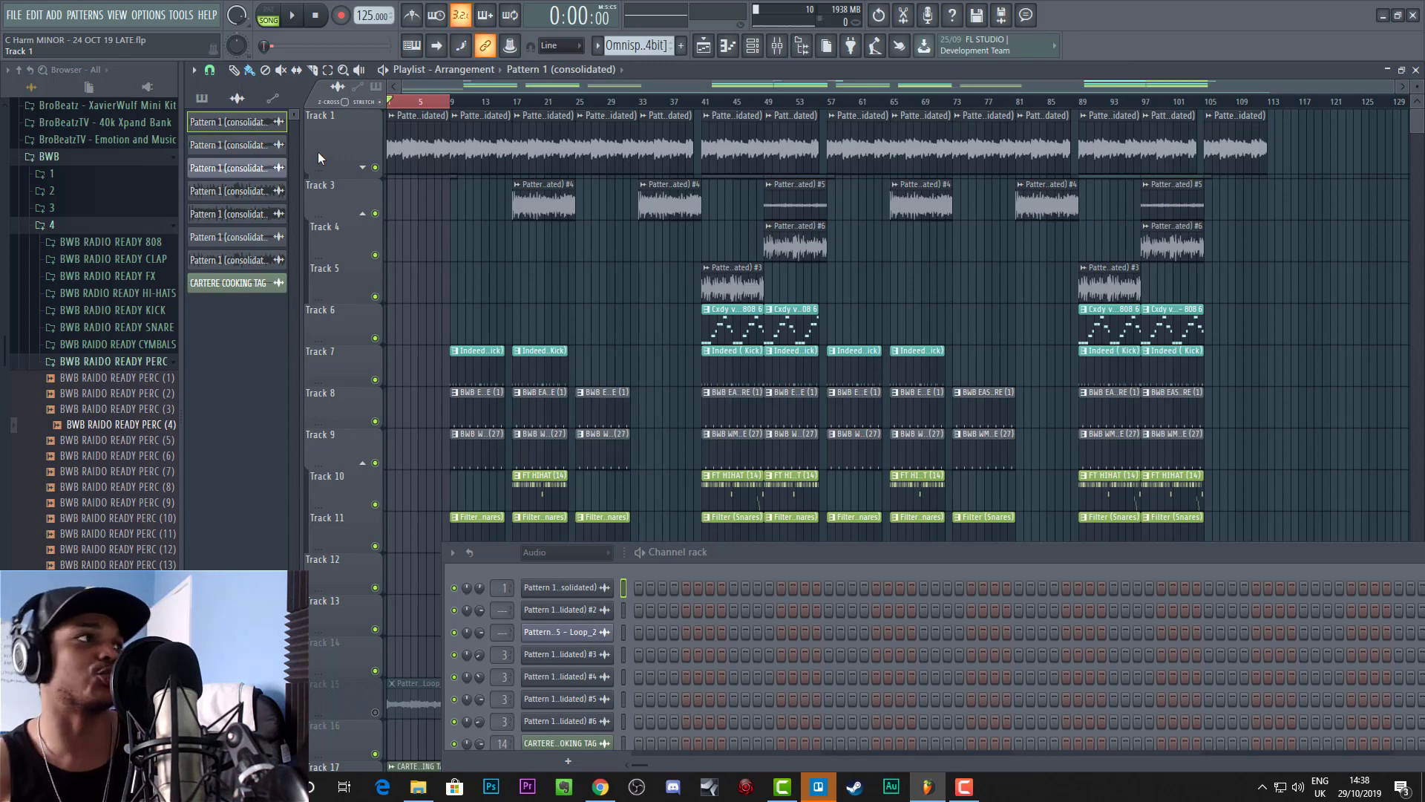
pyautogui.press('space')
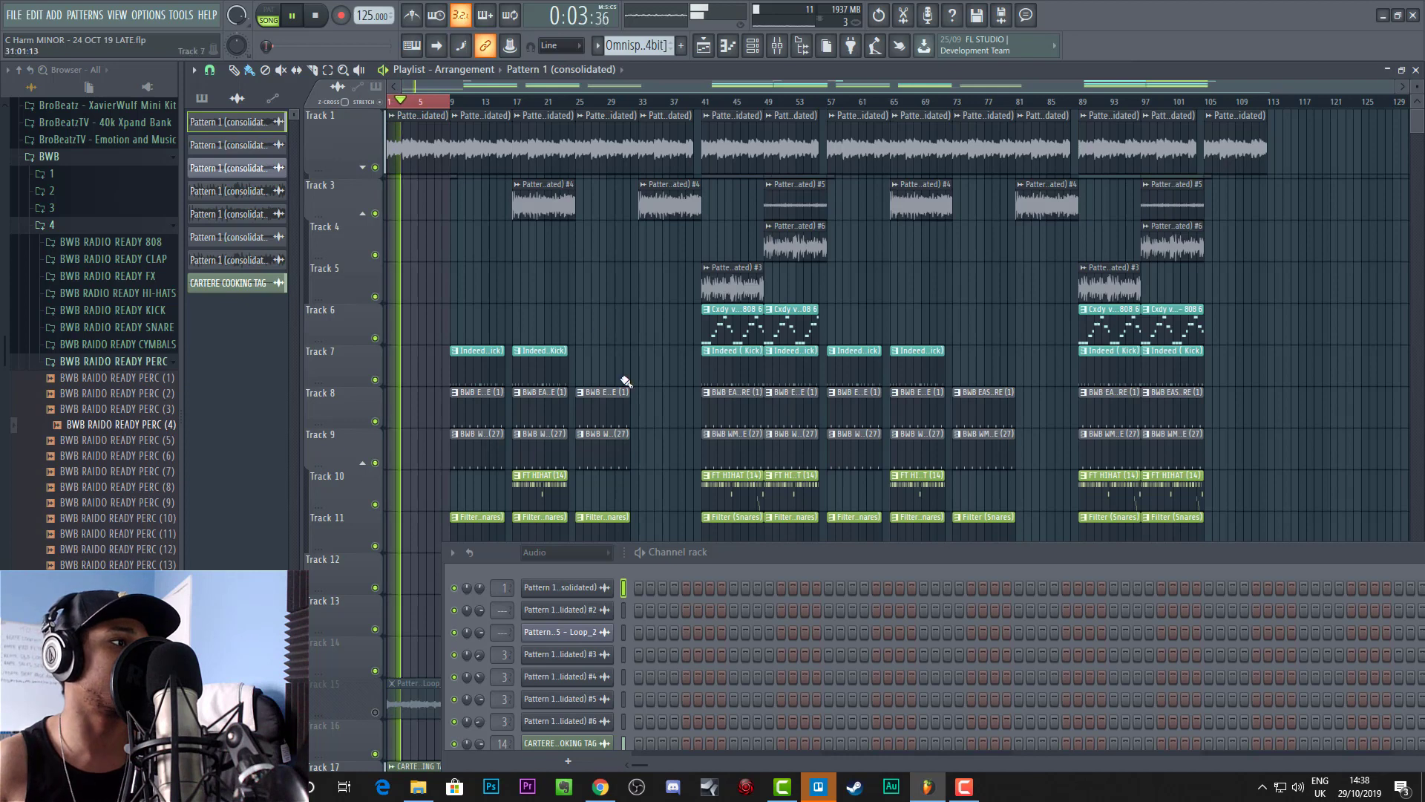
# Step: Stop the playback and mute the Omnisphere [64bit] channel with its pattern selected in the channel rack
pyautogui.moveTo(791, 554); pyautogui.dragTo(788, 349)
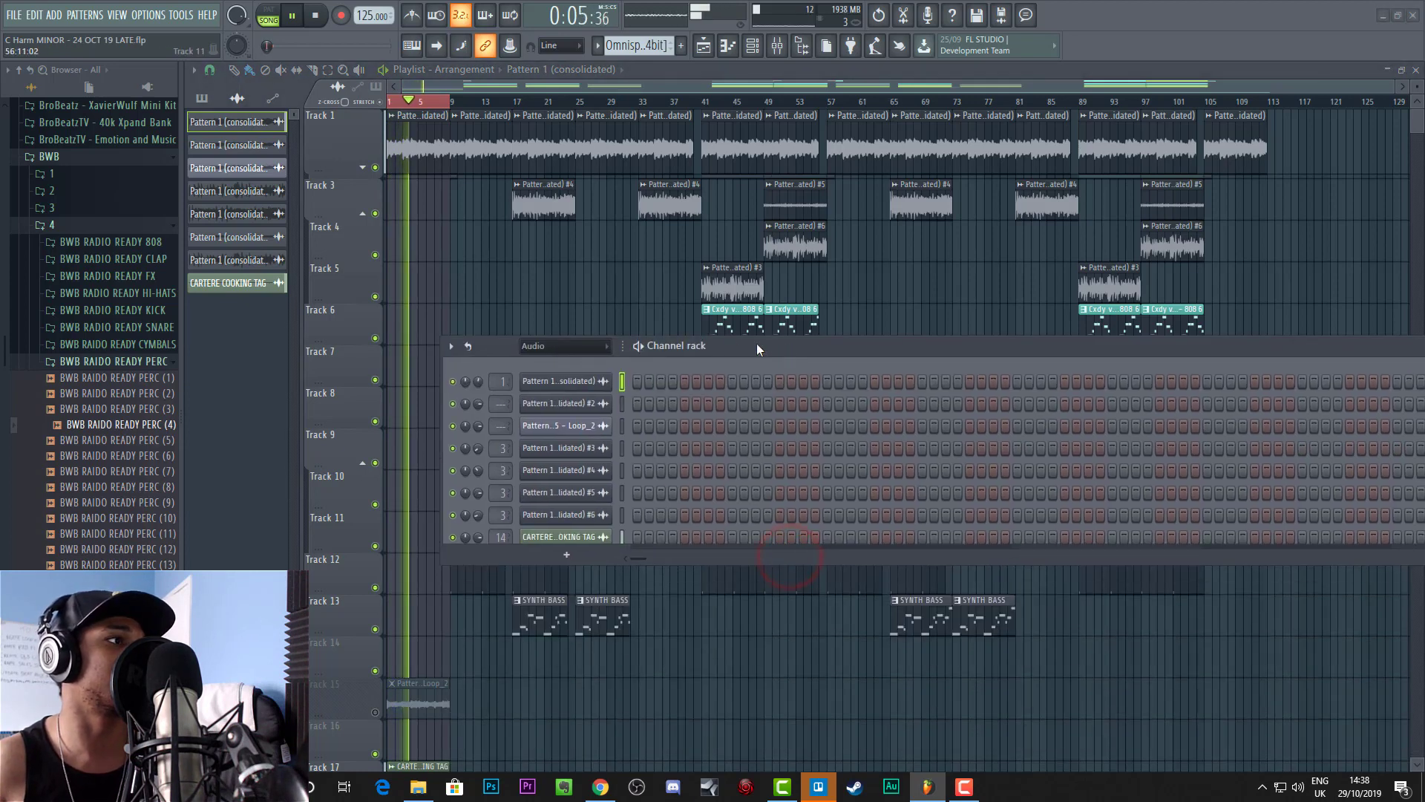
pyautogui.scroll(-1, 633, 51)
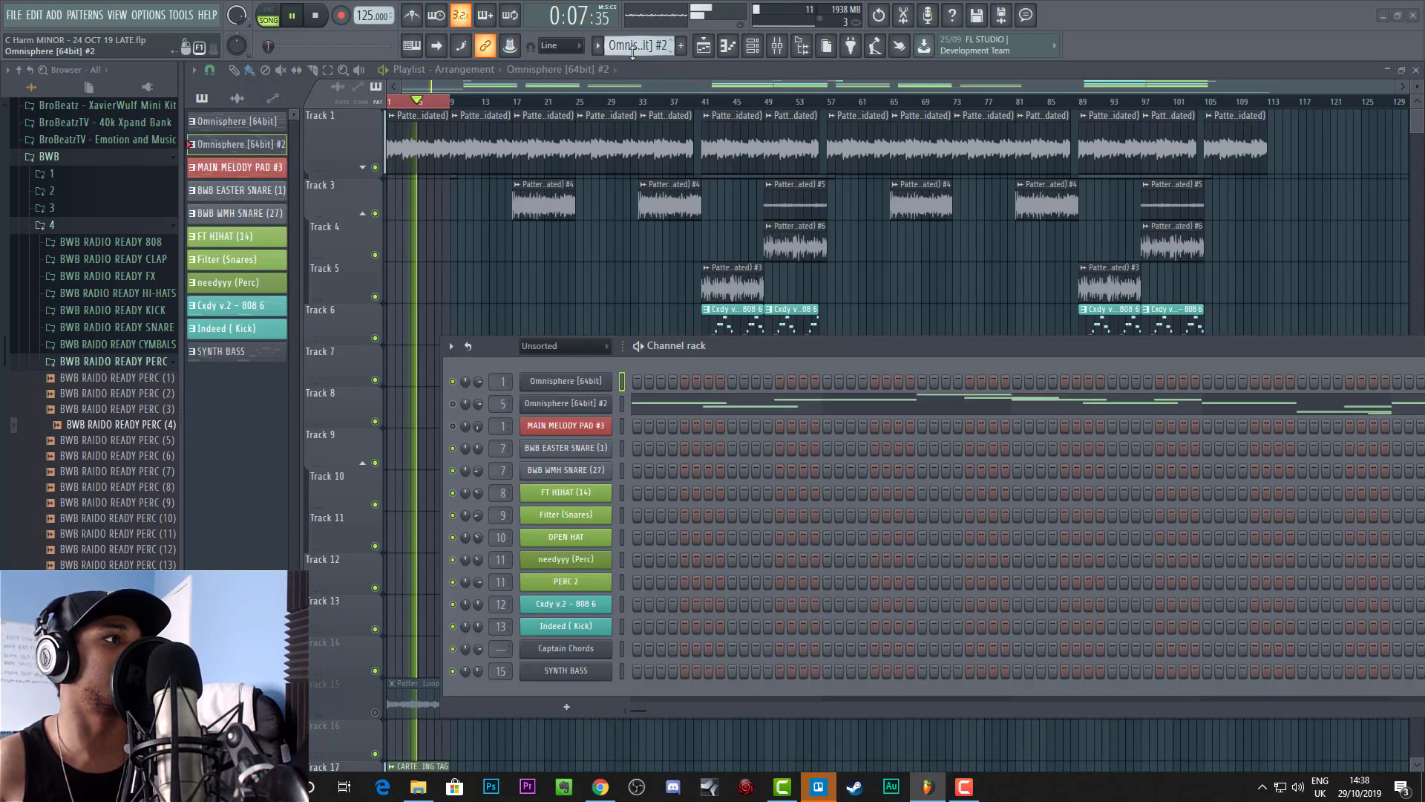
pyautogui.scroll(1, 632, 51)
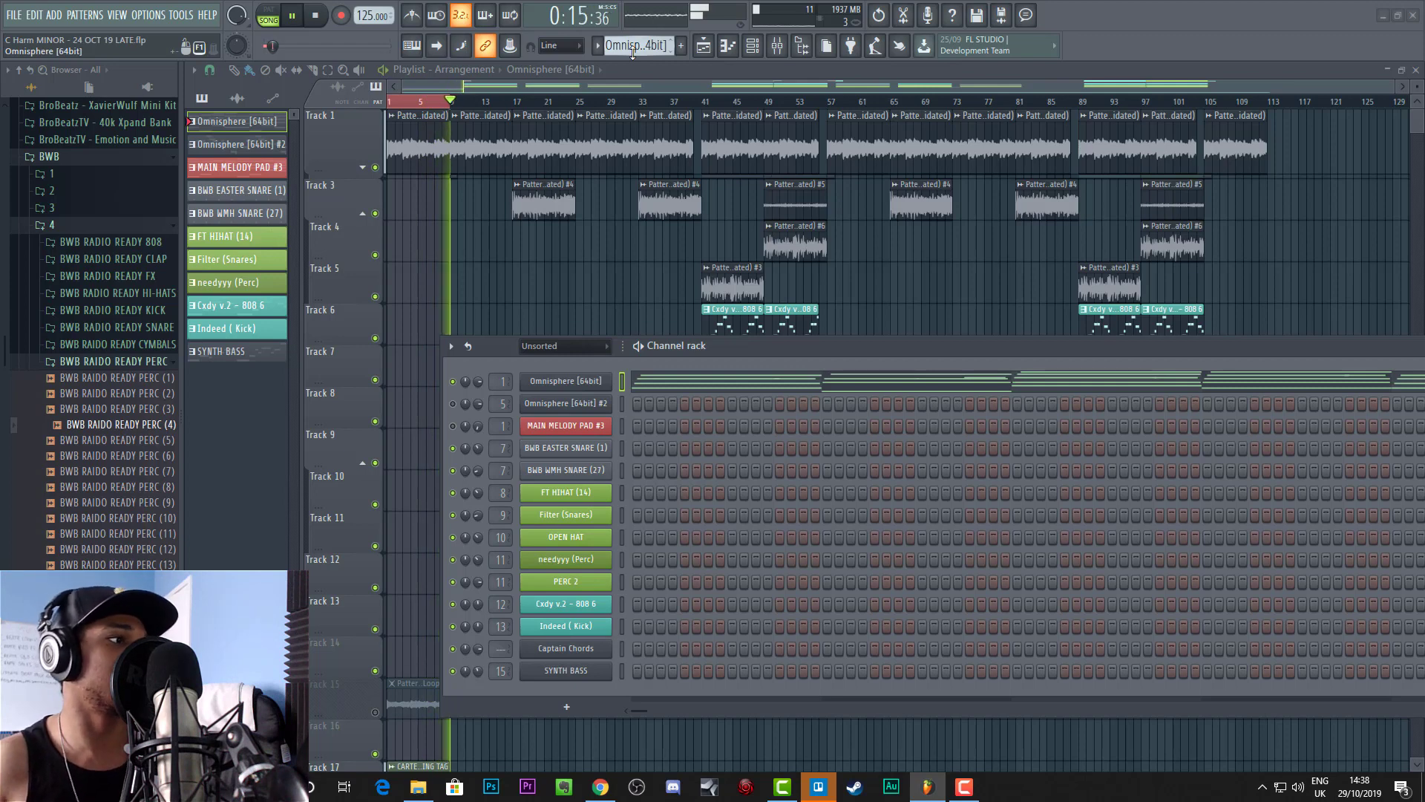
pyautogui.press('space')
pyautogui.moveTo(757, 349); pyautogui.dragTo(646, 322)
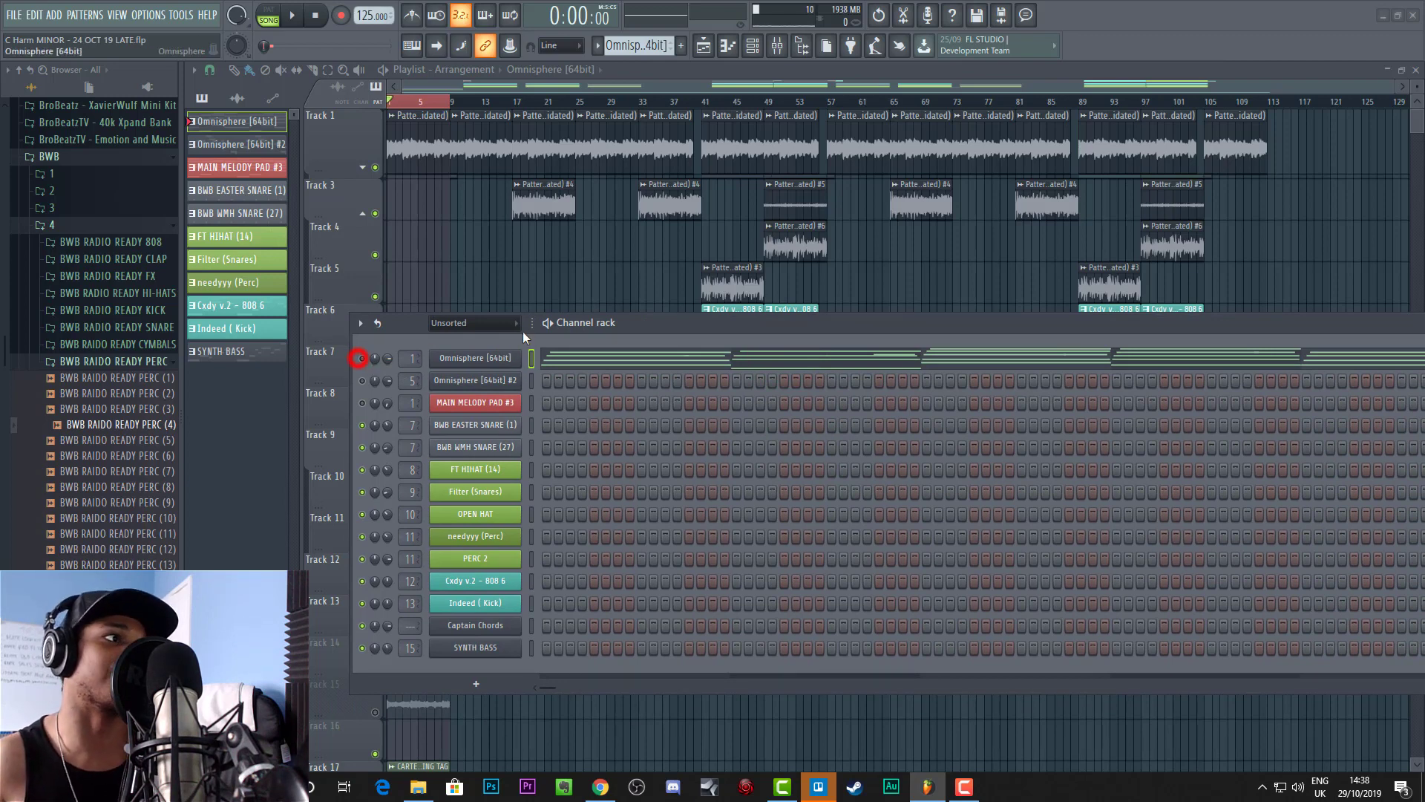
pyautogui.moveTo(658, 325); pyautogui.dragTo(724, 331)
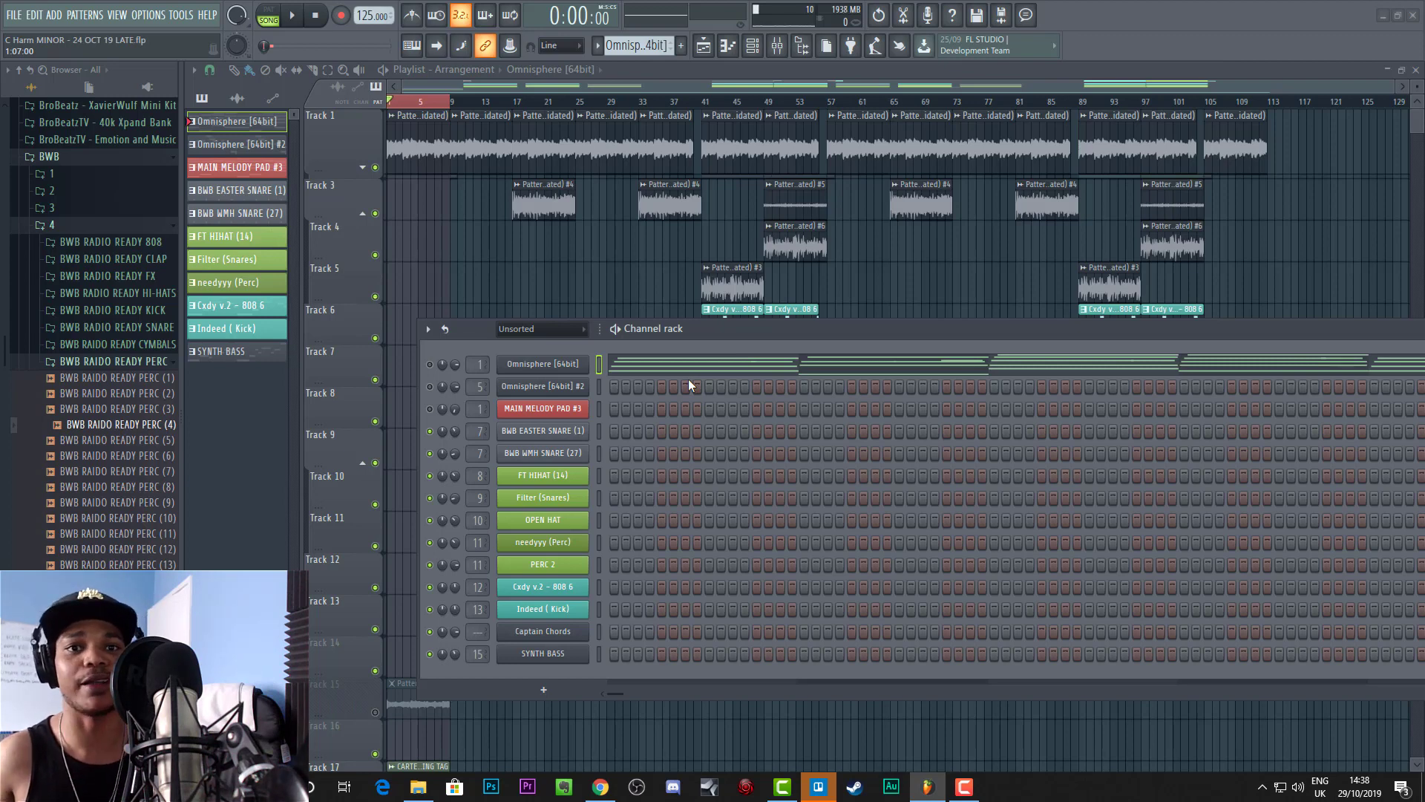
pyautogui.moveTo(742, 335); pyautogui.dragTo(718, 325)
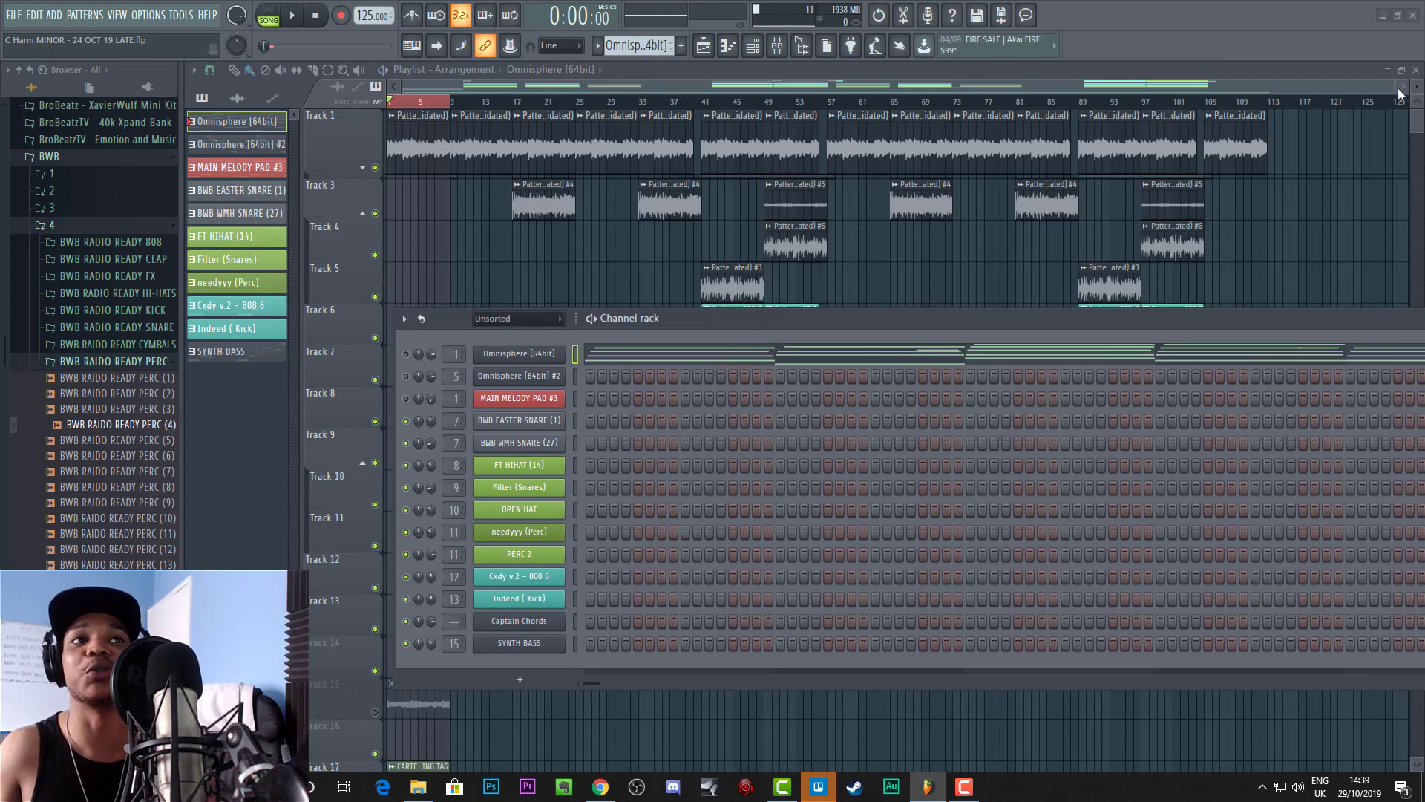
# Step: Select the Omnisphere [64bit] #2 pattern and show its notes in the channel rack
pyautogui.moveTo(1400, 89); pyautogui.dragTo(943, 86)
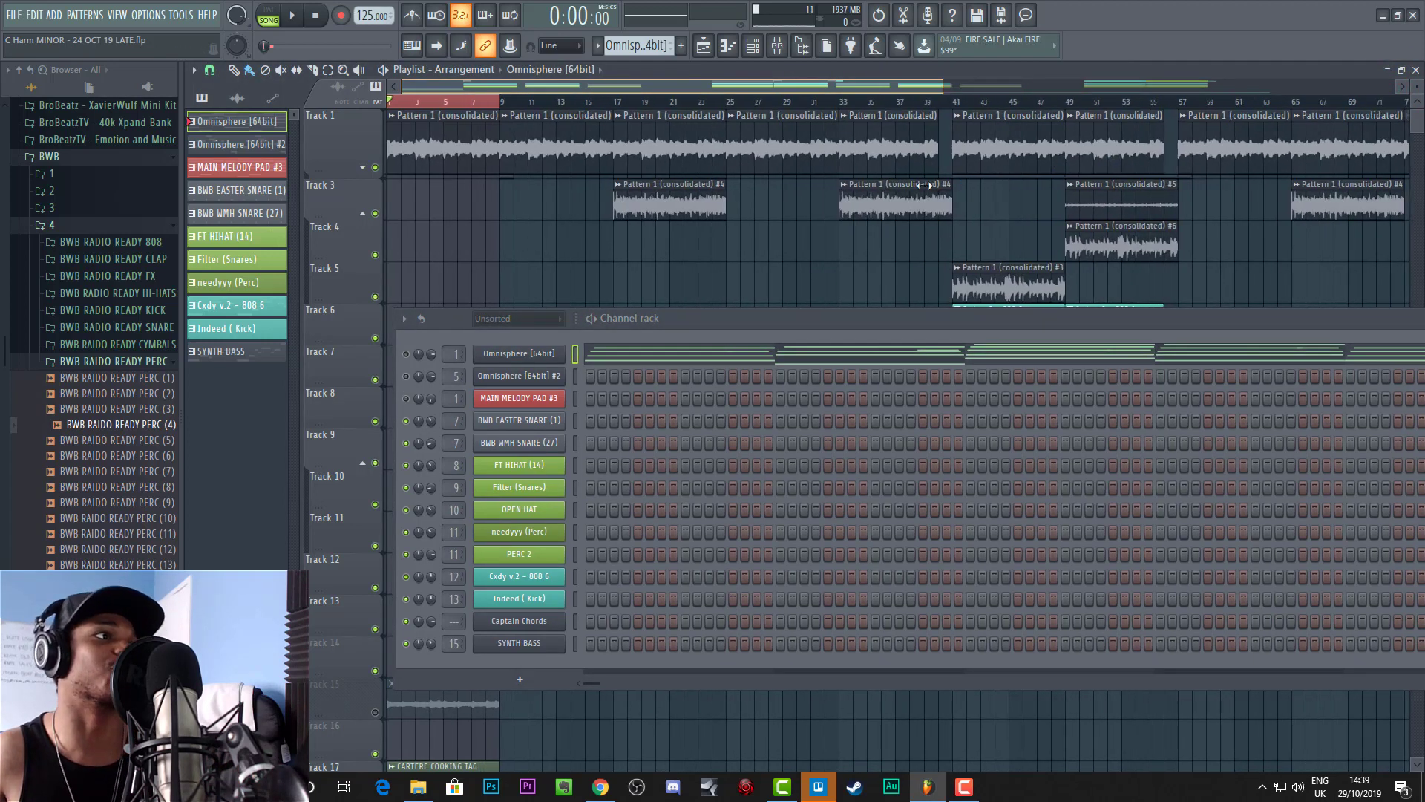
pyautogui.moveTo(751, 319); pyautogui.dragTo(992, 271)
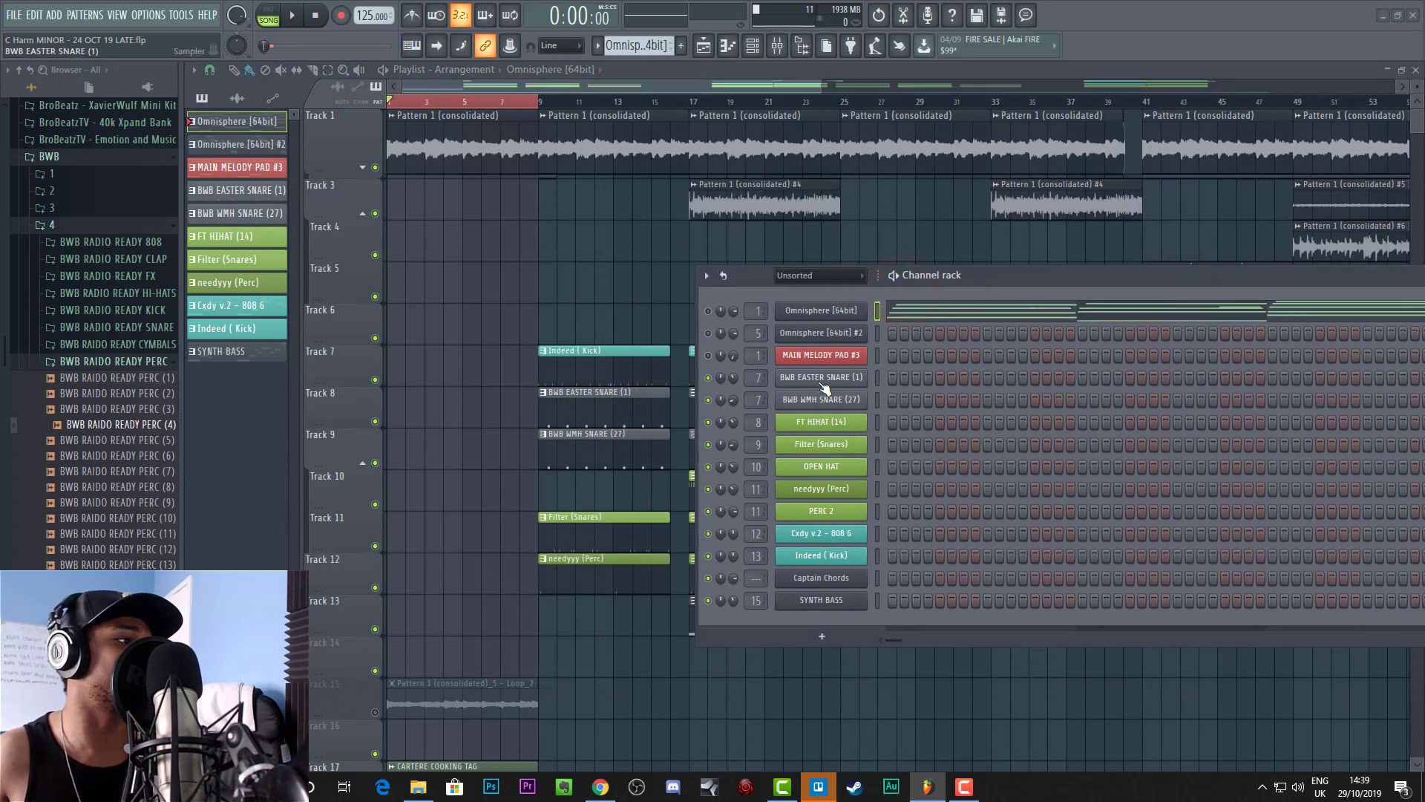
pyautogui.scroll(-4, 564, 376)
pyautogui.scroll(3, 540, 376)
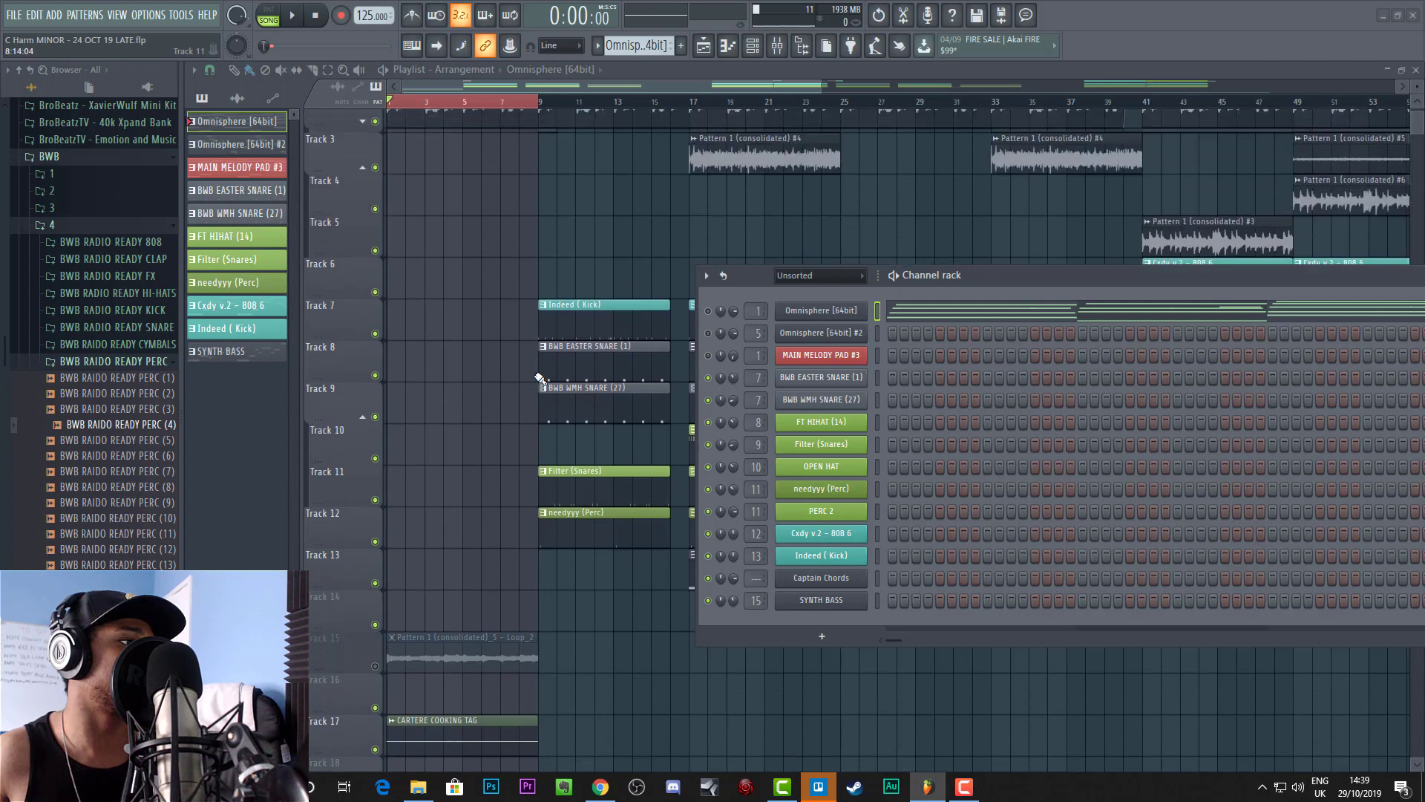
pyautogui.scroll(1, 539, 376)
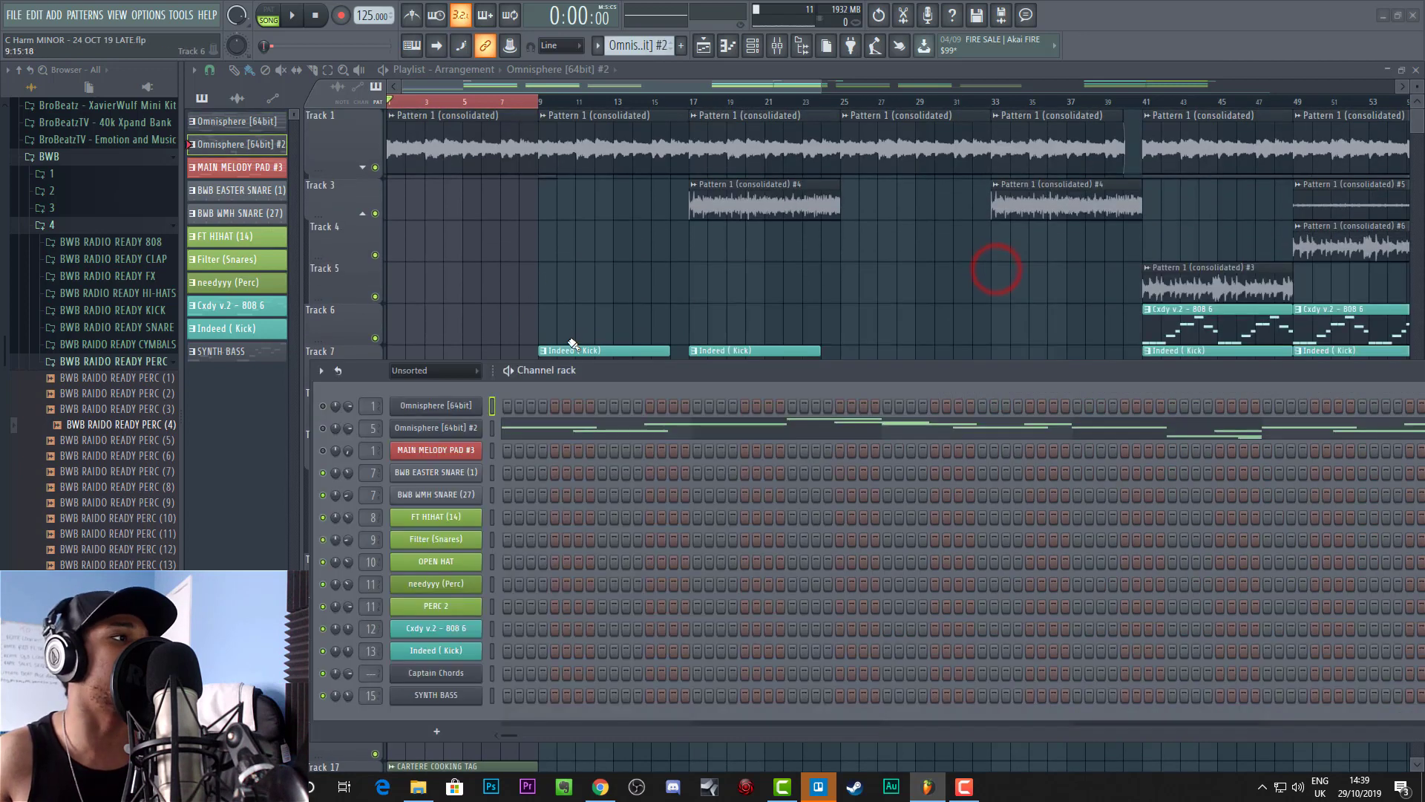
# Step: Select bars 41 to 49 in the playlist, play that section, and stop it
pyautogui.doubleClick(691, 104)
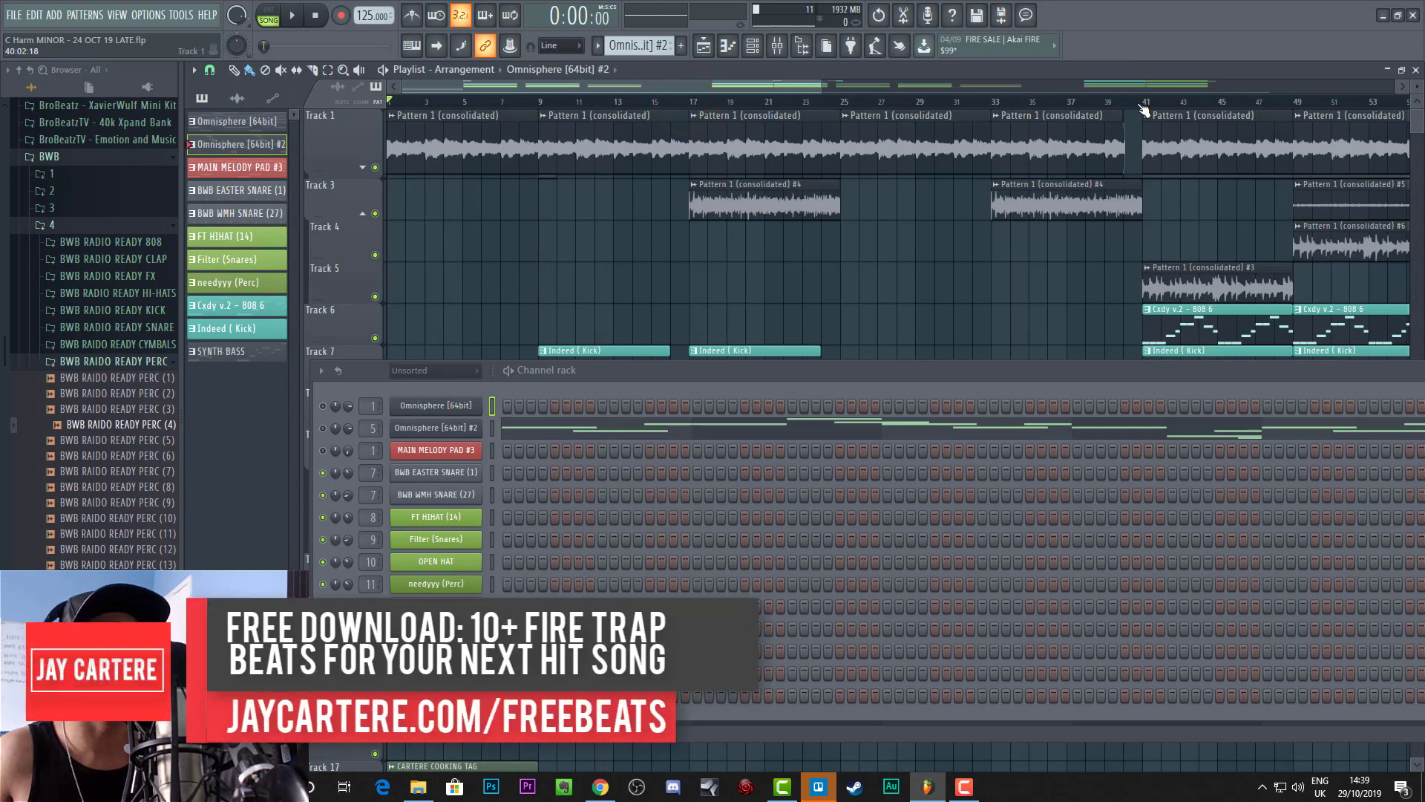
pyautogui.moveTo(1147, 103); pyautogui.dragTo(1295, 119)
pyautogui.press('space')
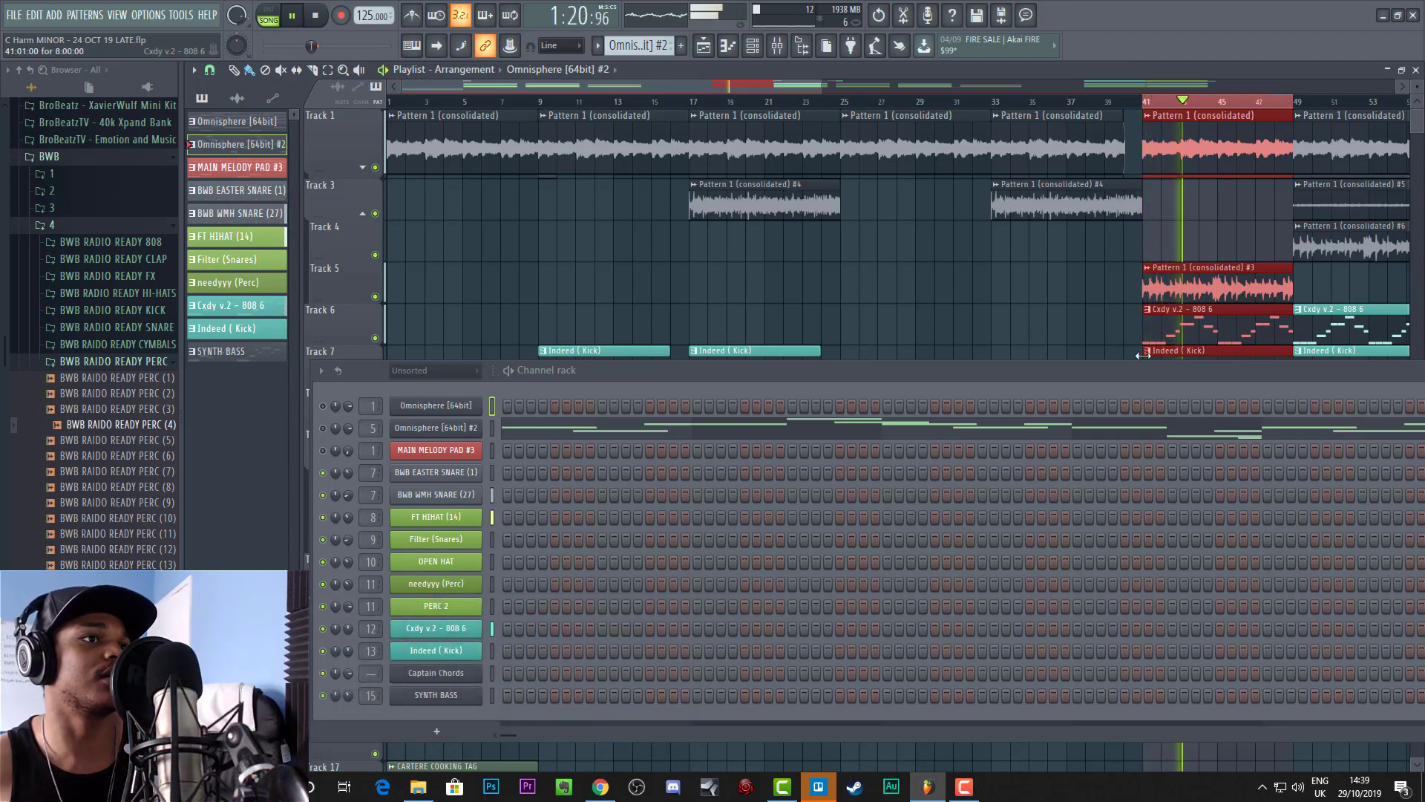
pyautogui.moveTo(1138, 375)
pyautogui.mouseDown()
pyautogui.moveTo(1131, 430)
pyautogui.moveTo(1124, 372)
pyautogui.mouseUp()
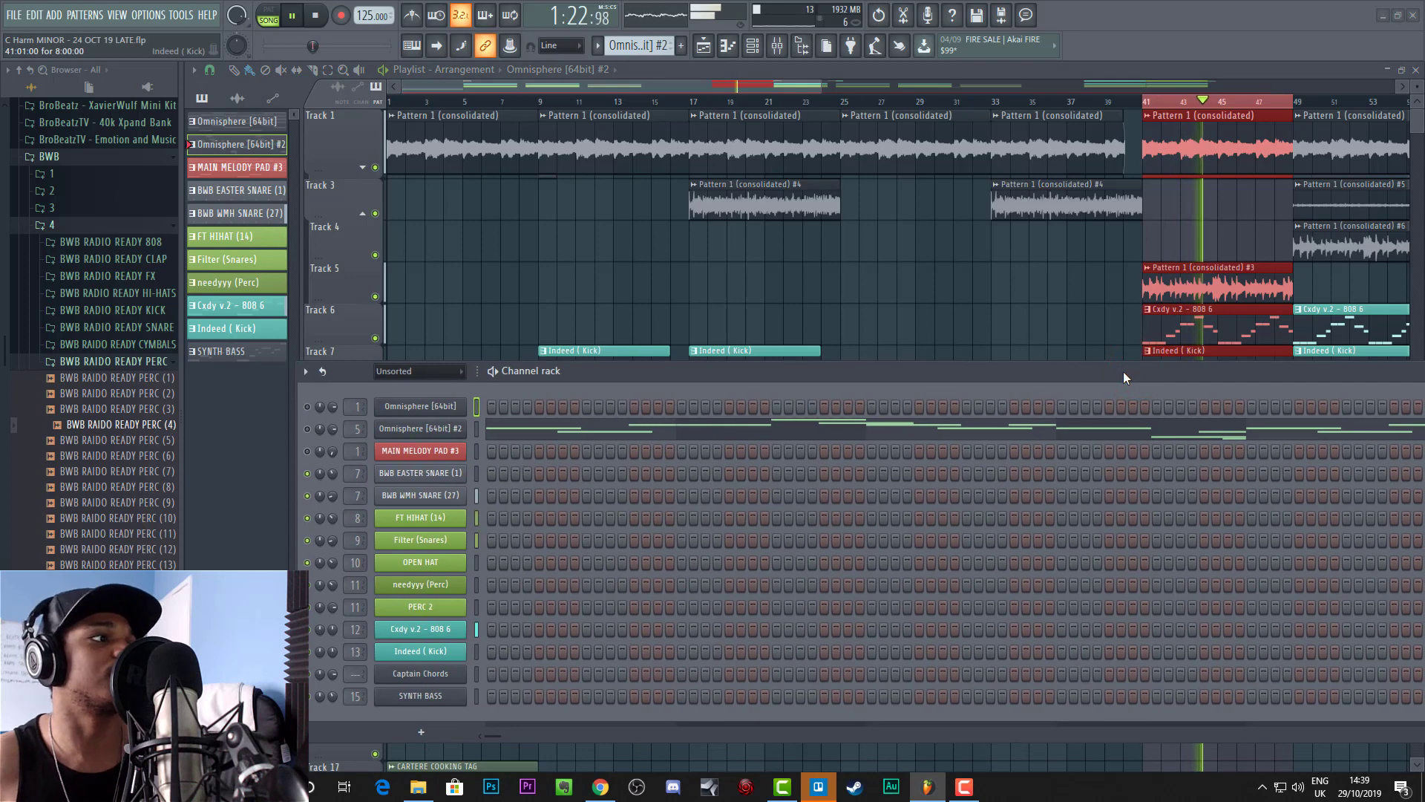
pyautogui.press('space')
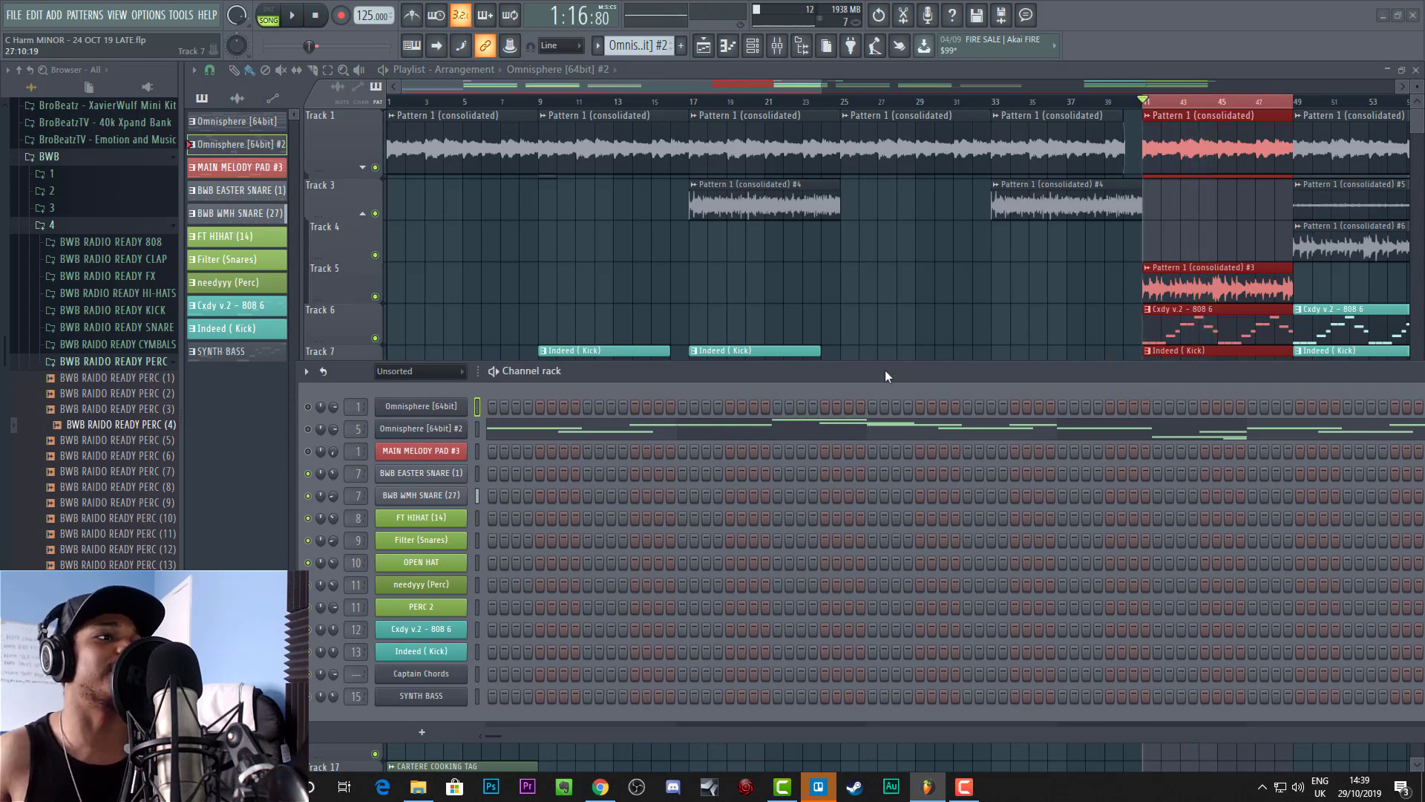
# Step: Open the Captain Chords channel, examine the chord progression in its Verse section, and close the plugin
pyautogui.moveTo(885, 370); pyautogui.dragTo(928, 318)
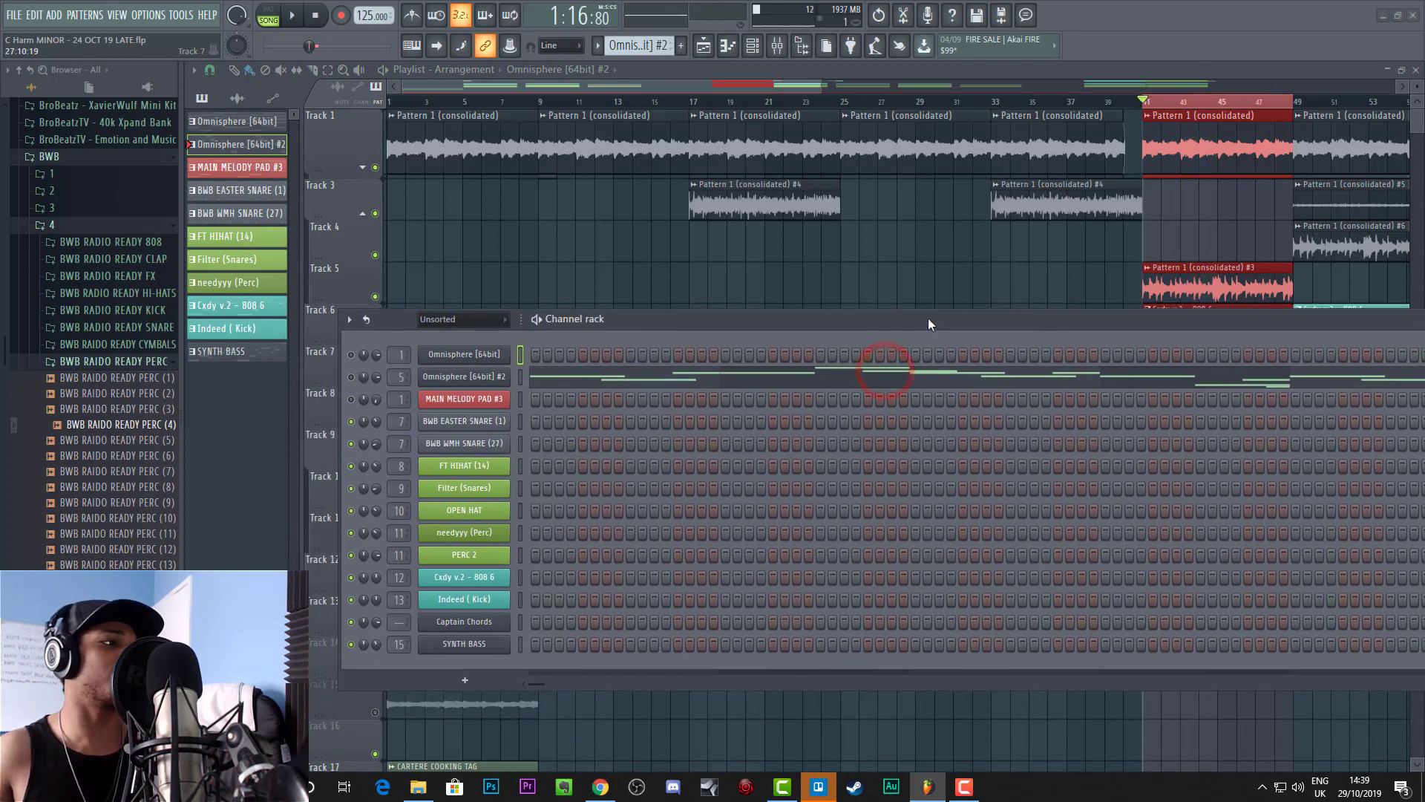
pyautogui.rightClick(493, 625)
pyautogui.click(456, 623)
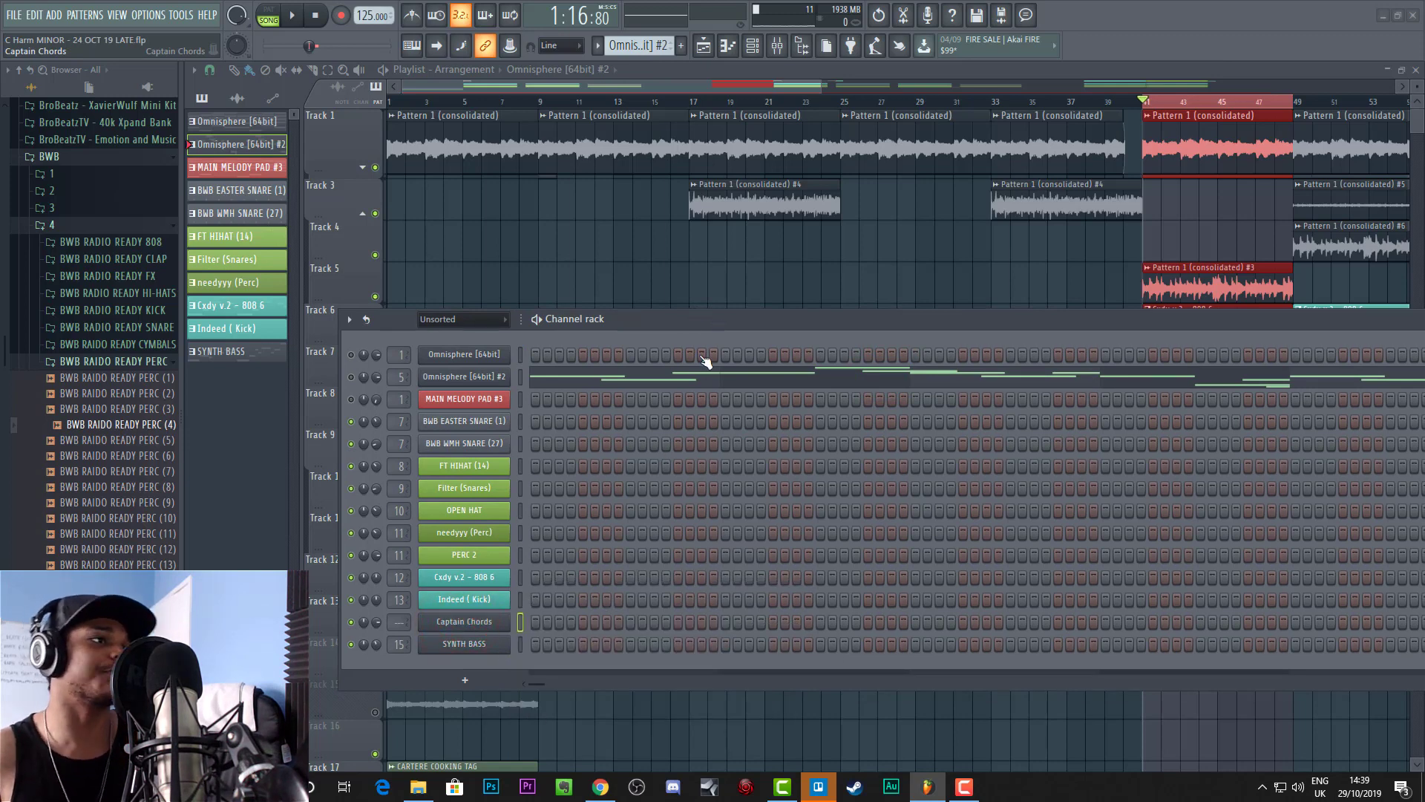
pyautogui.moveTo(692, 324); pyautogui.dragTo(1003, 431)
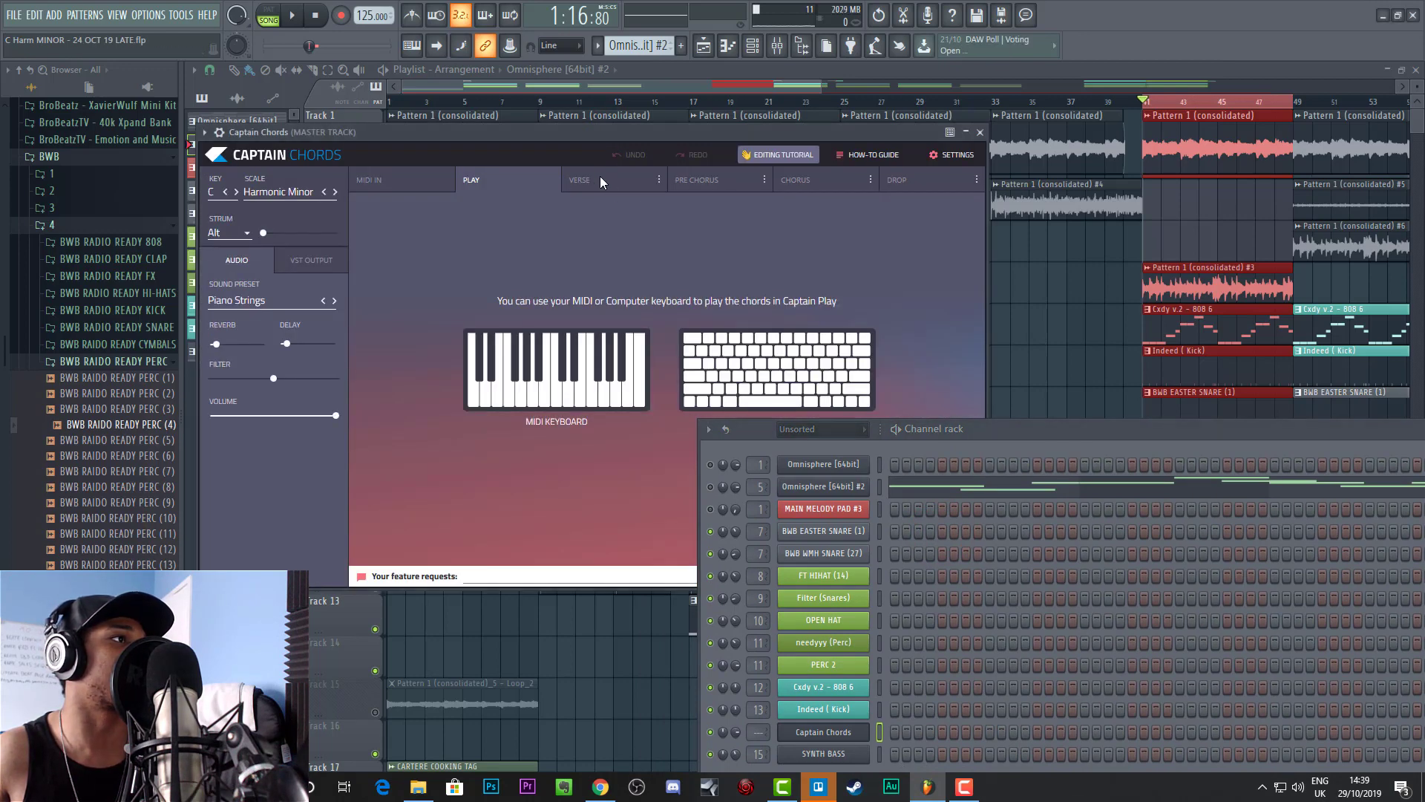
pyautogui.click(583, 181)
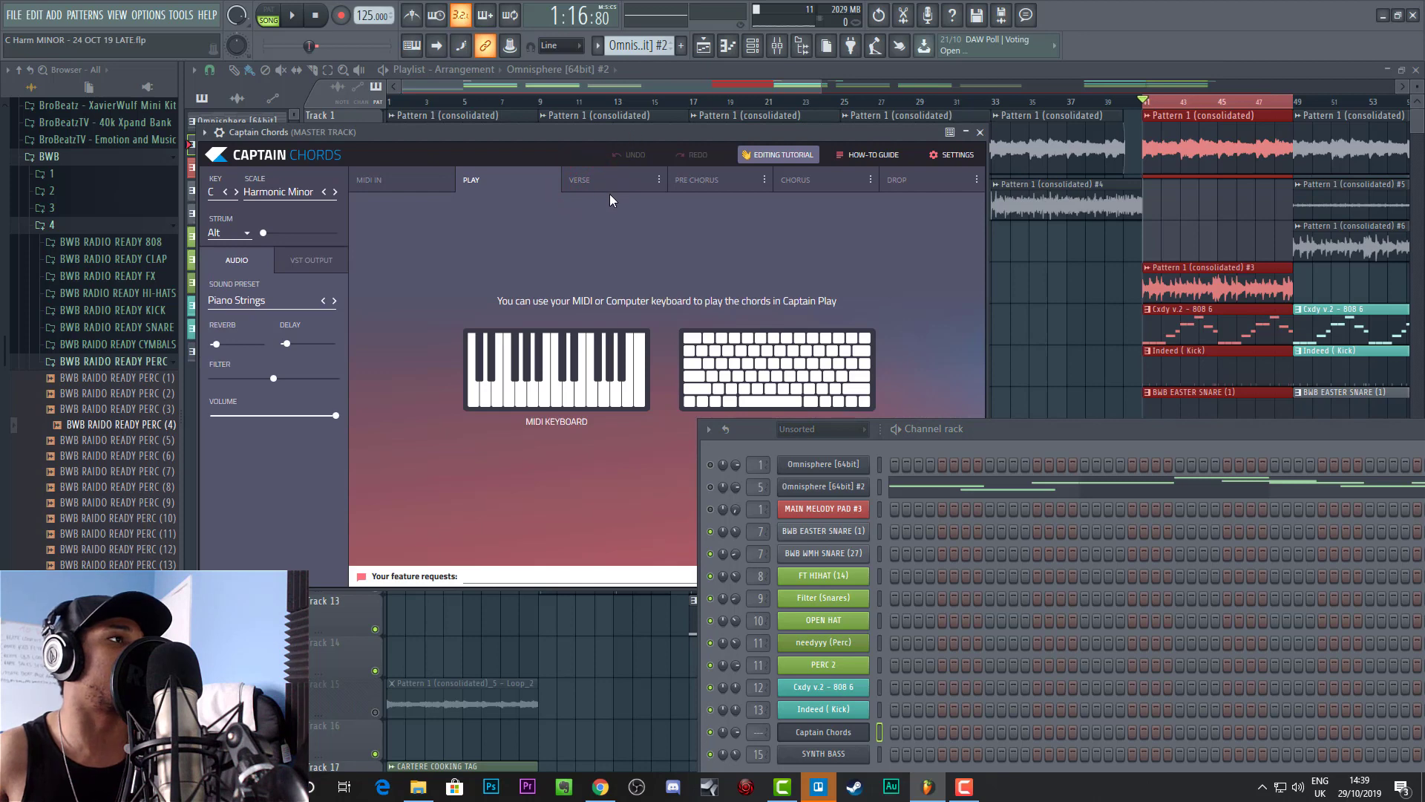
pyautogui.click(1054, 430)
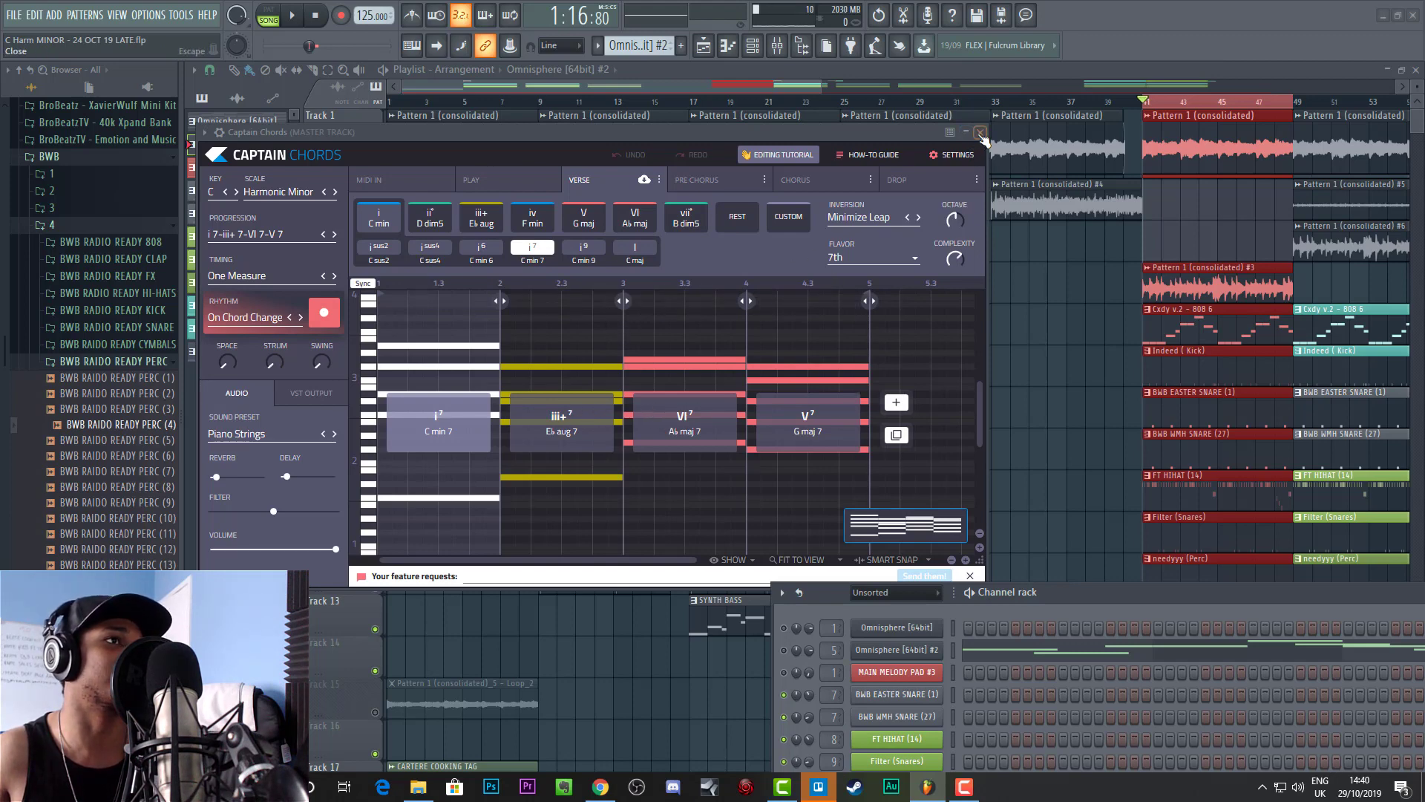
pyautogui.click(497, 181)
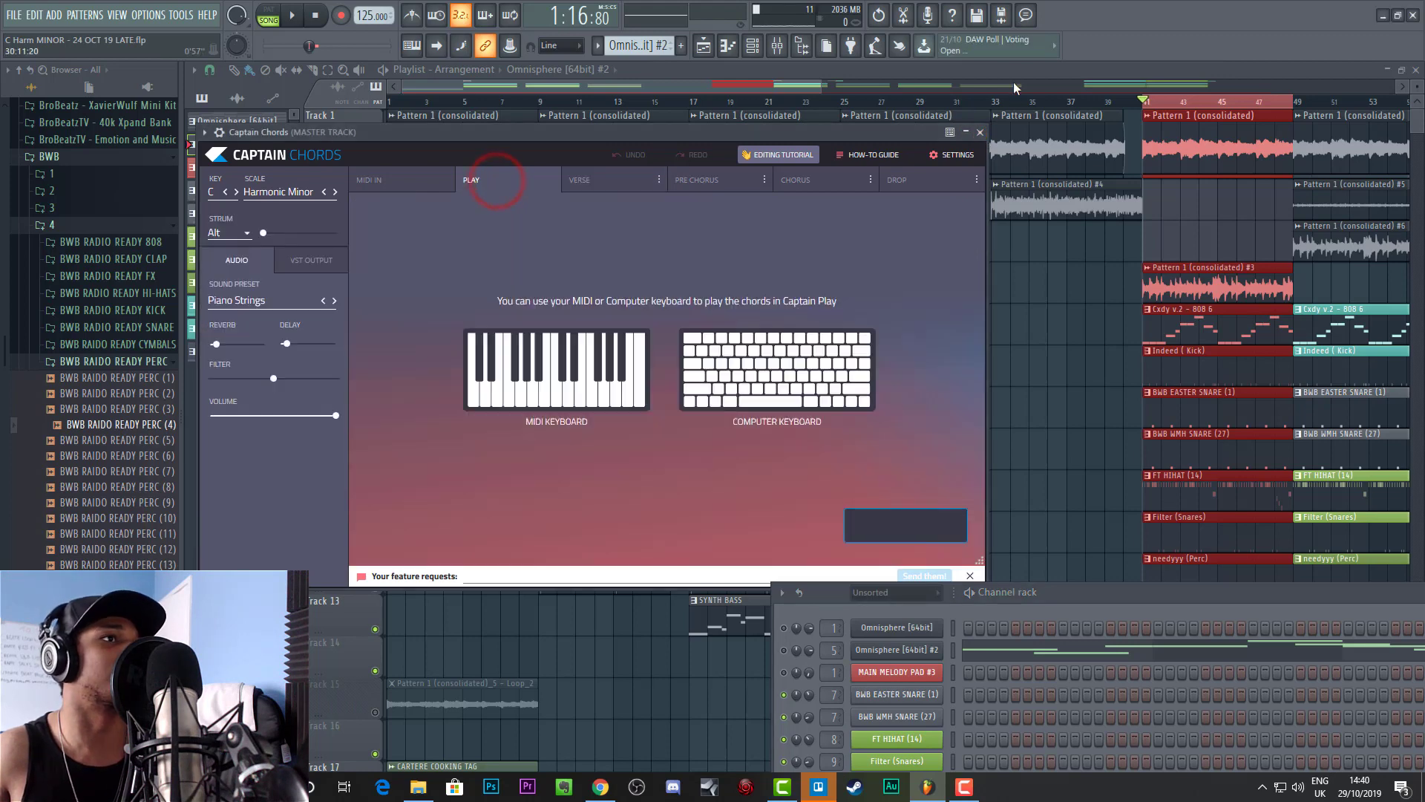
pyautogui.click(980, 133)
# Step: Play the Omnisphere [64bit] #2 pattern in pattern mode, and open its notes in the piano roll
pyautogui.moveTo(1102, 597); pyautogui.dragTo(561, 353)
pyautogui.click(268, 14)
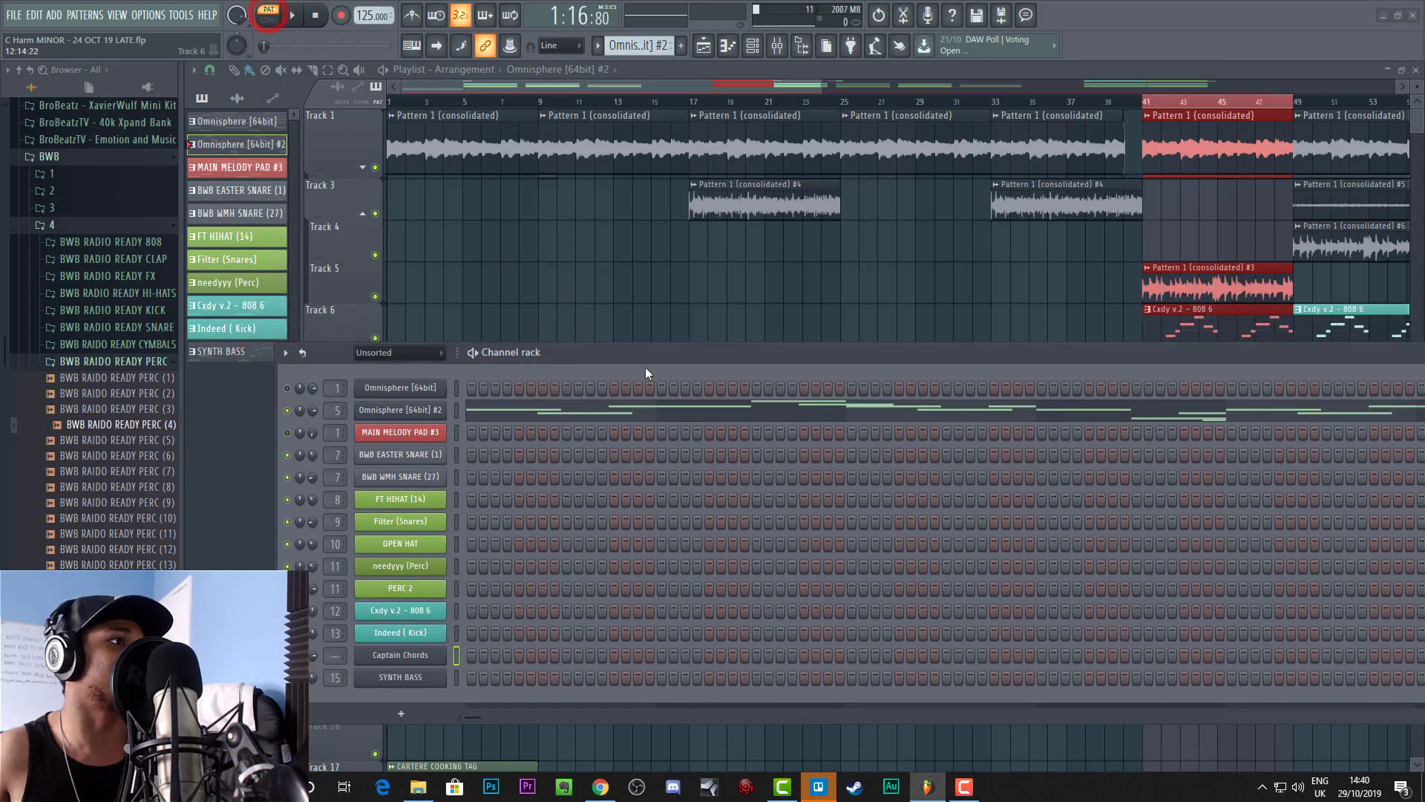
pyautogui.press('space')
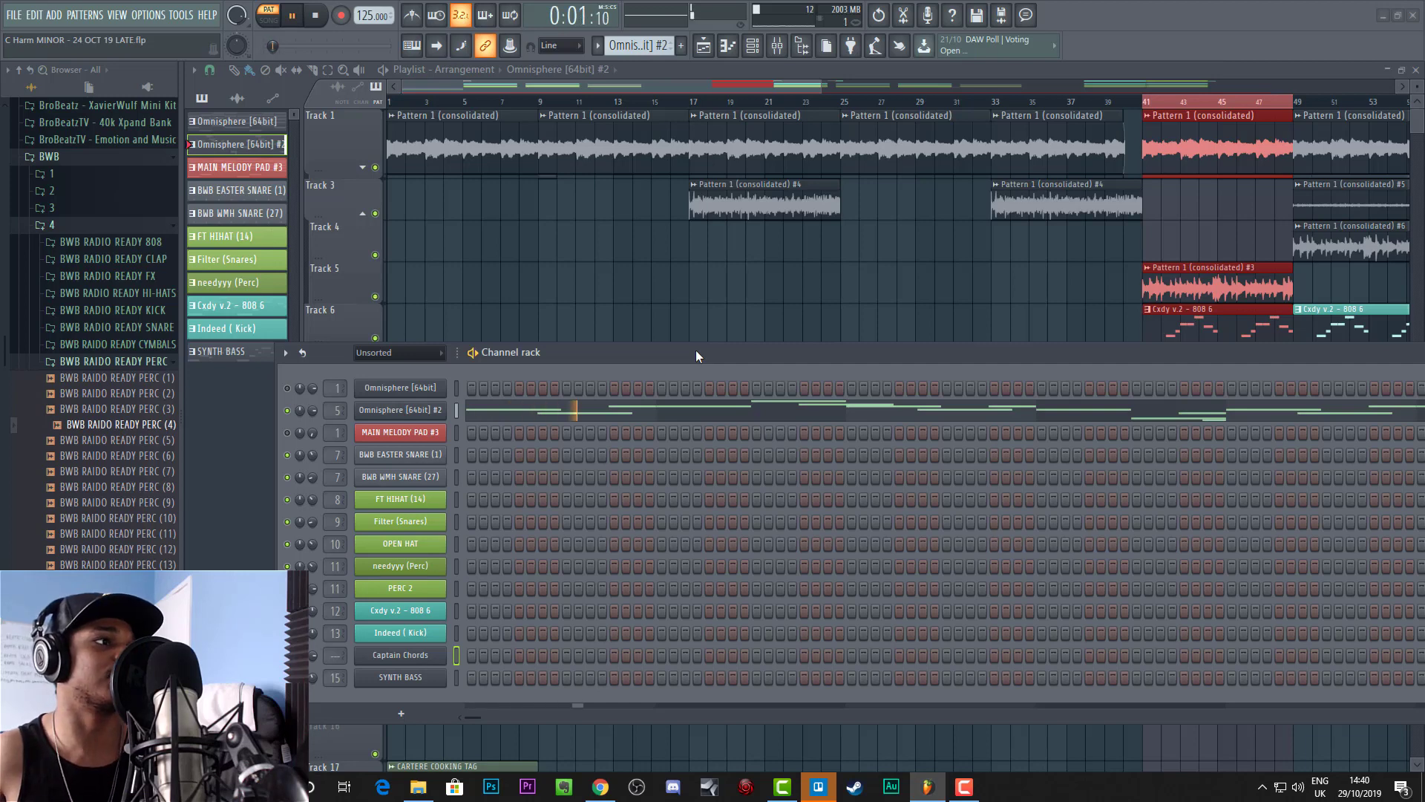
pyautogui.moveTo(700, 349); pyautogui.dragTo(625, 551)
pyautogui.rightClick(438, 391)
pyautogui.click(450, 391)
pyautogui.press('space')
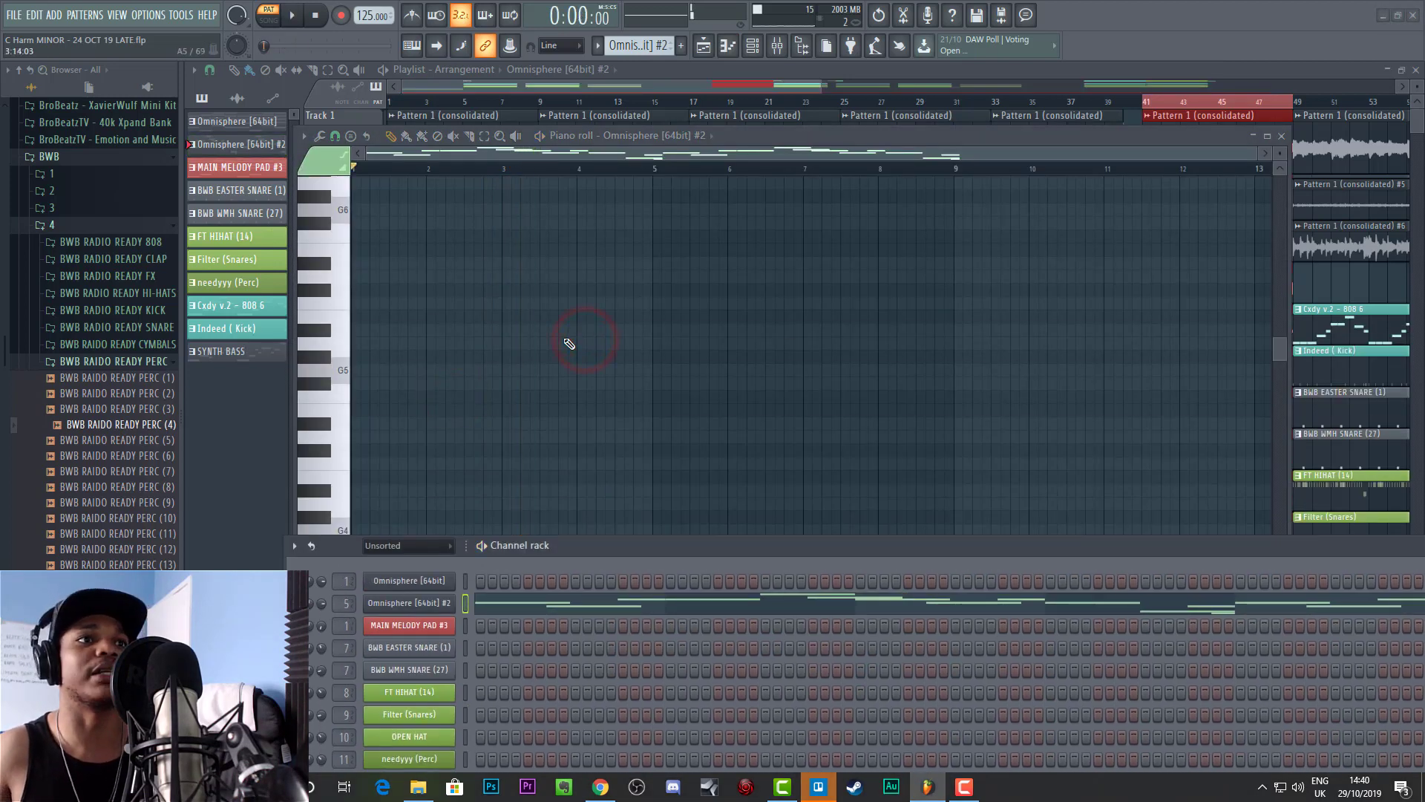
# Step: Transpose all notes of the Omnisphere [64bit] #2 pattern down one octave and play the pattern
pyautogui.scroll(3, 569, 344)
pyautogui.scroll(4, 569, 344)
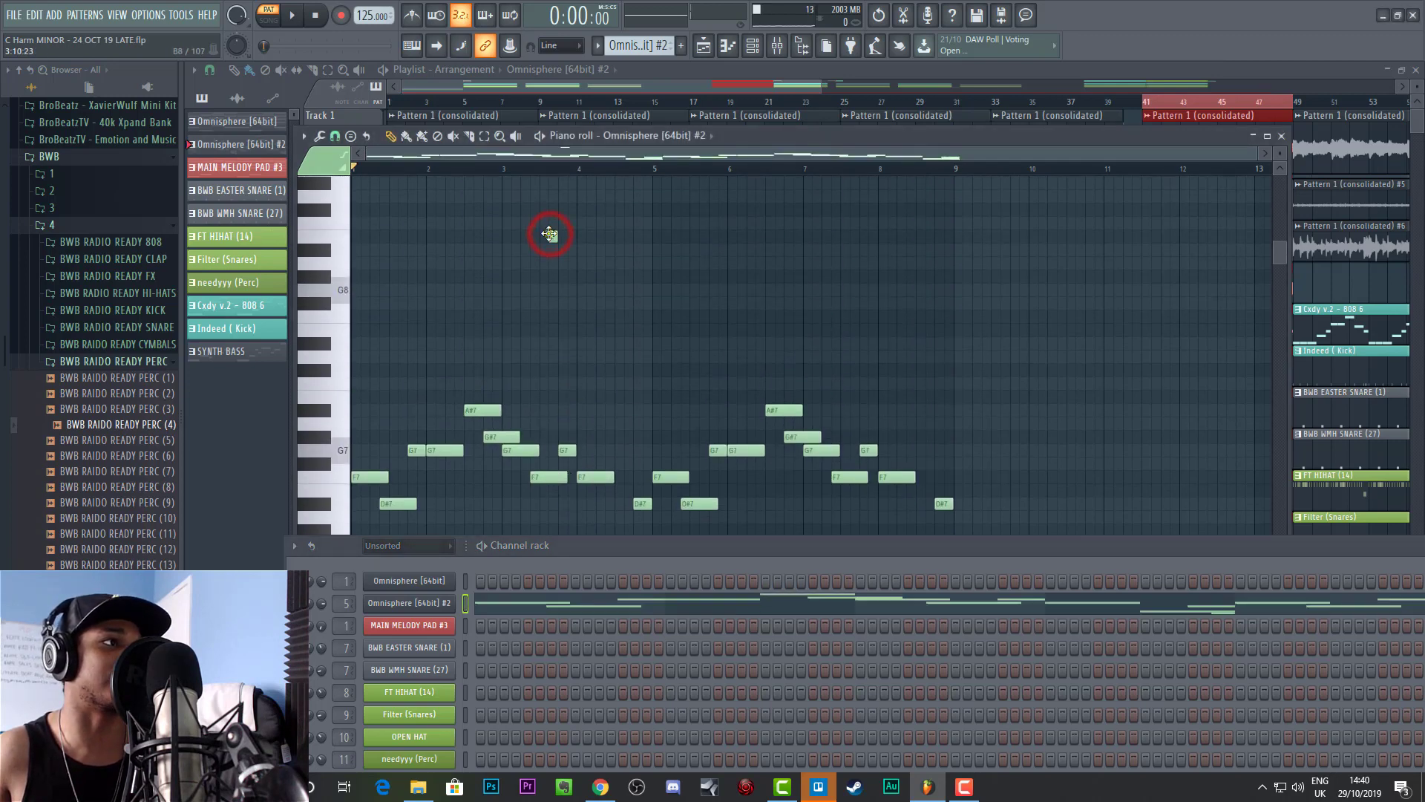
pyautogui.rightClick(556, 235)
pyautogui.rightClick(561, 250)
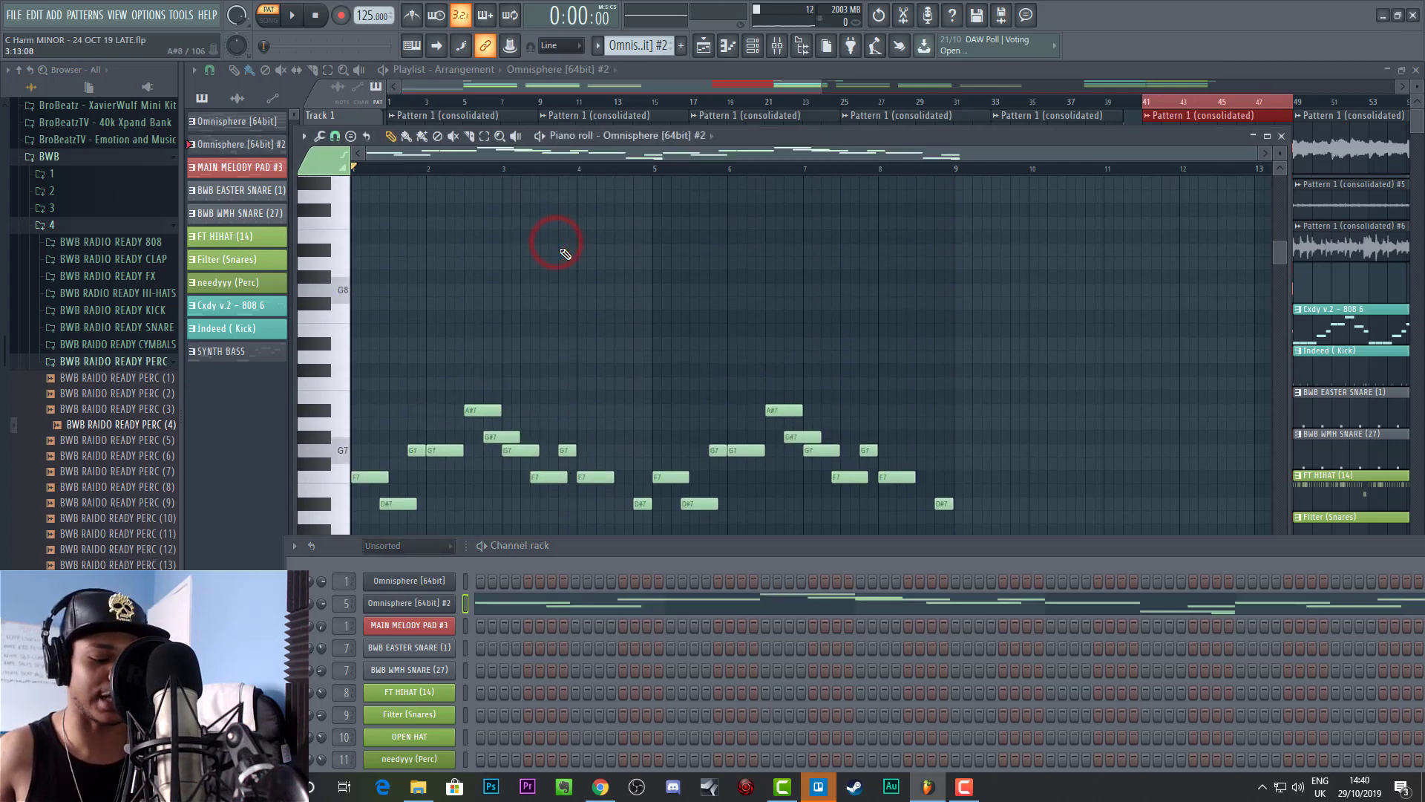
pyautogui.hotkey('ctrl', 'a')
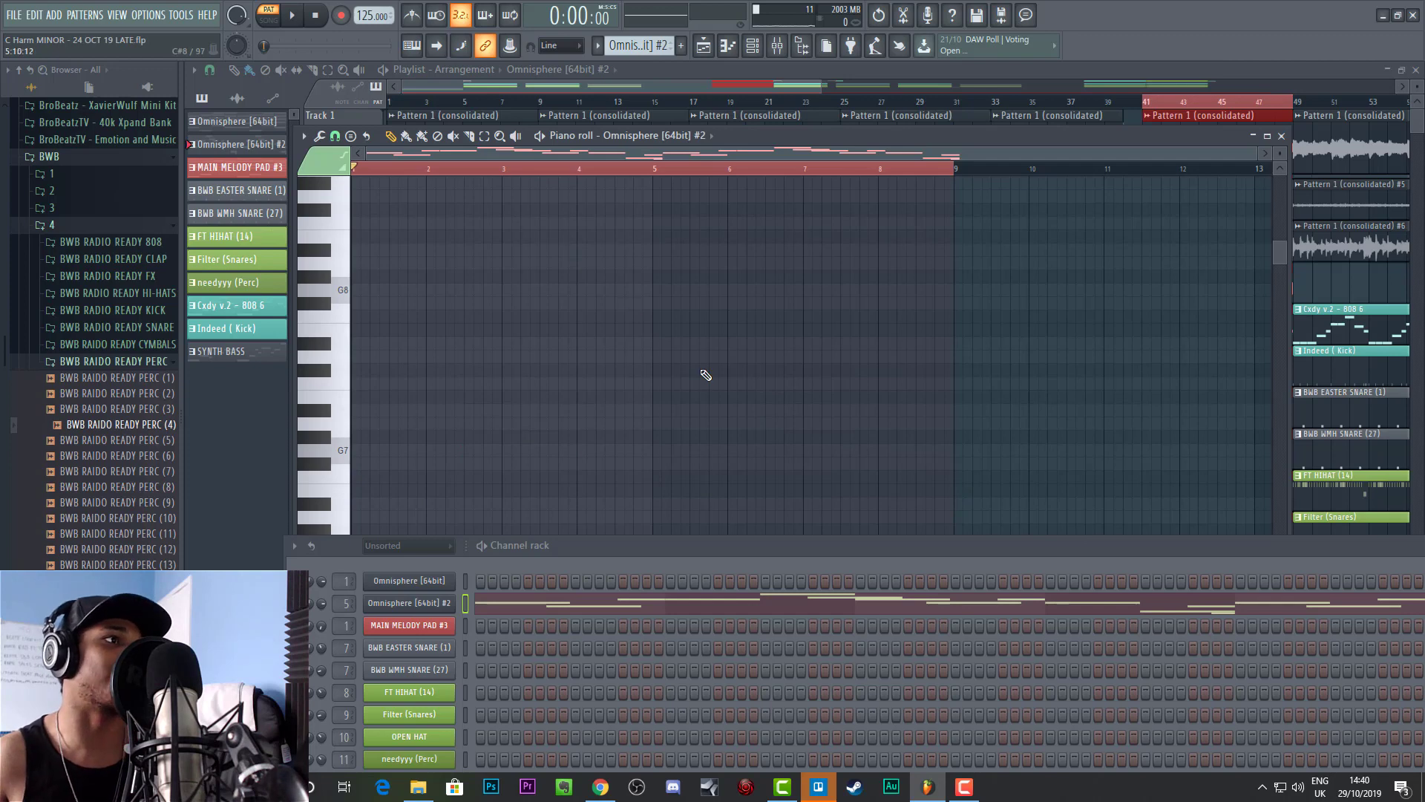
pyautogui.scroll(-7, 706, 375)
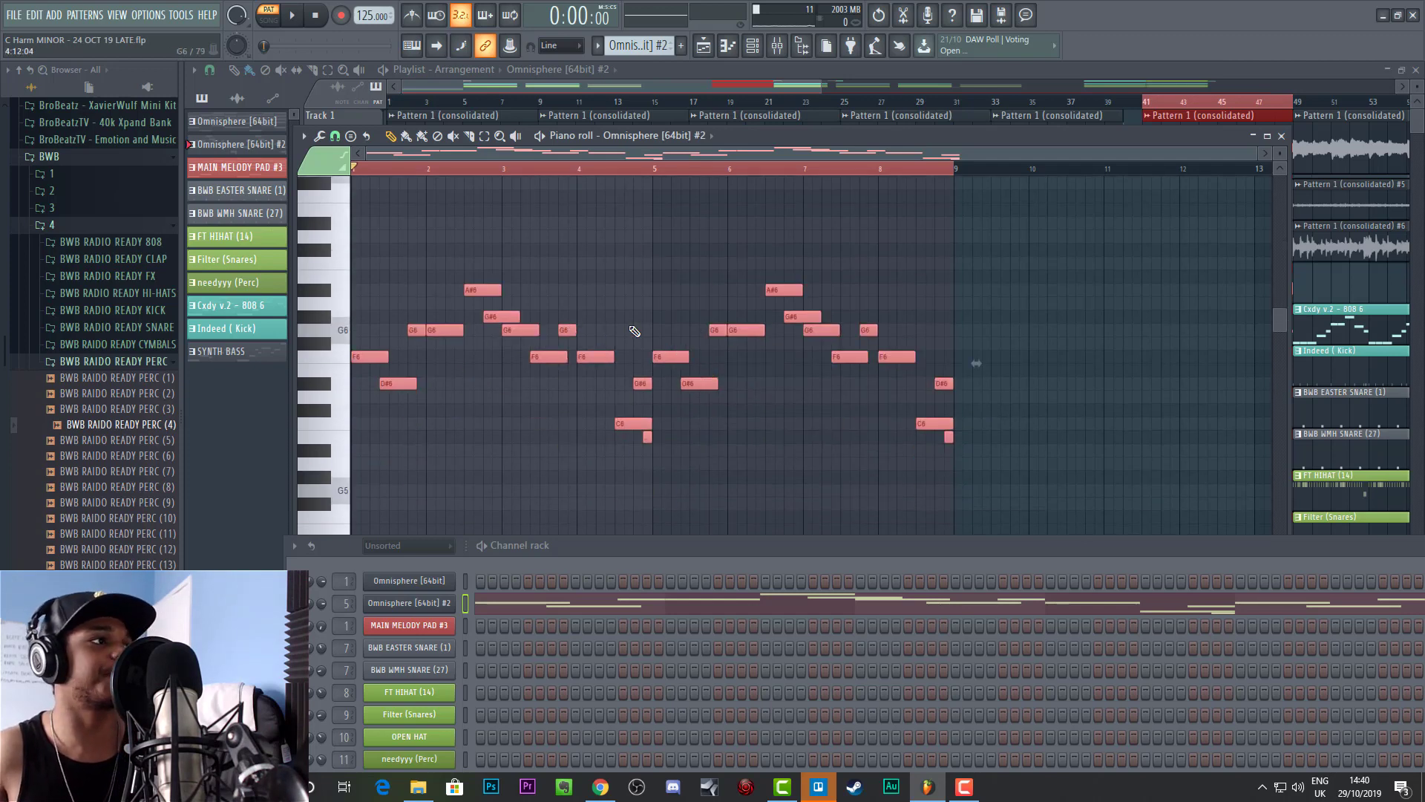
pyautogui.press('space')
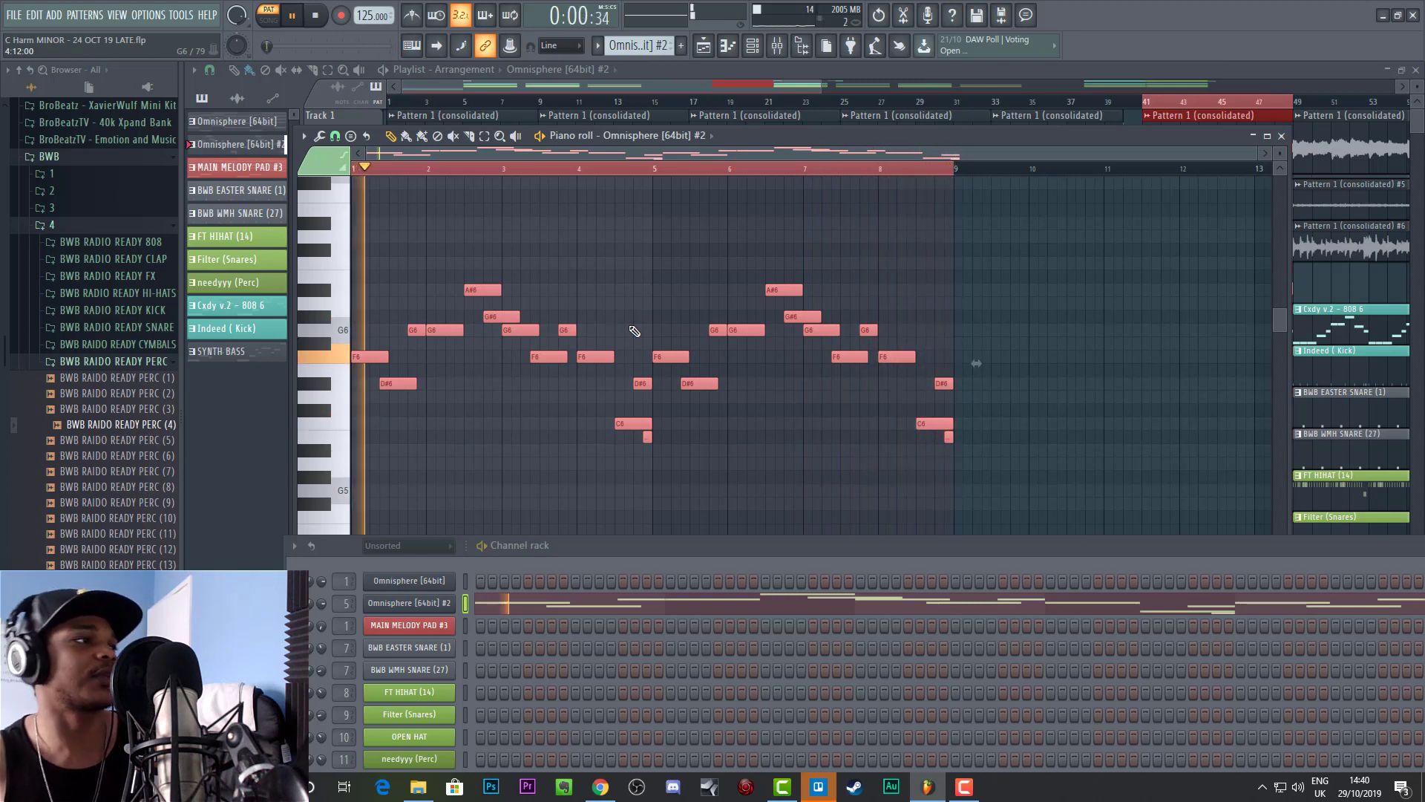
pyautogui.press('space')
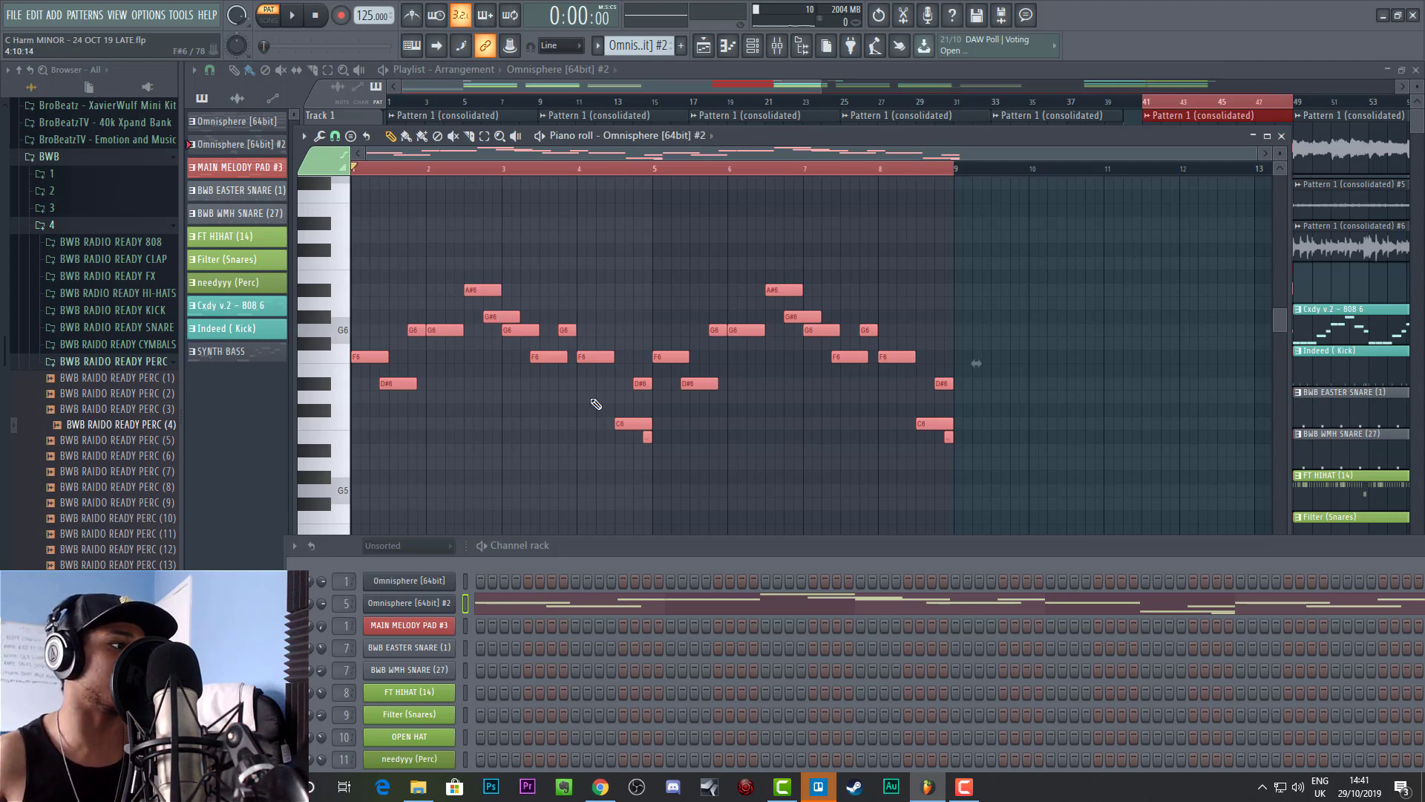
# Step: Check the instrument behind the MAIN MELODY PAD #3 channel and close its window
pyautogui.moveTo(580, 545); pyautogui.dragTo(583, 465)
pyautogui.click(439, 551)
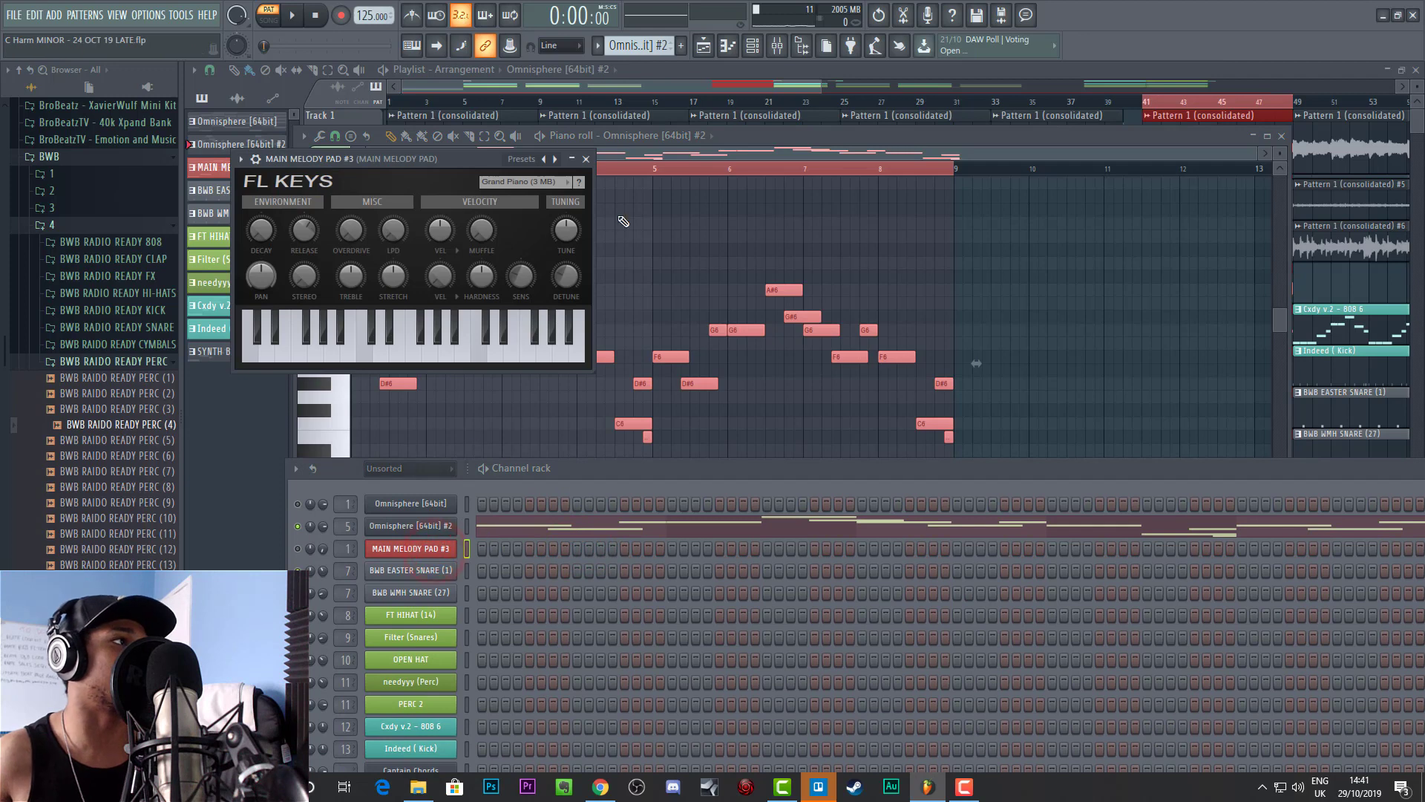
pyautogui.click(586, 159)
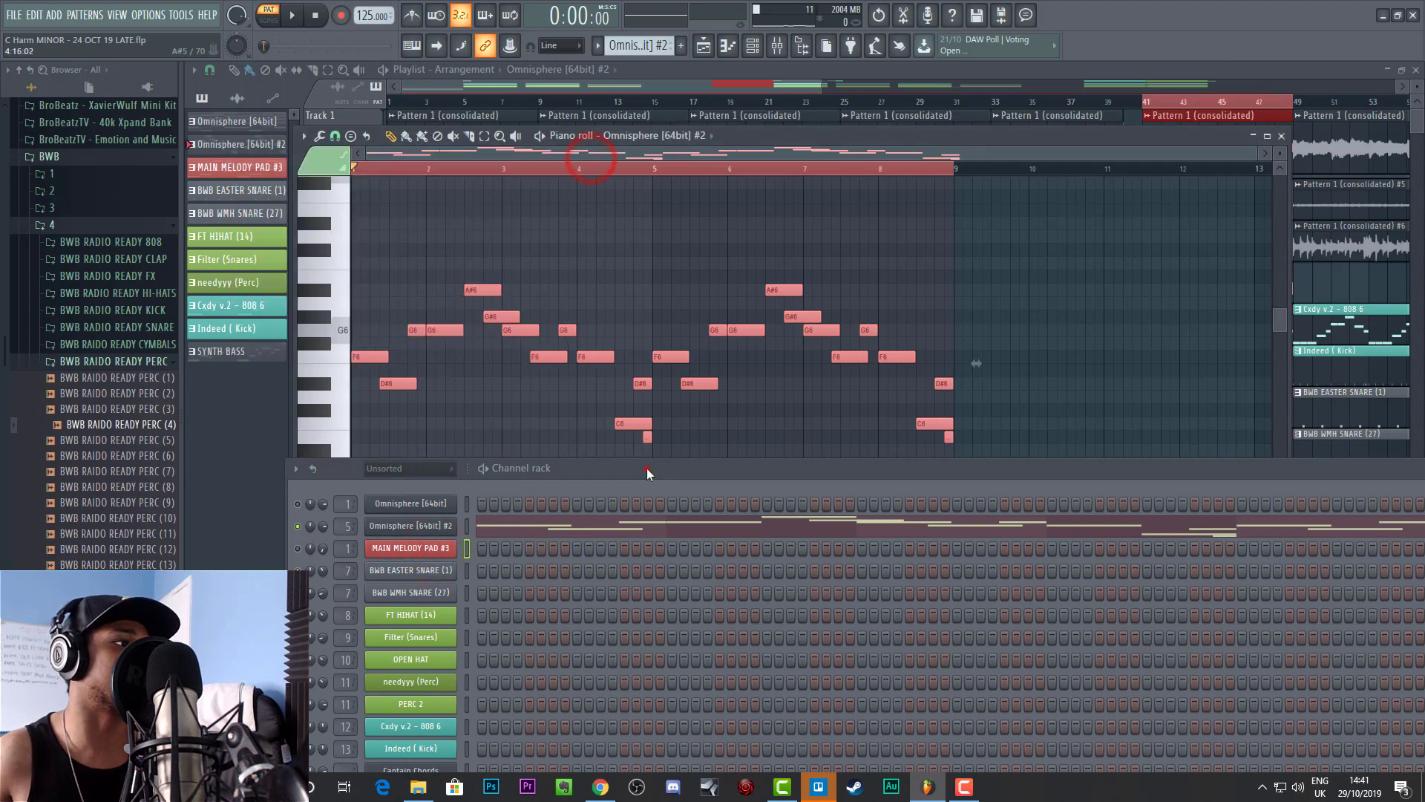
pyautogui.moveTo(648, 468)
pyautogui.mouseDown()
pyautogui.moveTo(652, 343)
pyautogui.moveTo(671, 455)
pyautogui.mouseUp()
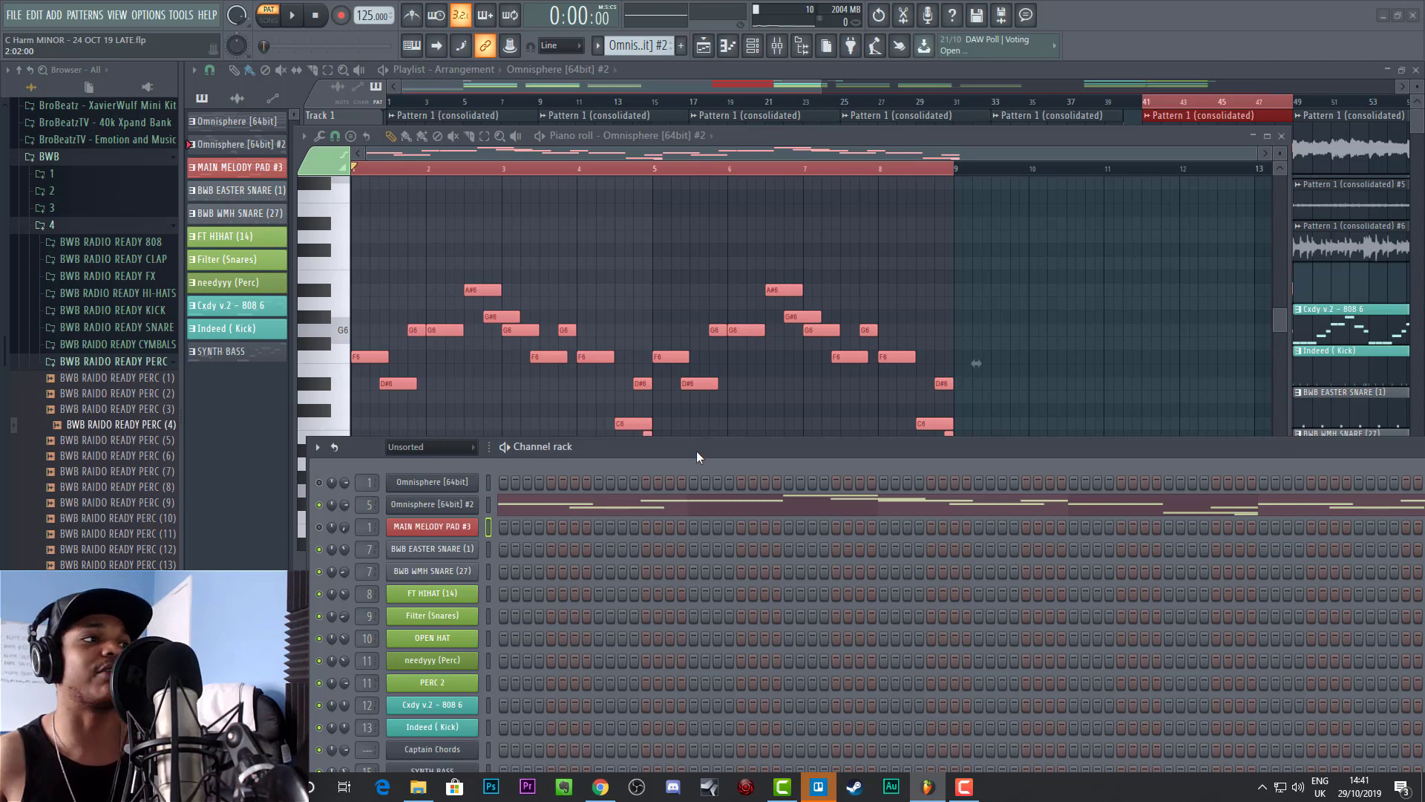
pyautogui.moveTo(693, 442); pyautogui.dragTo(688, 404)
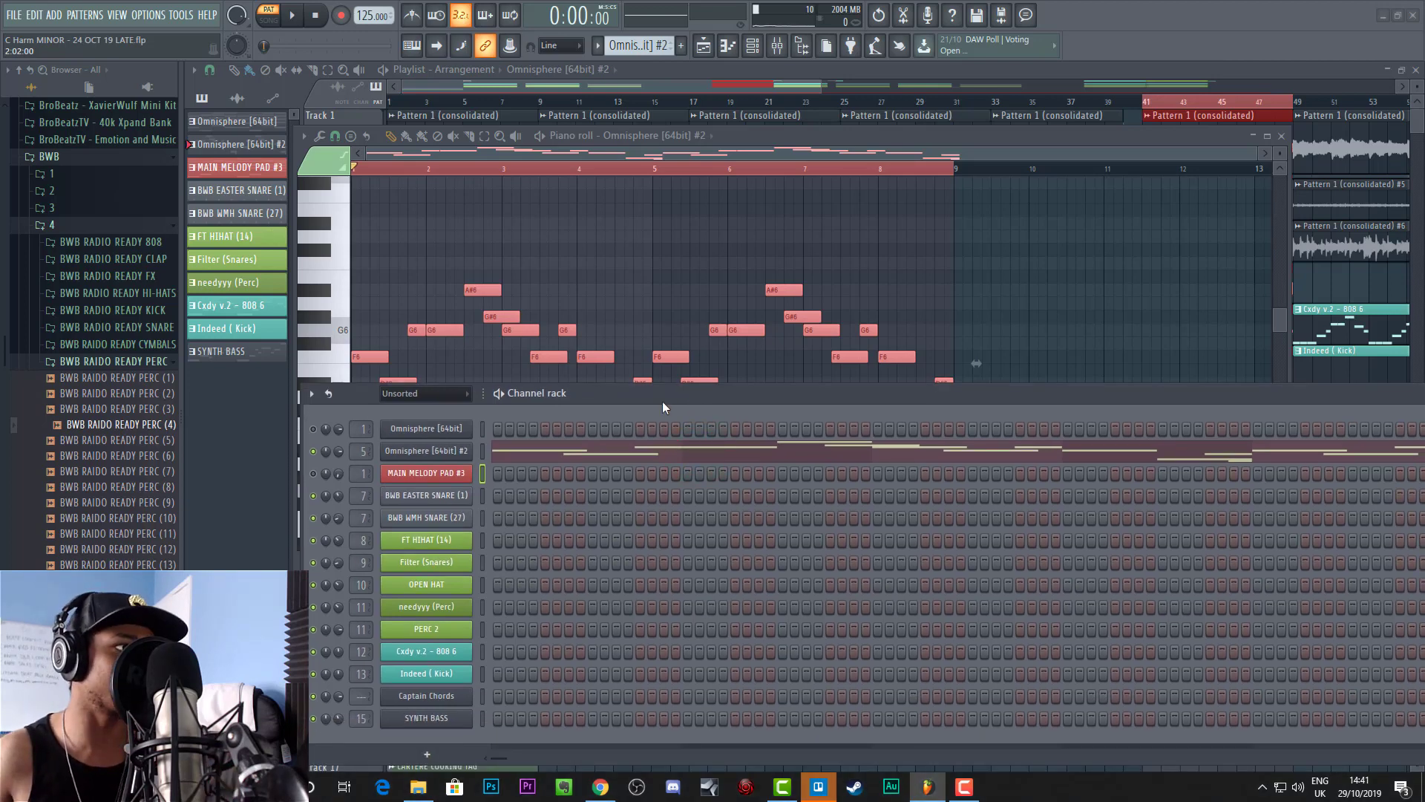
# Step: Transpose all notes of the Omnisphere [64bit] #2 pattern up one octave, play it, and close its piano roll and plugin window
pyautogui.moveTo(668, 401); pyautogui.dragTo(672, 597)
pyautogui.click(546, 489)
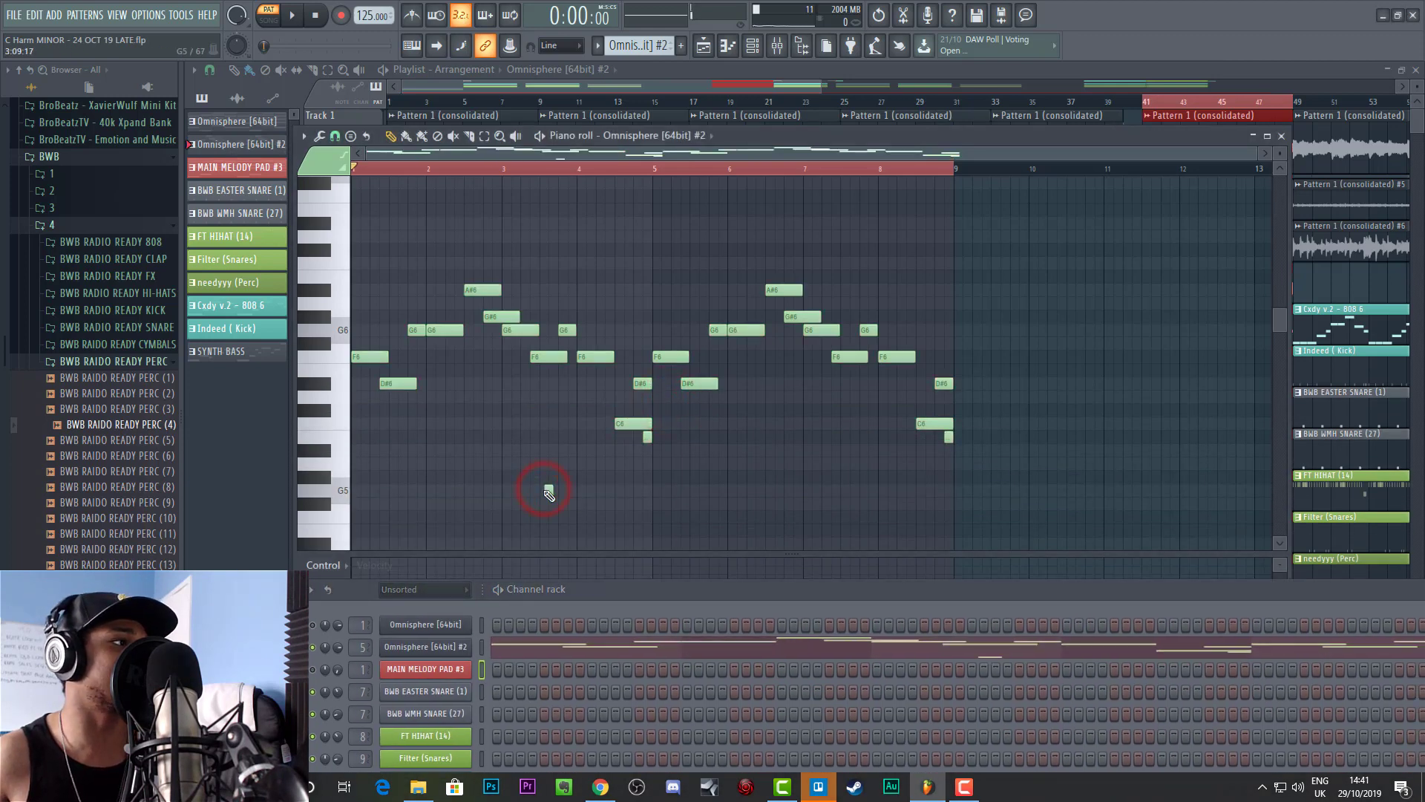
pyautogui.hotkey('ctrl', 'a')
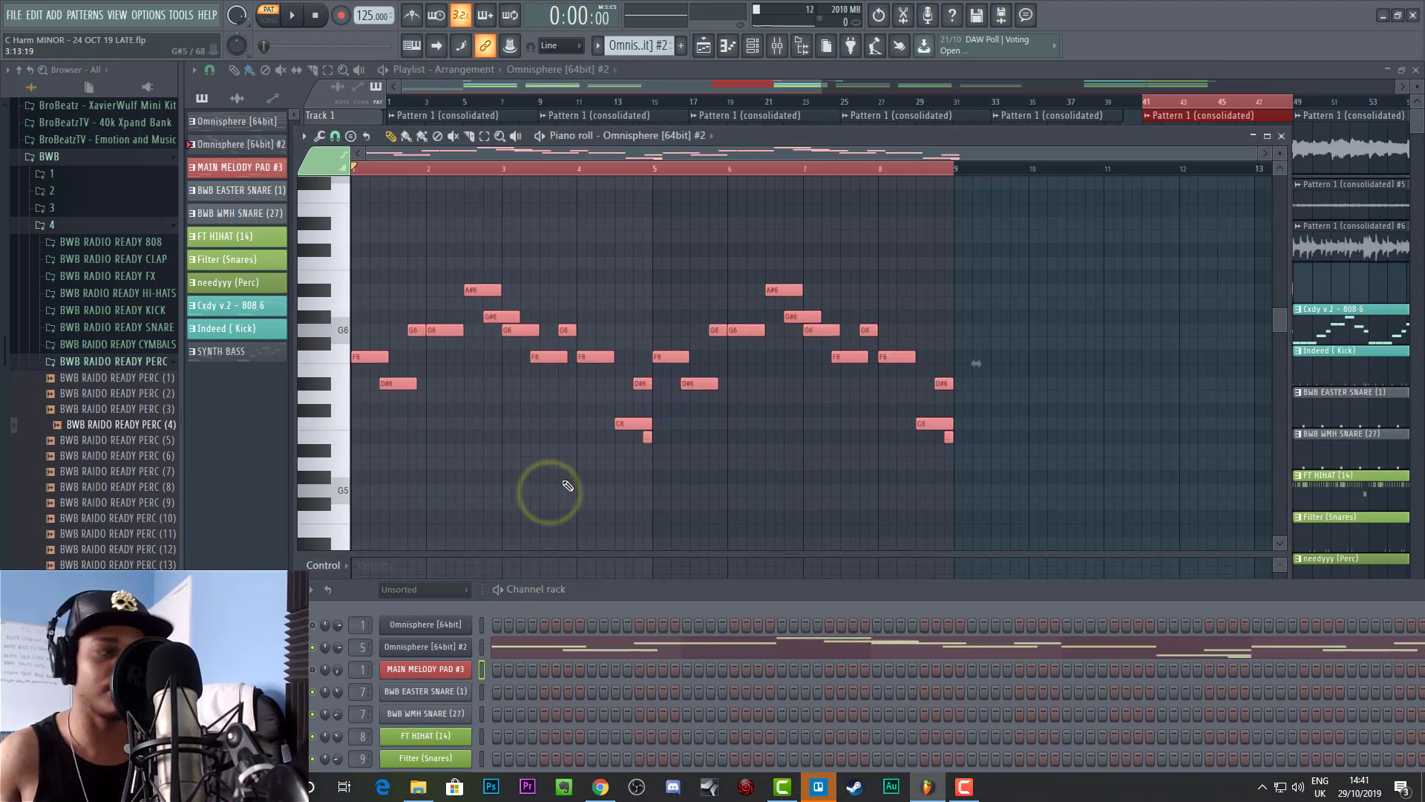
pyautogui.hotkey('ctrl', 'Up')
pyautogui.press('space')
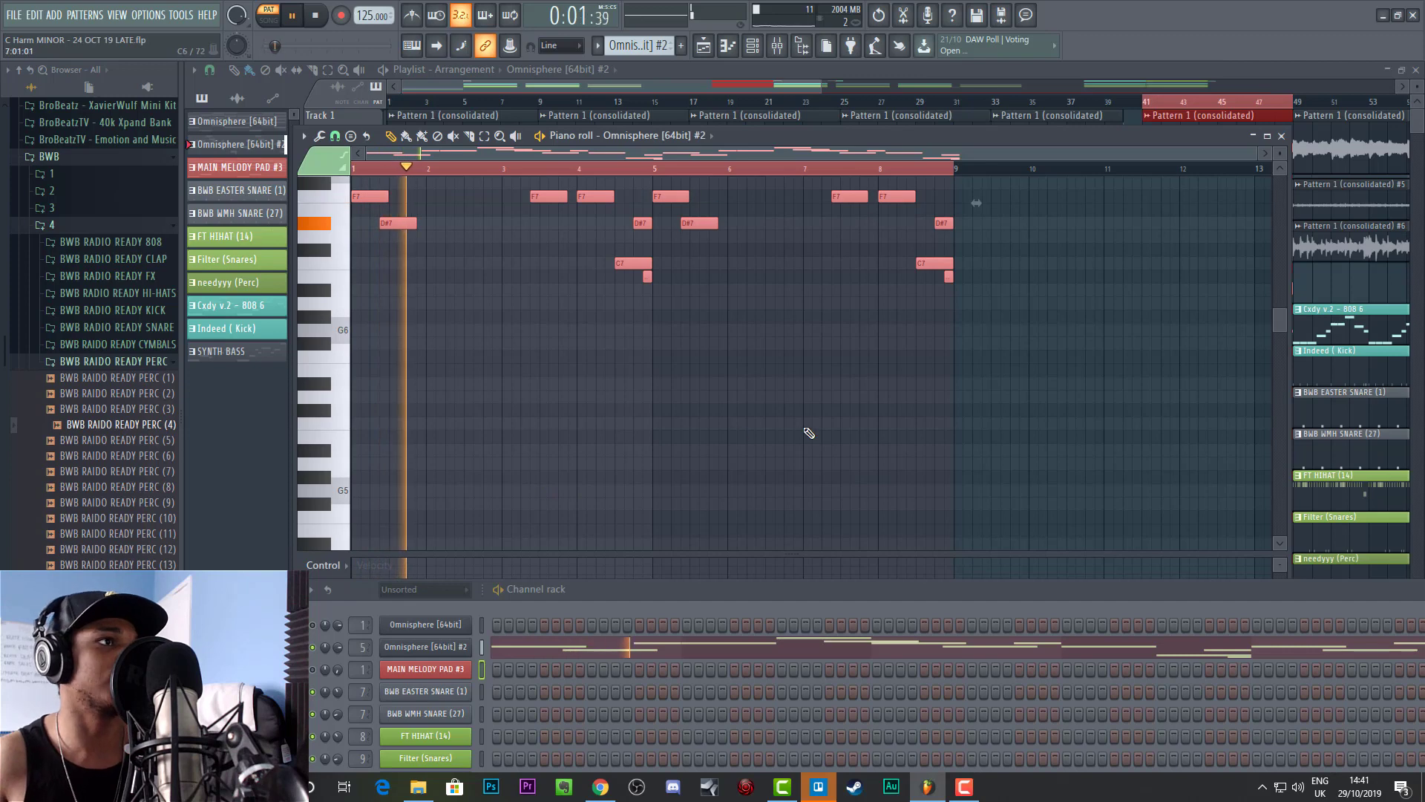
pyautogui.press('space')
pyautogui.click(1281, 136)
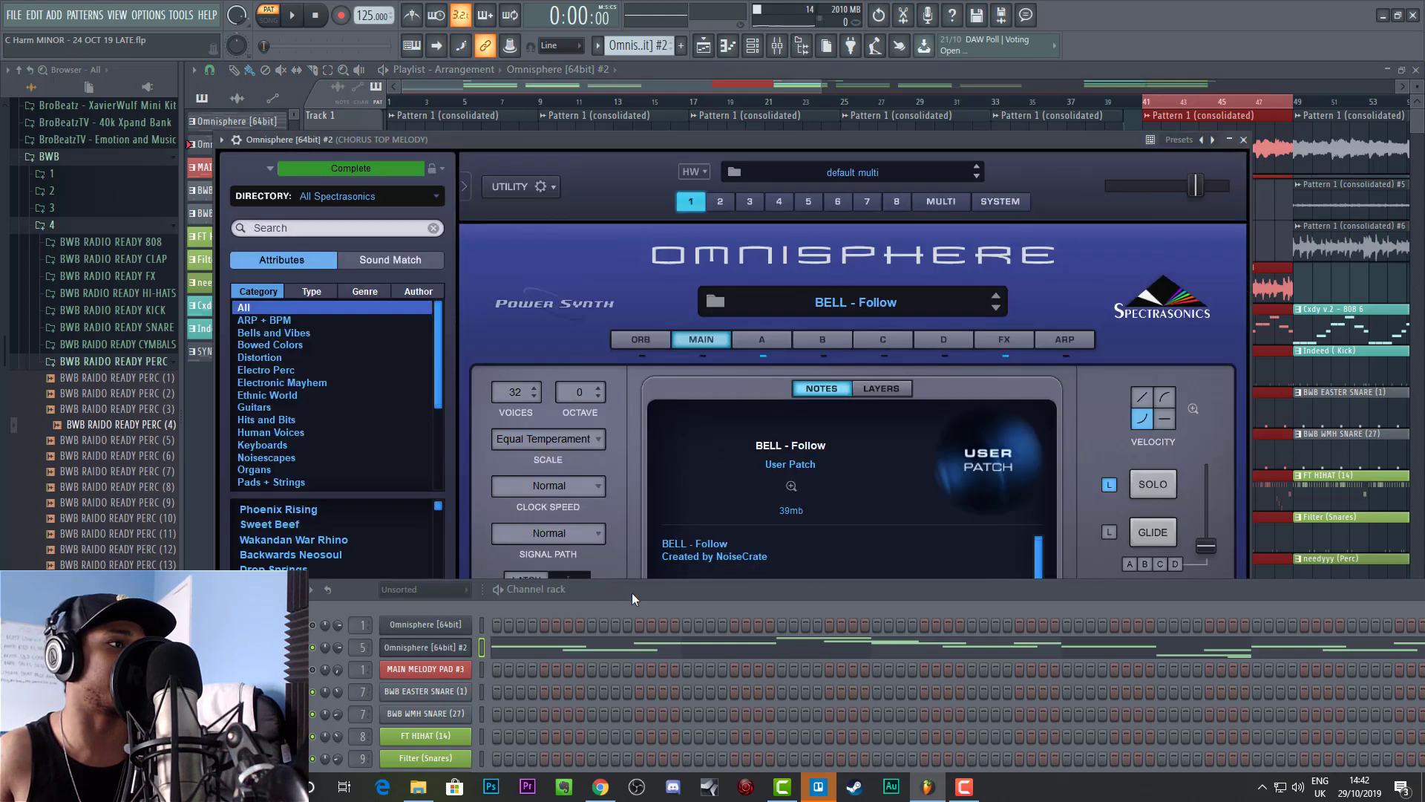
pyautogui.click(1244, 139)
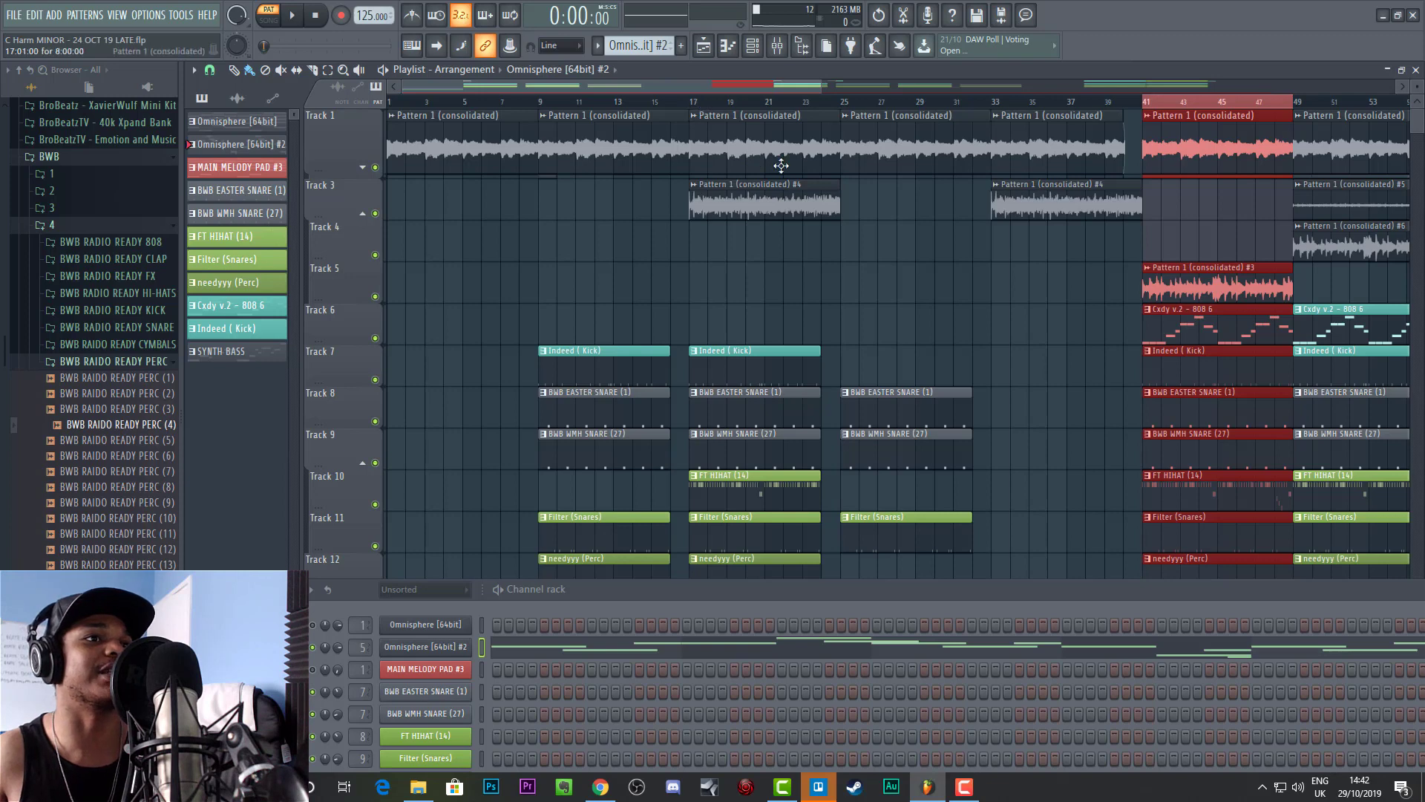
# Step: Solo Track 3 in the playlist and play the arrangement from bar 17 in song mode
pyautogui.moveTo(835, 595); pyautogui.dragTo(817, 361)
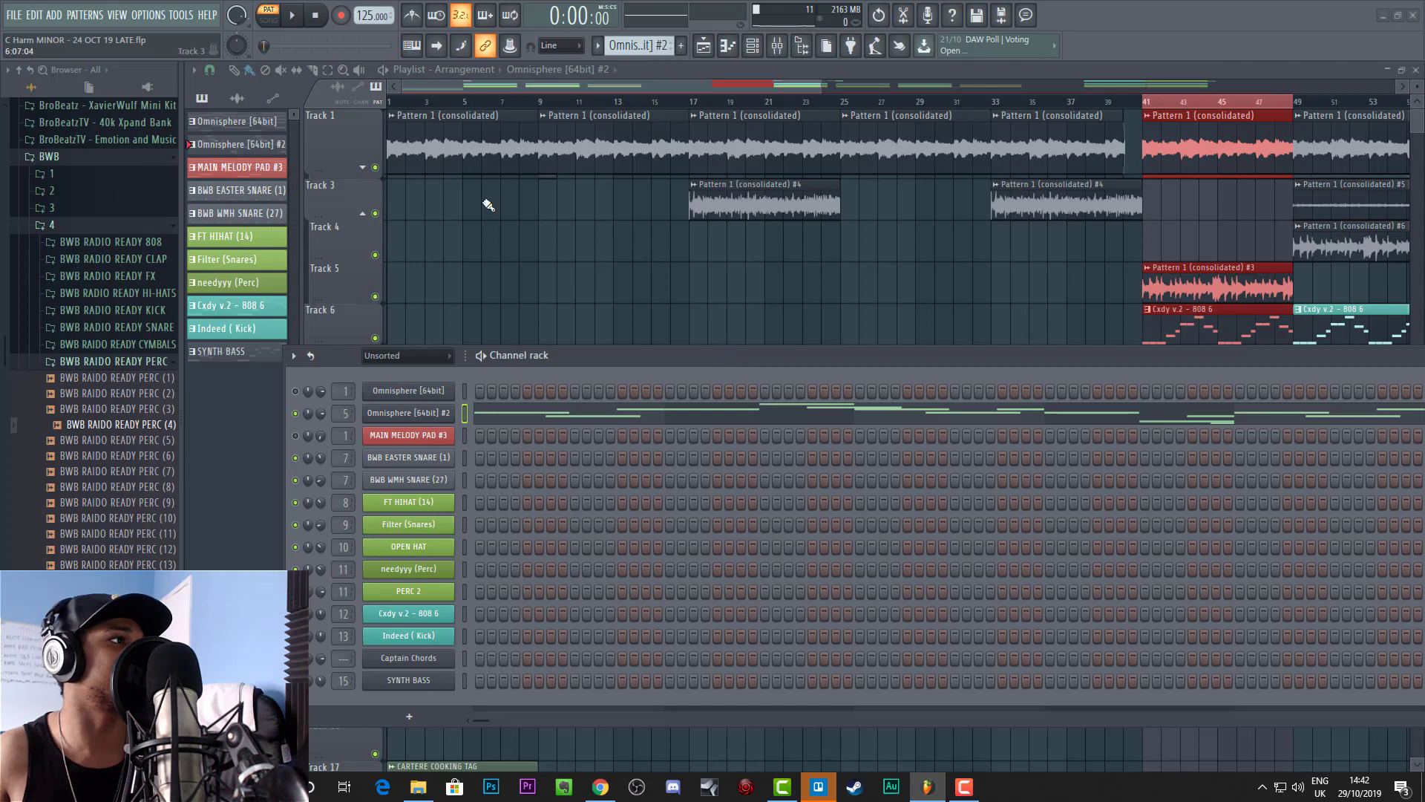
pyautogui.rightClick(376, 214)
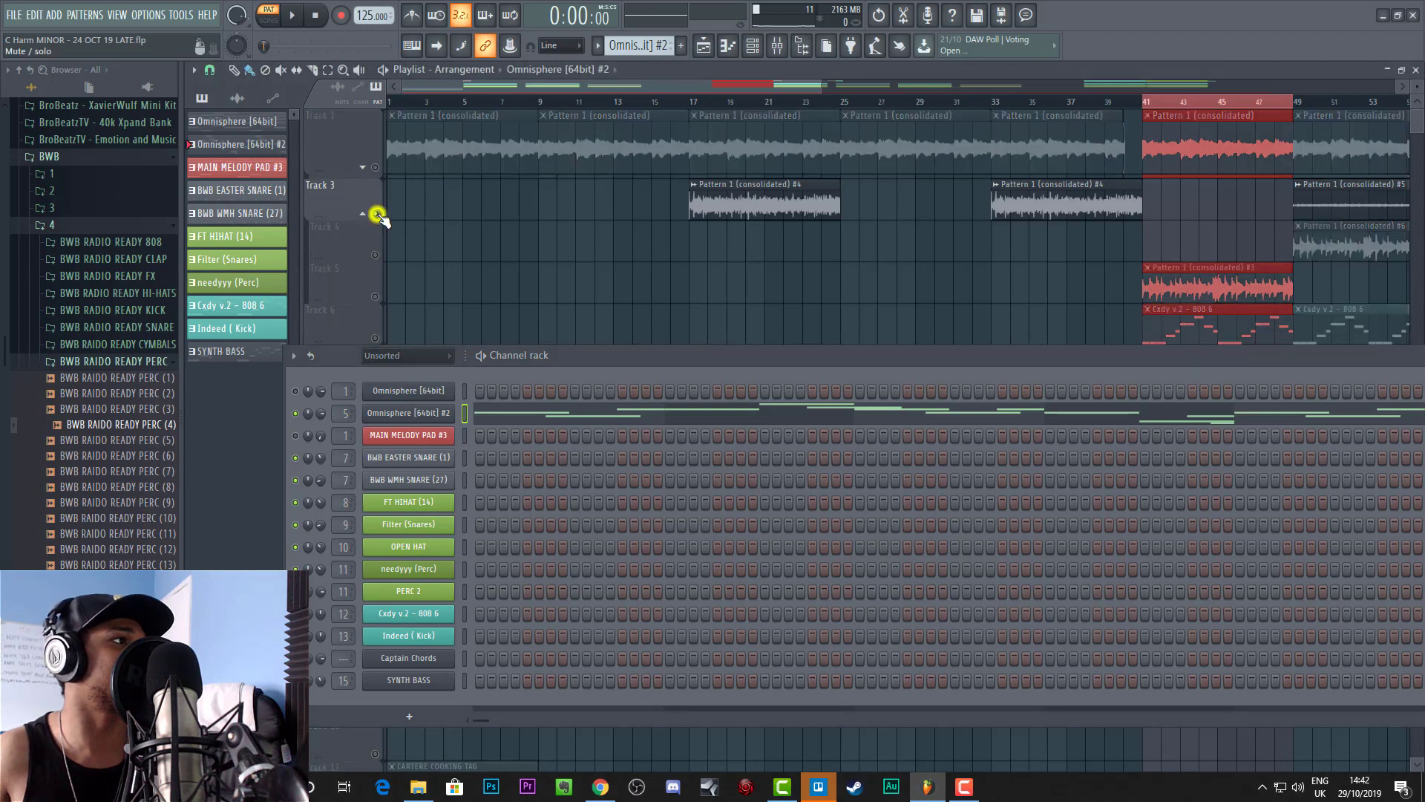
pyautogui.click(693, 102)
pyautogui.press('space')
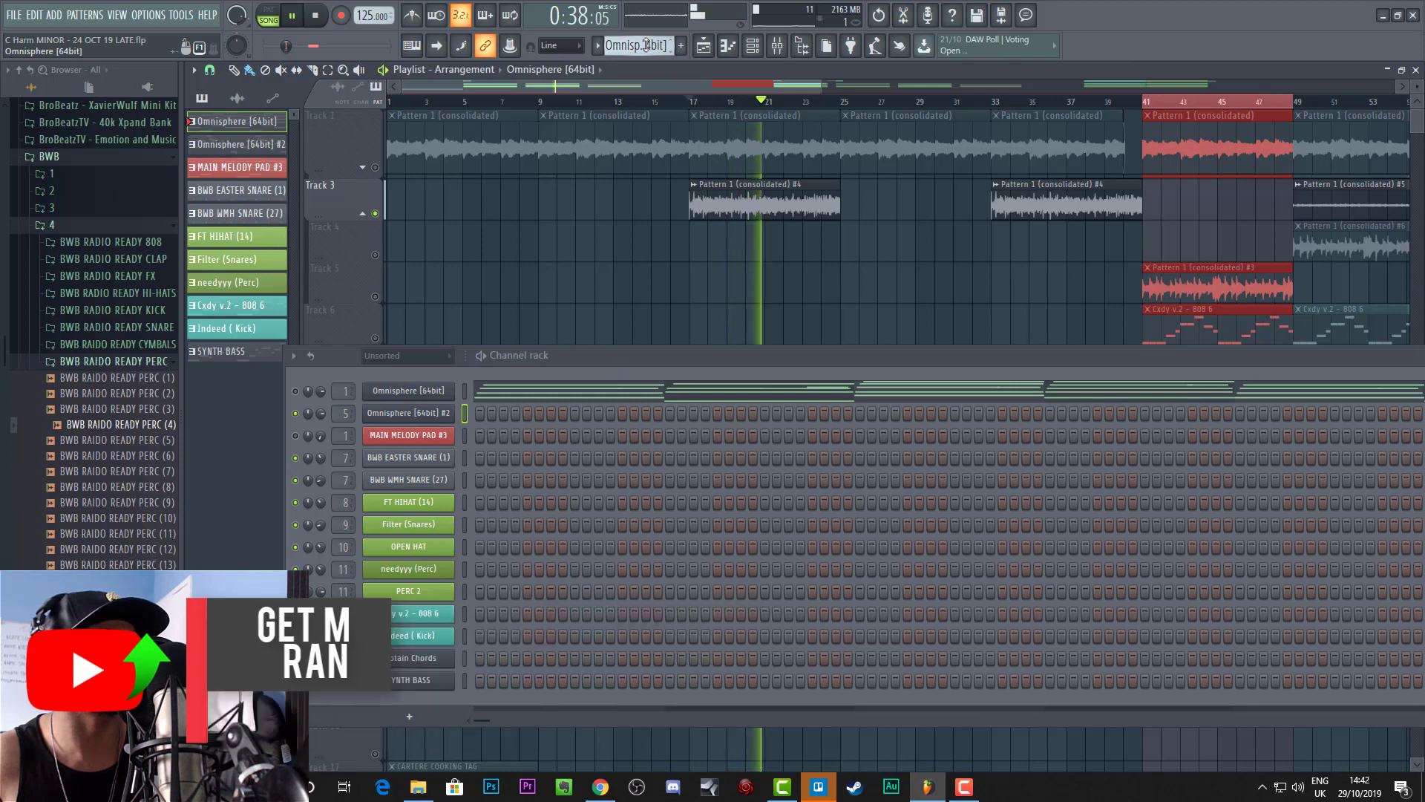
# Step: Browse through the patterns during playback, settle on MAIN MELODY PAD #3, and stop the playback
pyautogui.scroll(-3, 646, 45)
pyautogui.scroll(-3, 643, 49)
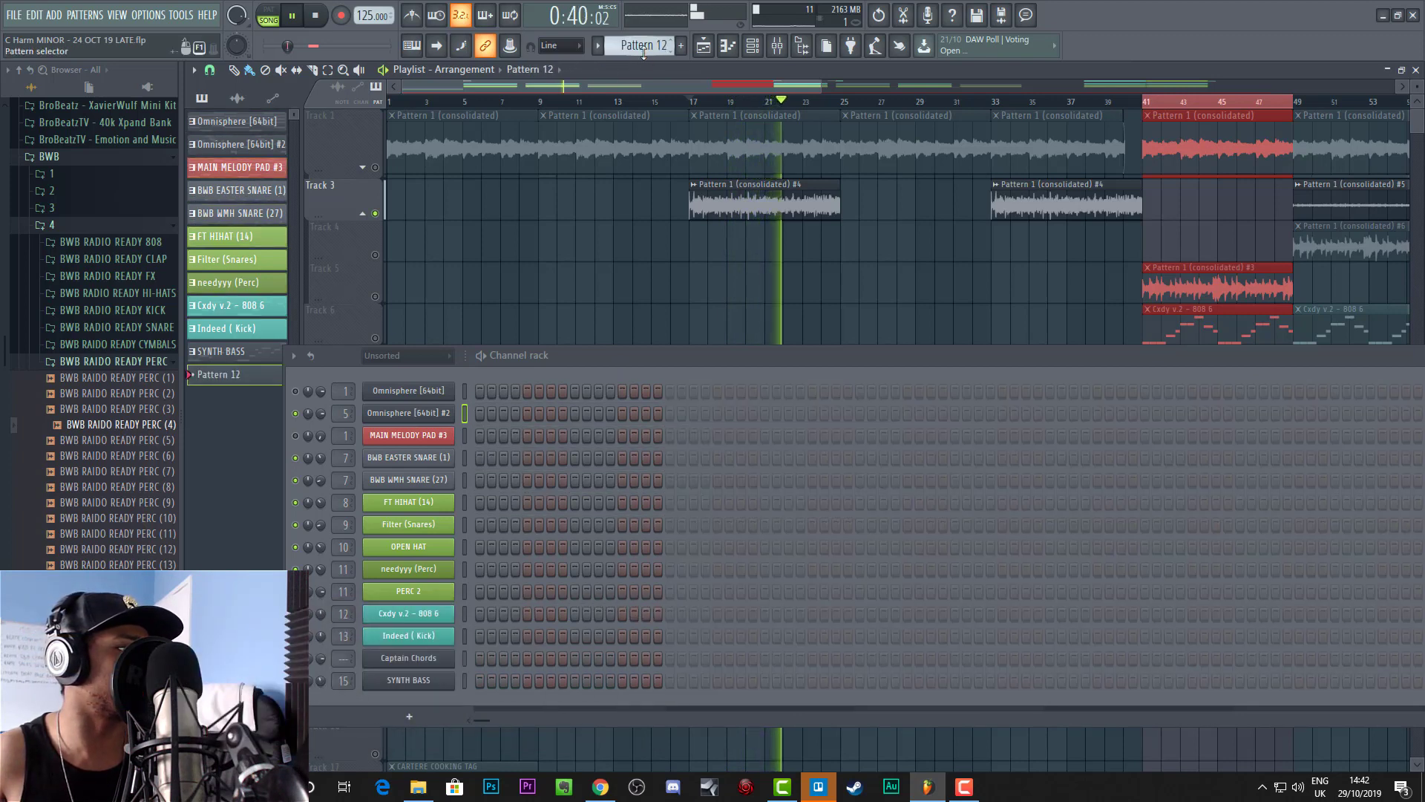
pyautogui.scroll(4, 643, 49)
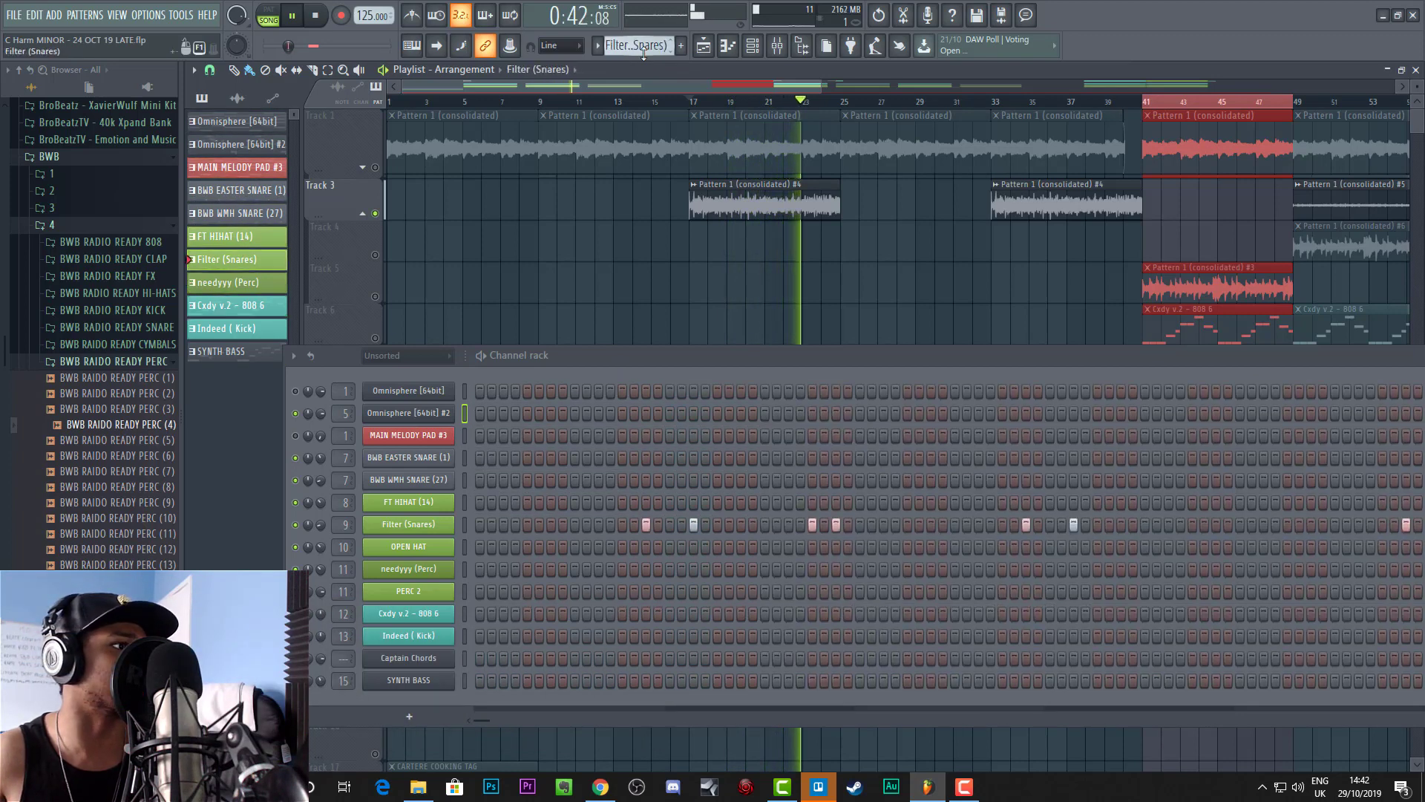
pyautogui.scroll(1, 643, 49)
pyautogui.scroll(1, 644, 49)
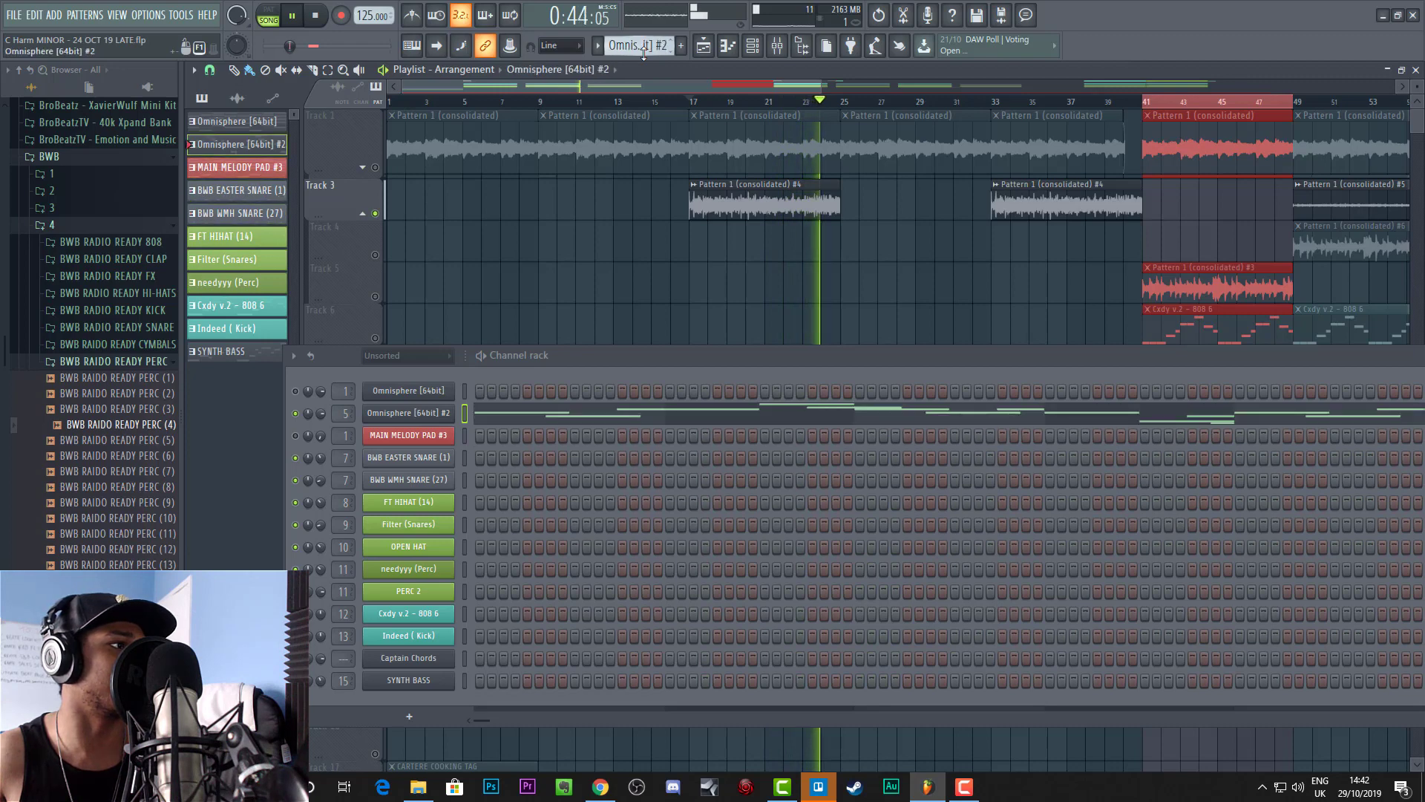
pyautogui.scroll(-1, 644, 49)
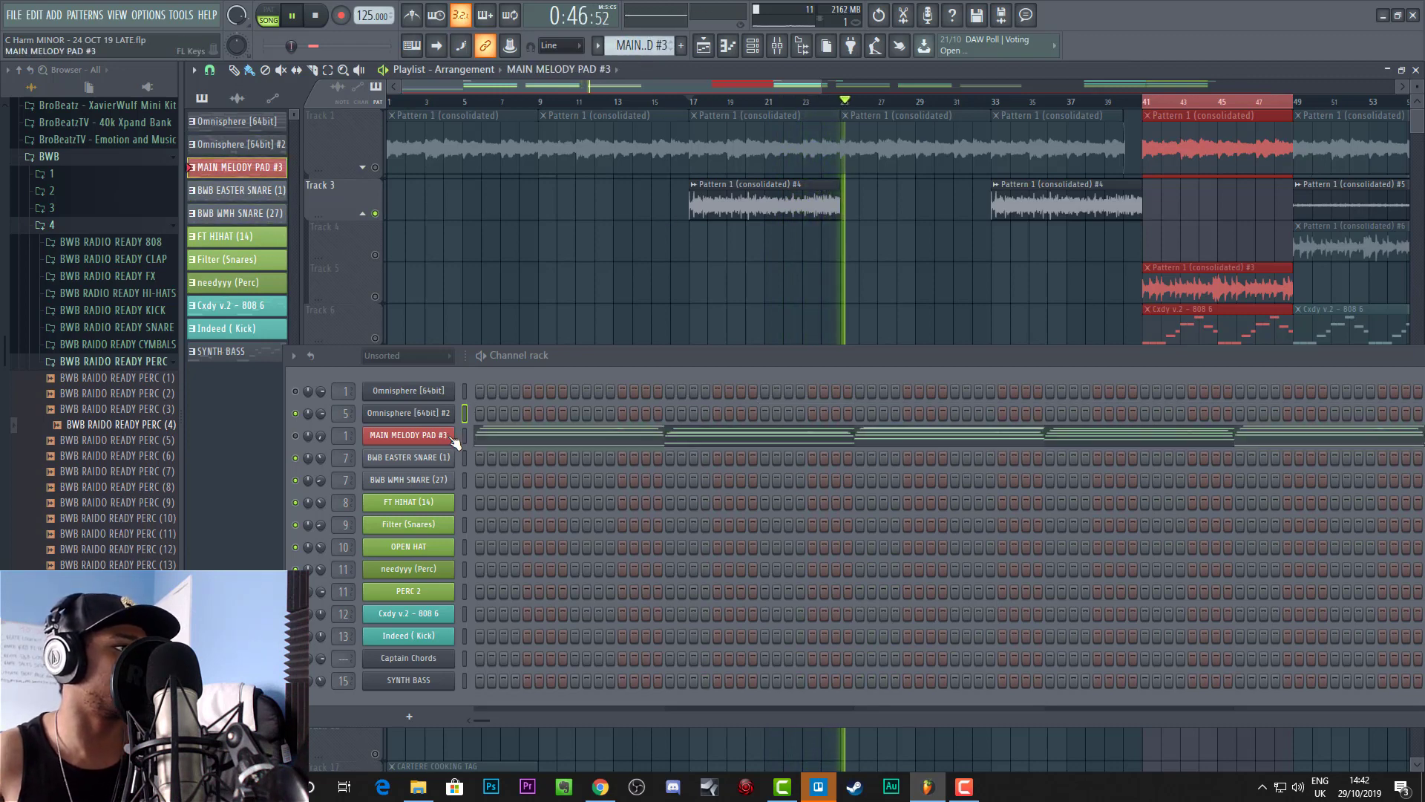
pyautogui.press('space')
pyautogui.moveTo(603, 352); pyautogui.dragTo(643, 405)
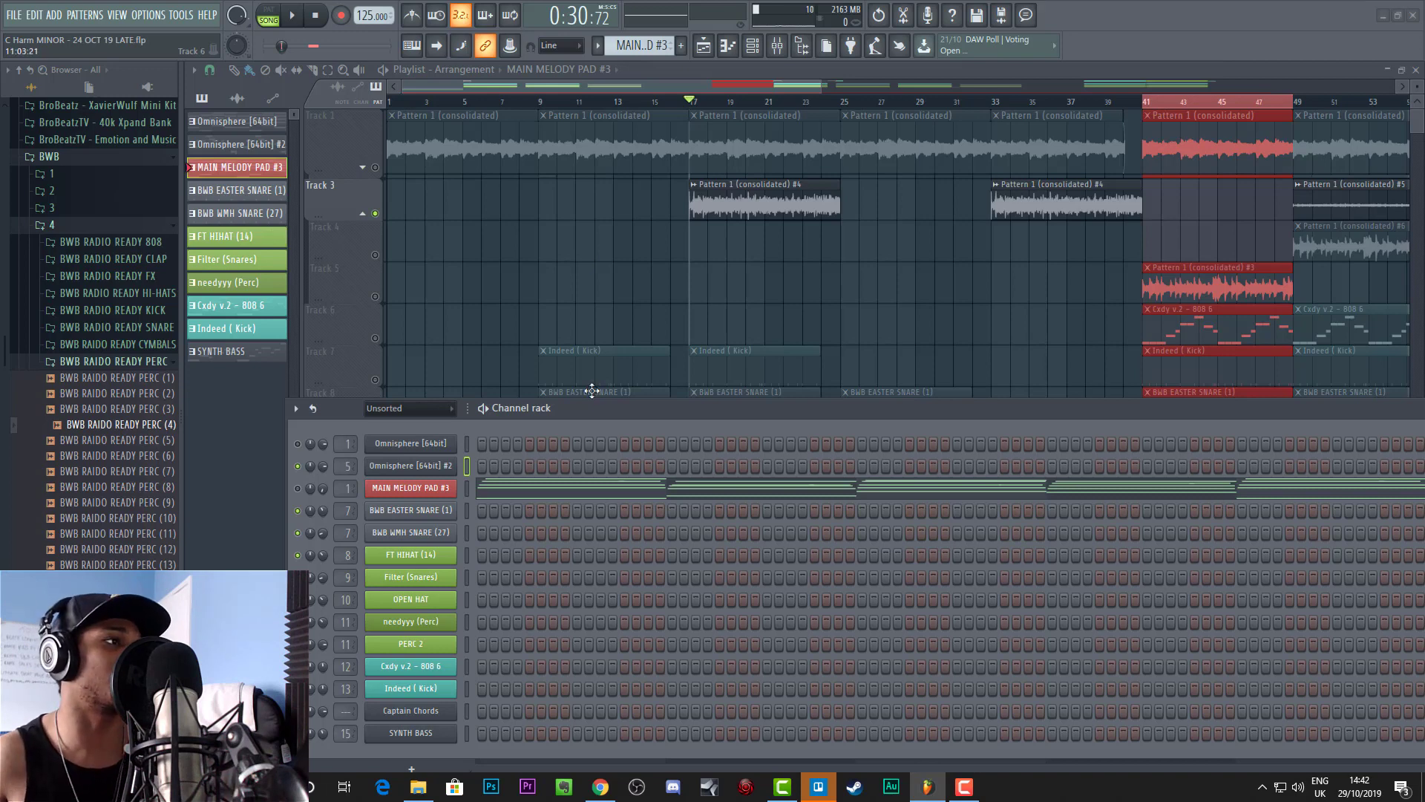
pyautogui.moveTo(598, 413); pyautogui.dragTo(585, 356)
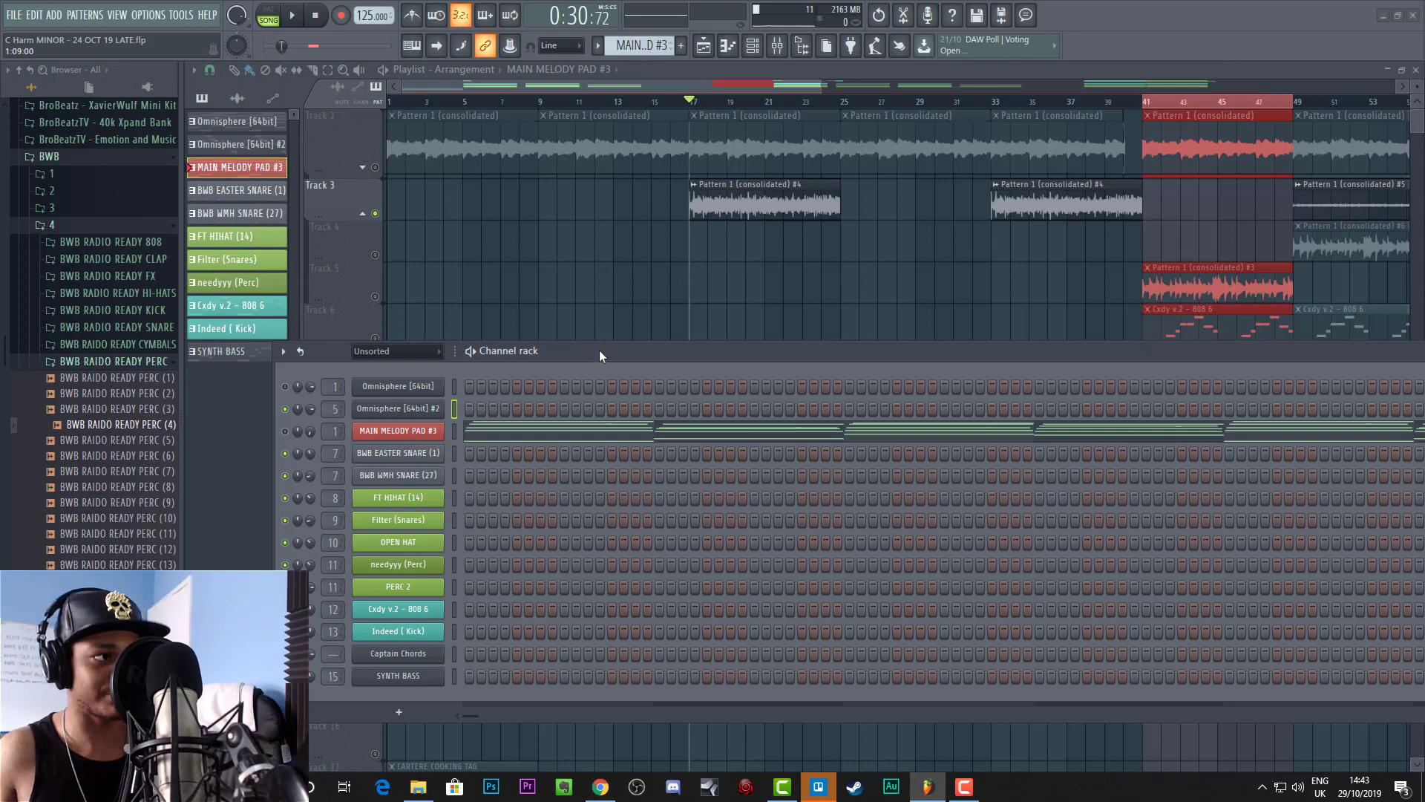
pyautogui.moveTo(601, 359)
pyautogui.mouseDown()
pyautogui.moveTo(579, 395)
pyautogui.moveTo(590, 353)
pyautogui.mouseUp()
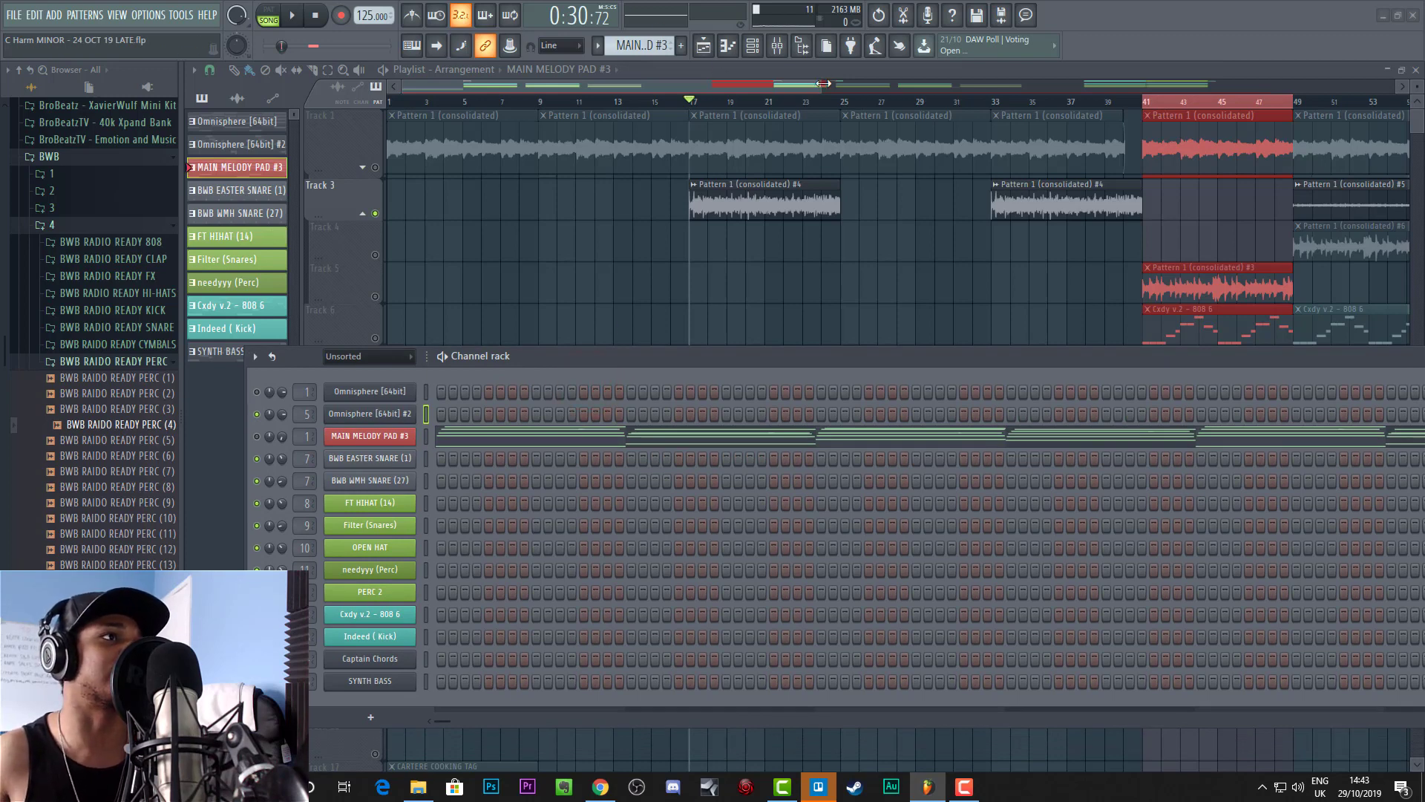
pyautogui.moveTo(824, 83); pyautogui.dragTo(847, 83)
pyautogui.moveTo(733, 362); pyautogui.dragTo(836, 435)
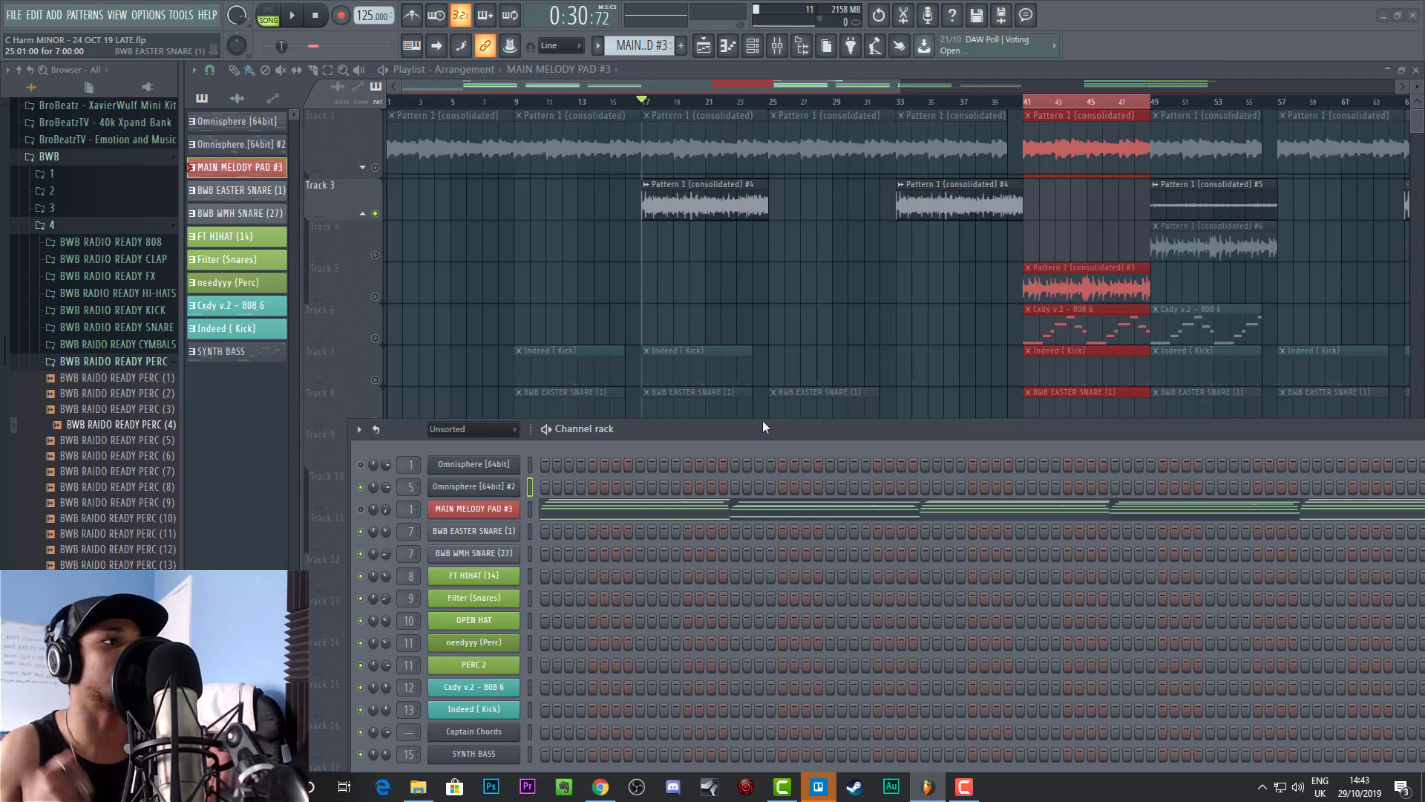
pyautogui.moveTo(736, 443); pyautogui.dragTo(852, 385)
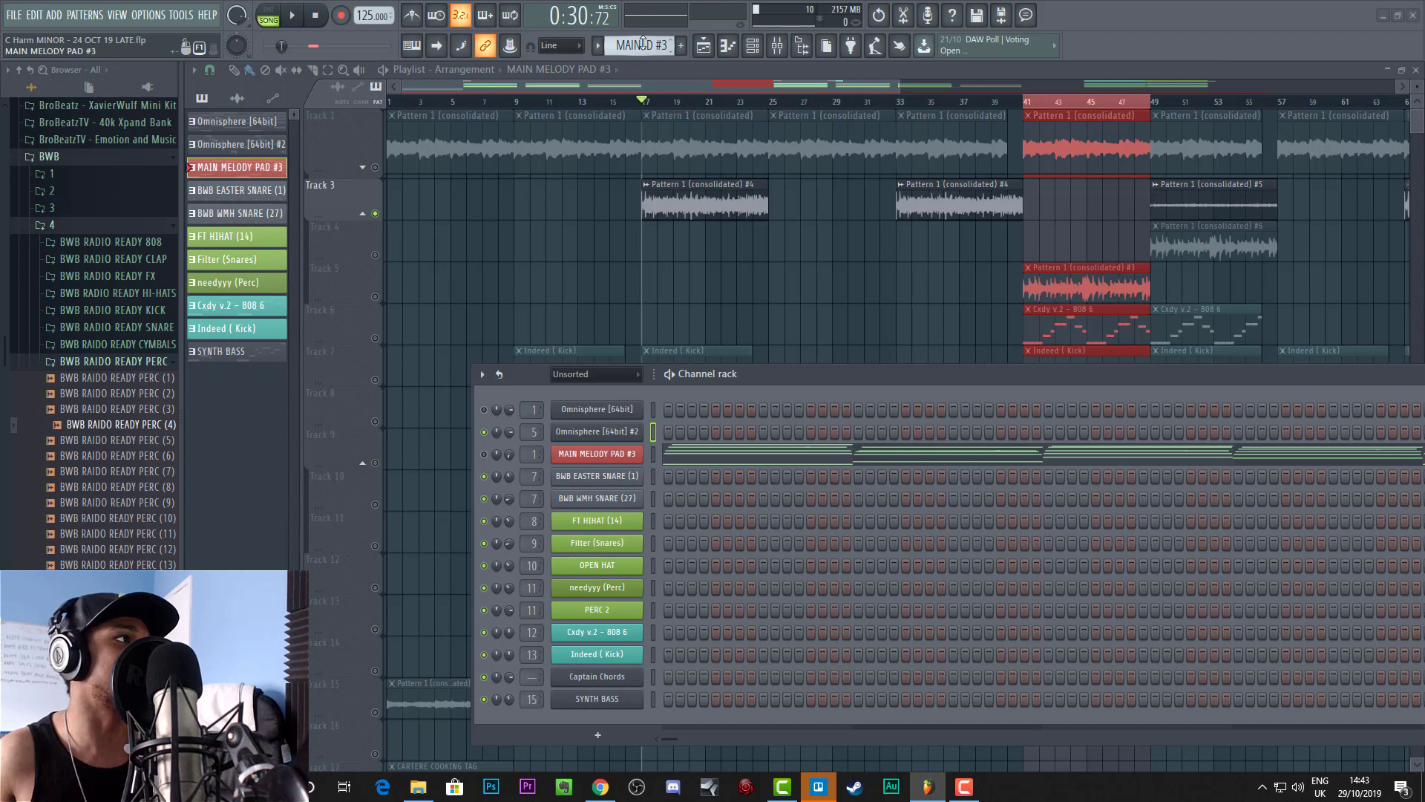
# Step: Select the BWB EASTER SNARE (1) pattern and set the playlist's playback position to bar 41
pyautogui.scroll(1, 643, 43)
pyautogui.scroll(-2, 649, 42)
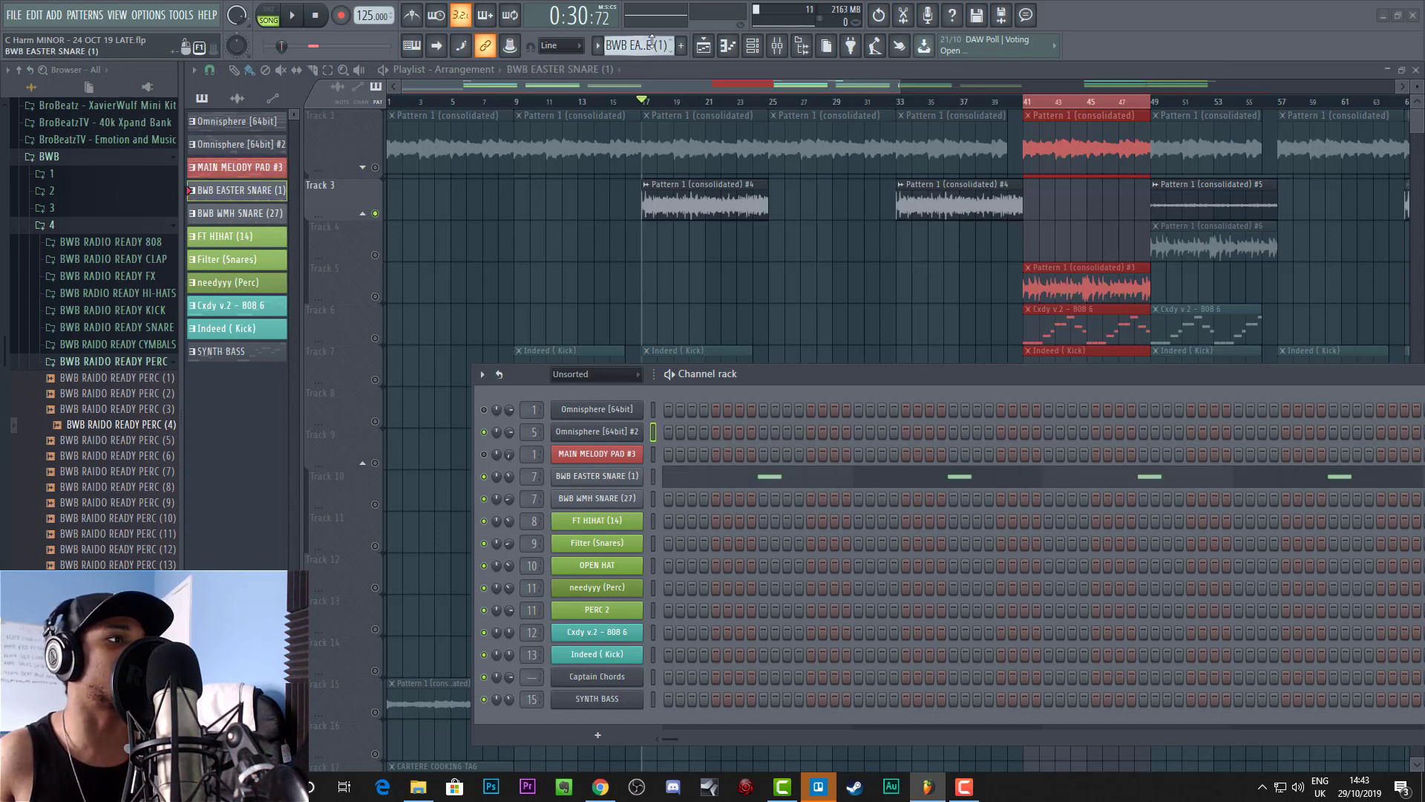
pyautogui.moveTo(890, 371); pyautogui.dragTo(1040, 543)
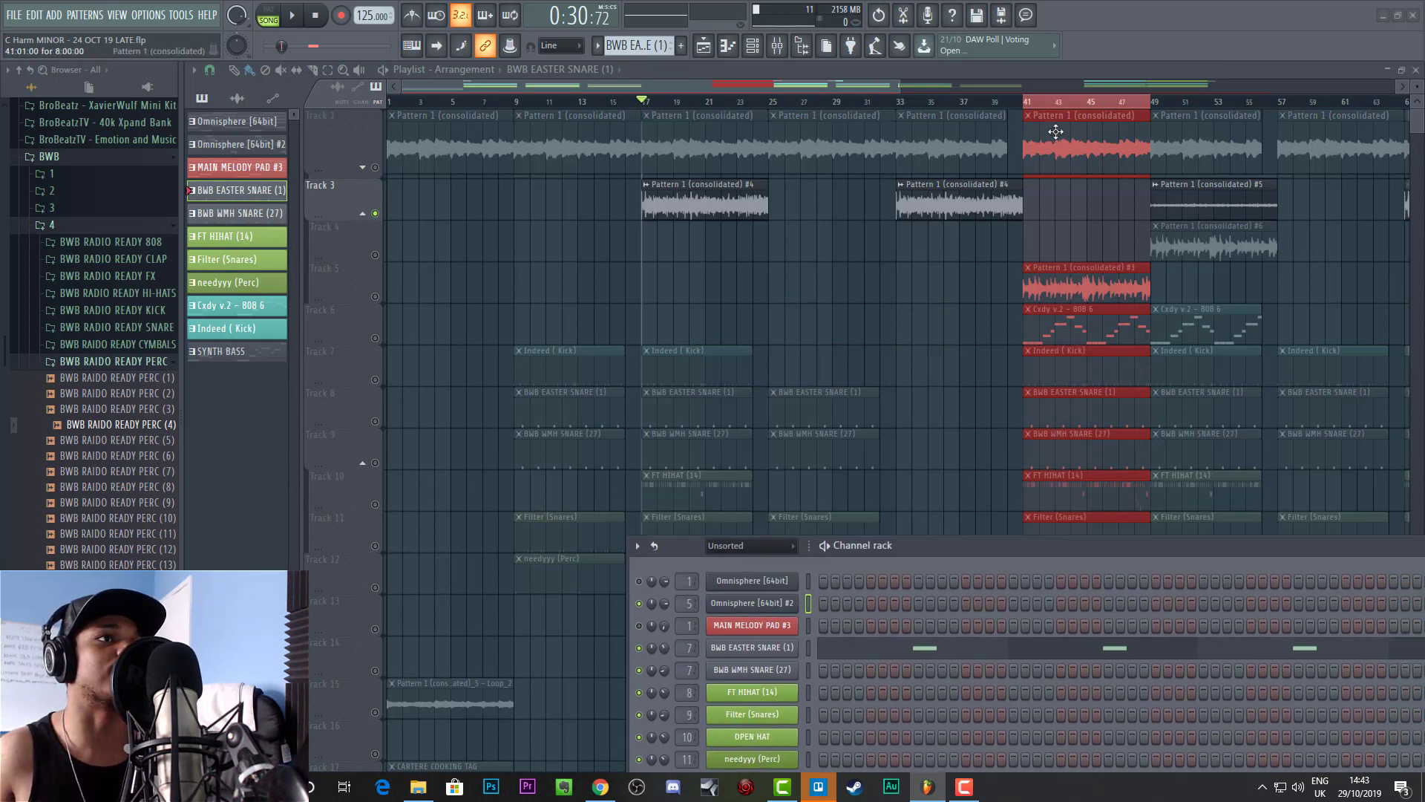
pyautogui.click(1027, 103)
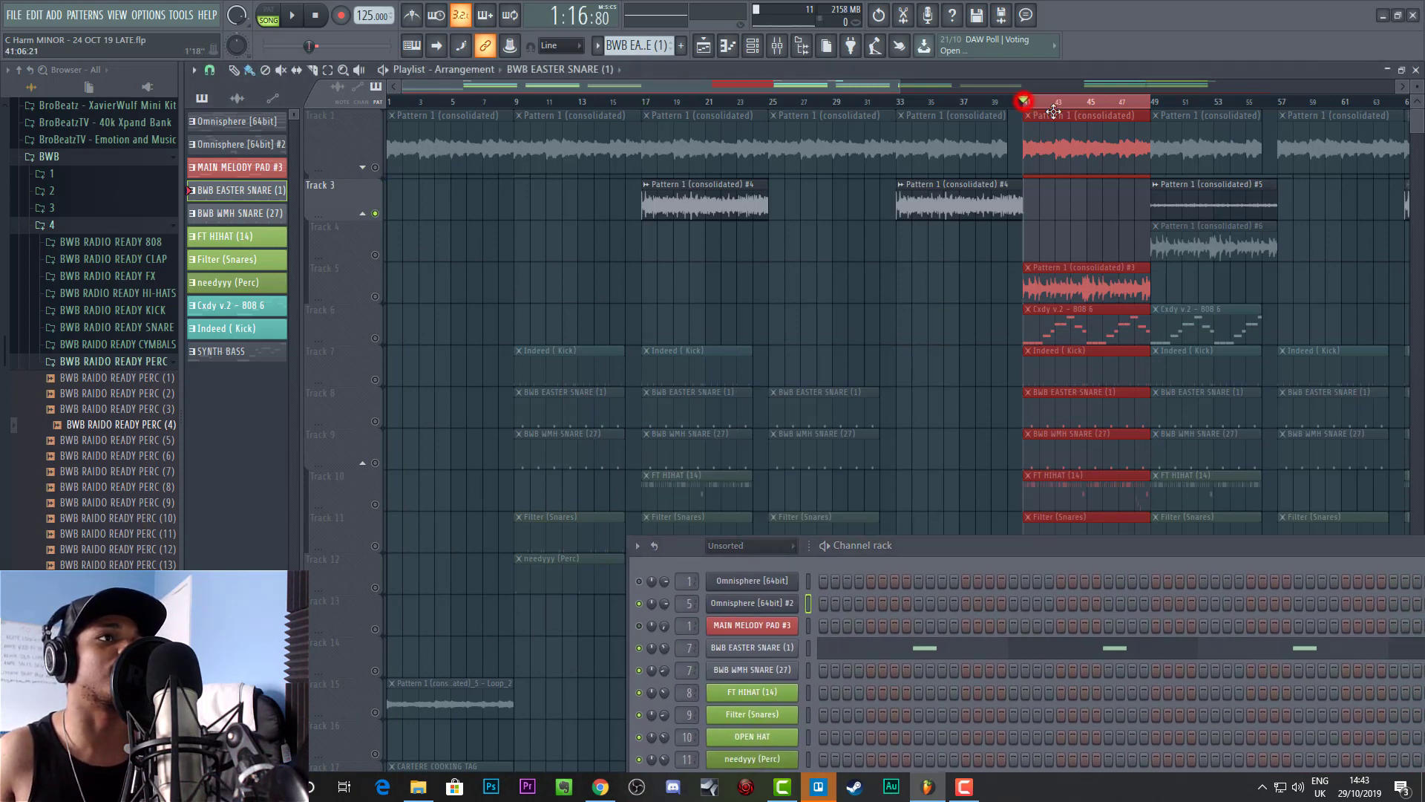
pyautogui.moveTo(853, 83); pyautogui.dragTo(1038, 88)
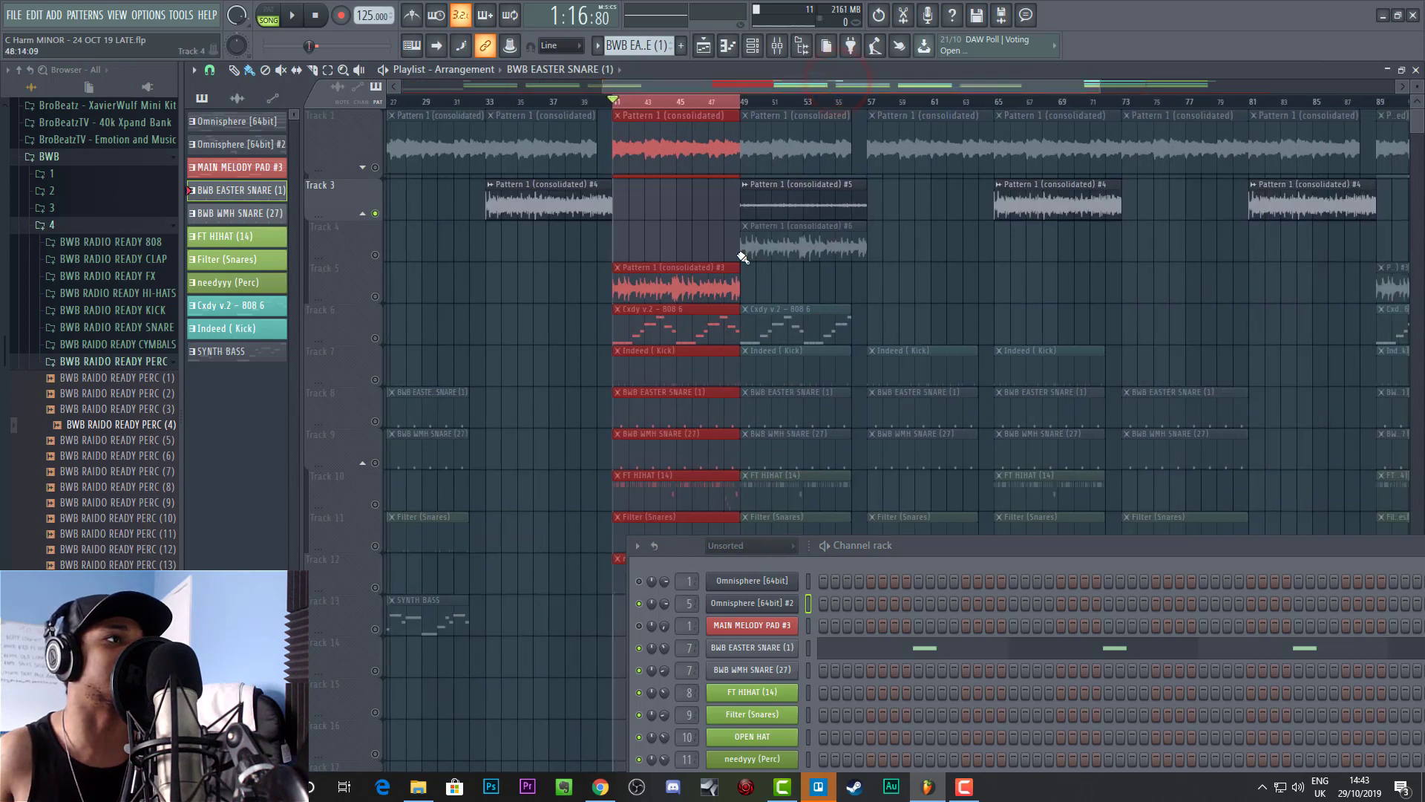
pyautogui.scroll(-2, 604, 285)
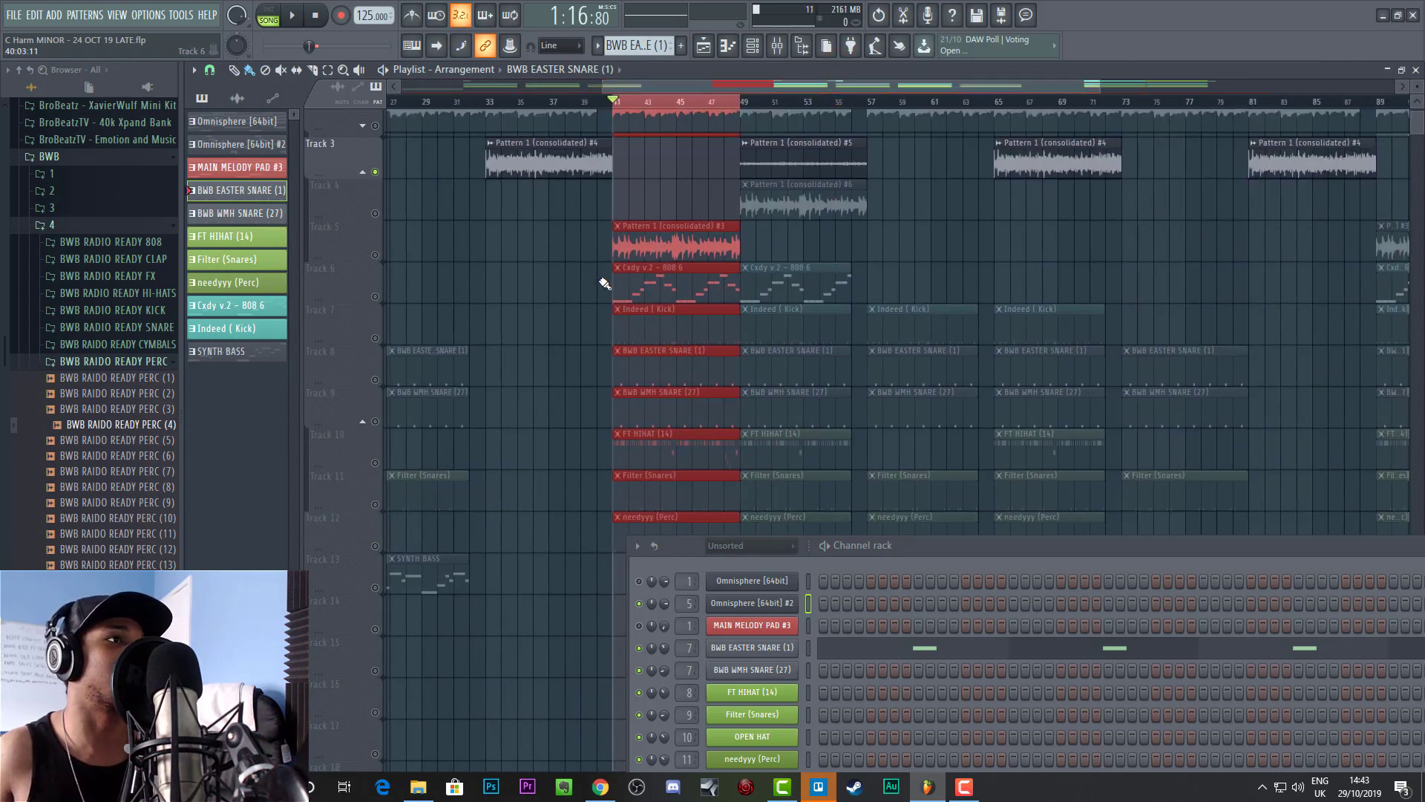
pyautogui.scroll(2, 609, 282)
# Step: Check the sampler settings of the Pattern 1 (consolidated) #4 and #5 clips on Track 3, closing each window
pyautogui.click(561, 203)
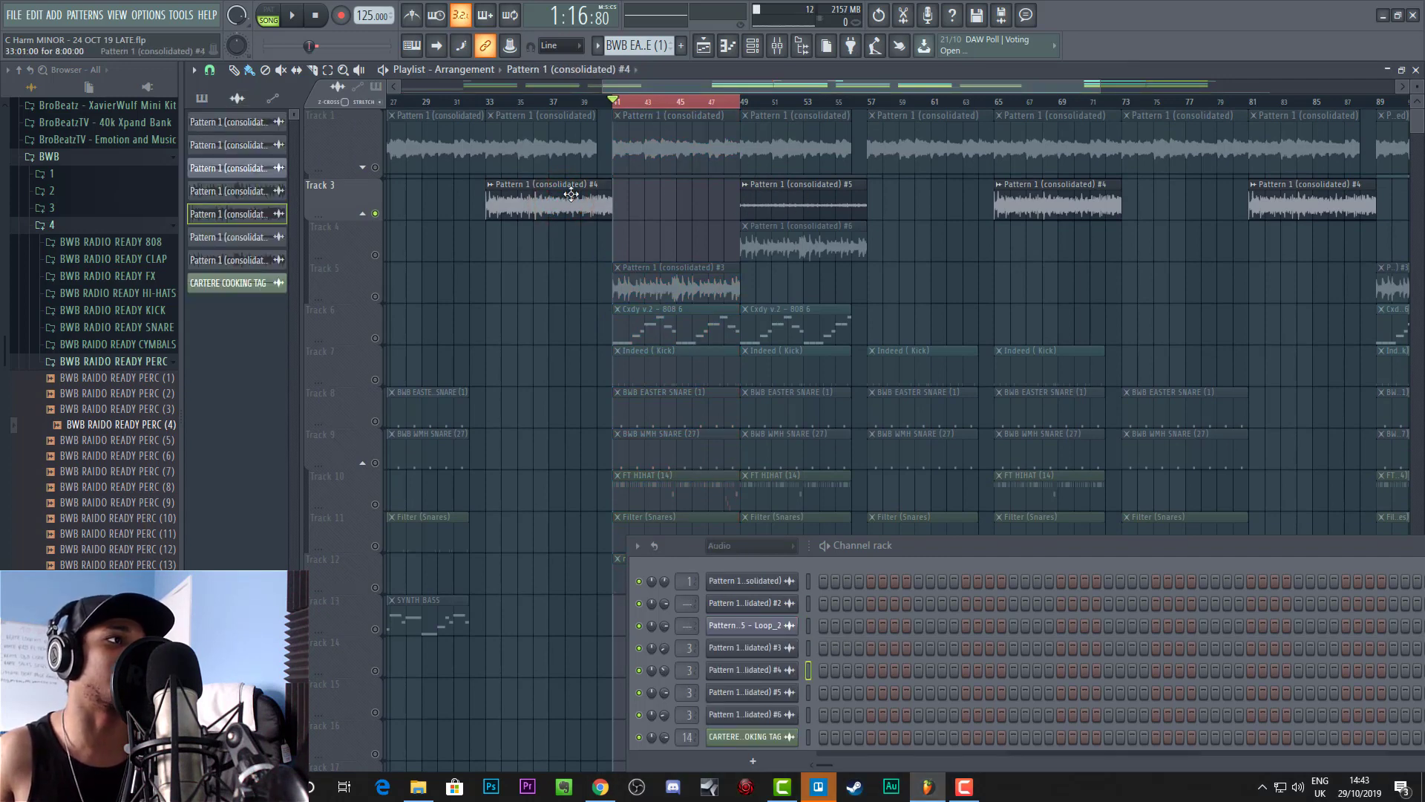
pyautogui.doubleClick(543, 208)
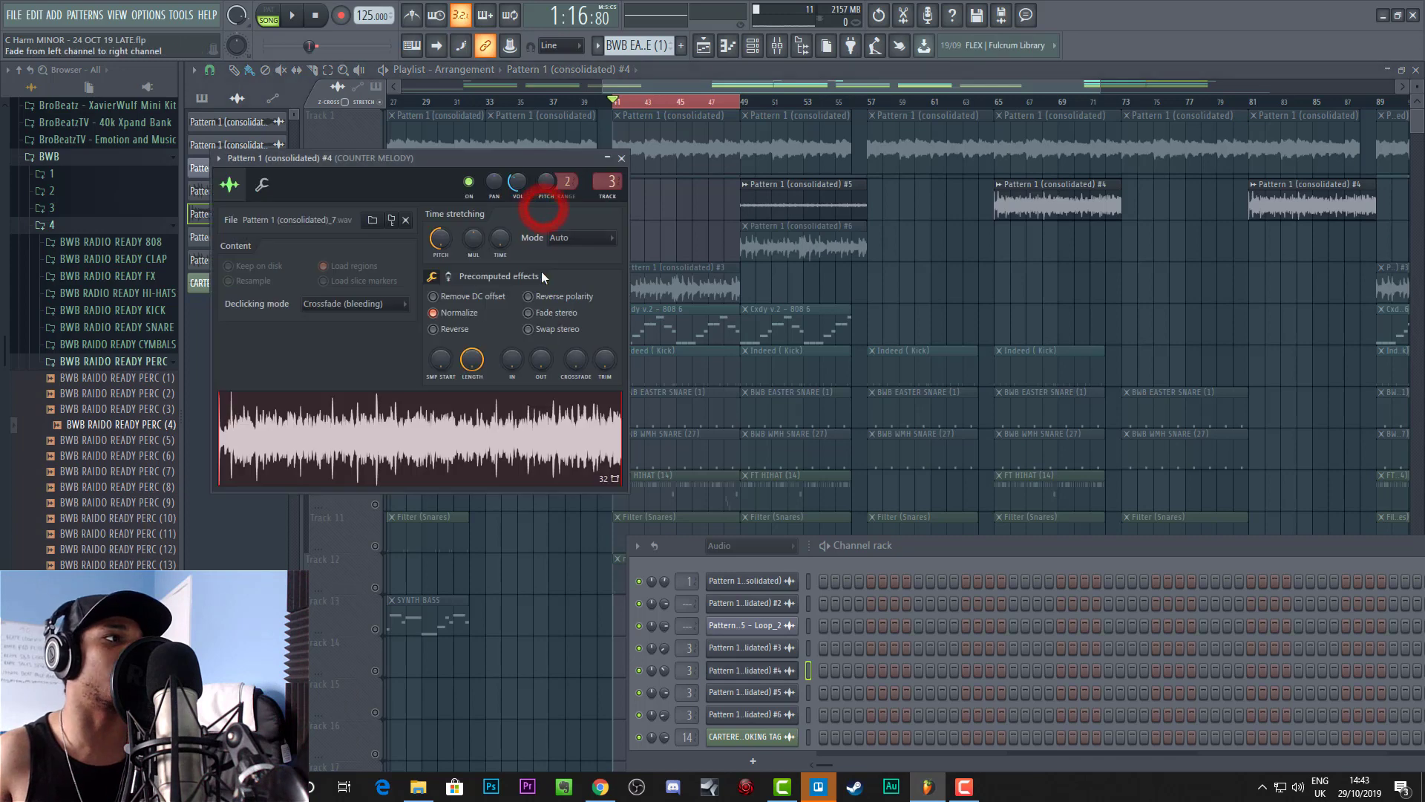
pyautogui.click(623, 158)
pyautogui.doubleClick(786, 194)
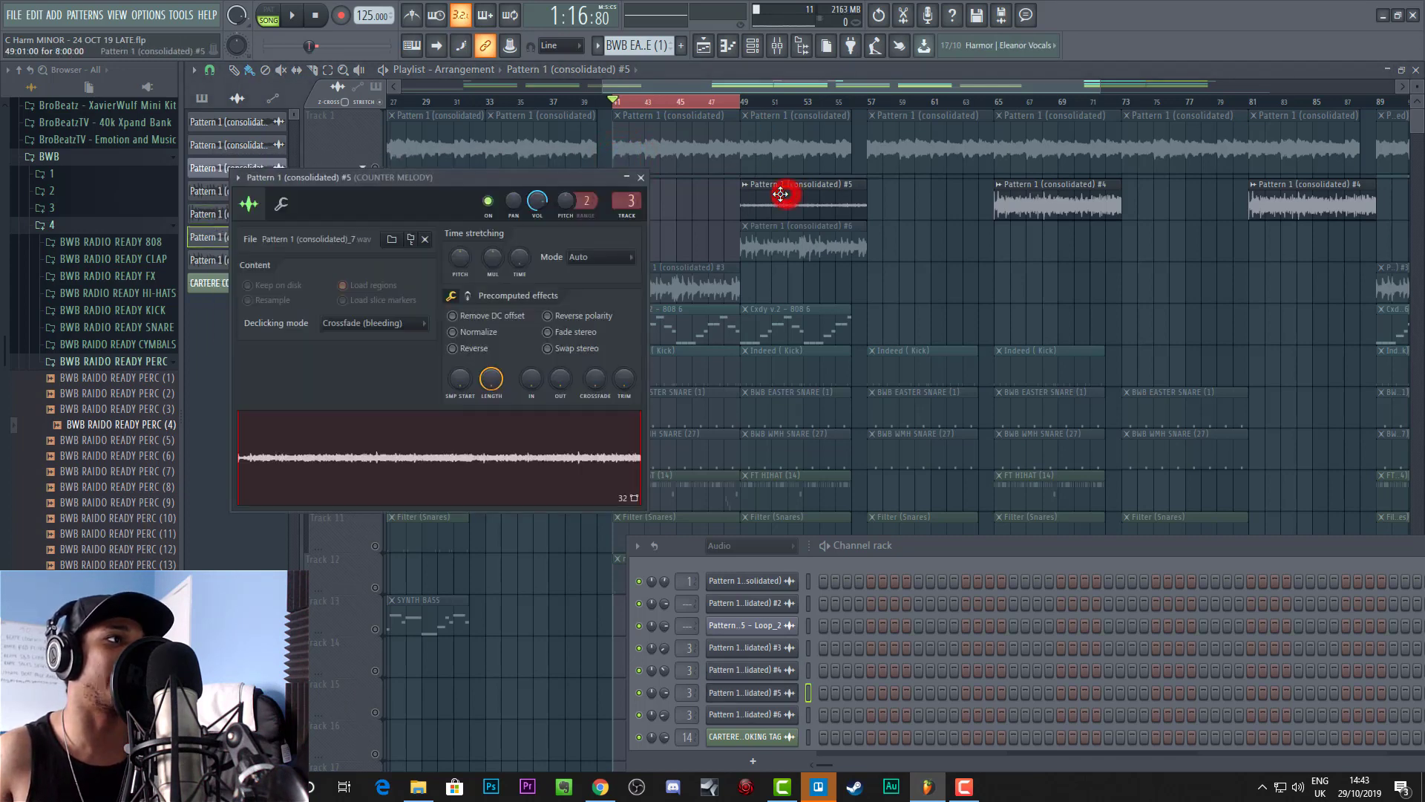
pyautogui.click(642, 179)
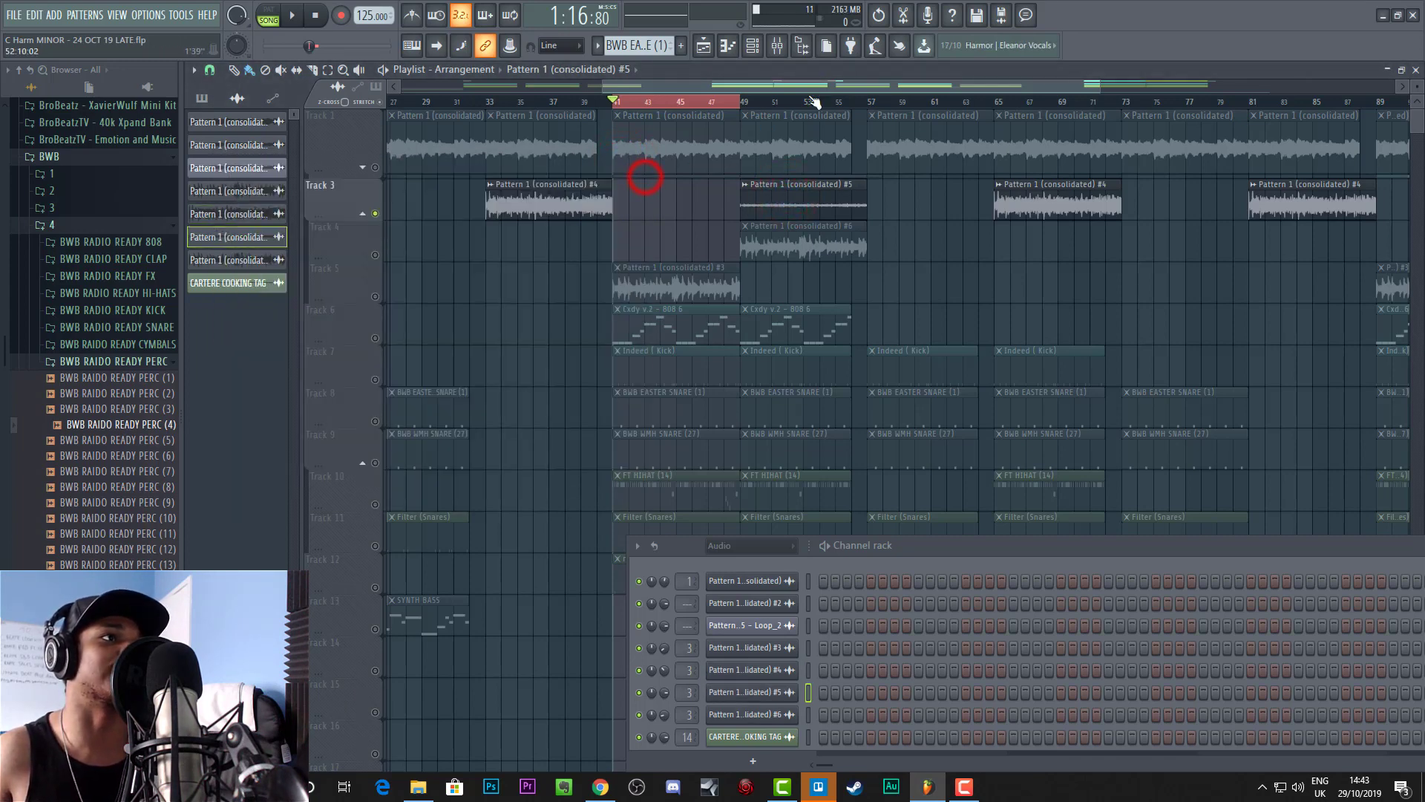
# Step: Unsolo Track 3 and play the arrangement with bars 41 to 57 as the time selection, stopping at the end
pyautogui.moveTo(802, 102); pyautogui.dragTo(876, 106)
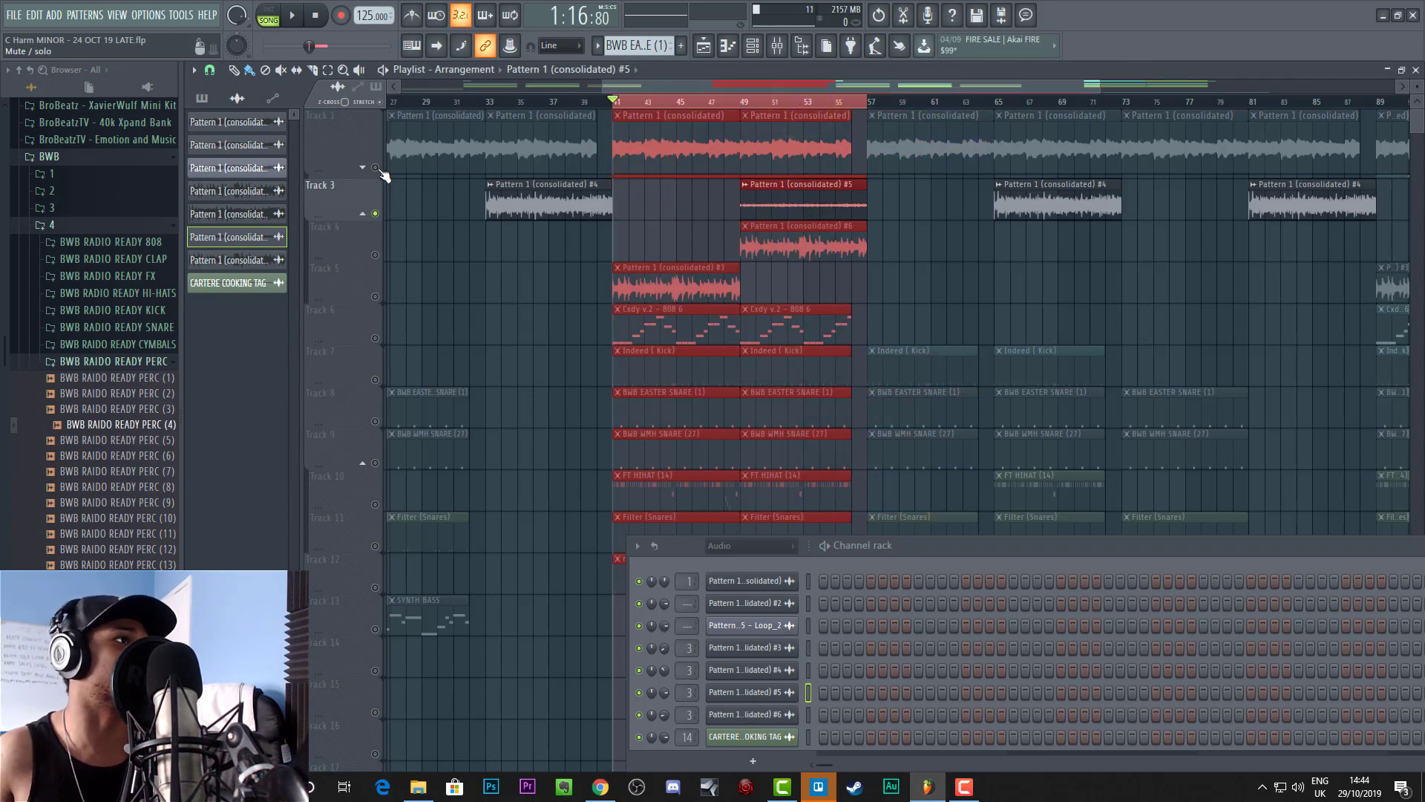
pyautogui.rightClick(374, 214)
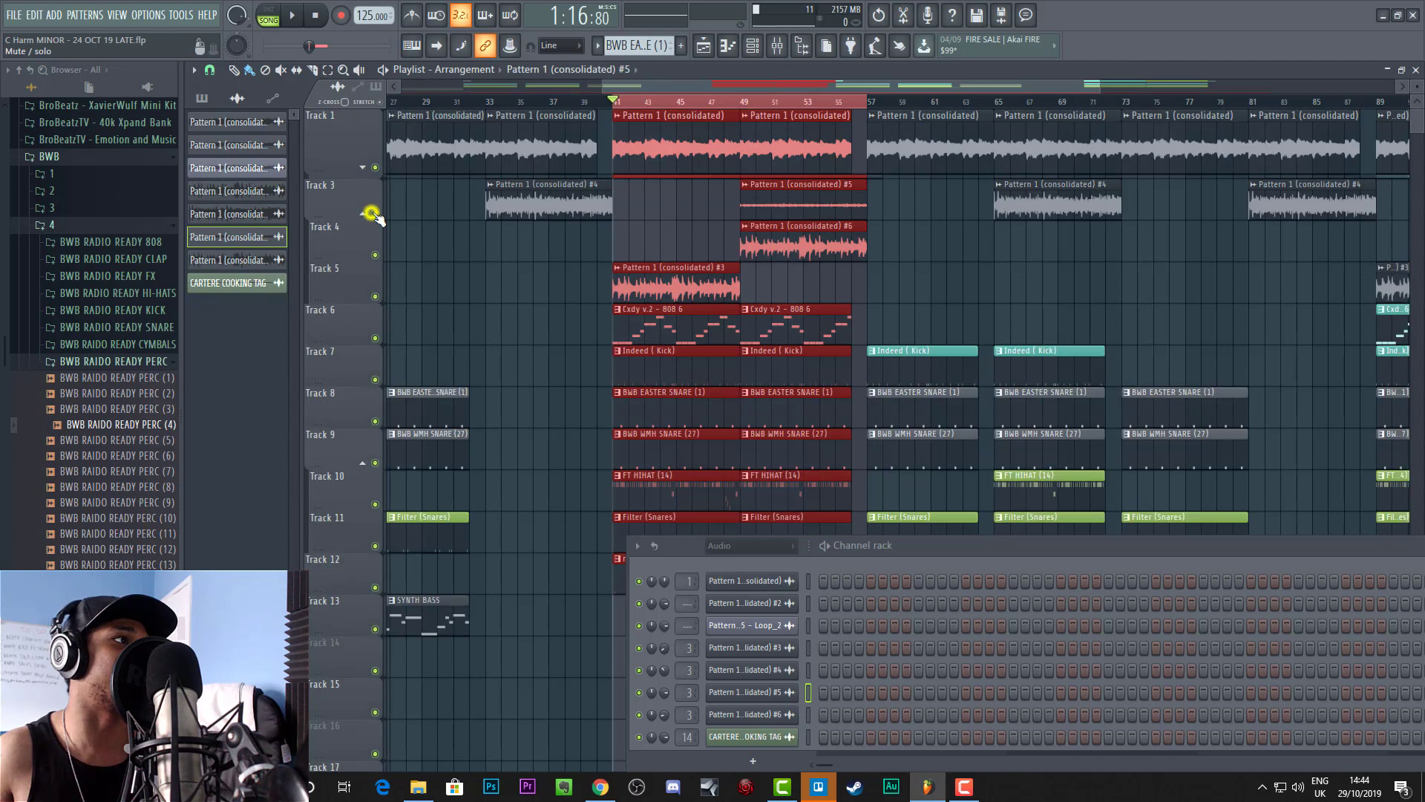
pyautogui.press('space')
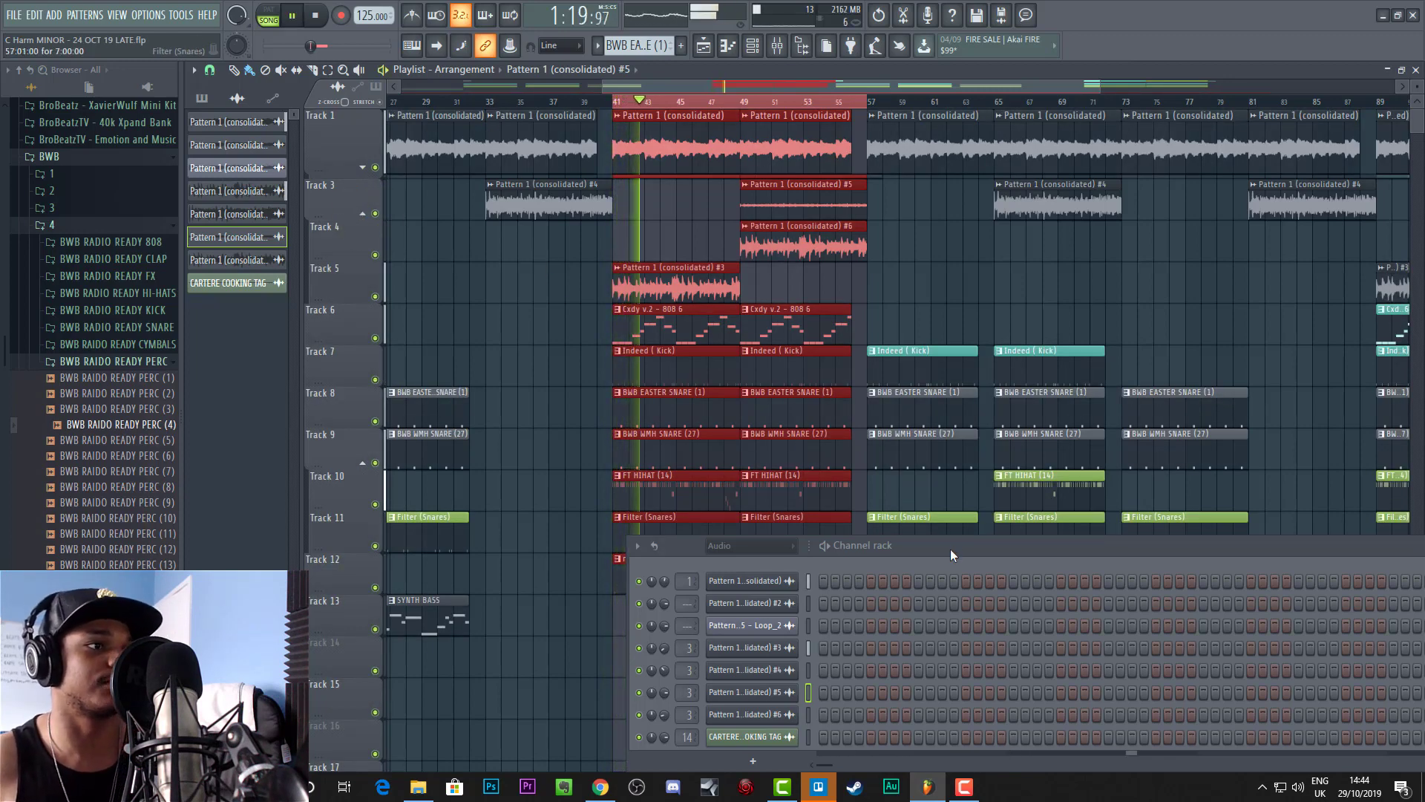
pyautogui.moveTo(952, 553); pyautogui.dragTo(938, 410)
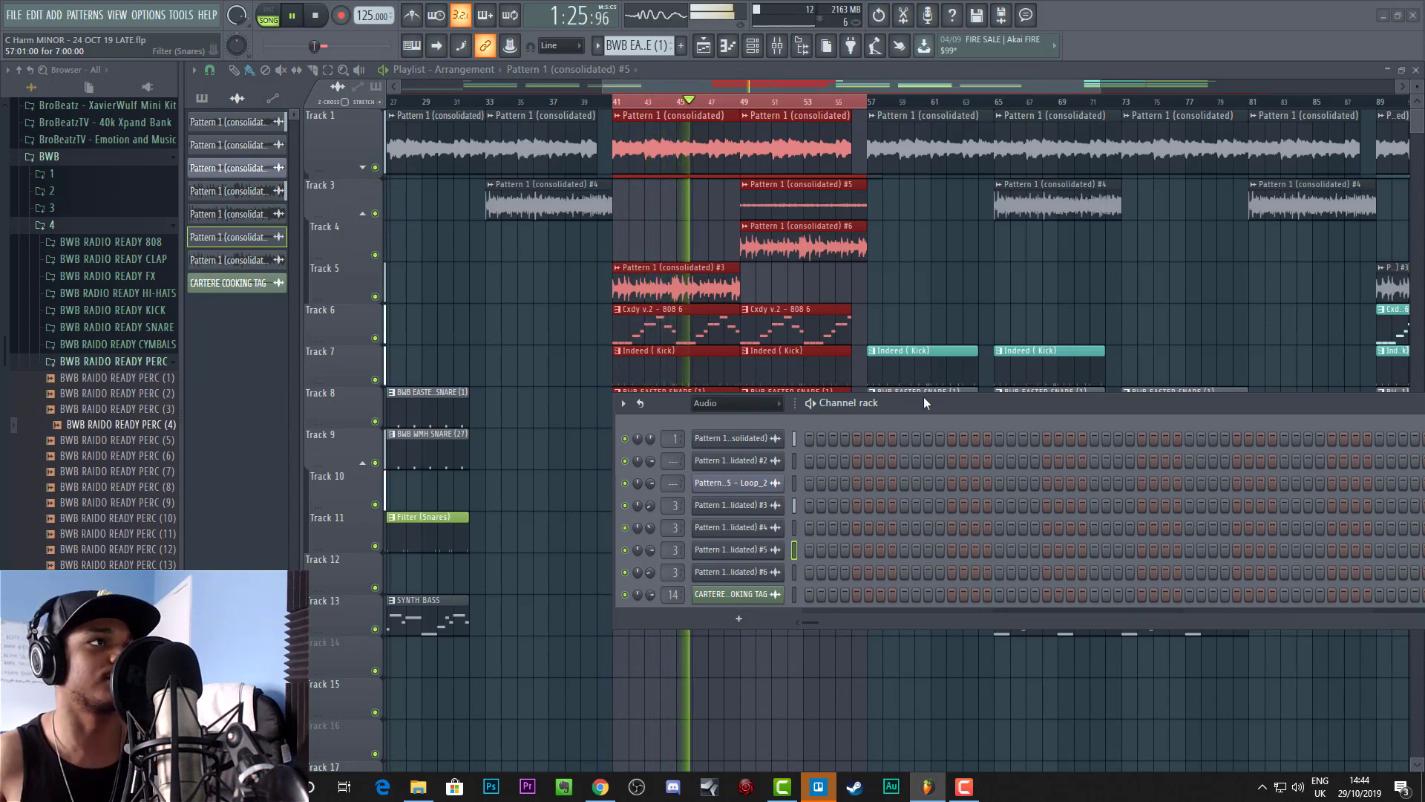
pyautogui.click(633, 43)
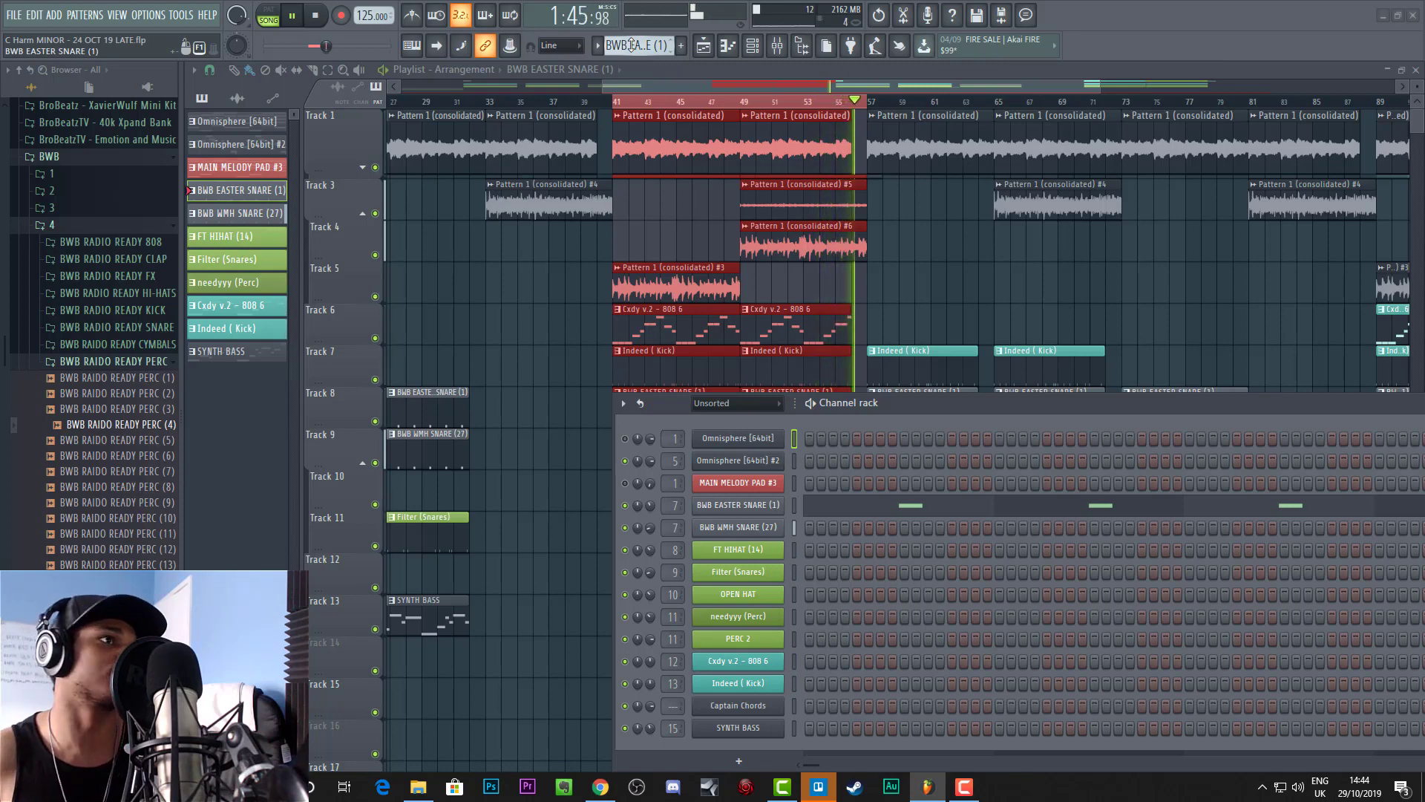
pyautogui.press('space')
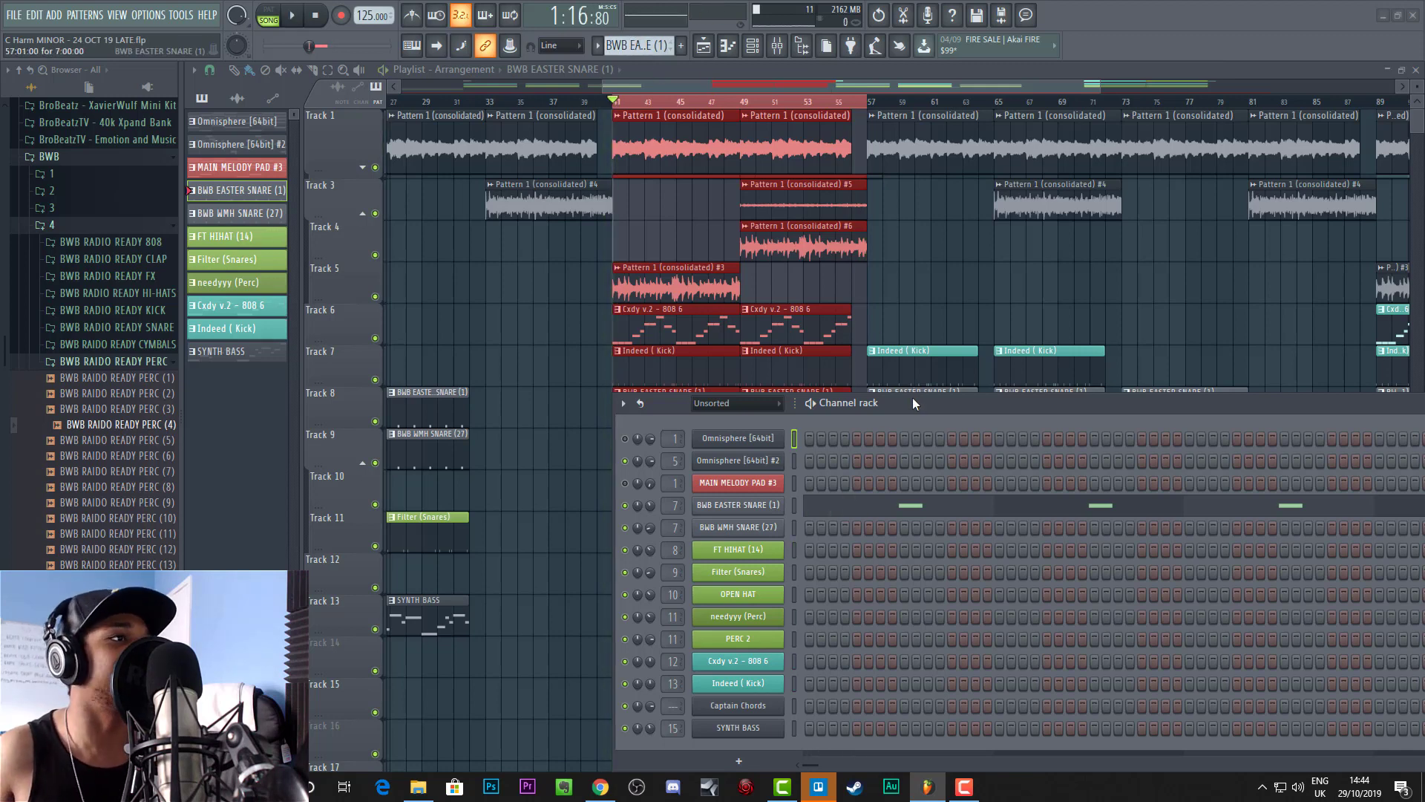
# Step: Check the sampler settings of the Pattern 1 (consolidated) #3 clip on Track 5 and the #6 clip on Track 4
pyautogui.moveTo(911, 398); pyautogui.dragTo(934, 519)
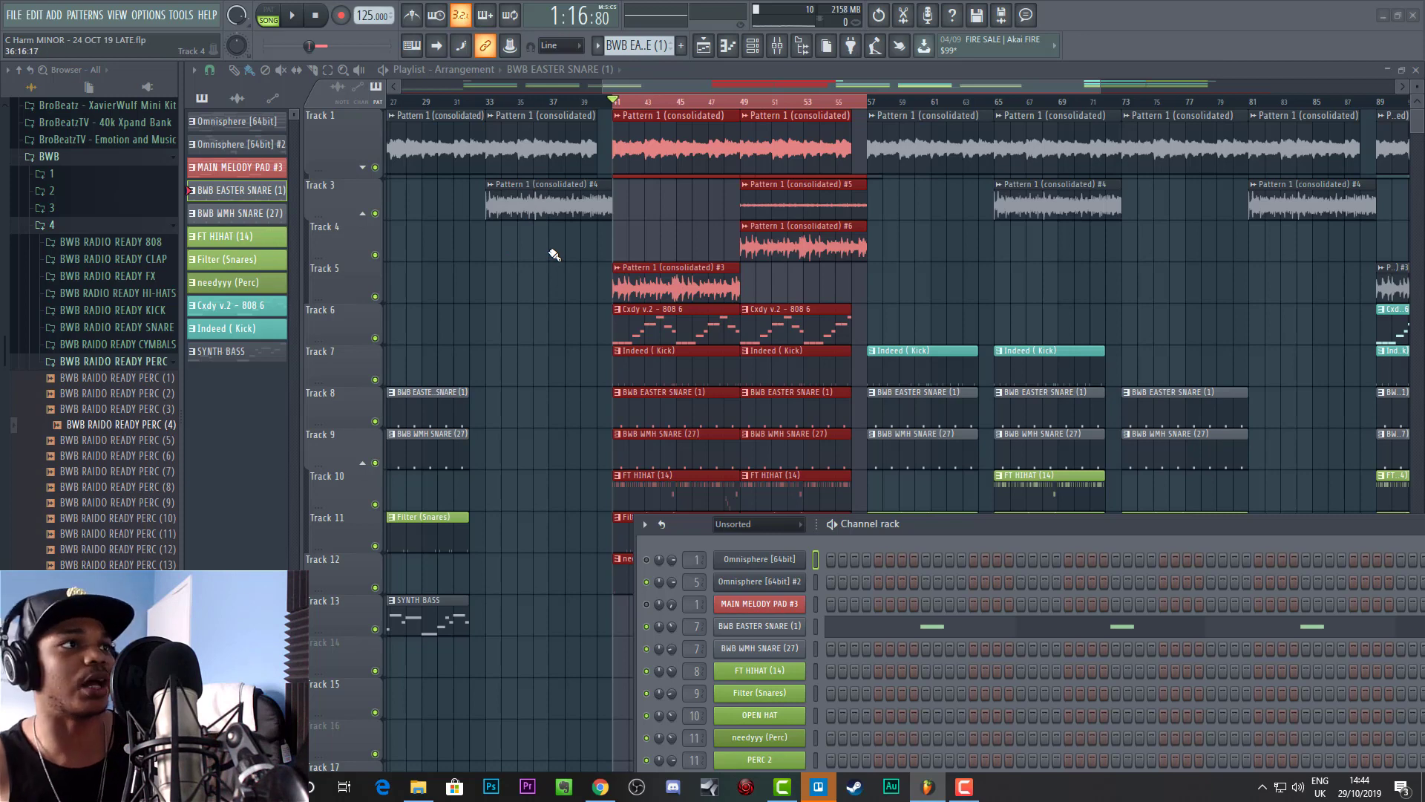
pyautogui.doubleClick(715, 280)
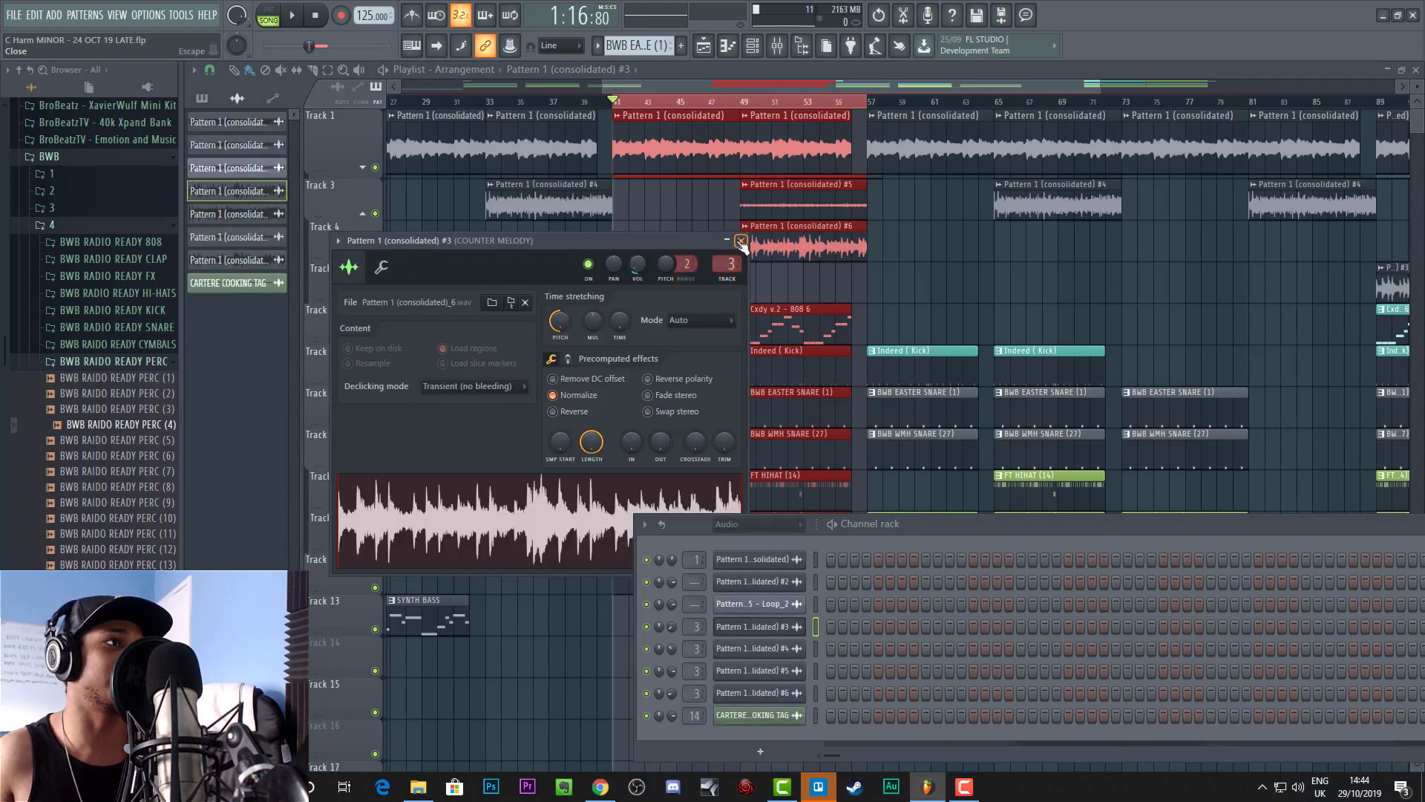
pyautogui.click(741, 241)
pyautogui.doubleClick(820, 247)
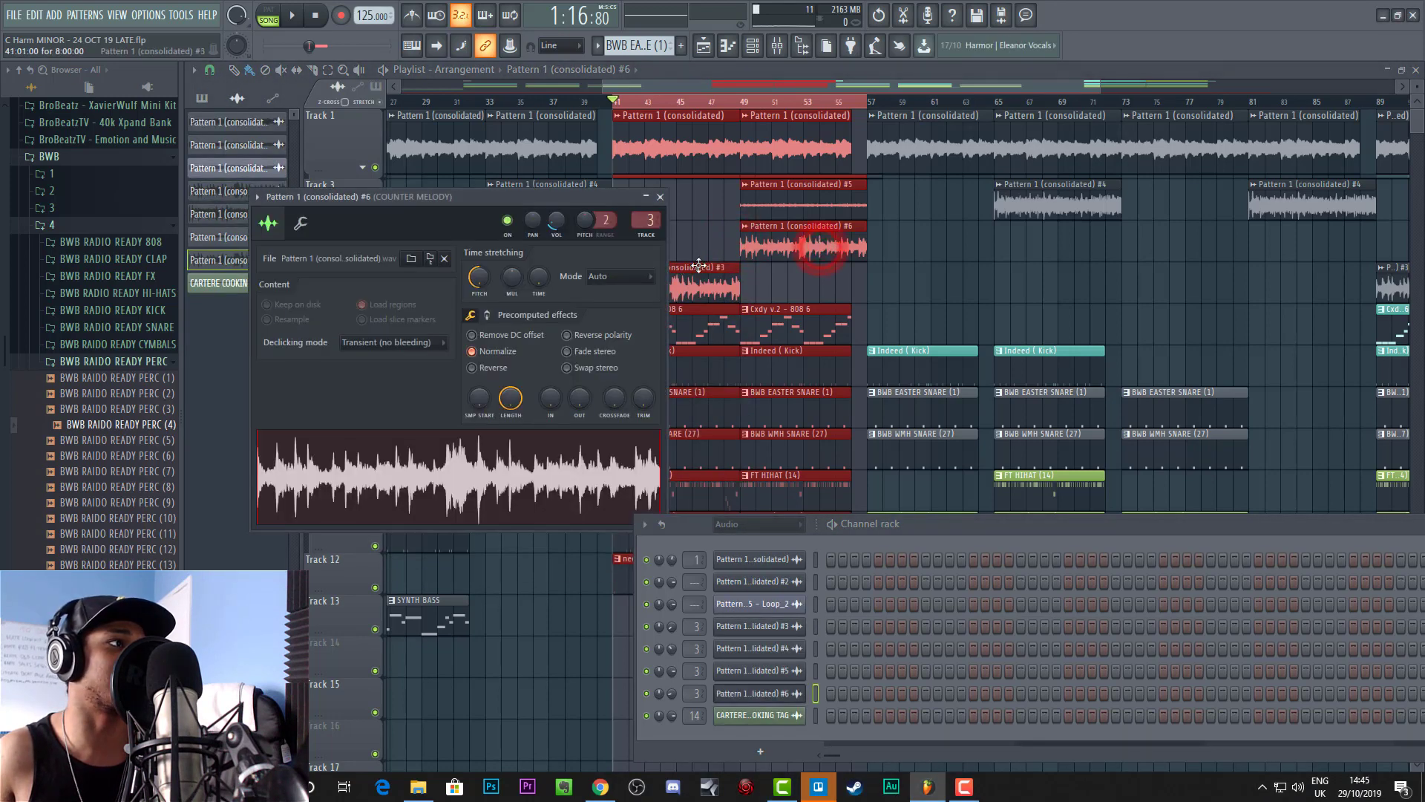
# Step: Close the sampler window and audition the arrangement from bar 49, from bar 45 and again from bar 49, stopping at the end
pyautogui.click(661, 198)
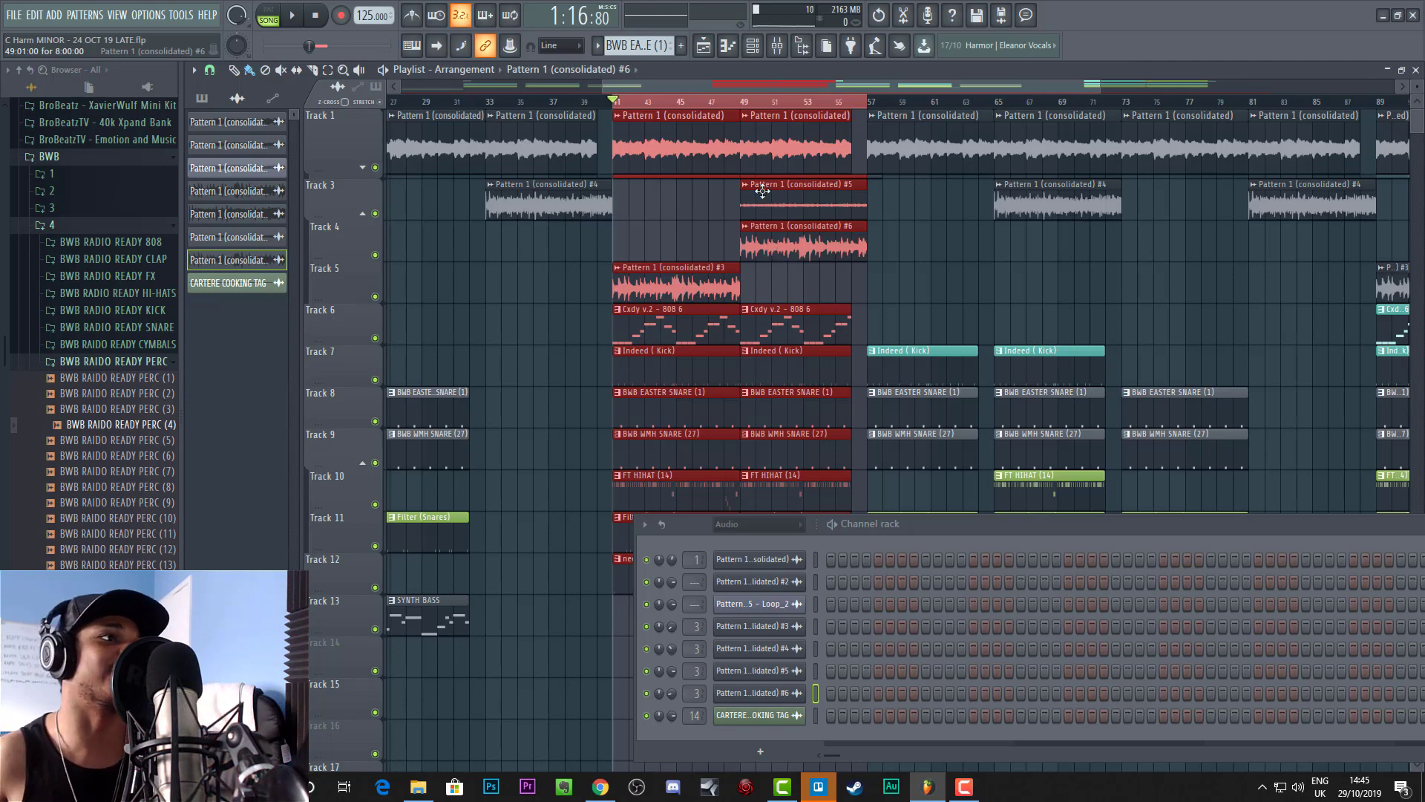
pyautogui.click(744, 102)
pyautogui.press('space')
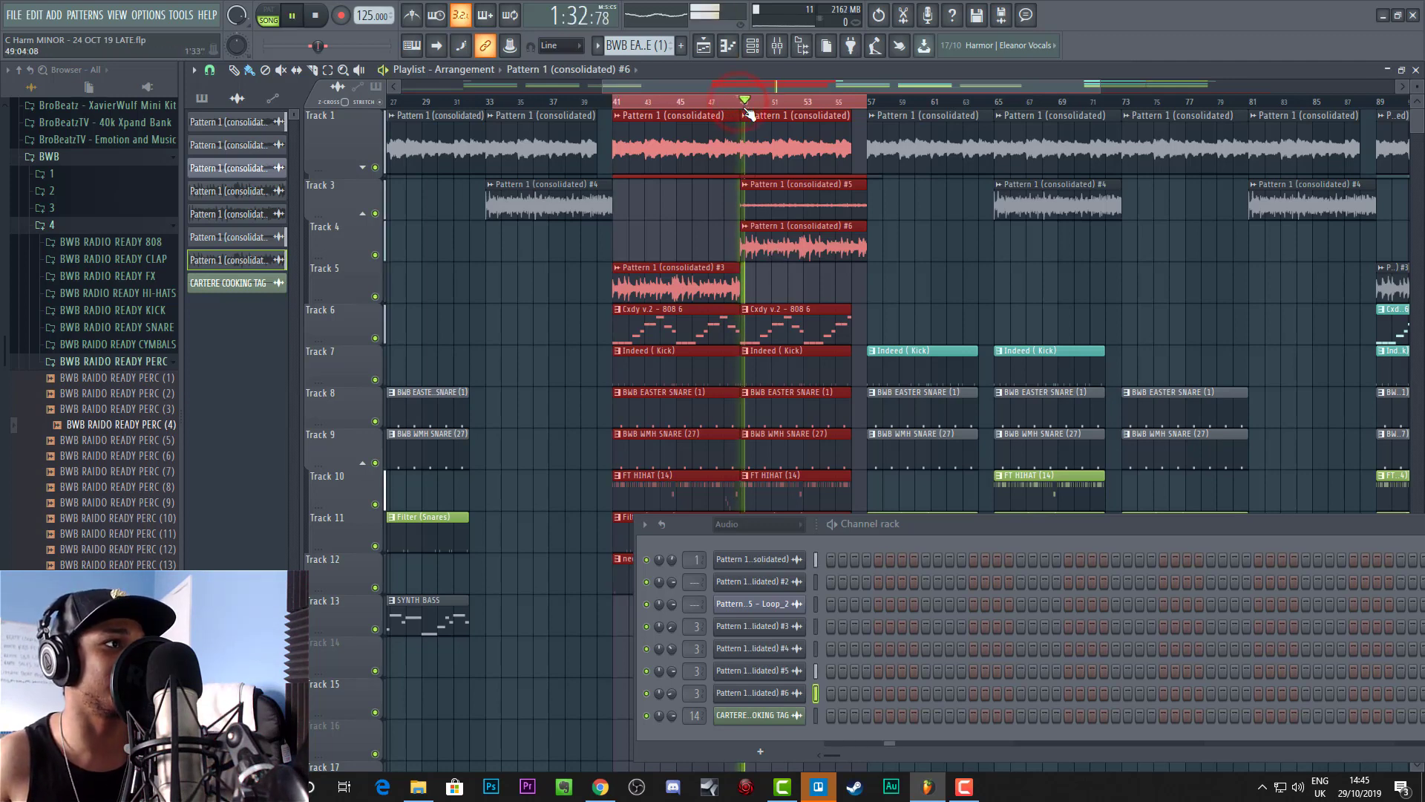
pyautogui.click(677, 101)
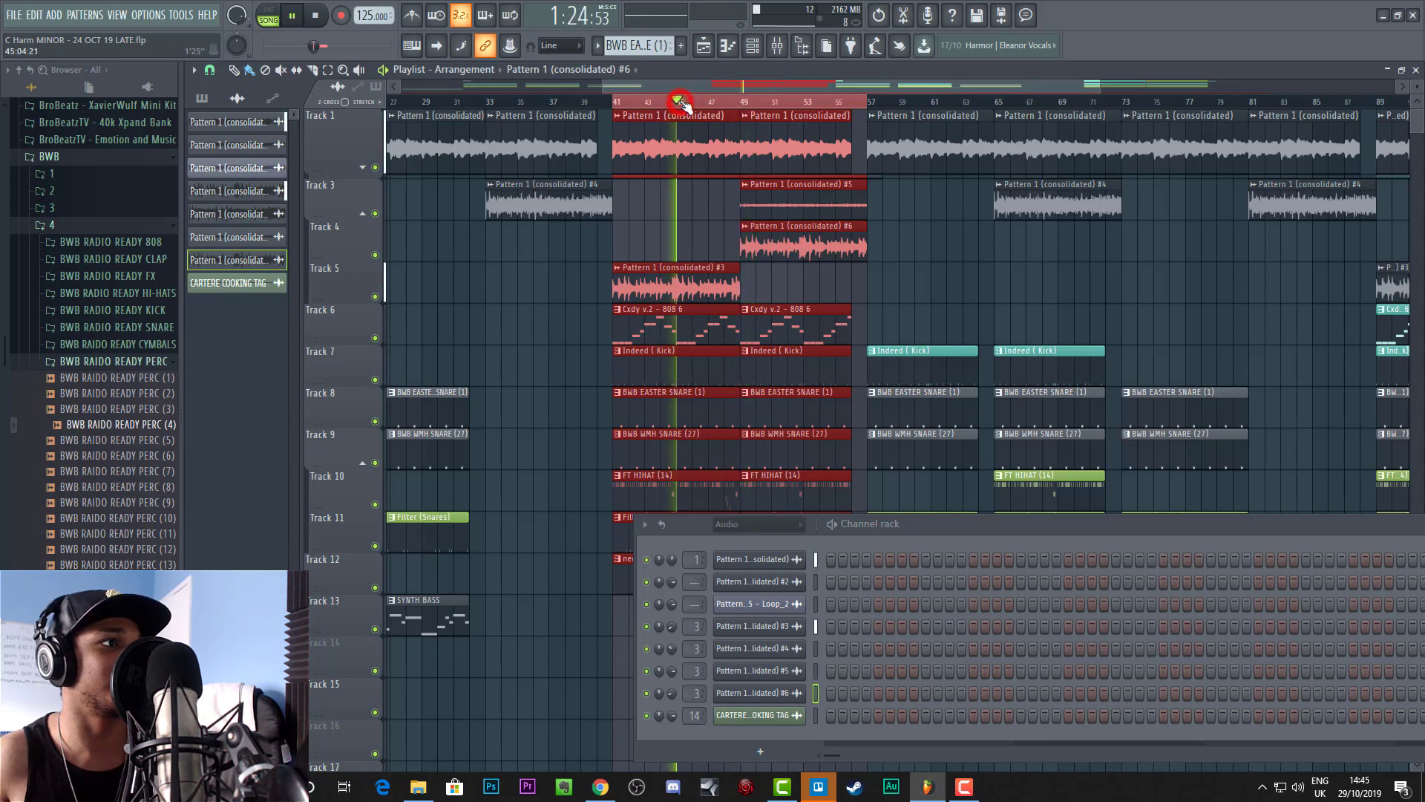
pyautogui.click(744, 102)
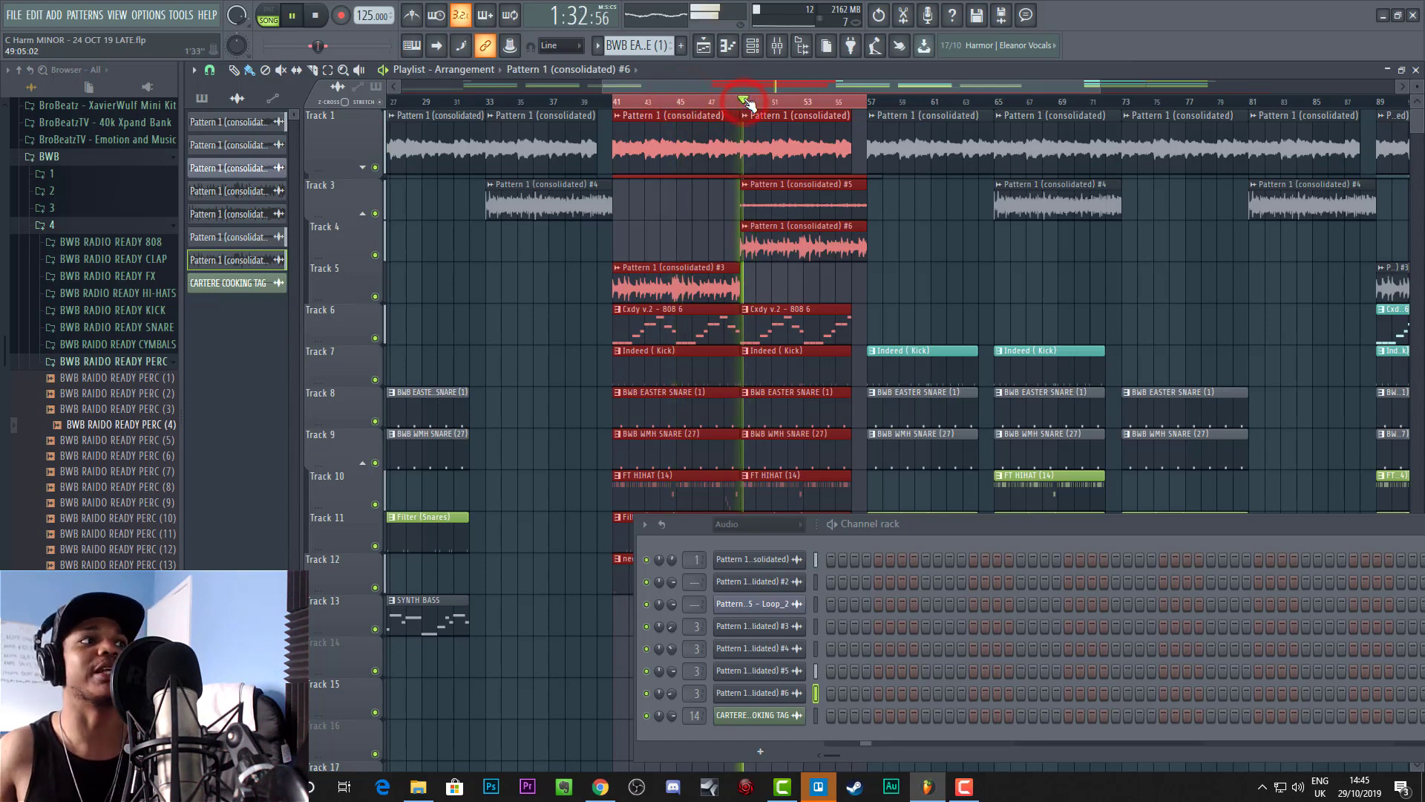
pyautogui.press('space')
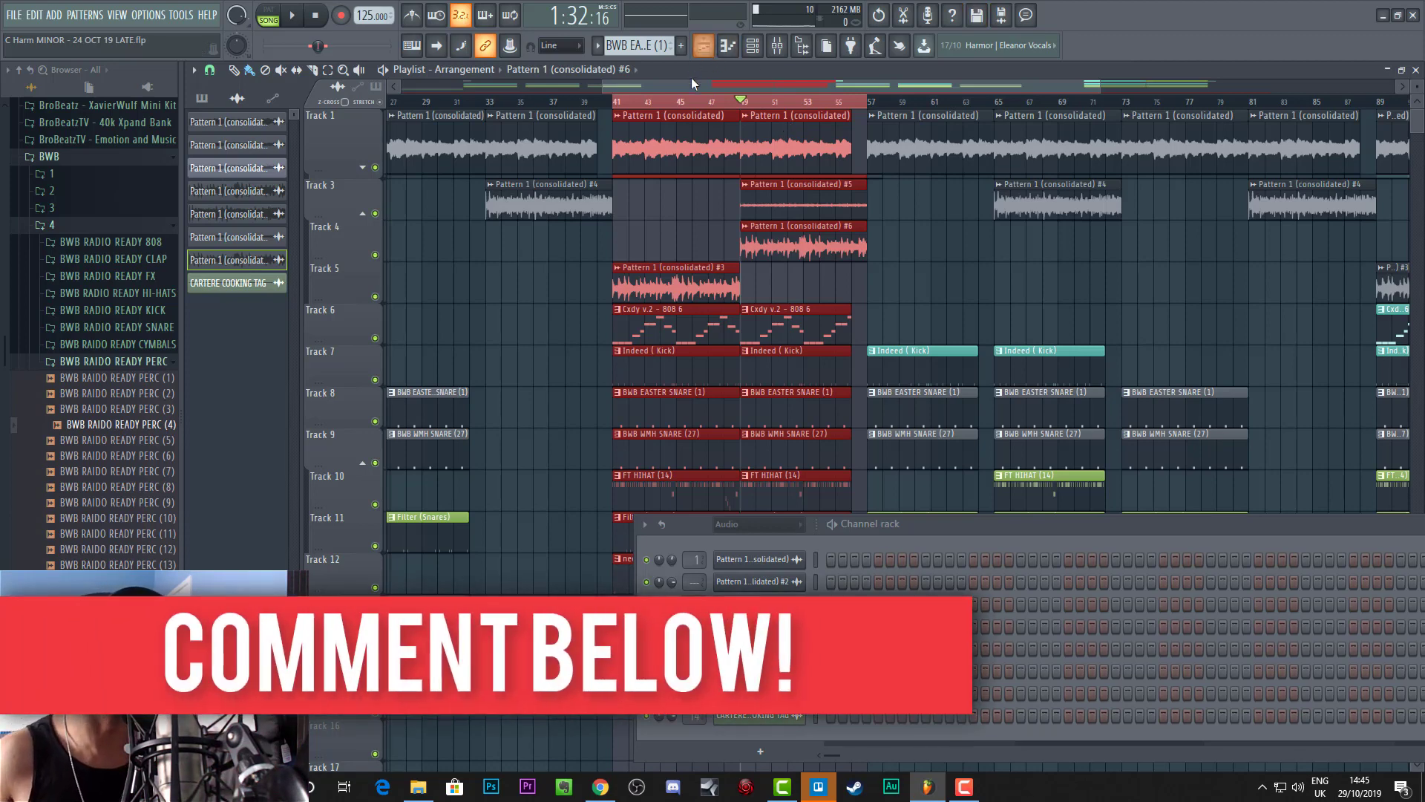
# Step: Show the arrangement from bar 1 with the Unsorted channels in the channel rack, and look over its drum and bass tracks
pyautogui.moveTo(621, 88); pyautogui.dragTo(401, 88)
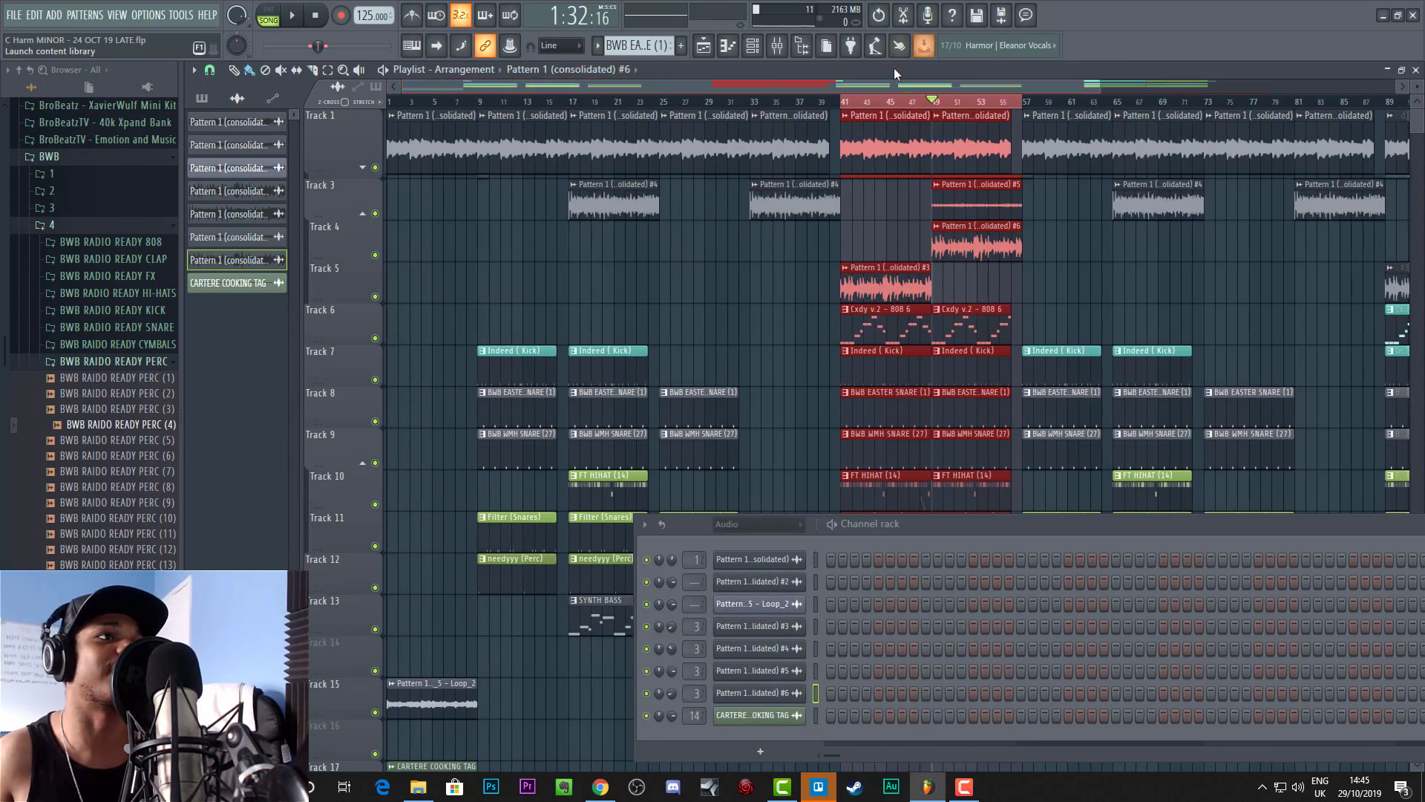
pyautogui.scroll(-3, 1054, 290)
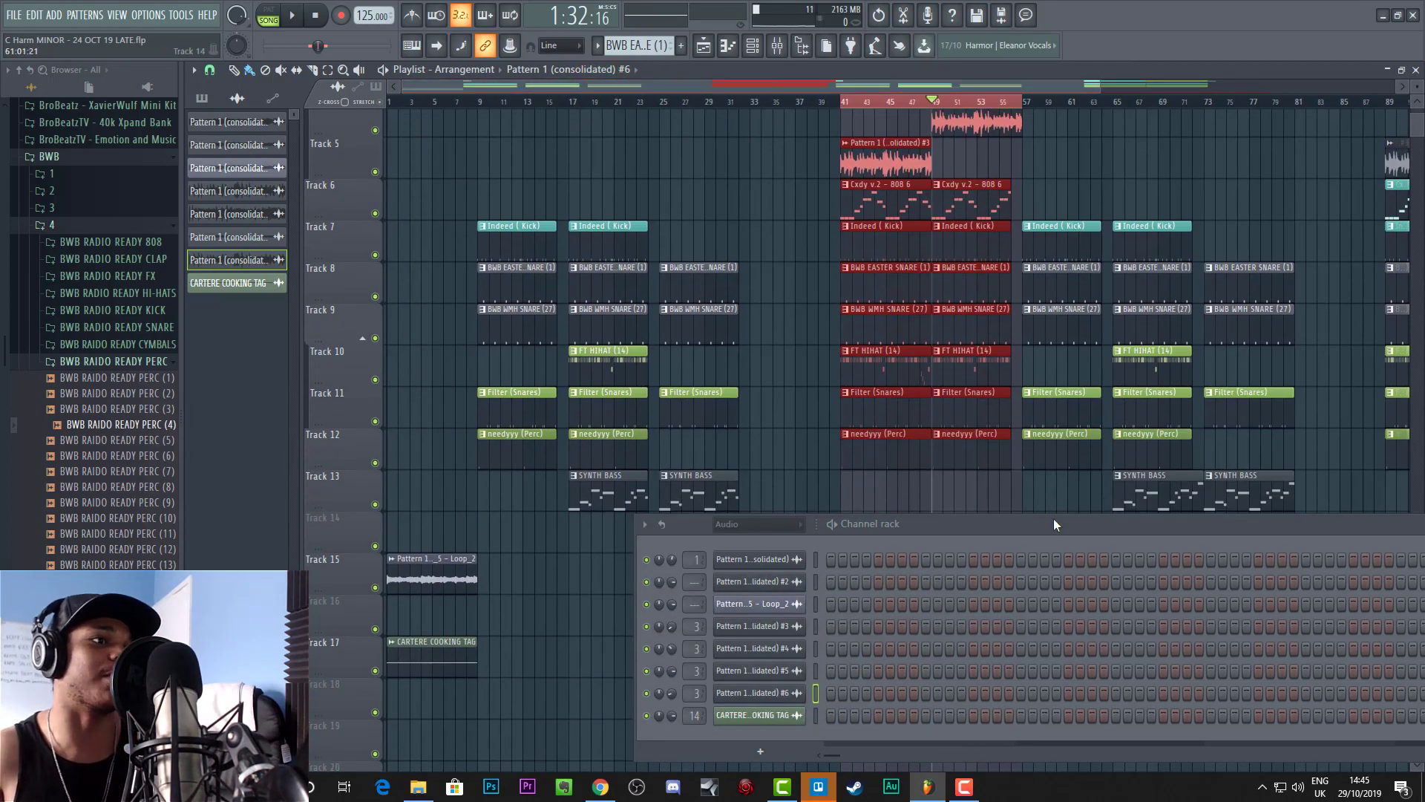
pyautogui.moveTo(1028, 531); pyautogui.dragTo(935, 418)
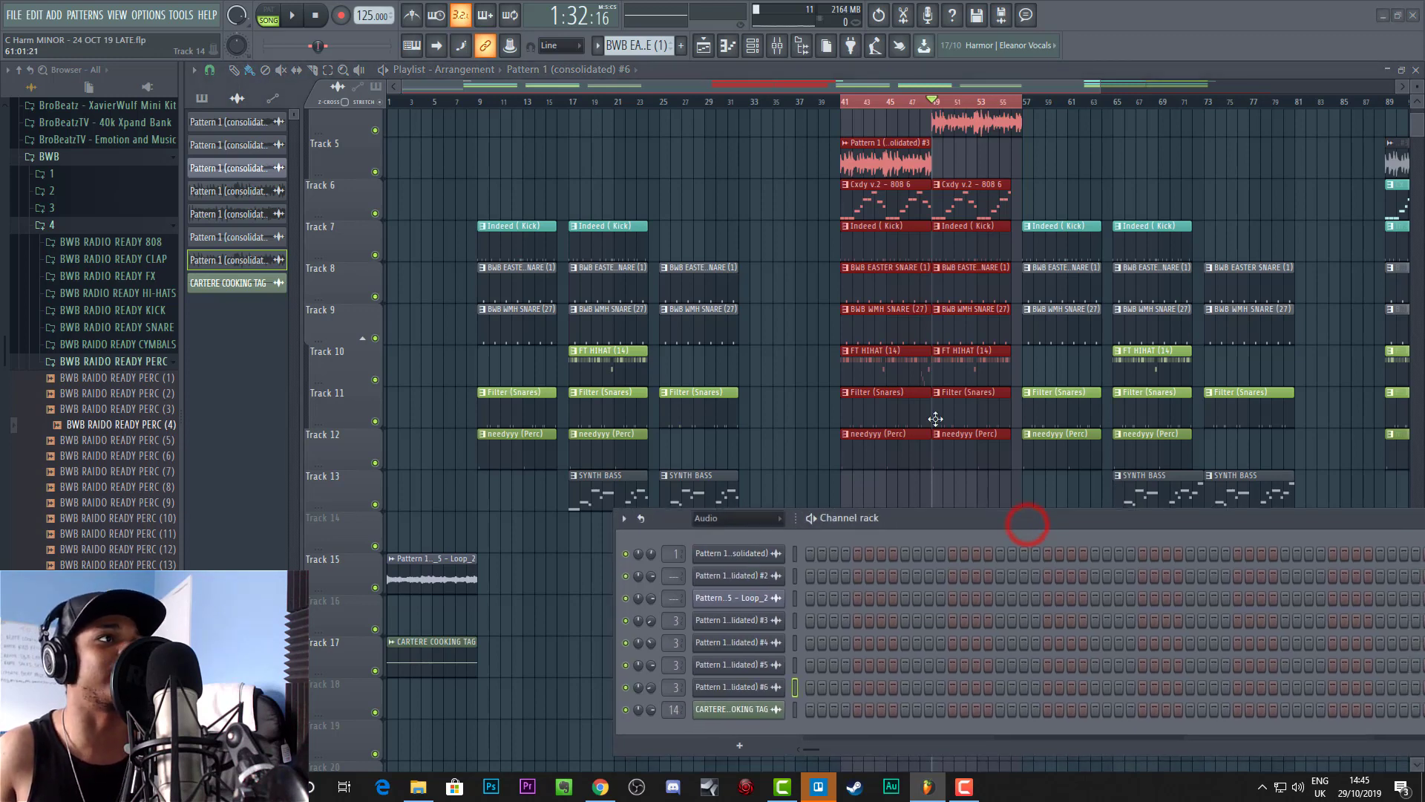
pyautogui.scroll(2, 637, 45)
pyautogui.scroll(-2, 637, 45)
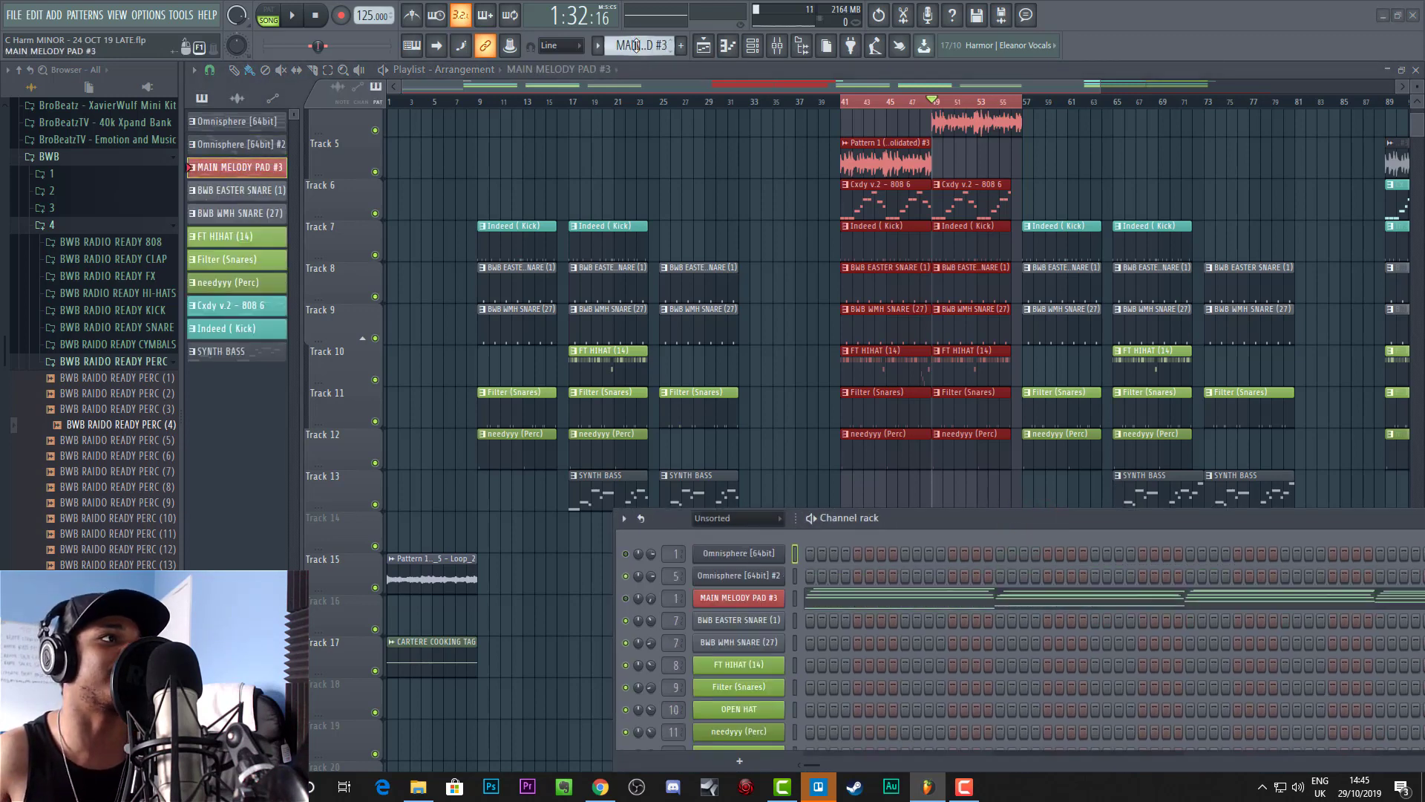
pyautogui.scroll(1, 639, 46)
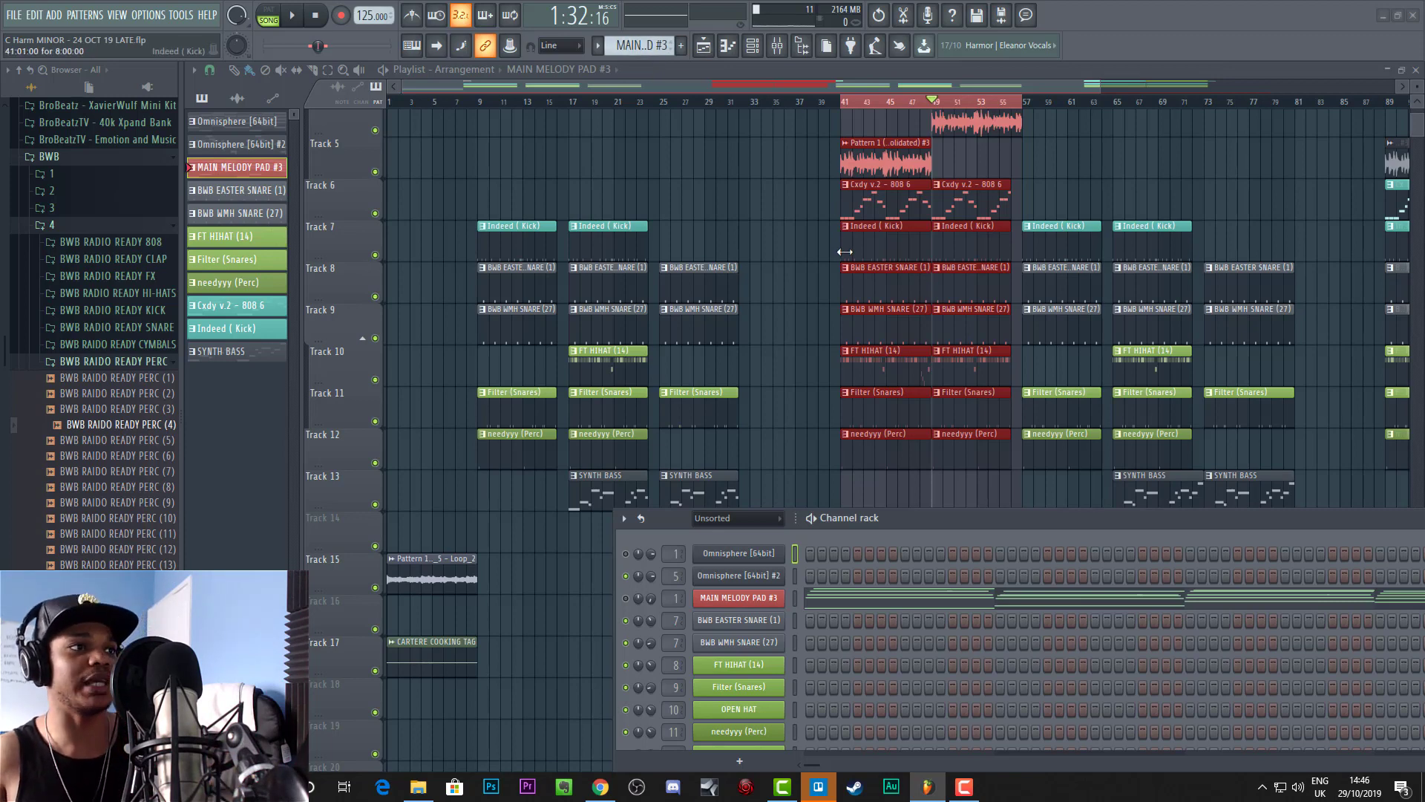
pyautogui.scroll(3, 892, 282)
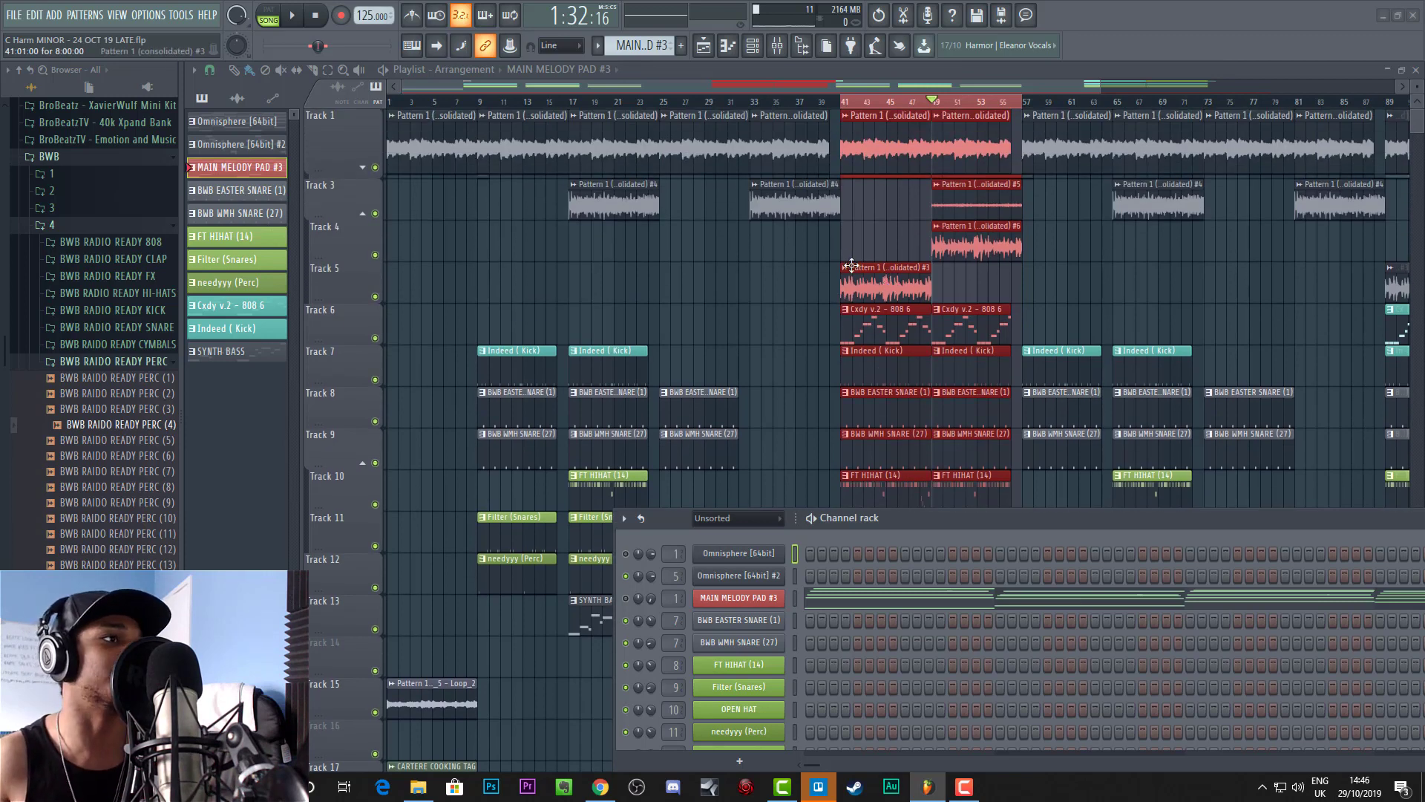
pyautogui.moveTo(920, 518); pyautogui.dragTo(869, 478)
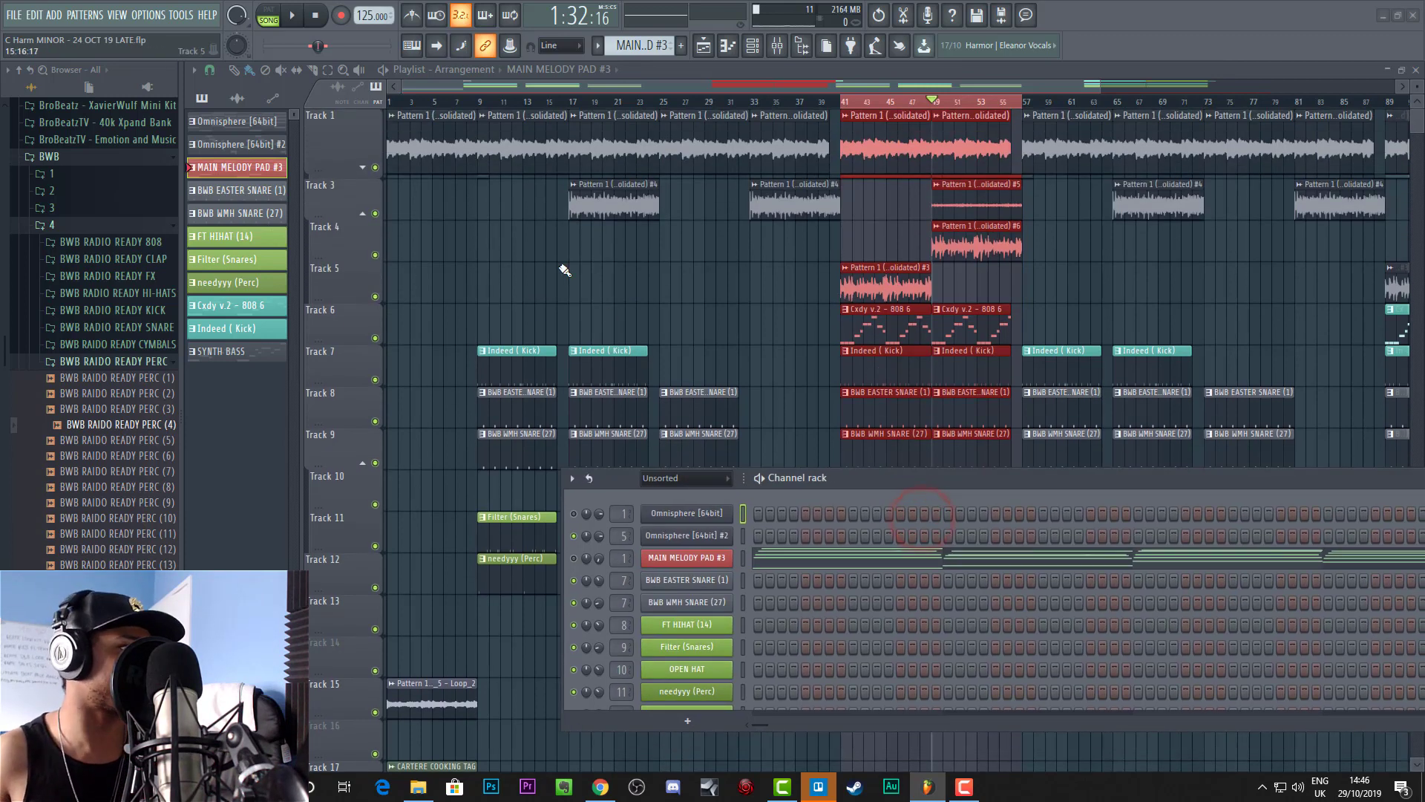
# Step: Select the BWB EASTER SNARE (1) pattern and examine its notes in the piano roll, focusing on the first five bars
pyautogui.click(256, 191)
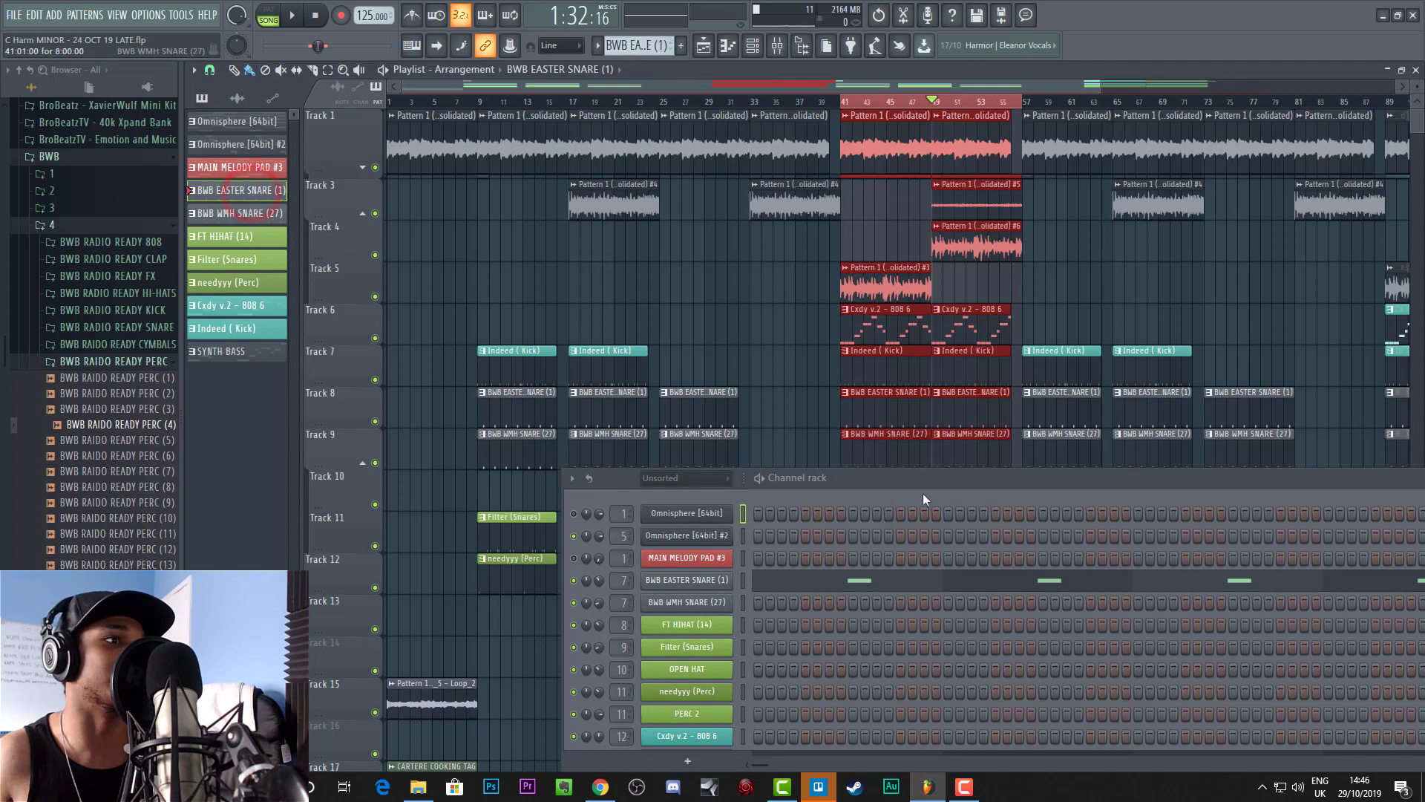
pyautogui.moveTo(914, 487); pyautogui.dragTo(857, 637)
pyautogui.rightClick(615, 453)
pyautogui.click(705, 453)
pyautogui.scroll(2, 764, 289)
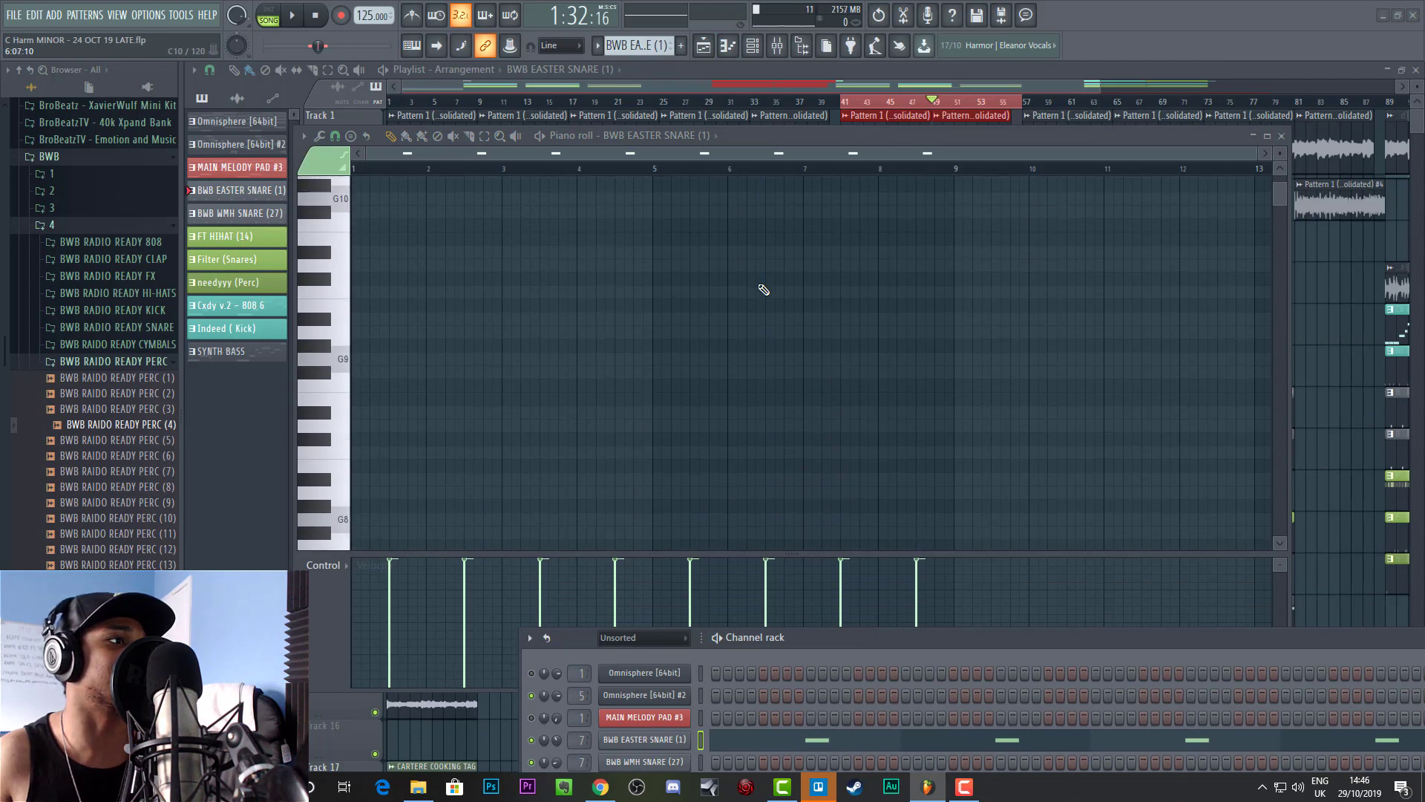
pyautogui.scroll(-6, 764, 289)
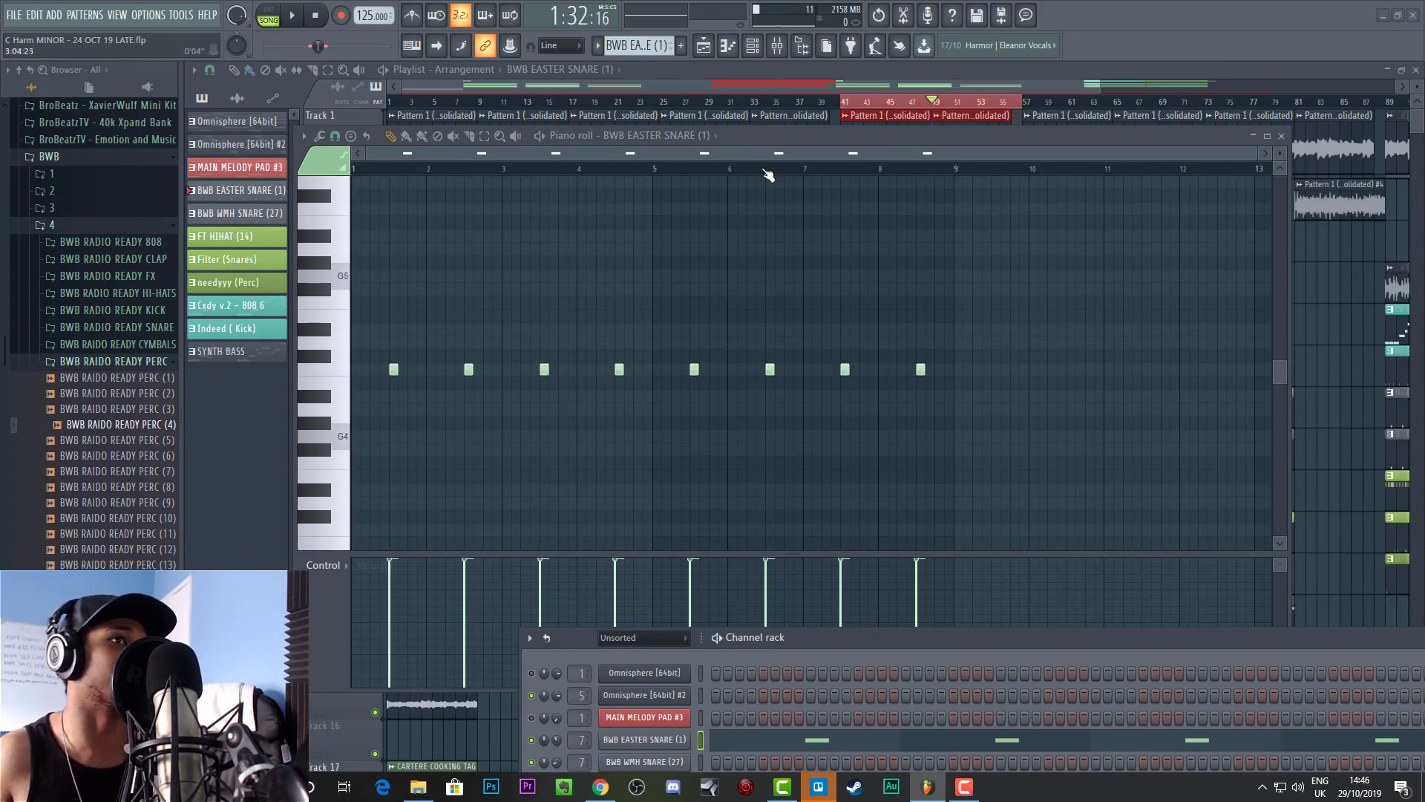
pyautogui.moveTo(1259, 156); pyautogui.dragTo(748, 149)
# Step: Play the arrangement from bar 49 with the snare piano roll open, uncover the playlist behind it and stop playback
pyautogui.press('space')
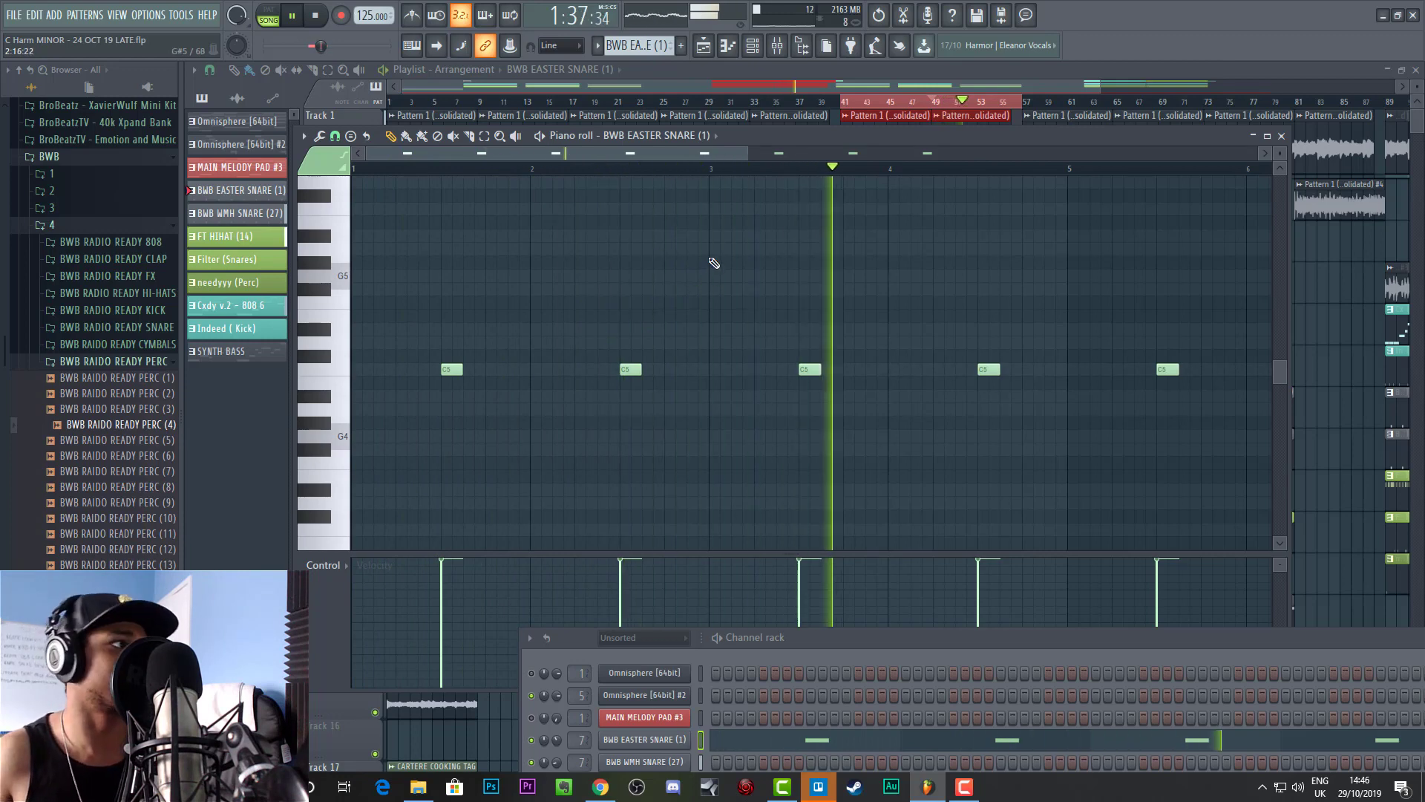
pyautogui.moveTo(865, 141); pyautogui.dragTo(849, 209)
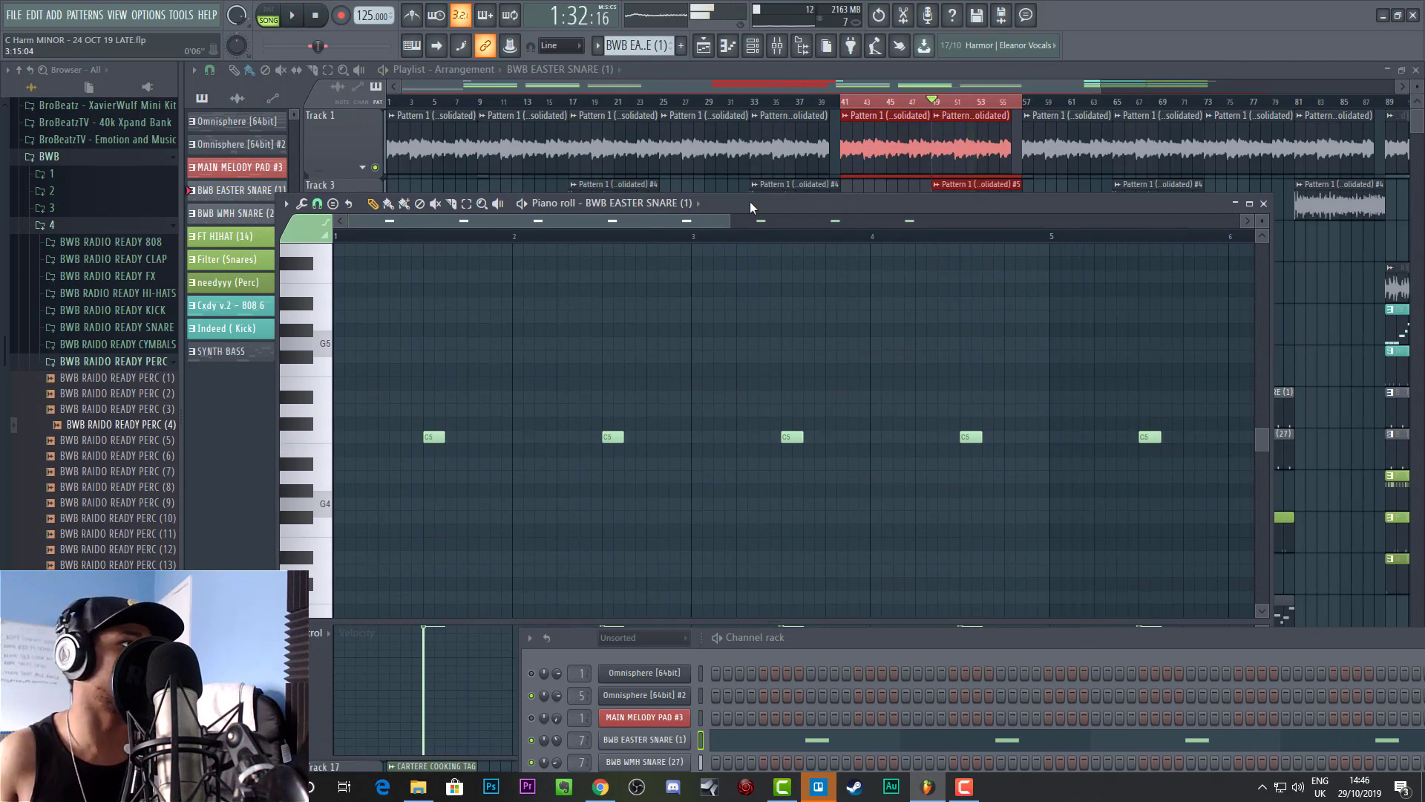
pyautogui.press('space')
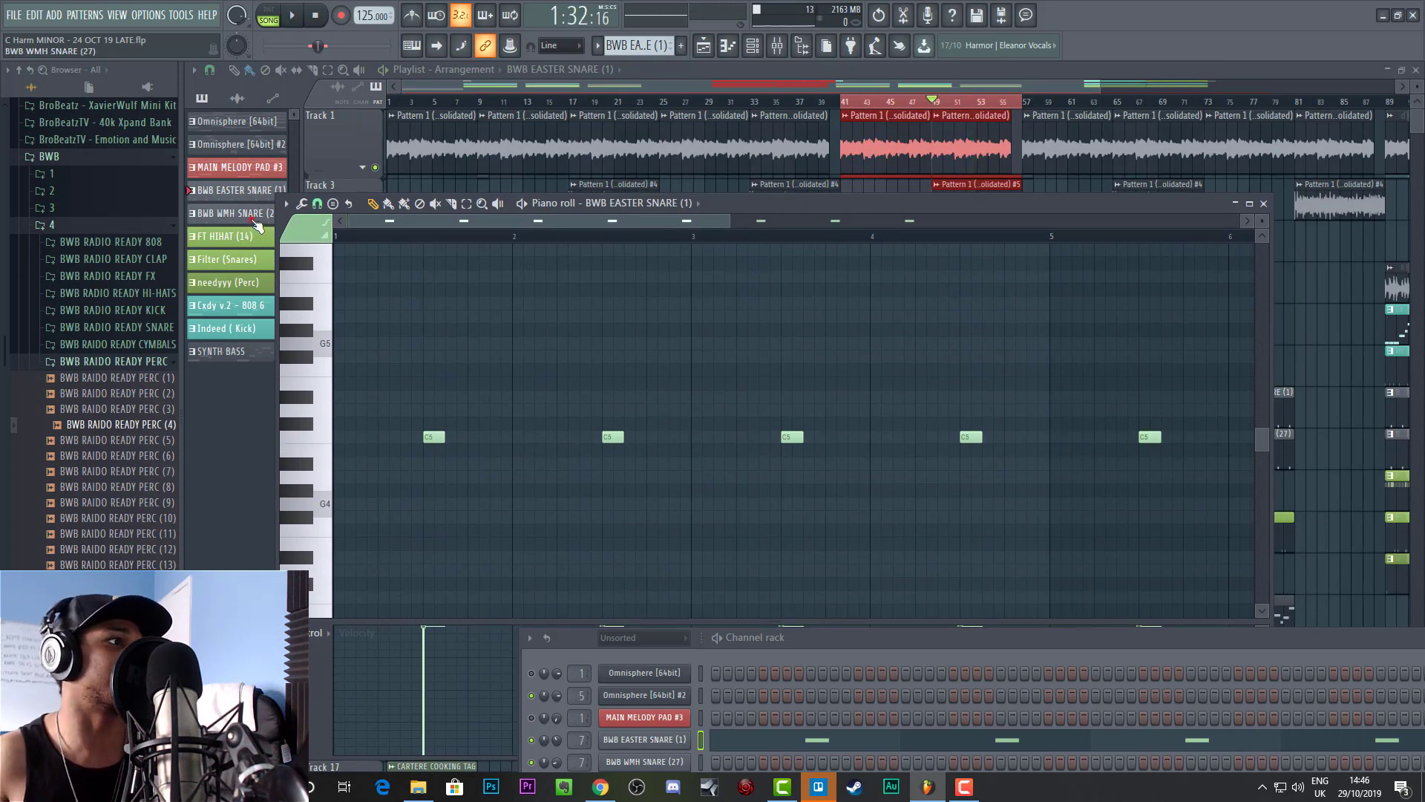
# Step: Select the BWB WMH SNARE (27) pattern, extend the channel rack to list every channel and view the snare's notes in the piano roll
pyautogui.click(245, 214)
pyautogui.moveTo(866, 627); pyautogui.dragTo(791, 444)
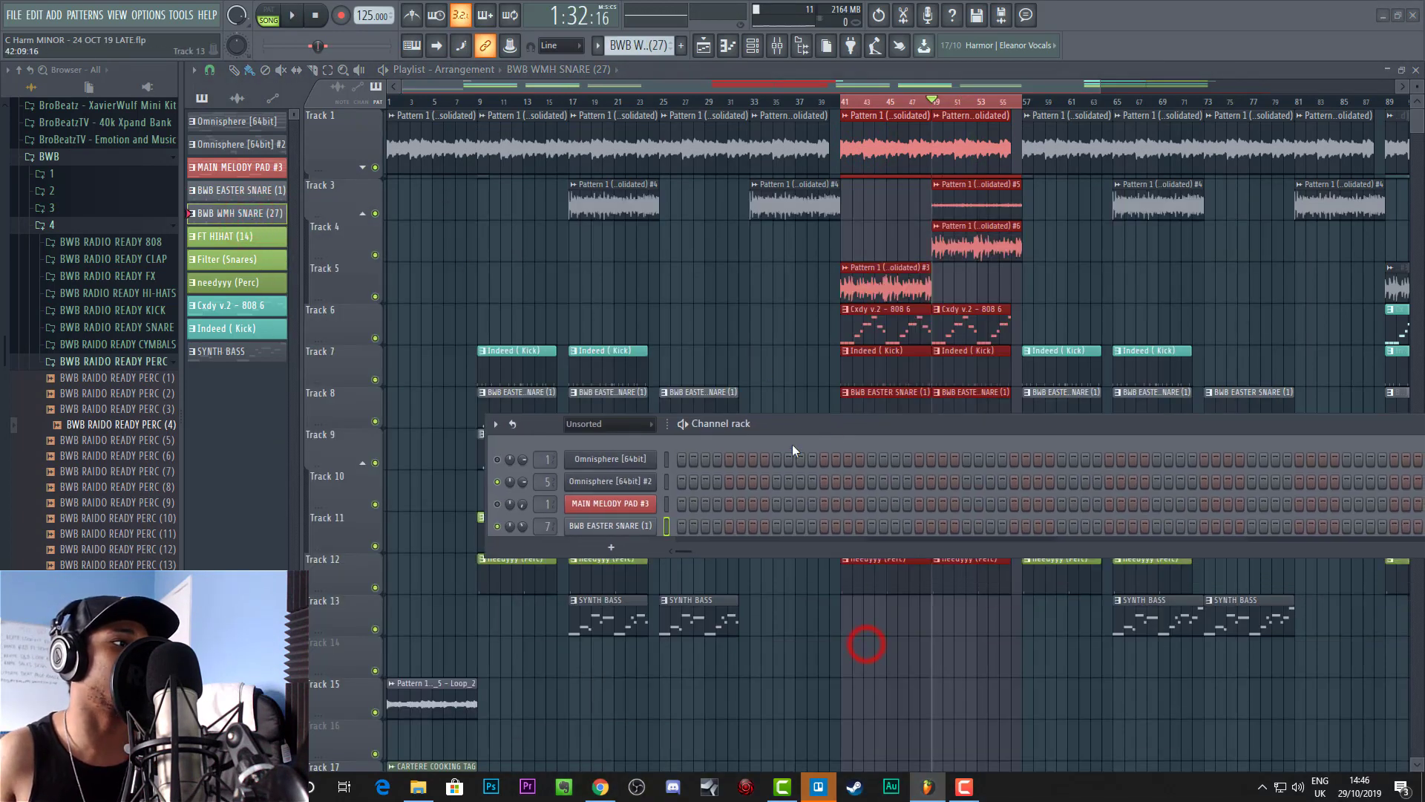
pyautogui.moveTo(746, 554); pyautogui.dragTo(765, 798)
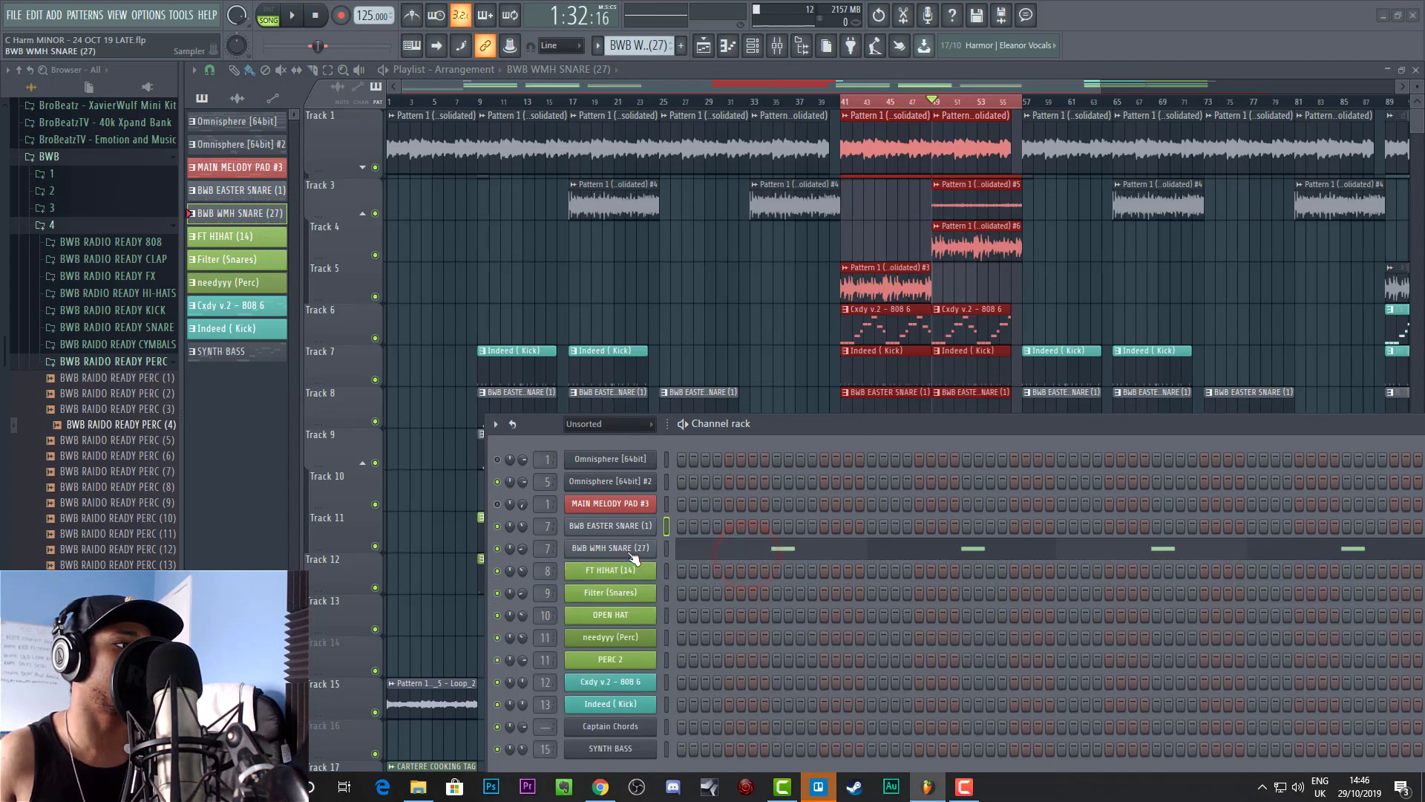
pyautogui.rightClick(635, 559)
pyautogui.click(697, 542)
pyautogui.moveTo(787, 421); pyautogui.dragTo(811, 677)
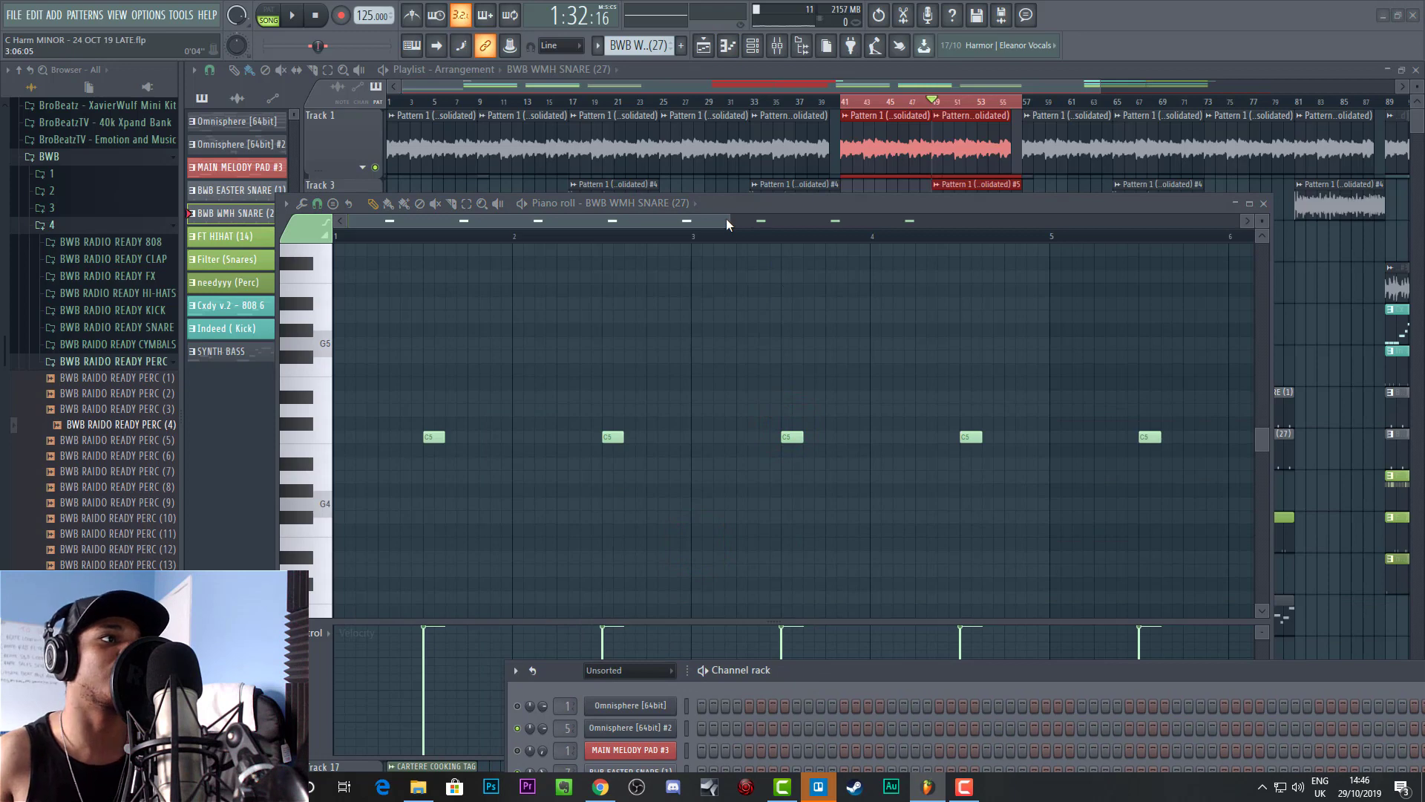
pyautogui.moveTo(728, 224); pyautogui.dragTo(726, 127)
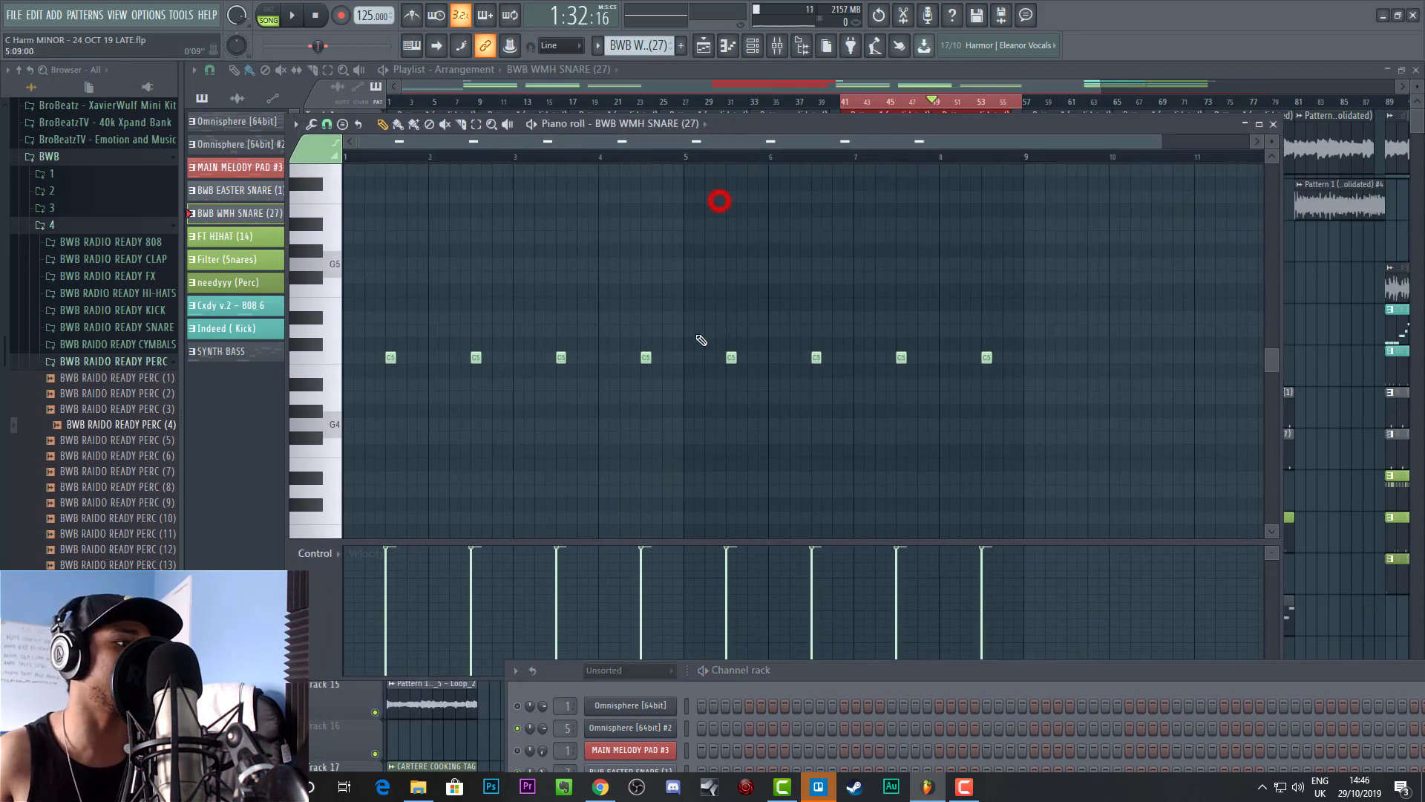
# Step: Solo the BWB WMH SNARE (27) channel, play it on its own and stop playback
pyautogui.moveTo(805, 675); pyautogui.dragTo(768, 381)
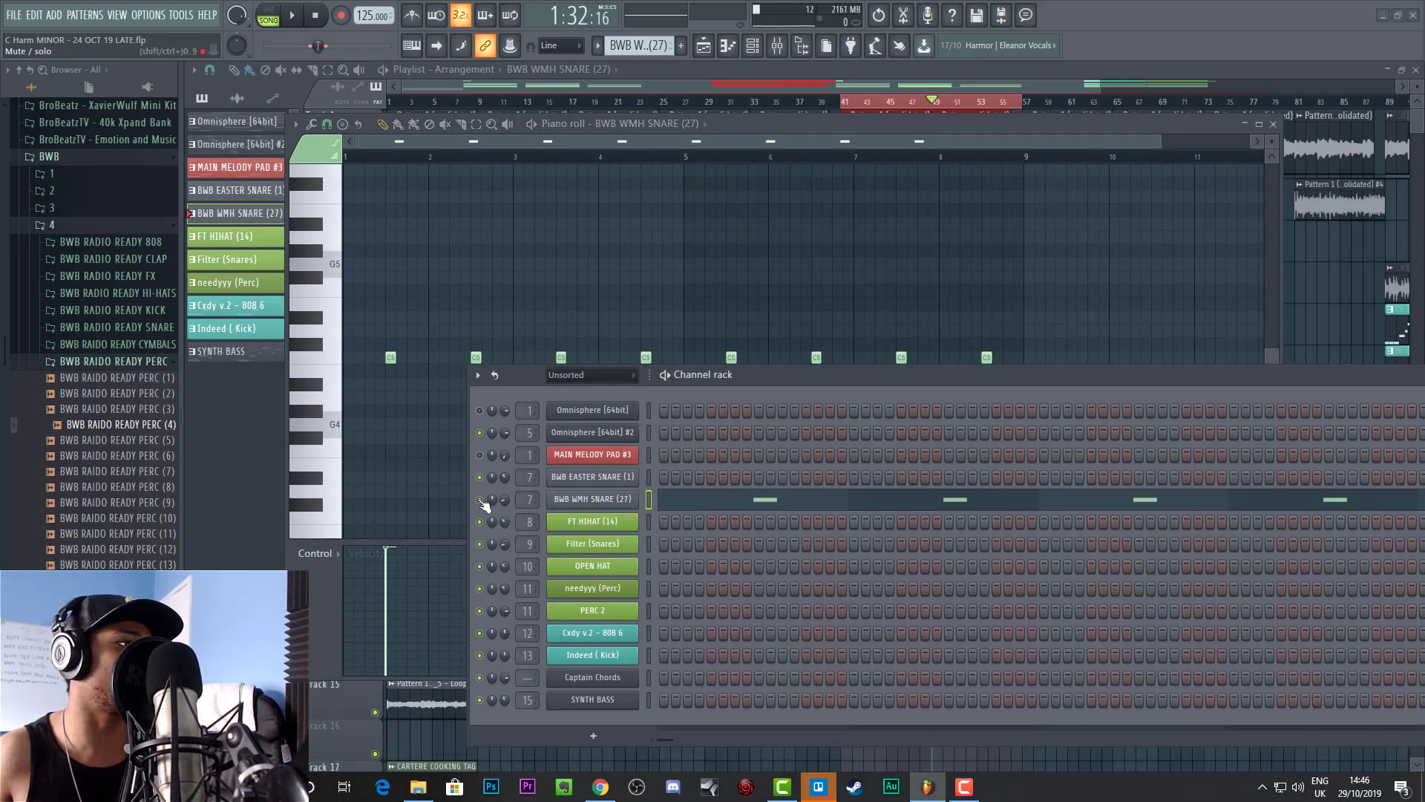
pyautogui.rightClick(480, 500)
pyautogui.click(515, 508)
pyautogui.press('space')
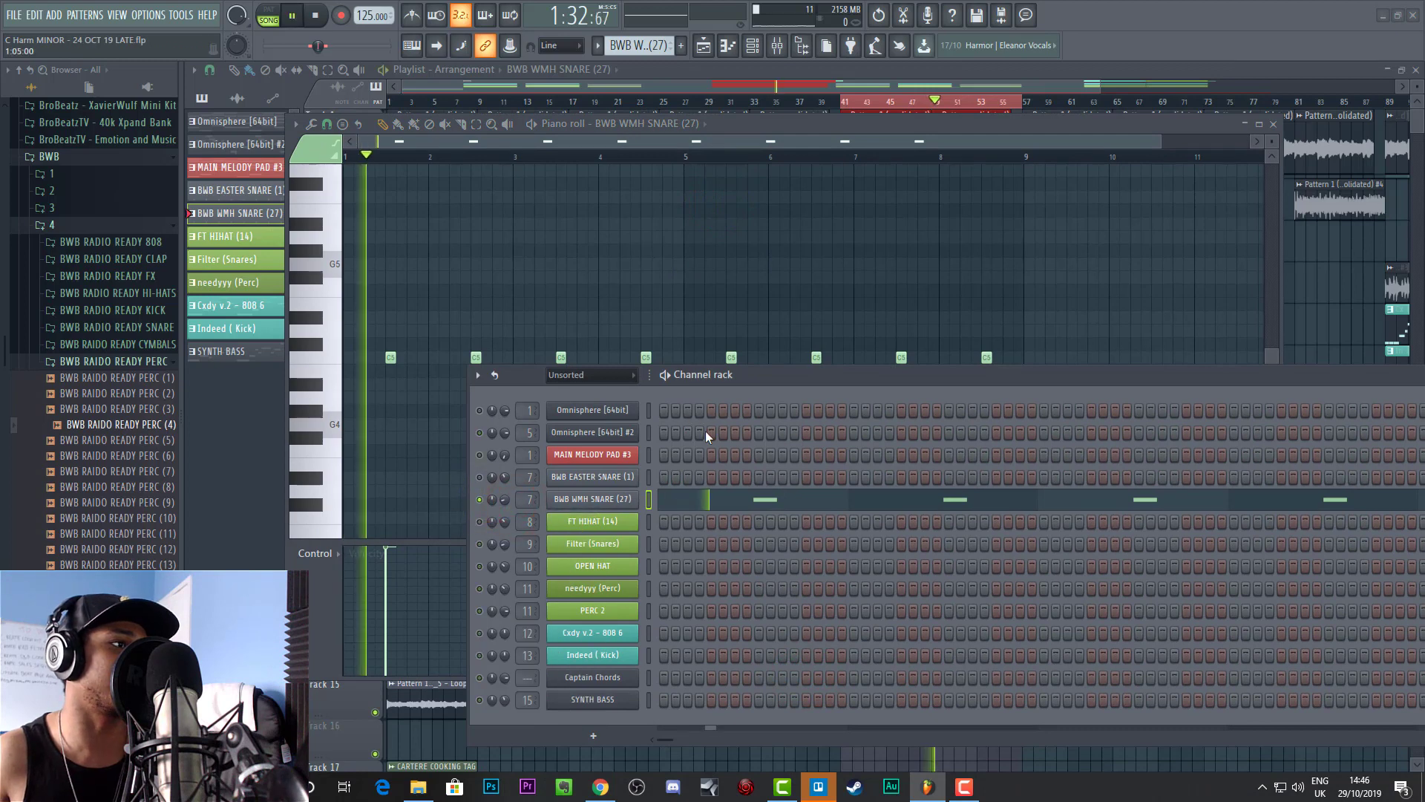
pyautogui.press('space')
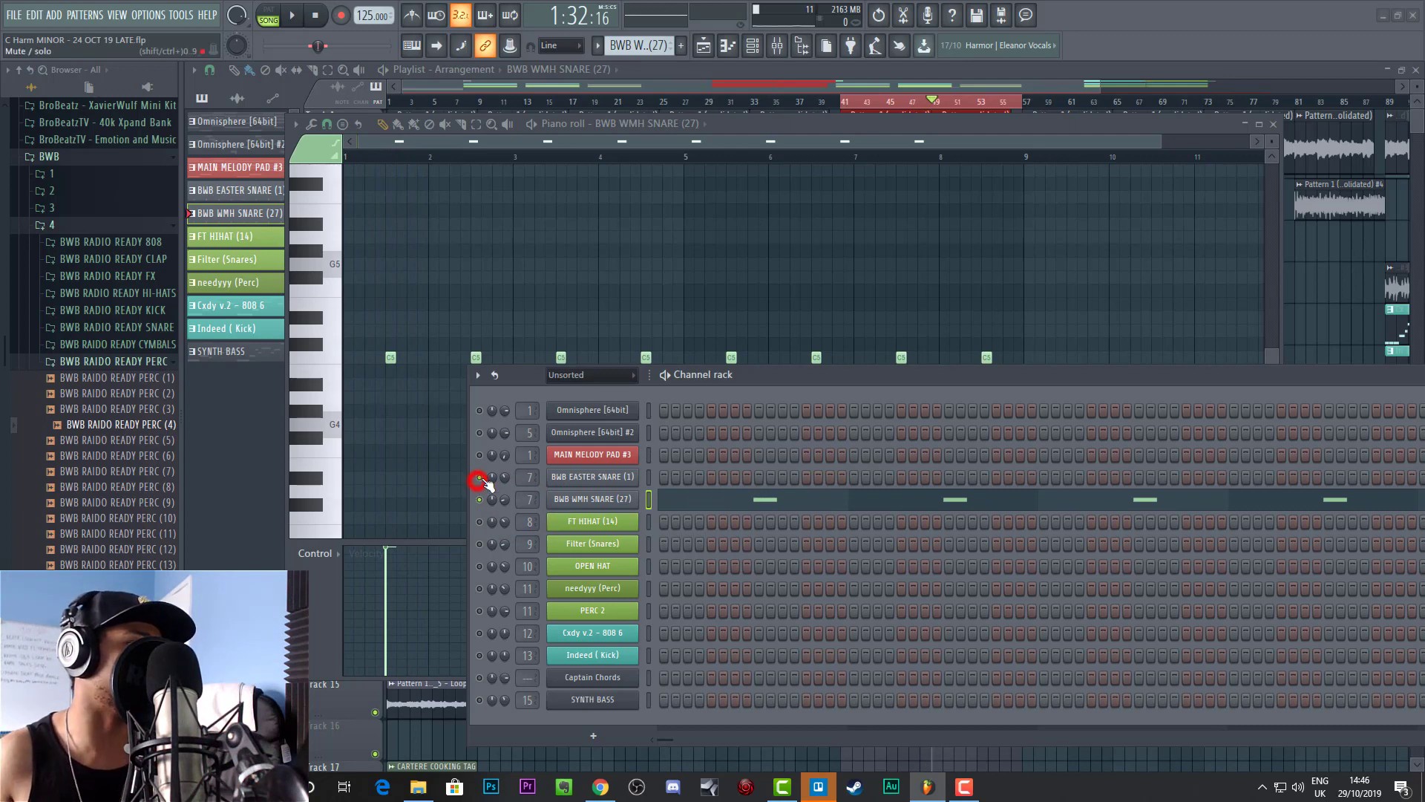
# Step: Solo the BWB EASTER SNARE (1) channel and audition it in comparison with BWB WMH SNARE (27)
pyautogui.rightClick(481, 480)
pyautogui.click(484, 483)
pyautogui.press('space')
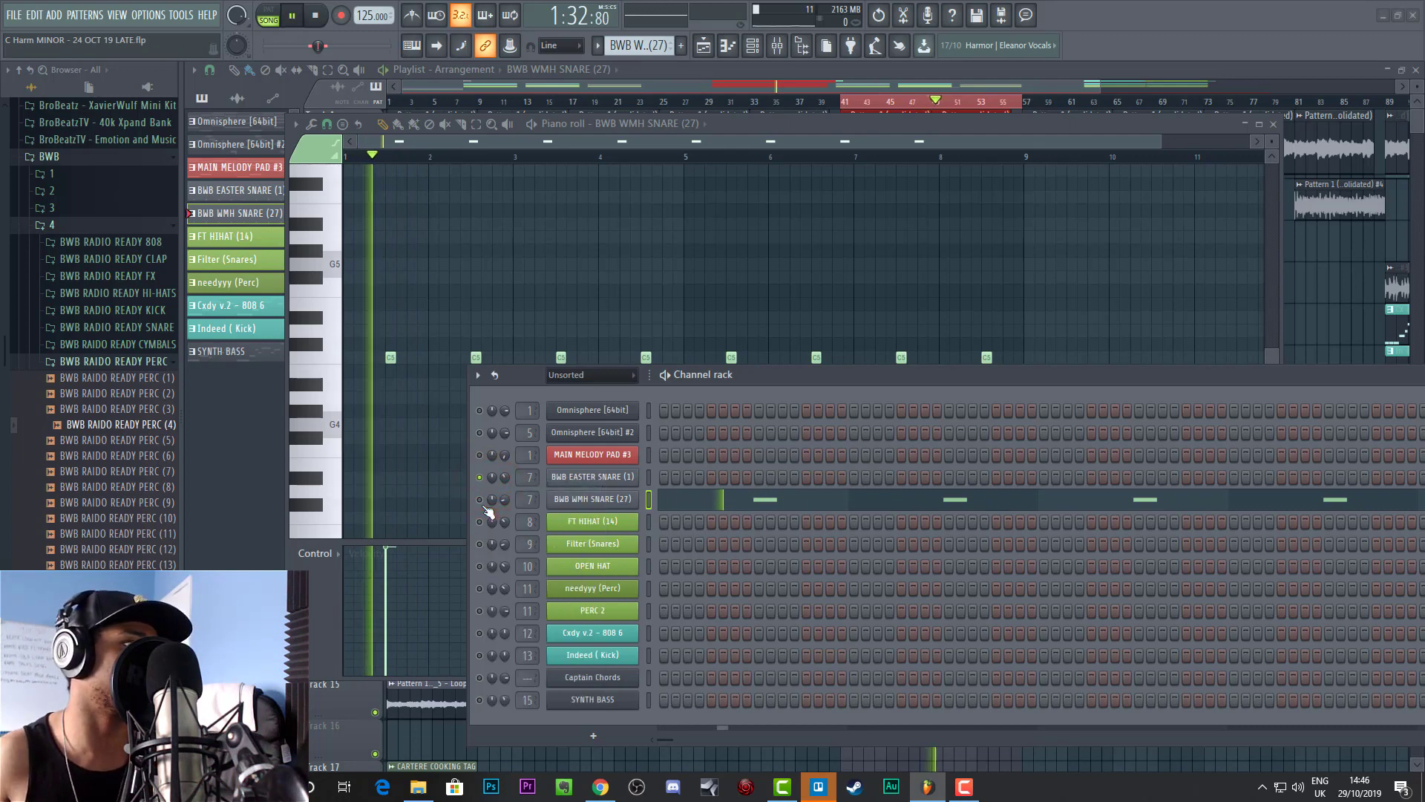
pyautogui.press('space')
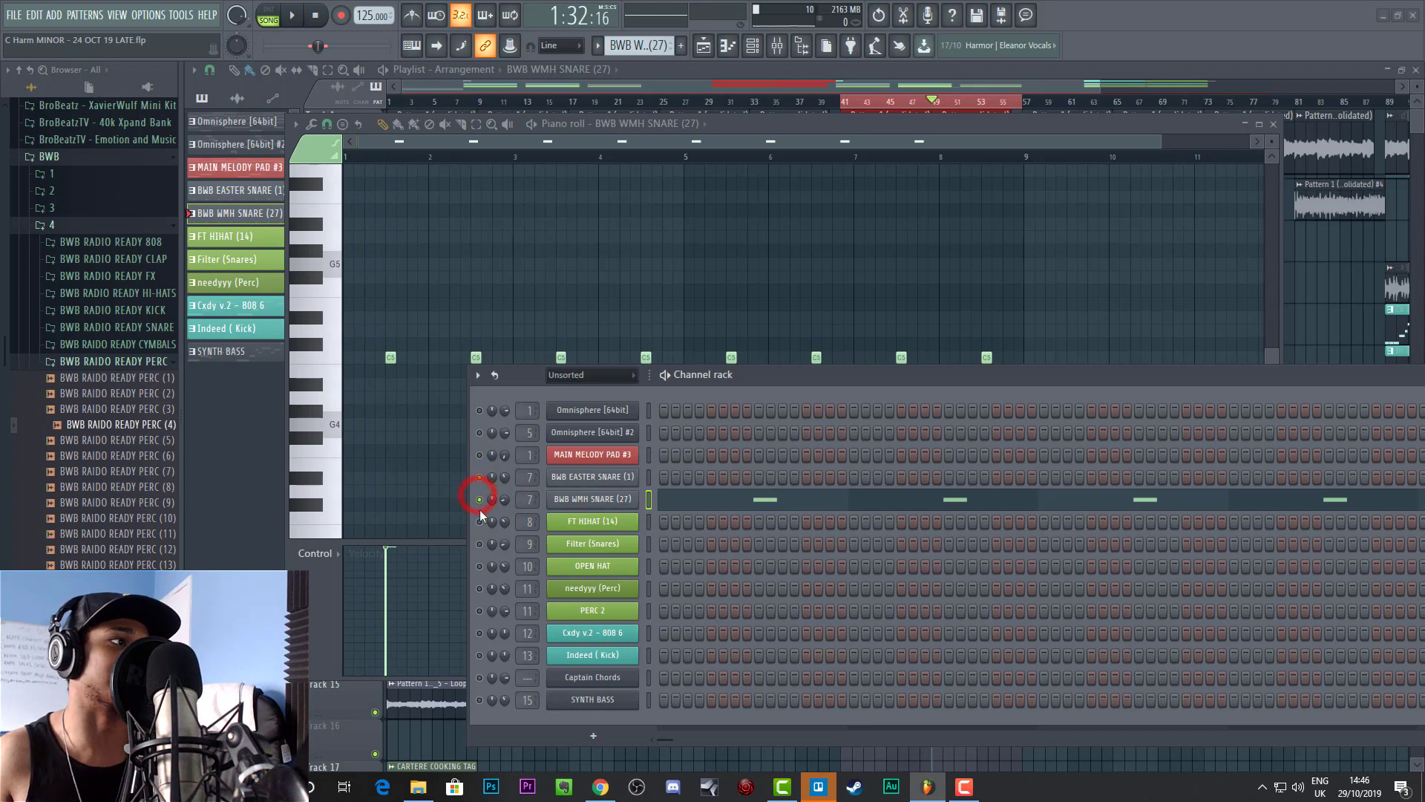
pyautogui.press('space')
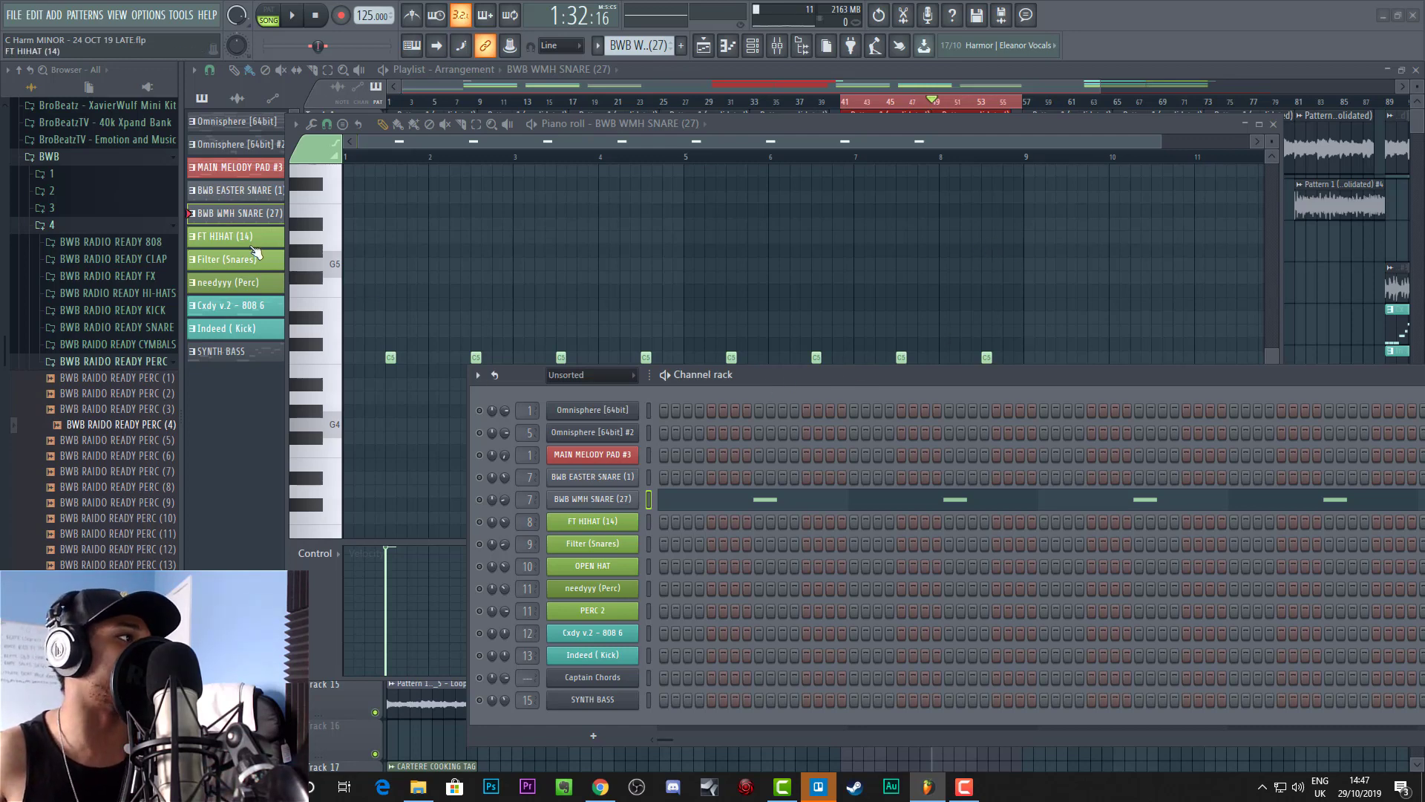
# Step: Select the FT HIHAT (14) pattern, enable only its channel and play it with its notes open in the piano roll
pyautogui.click(230, 236)
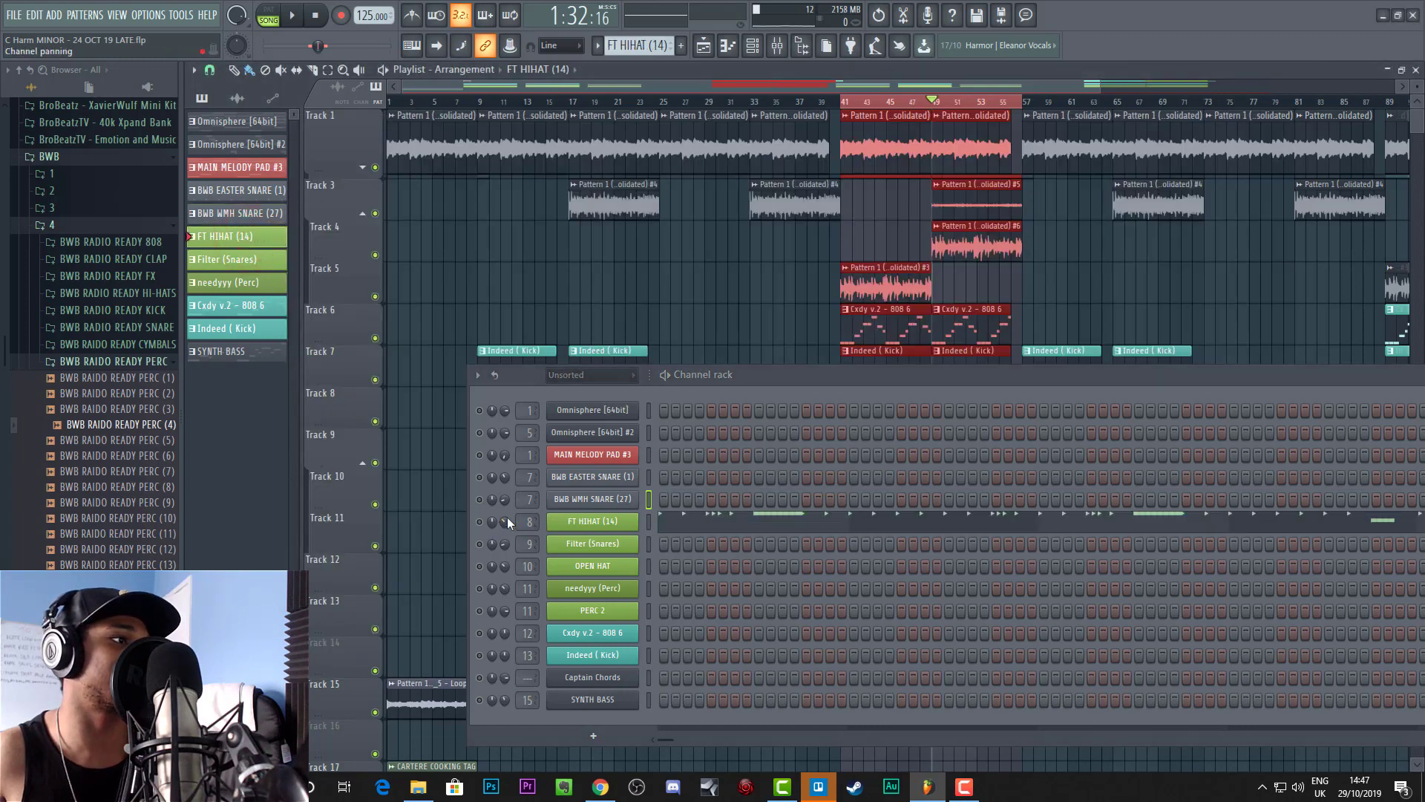
pyautogui.rightClick(575, 519)
pyautogui.click(482, 521)
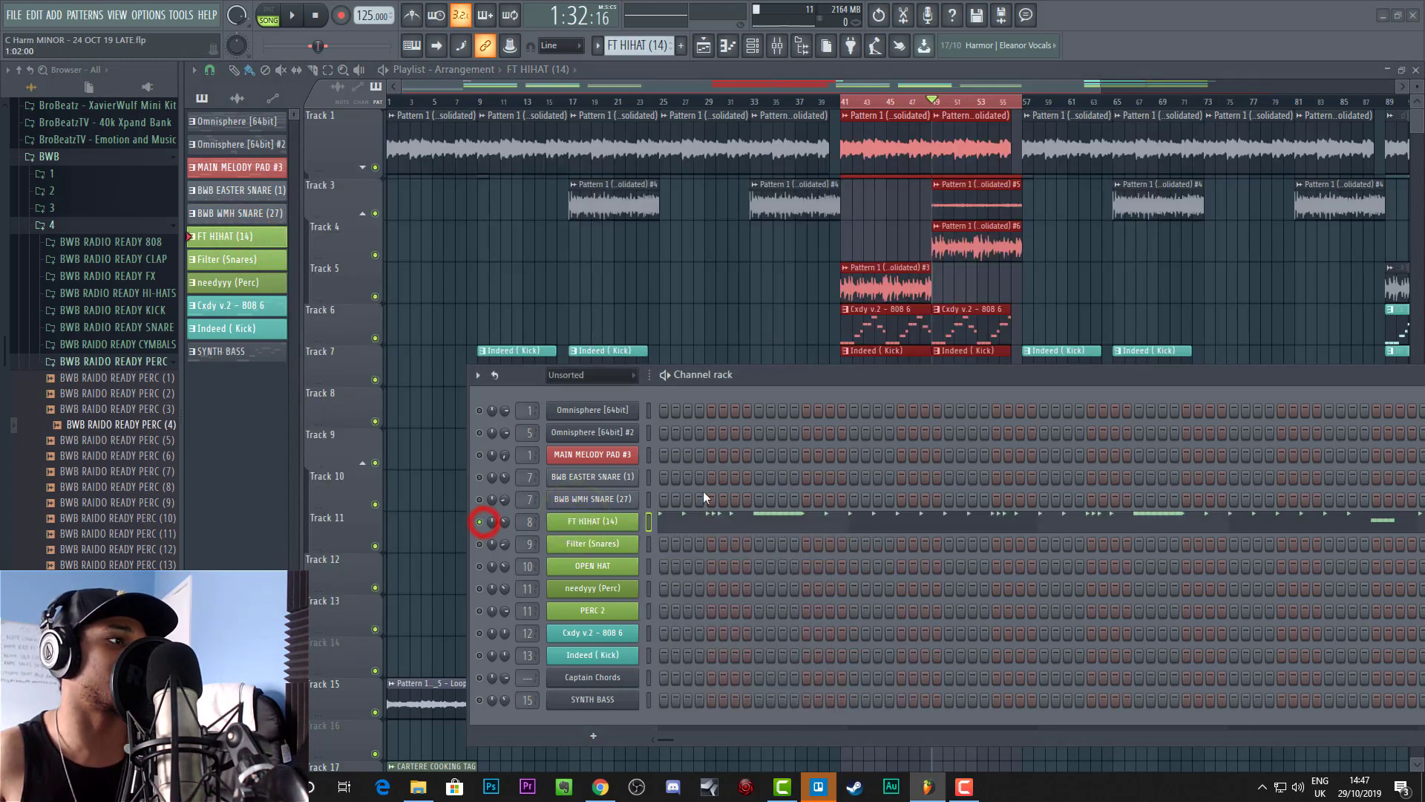
pyautogui.press('space')
pyautogui.rightClick(603, 523)
pyautogui.click(668, 522)
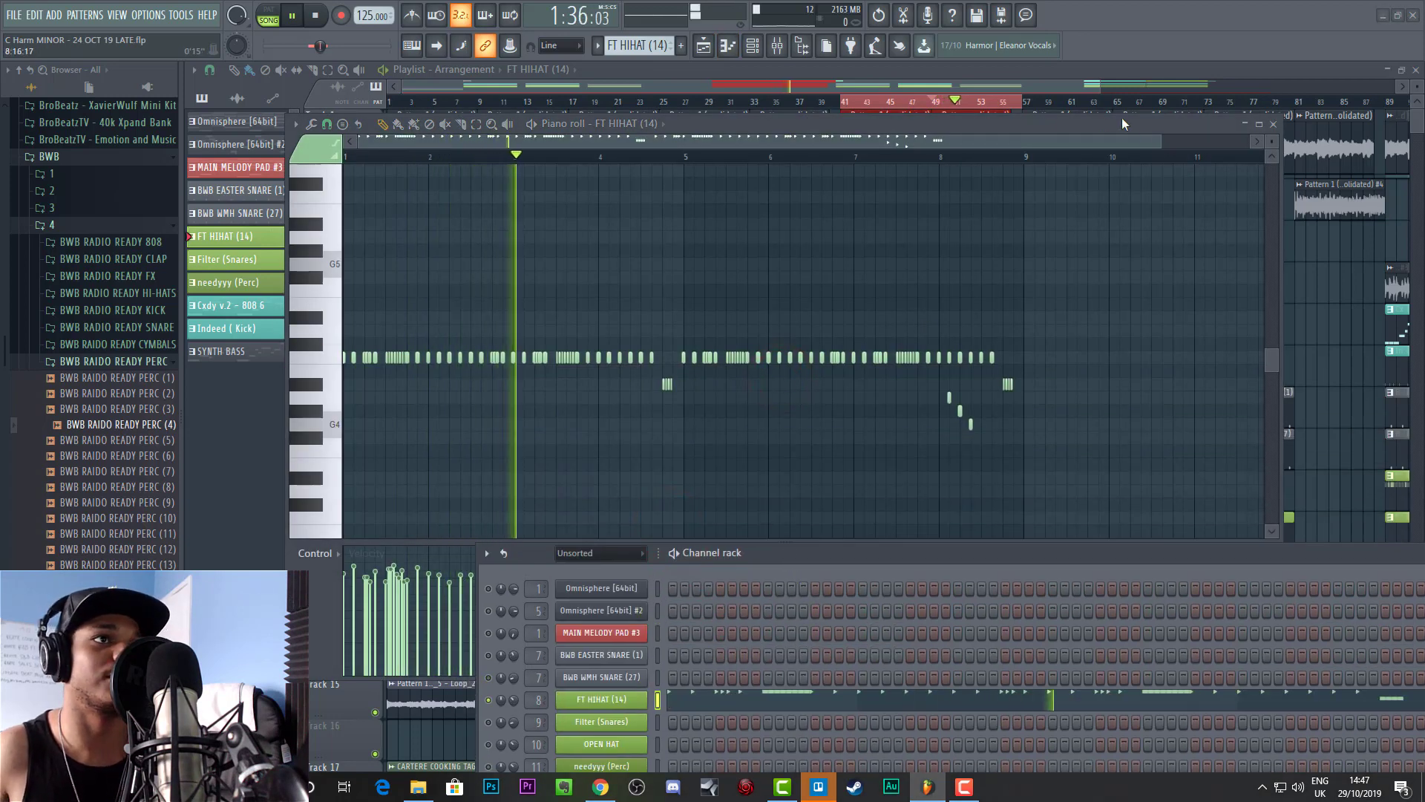
# Step: Examine the hi-hat notes in bars 5 to 8, stop playback and move the piano roll clear of the playlist
pyautogui.moveTo(1159, 142)
pyautogui.mouseDown()
pyautogui.moveTo(841, 204)
pyautogui.moveTo(764, 210)
pyautogui.moveTo(750, 182)
pyautogui.moveTo(772, 145)
pyautogui.moveTo(973, 145)
pyautogui.mouseUp()
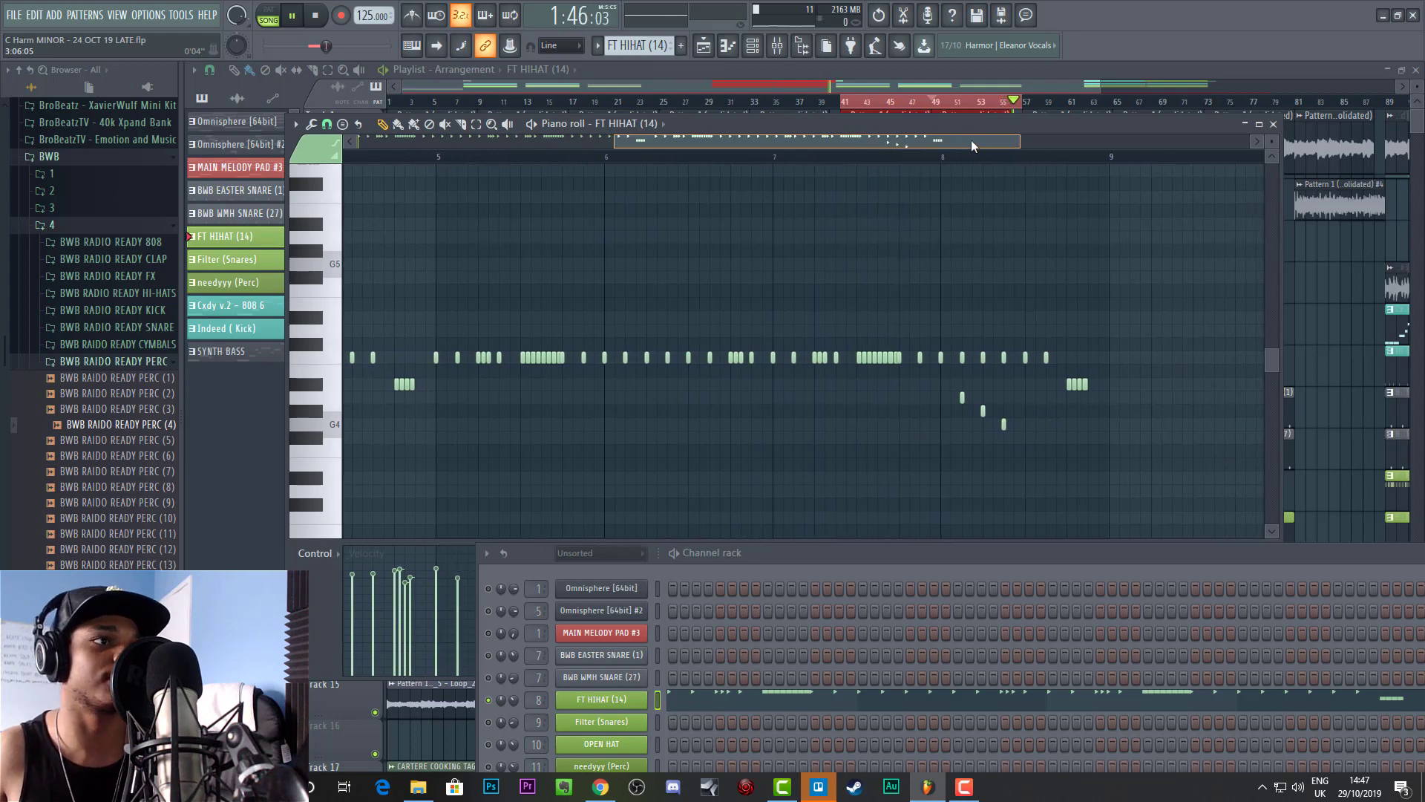
pyautogui.press('space')
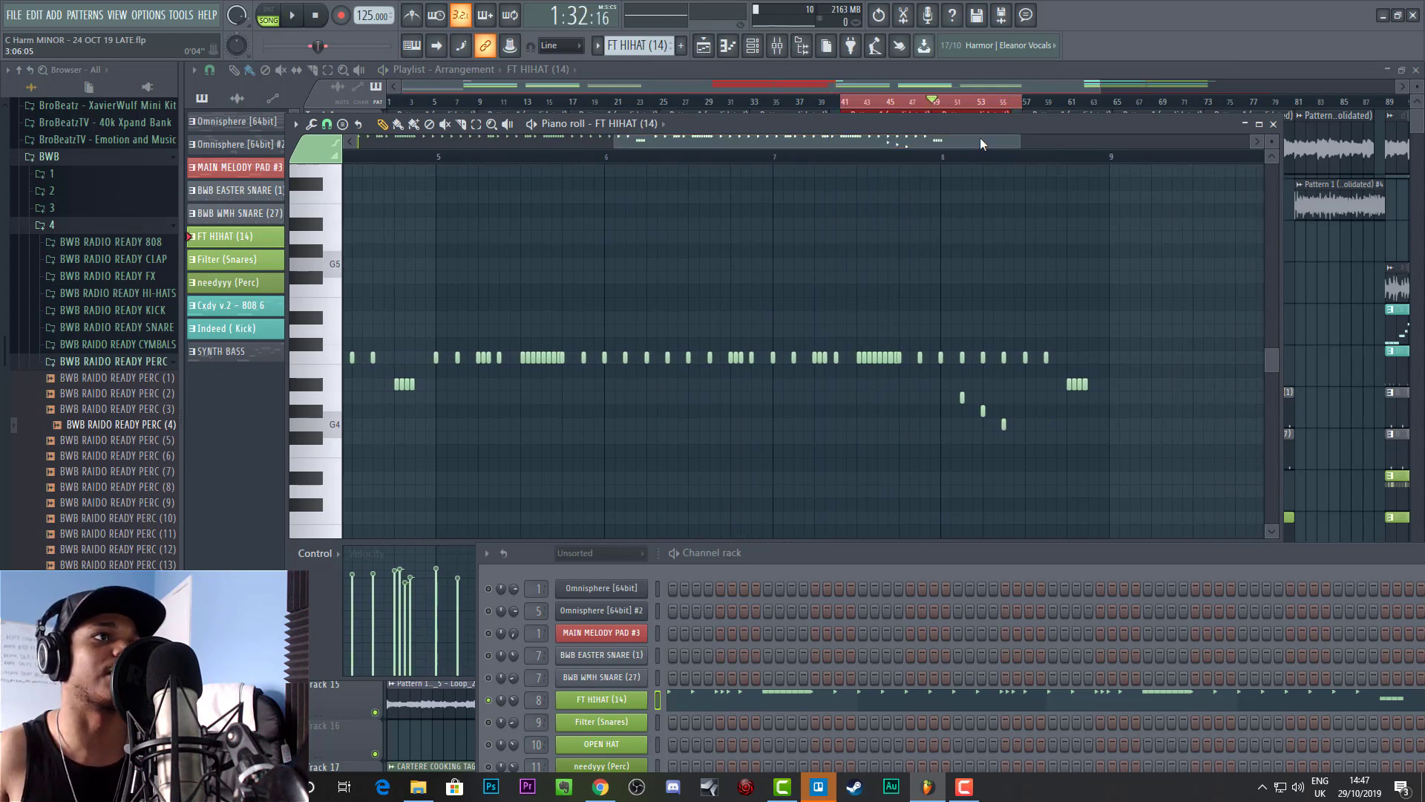
pyautogui.moveTo(1063, 121); pyautogui.dragTo(1069, 303)
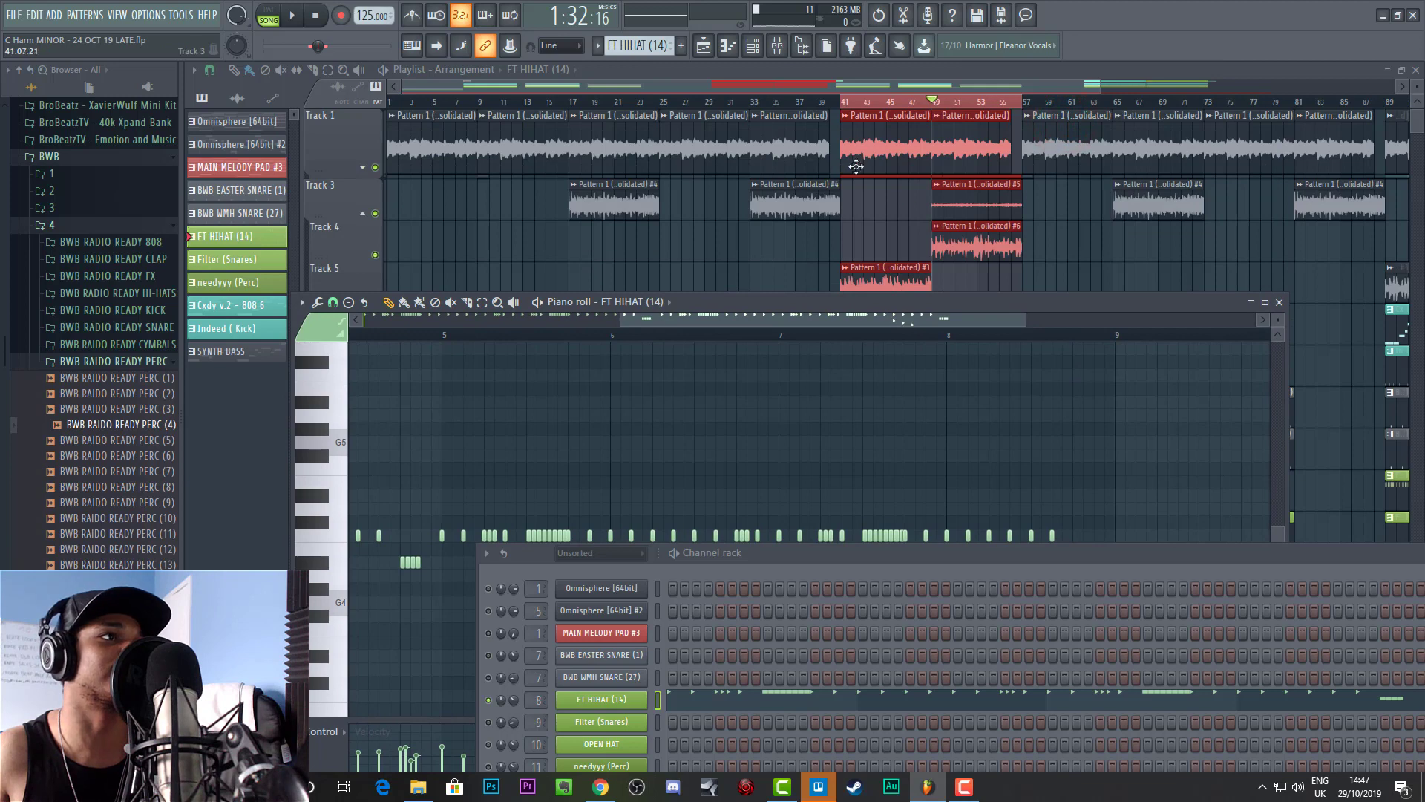
pyautogui.moveTo(900, 304); pyautogui.dragTo(999, 559)
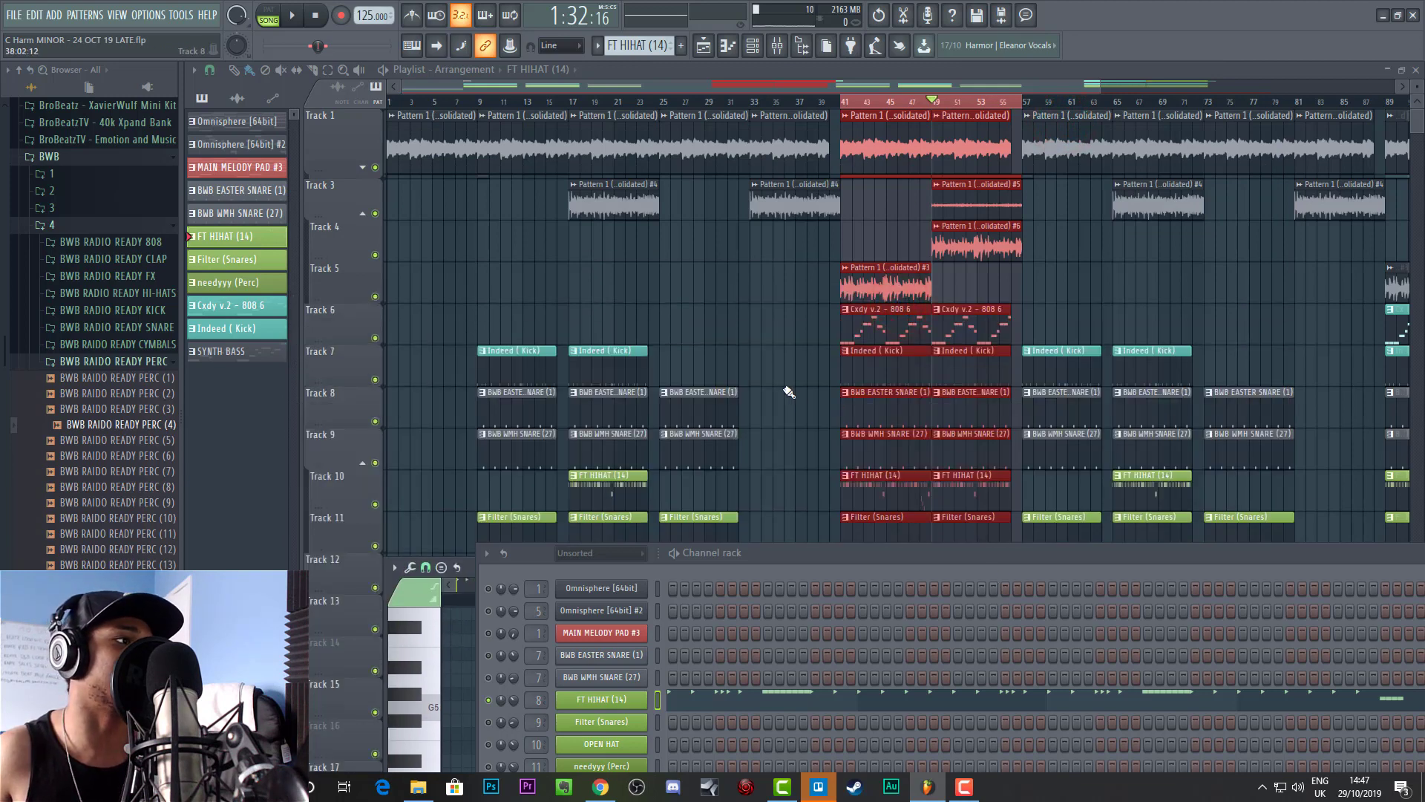
# Step: Set the playlist loop range to bars 17 to 25 and start playback
pyautogui.scroll(-2, 763, 334)
pyautogui.click(569, 102)
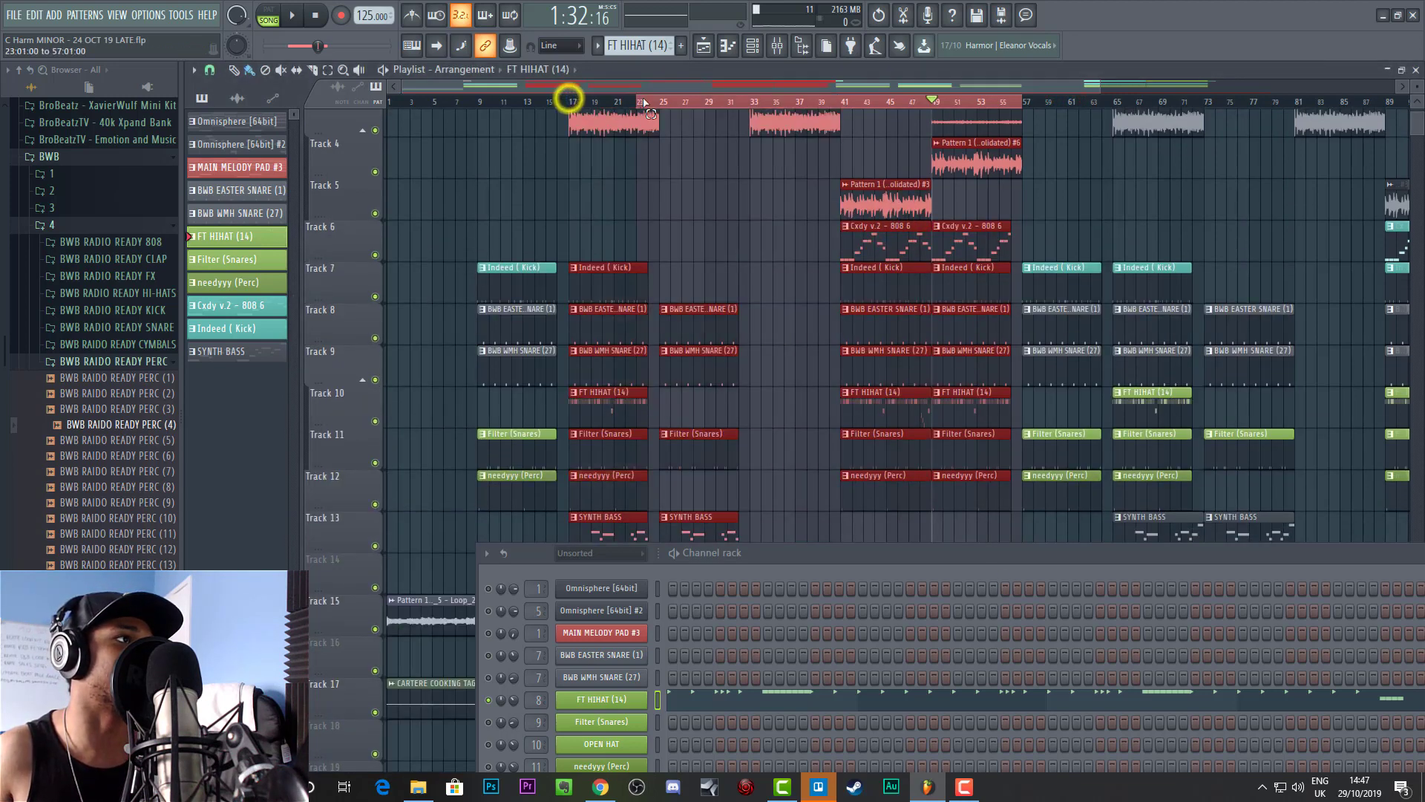
pyautogui.moveTo(570, 103); pyautogui.dragTo(665, 107)
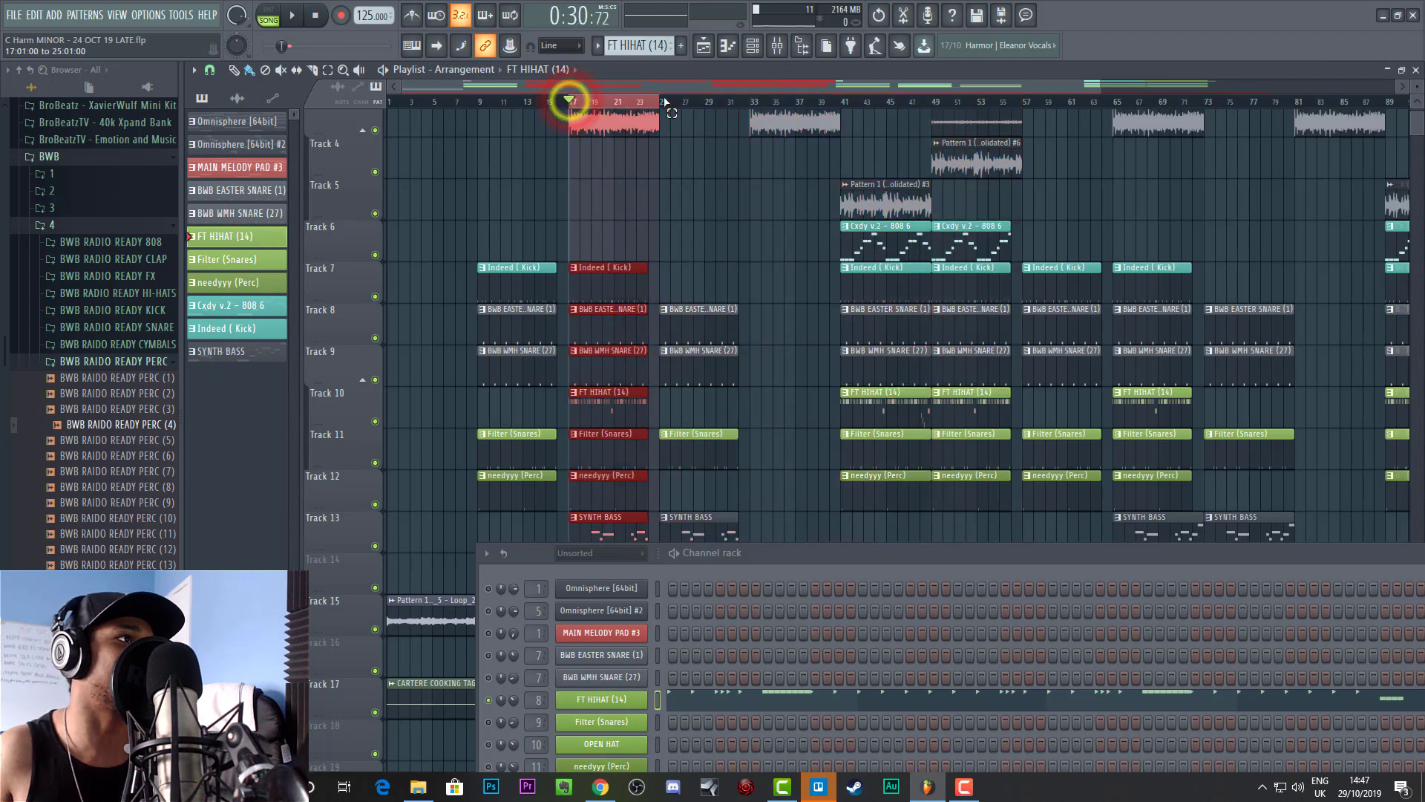
pyautogui.press('space')
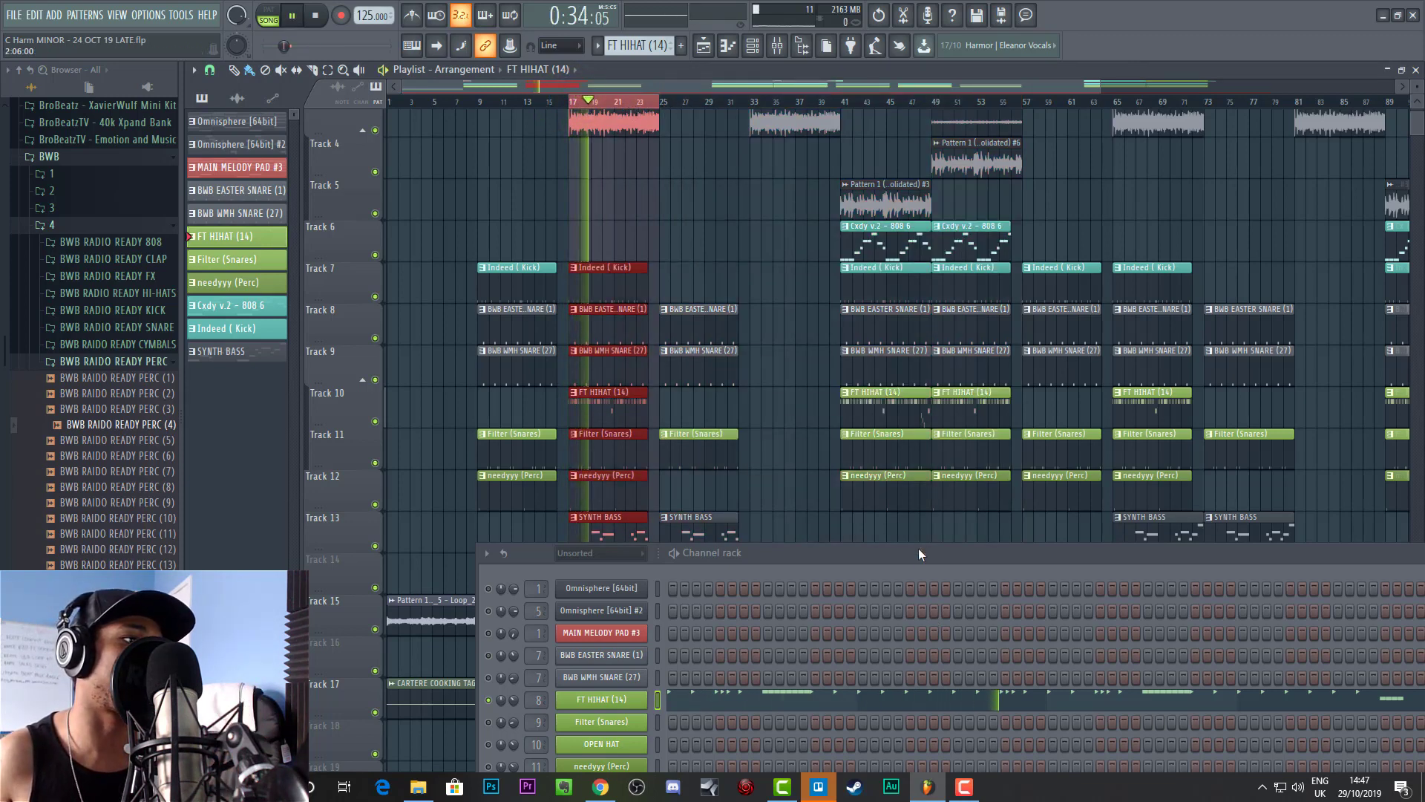
# Step: Open the FT HIHAT (14) notes in the piano roll during playback, follow them through bars 1 to 8, and uncover the playlist again
pyautogui.moveTo(918, 548); pyautogui.dragTo(838, 336)
pyautogui.rightClick(571, 481)
pyautogui.click(599, 478)
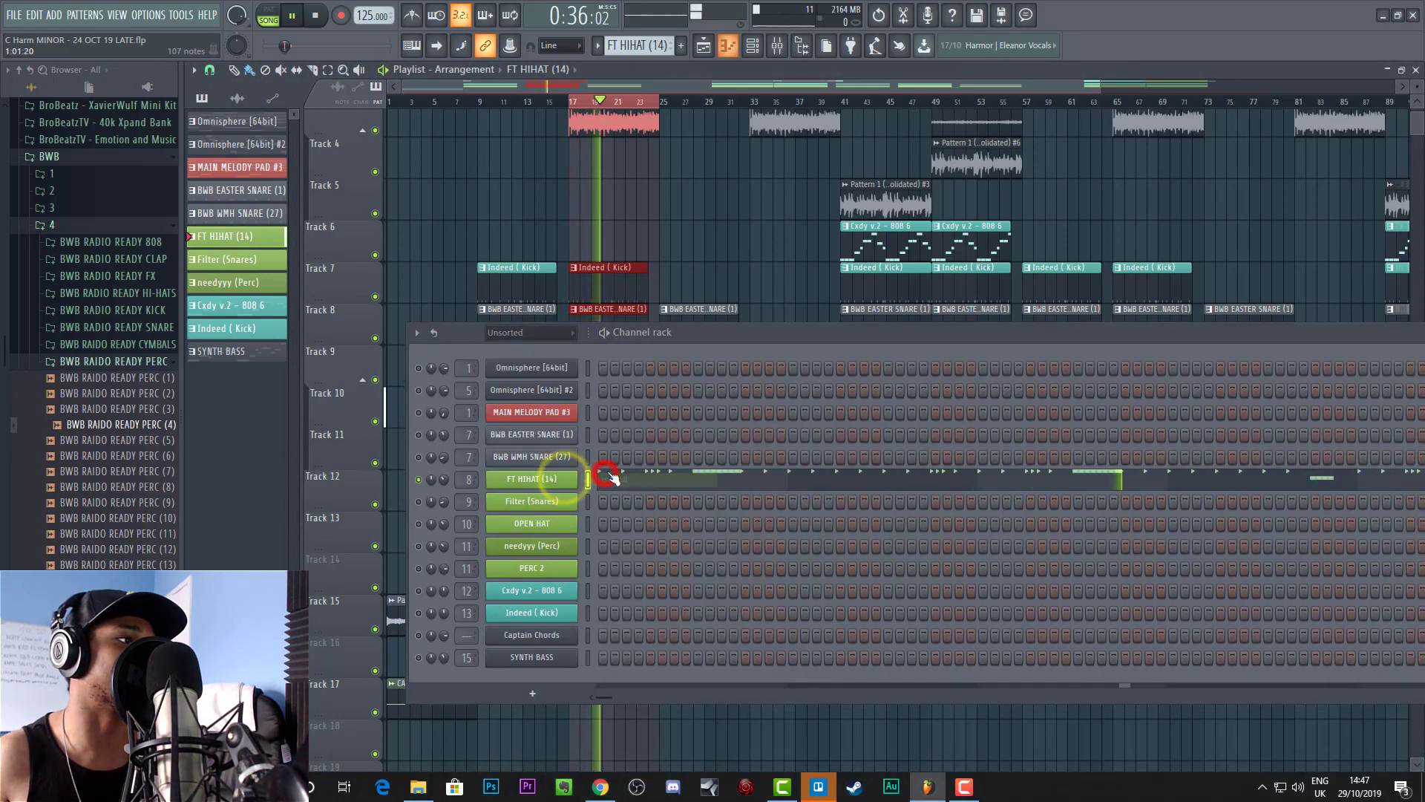
pyautogui.rightClick(586, 484)
pyautogui.click(607, 479)
pyautogui.moveTo(719, 331); pyautogui.dragTo(760, 660)
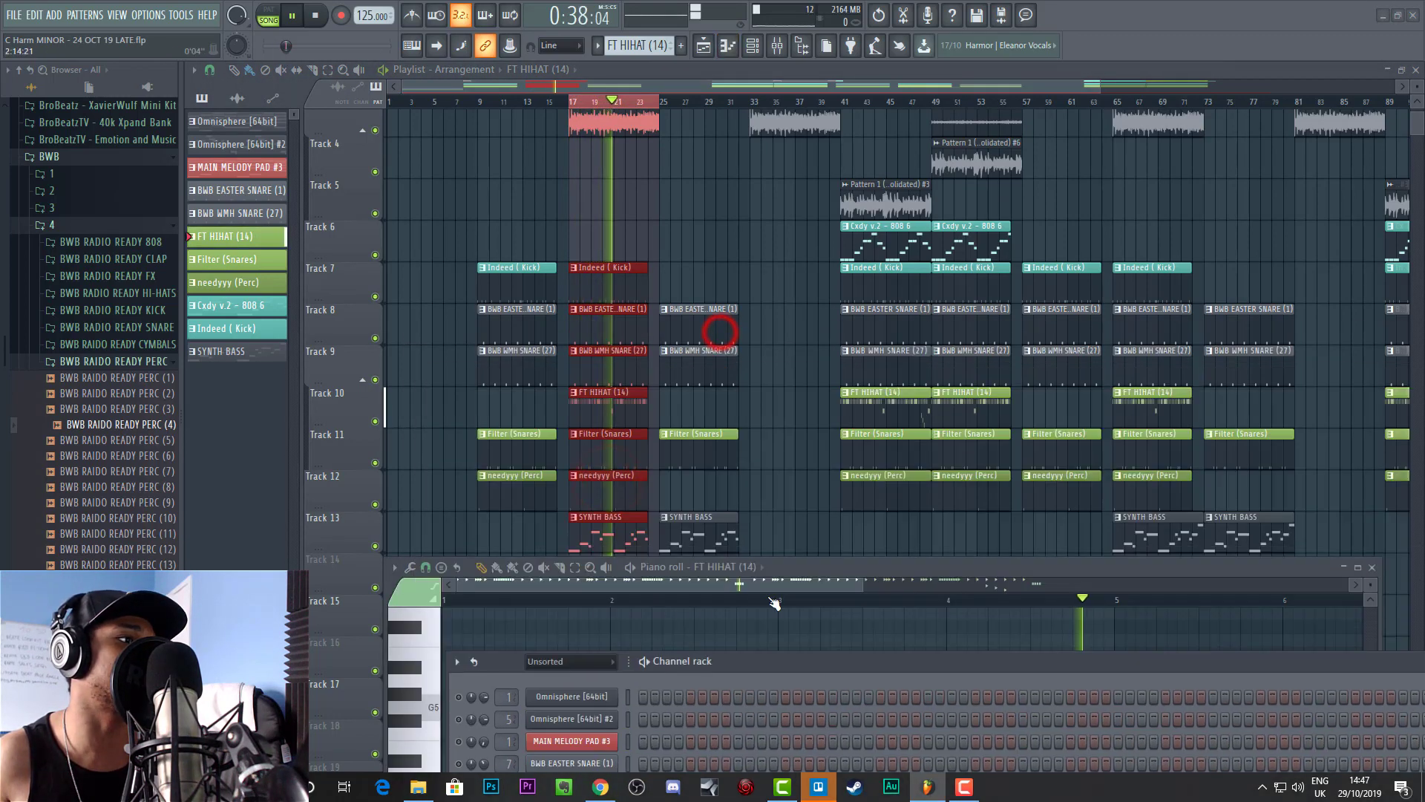
pyautogui.moveTo(822, 566); pyautogui.dragTo(992, 191)
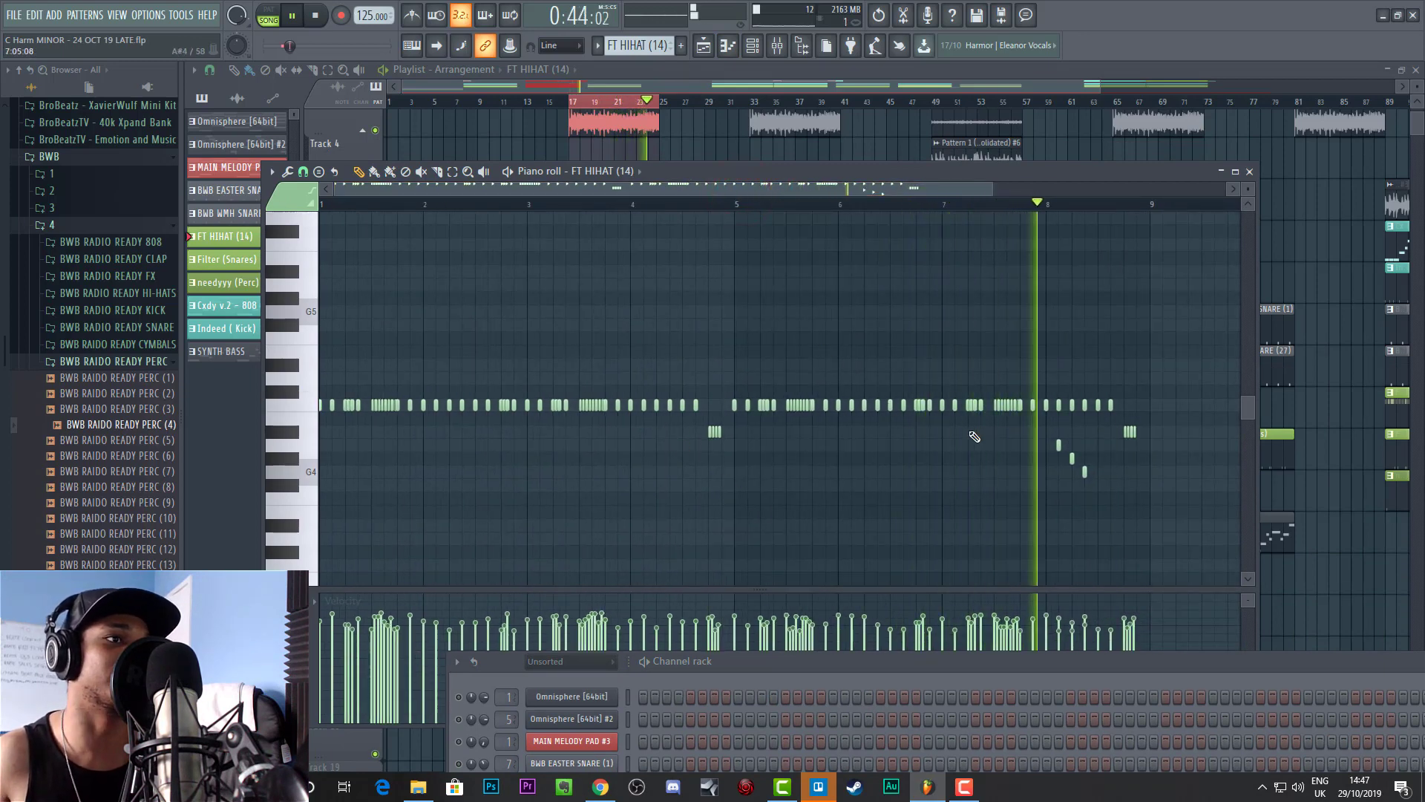
pyautogui.moveTo(781, 181); pyautogui.dragTo(919, 644)
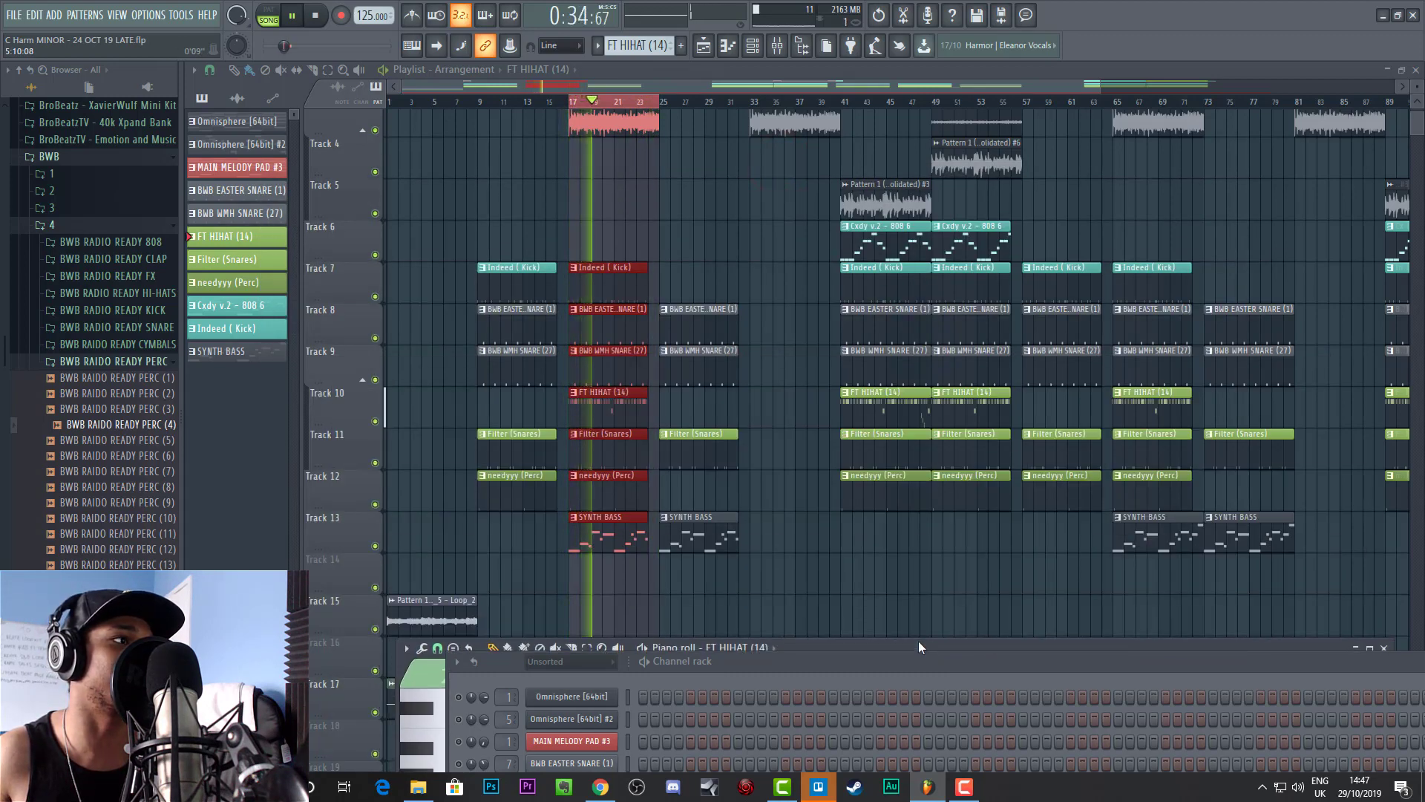
pyautogui.moveTo(920, 642); pyautogui.dragTo(919, 635)
# Step: Stop playback and extend the FT HIHAT (14) clip at bar 17 to the full eight bars, leaving no stray clip beside it
pyautogui.press('space')
pyautogui.click(706, 404)
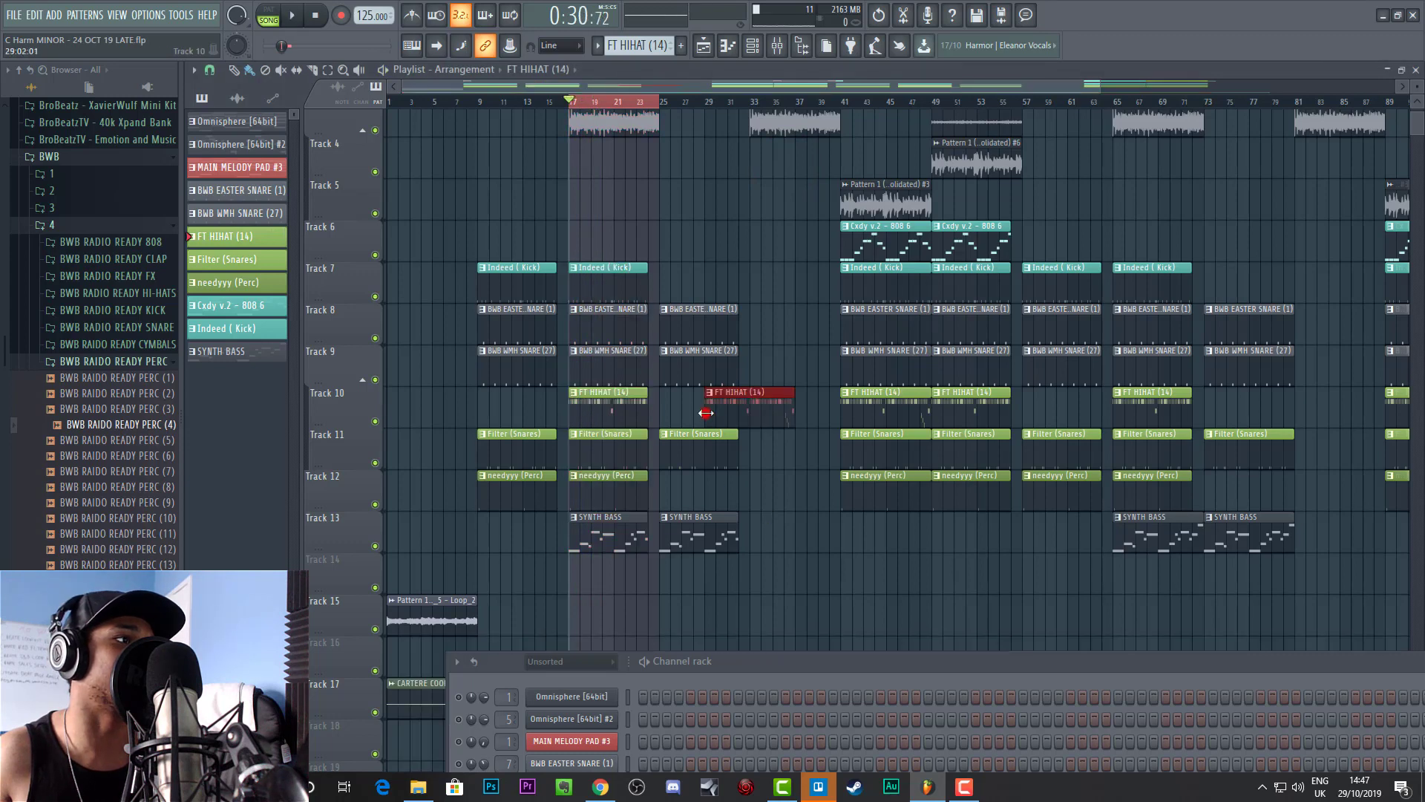
pyautogui.moveTo(648, 407); pyautogui.dragTo(668, 414)
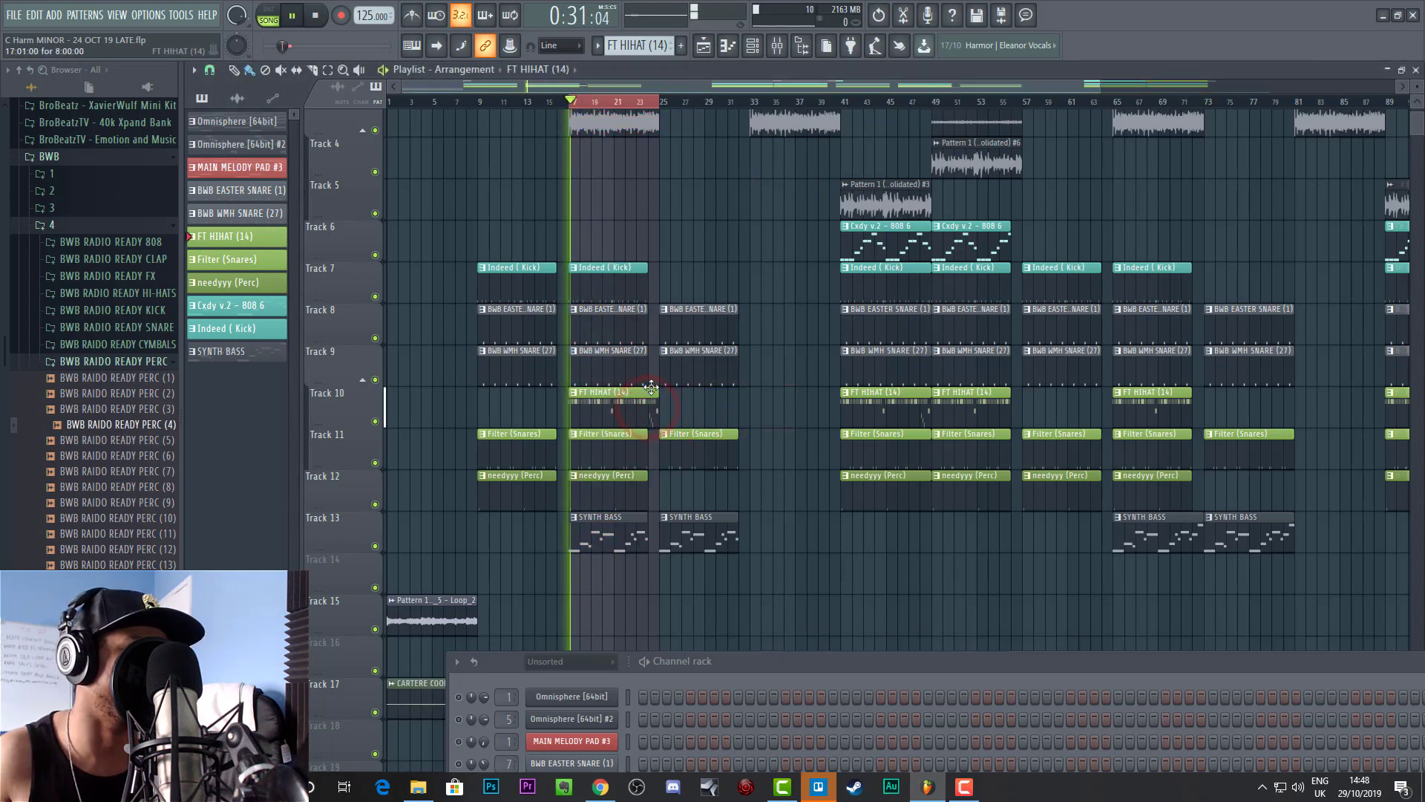
# Step: Play the hi-hat from about bar 23 with the FT HIHAT (14) notes open in the piano roll, and stop playback
pyautogui.click(637, 100)
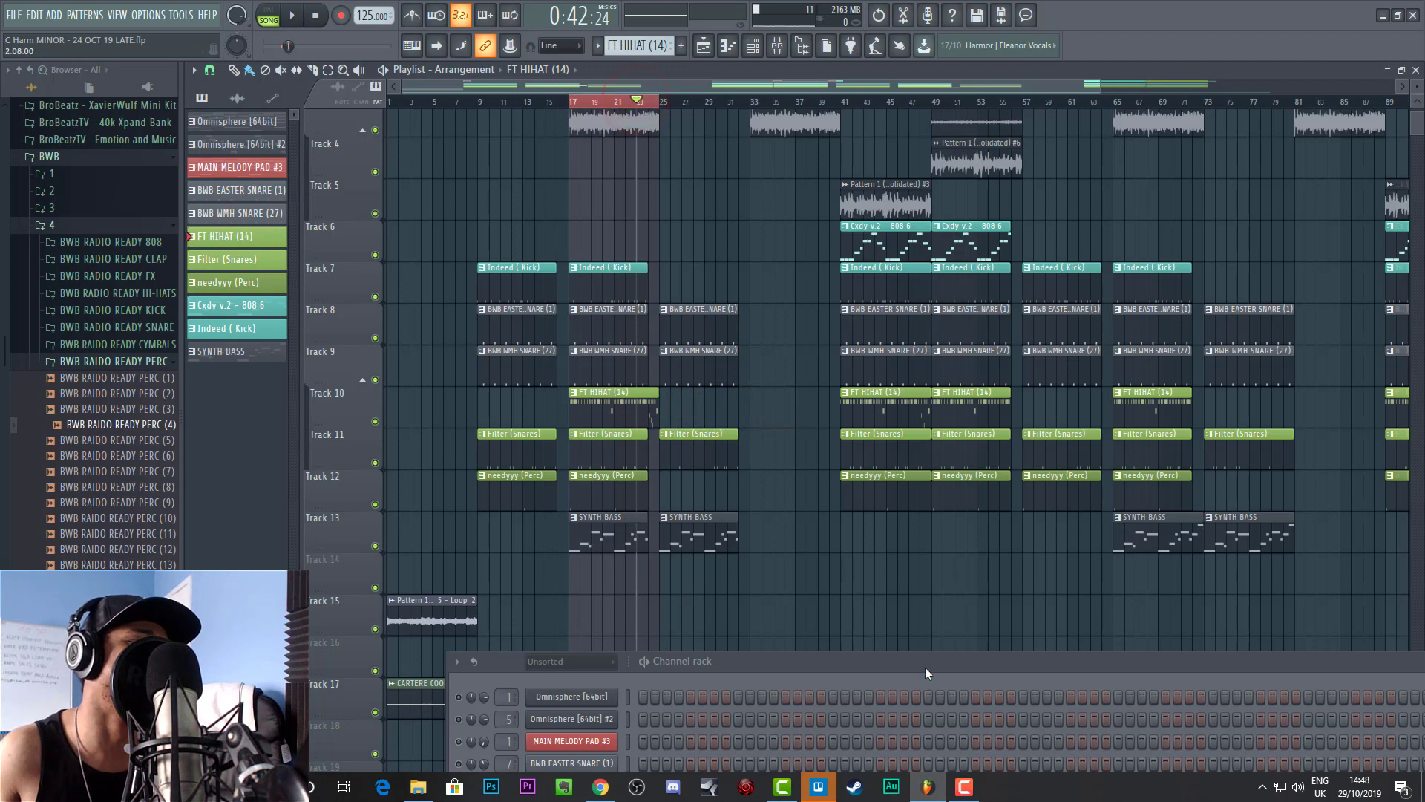
pyautogui.moveTo(925, 665); pyautogui.dragTo(827, 358)
pyautogui.rightClick(524, 499)
pyautogui.click(608, 512)
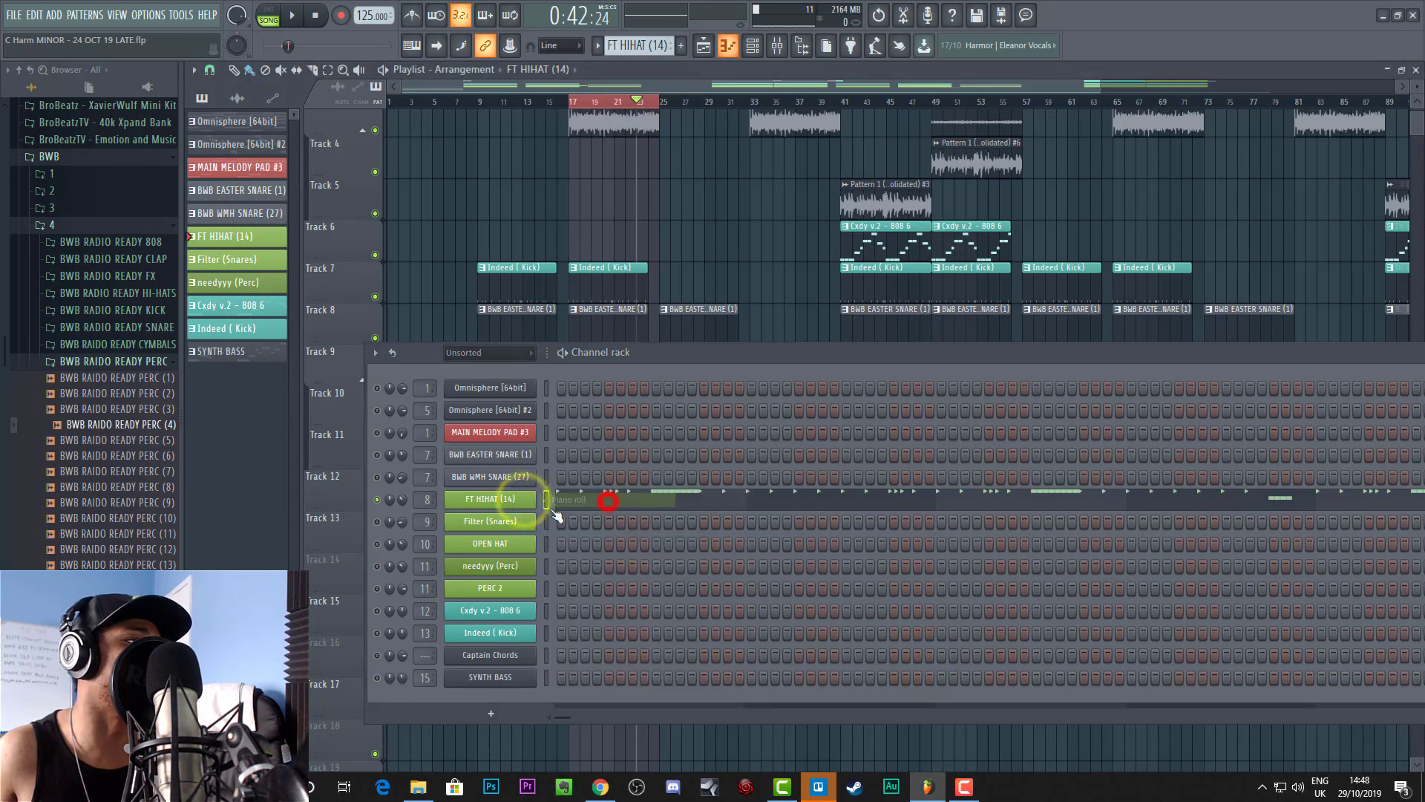
pyautogui.rightClick(518, 500)
pyautogui.click(550, 499)
pyautogui.moveTo(708, 355); pyautogui.dragTo(1050, 338)
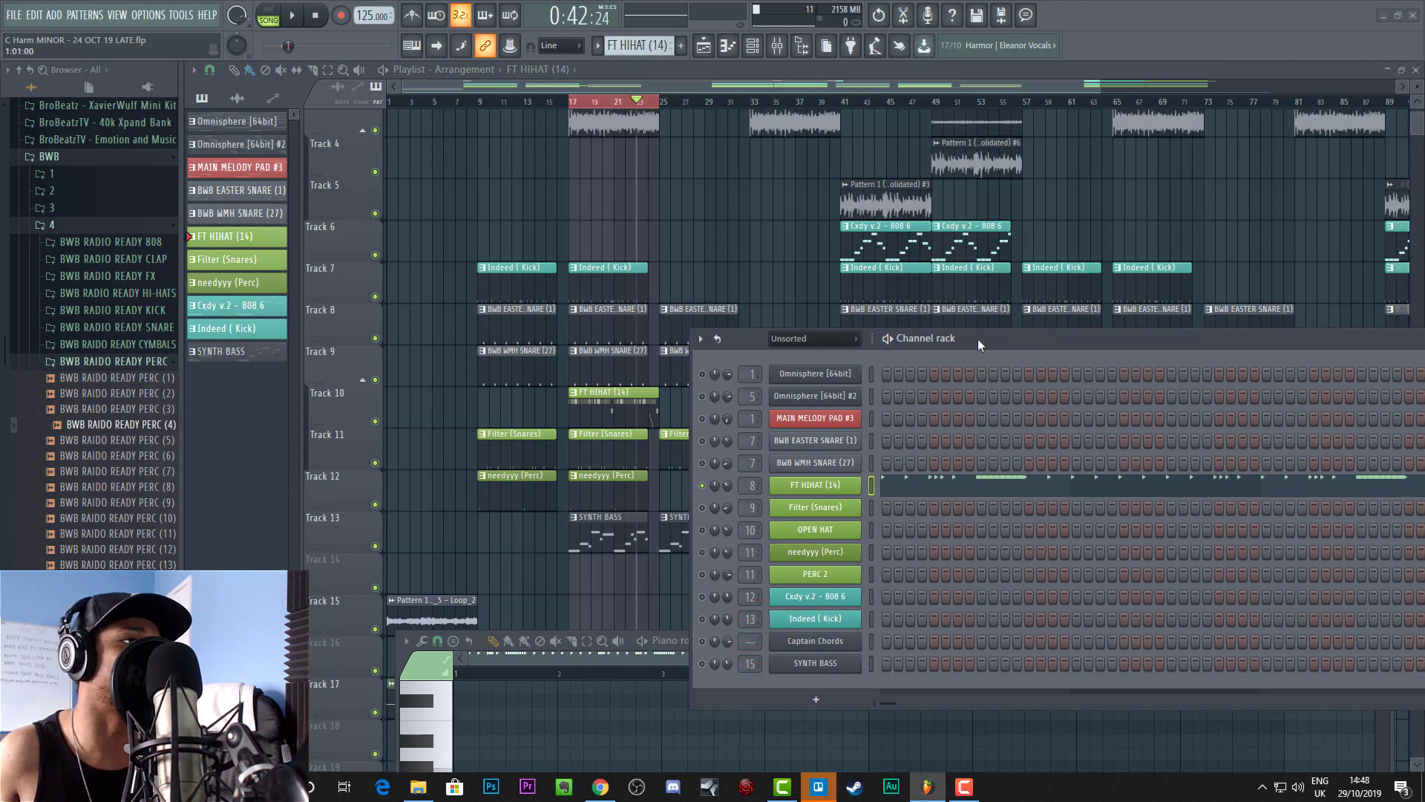
pyautogui.moveTo(960, 638); pyautogui.dragTo(769, 159)
pyautogui.press('space')
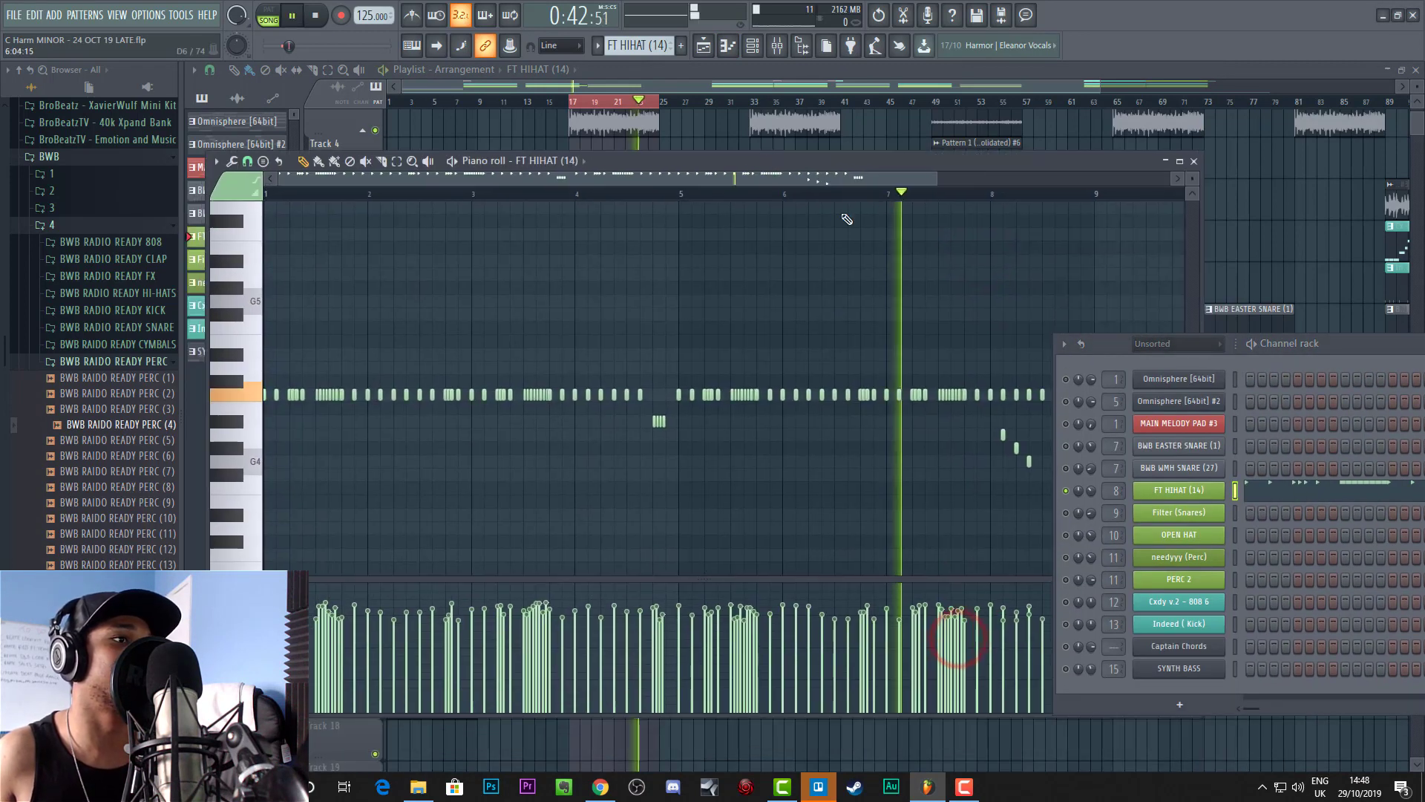
pyautogui.moveTo(916, 163); pyautogui.dragTo(780, 152)
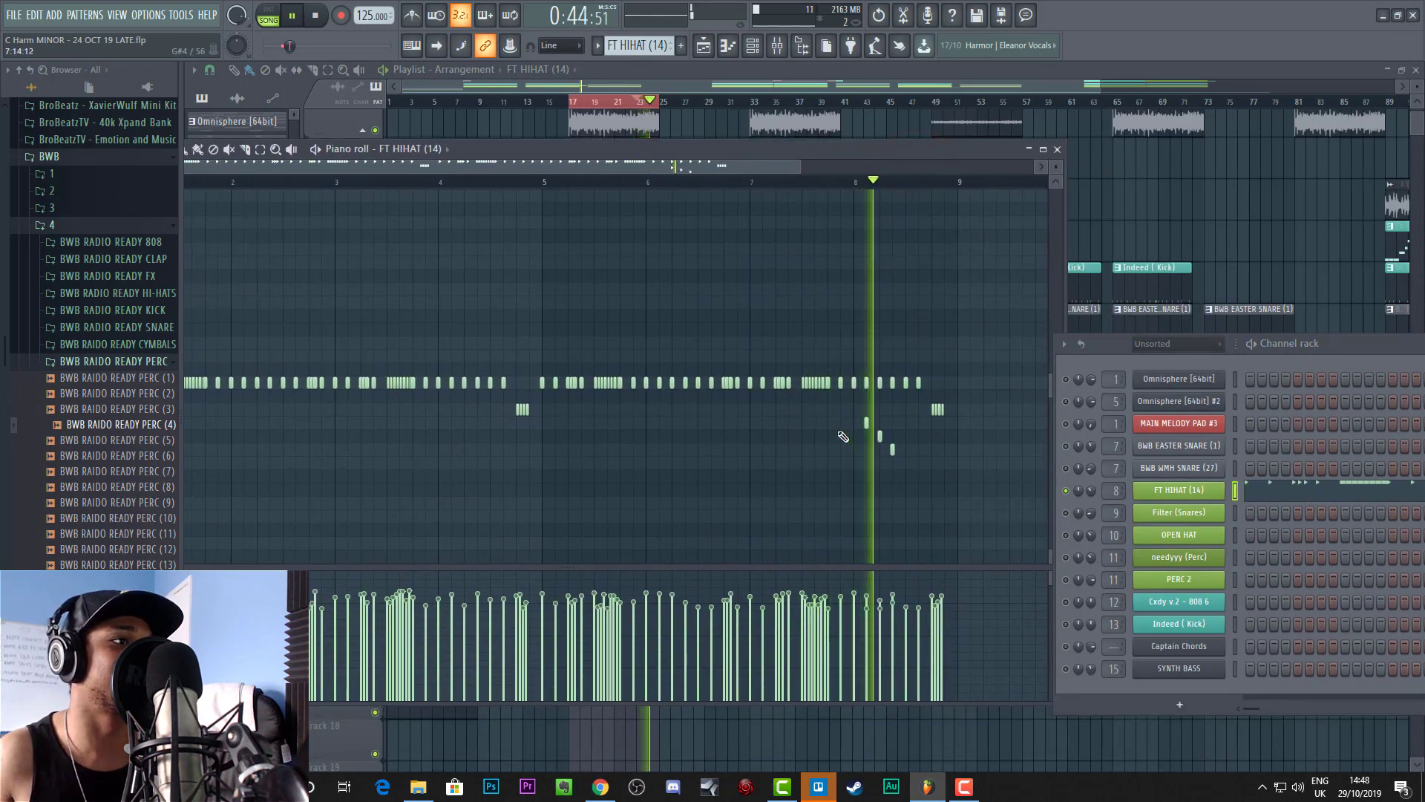
pyautogui.press('space')
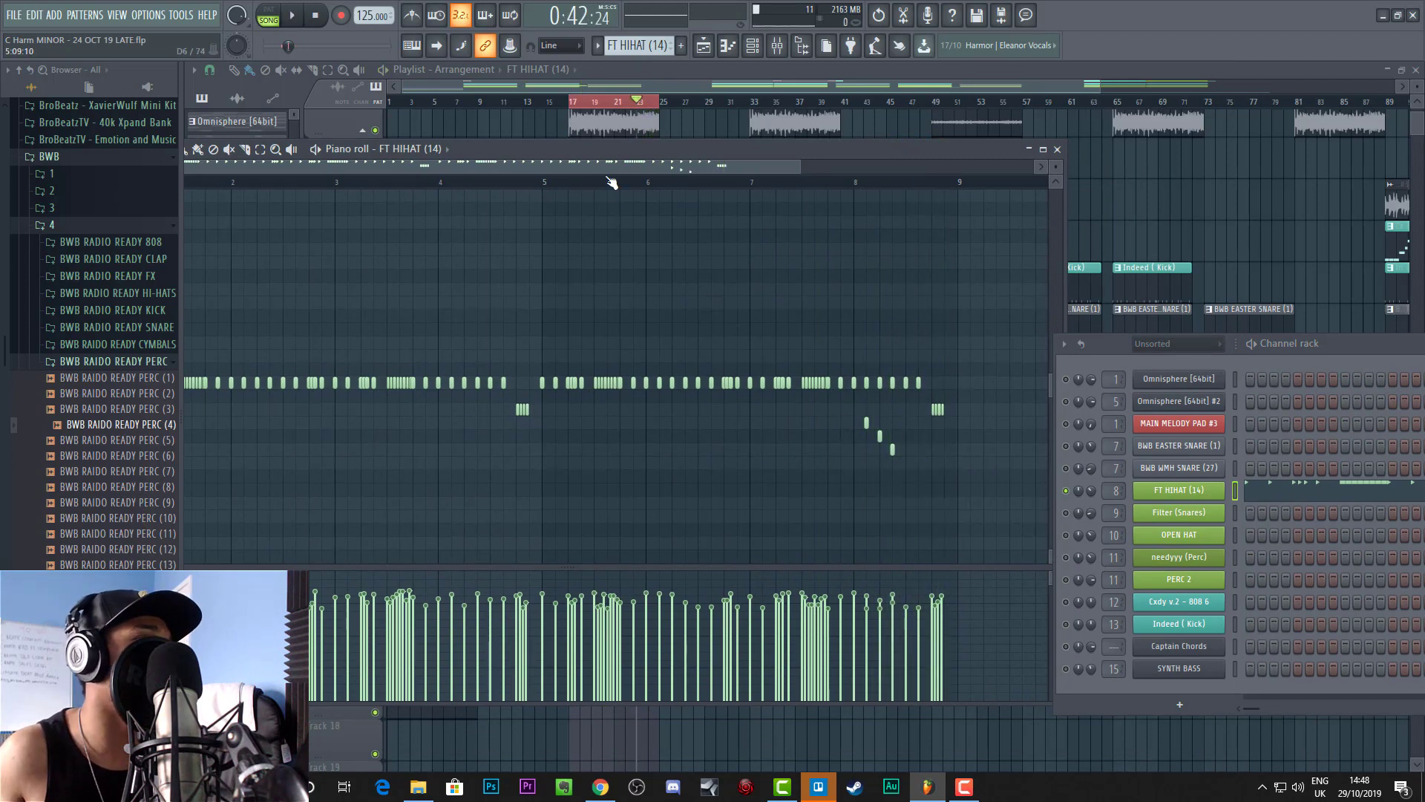
# Step: Examine the rolls and lower-pitched hits of the FT HIHAT (14) pattern close up in the piano roll
pyautogui.moveTo(802, 168); pyautogui.dragTo(529, 178)
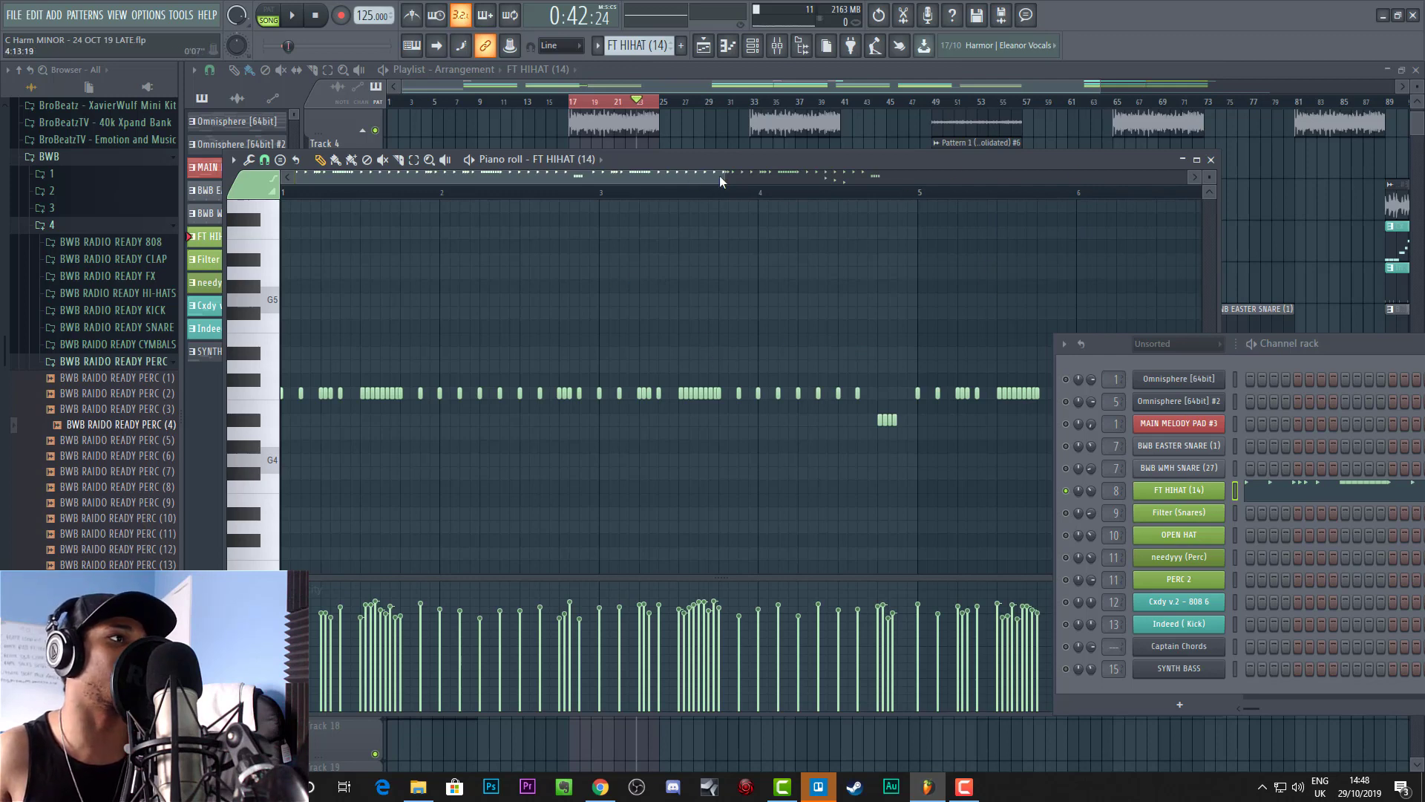
pyautogui.moveTo(720, 180); pyautogui.dragTo(609, 227)
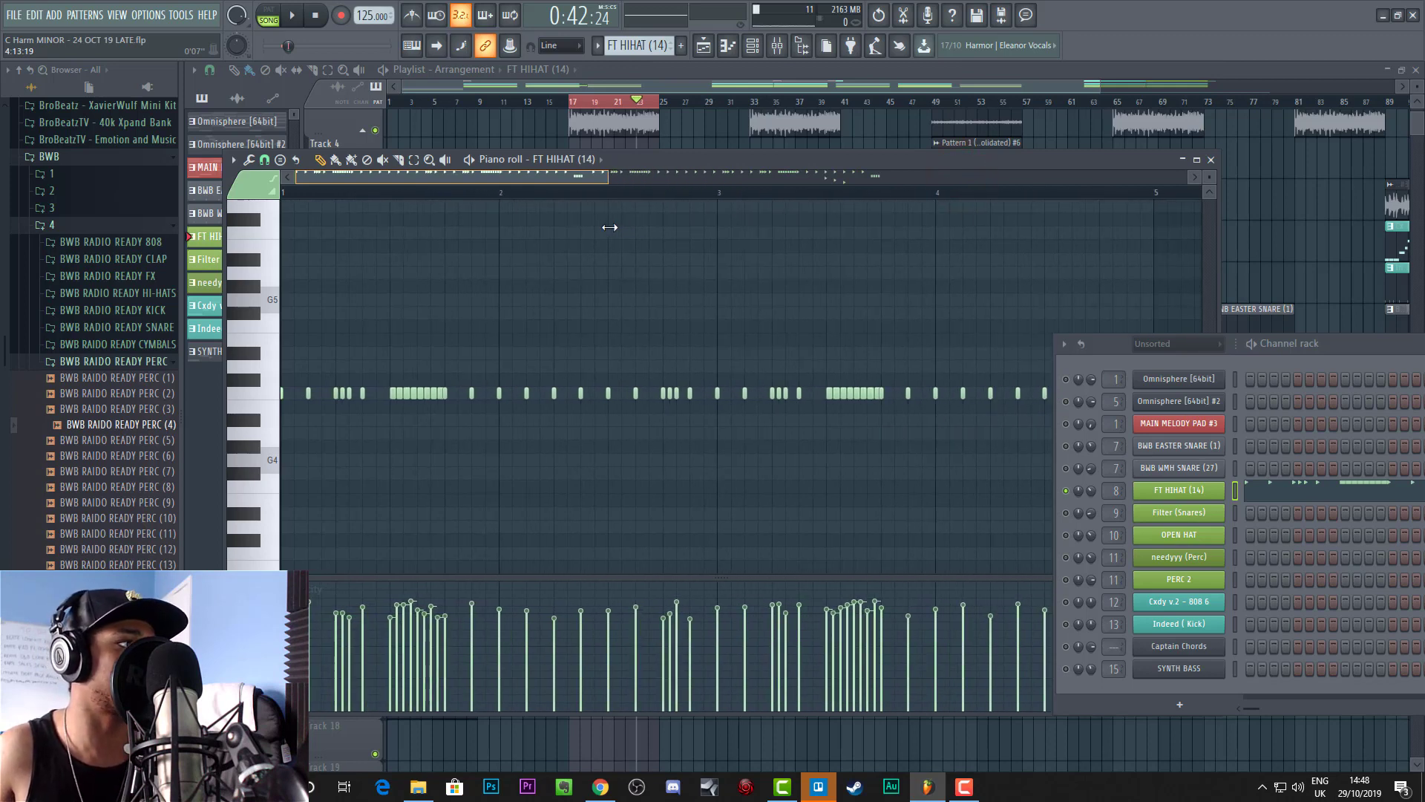
pyautogui.moveTo(657, 159)
pyautogui.mouseDown()
pyautogui.moveTo(696, 162)
pyautogui.moveTo(683, 164)
pyautogui.mouseUp()
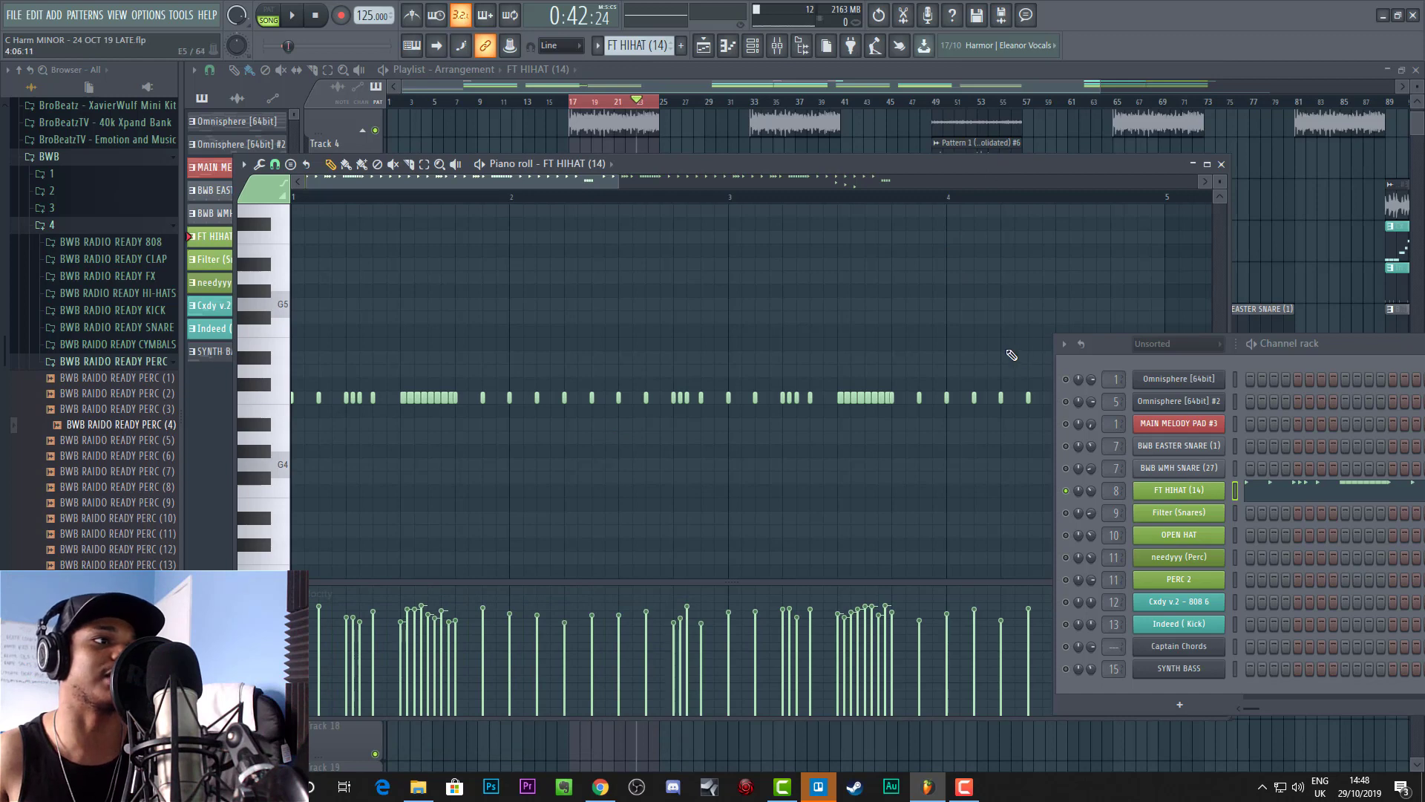
pyautogui.moveTo(587, 179); pyautogui.dragTo(706, 186)
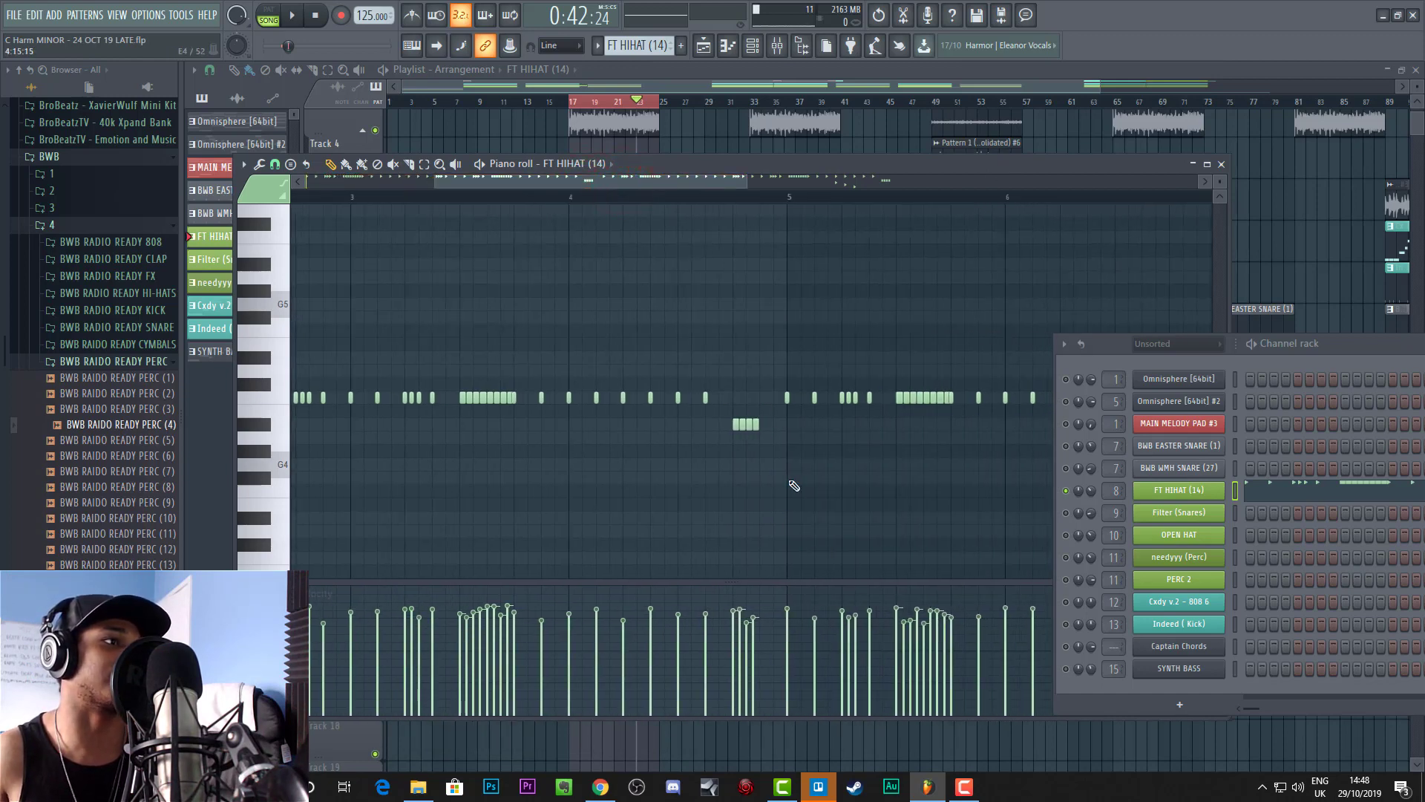
pyautogui.moveTo(749, 189); pyautogui.dragTo(835, 185)
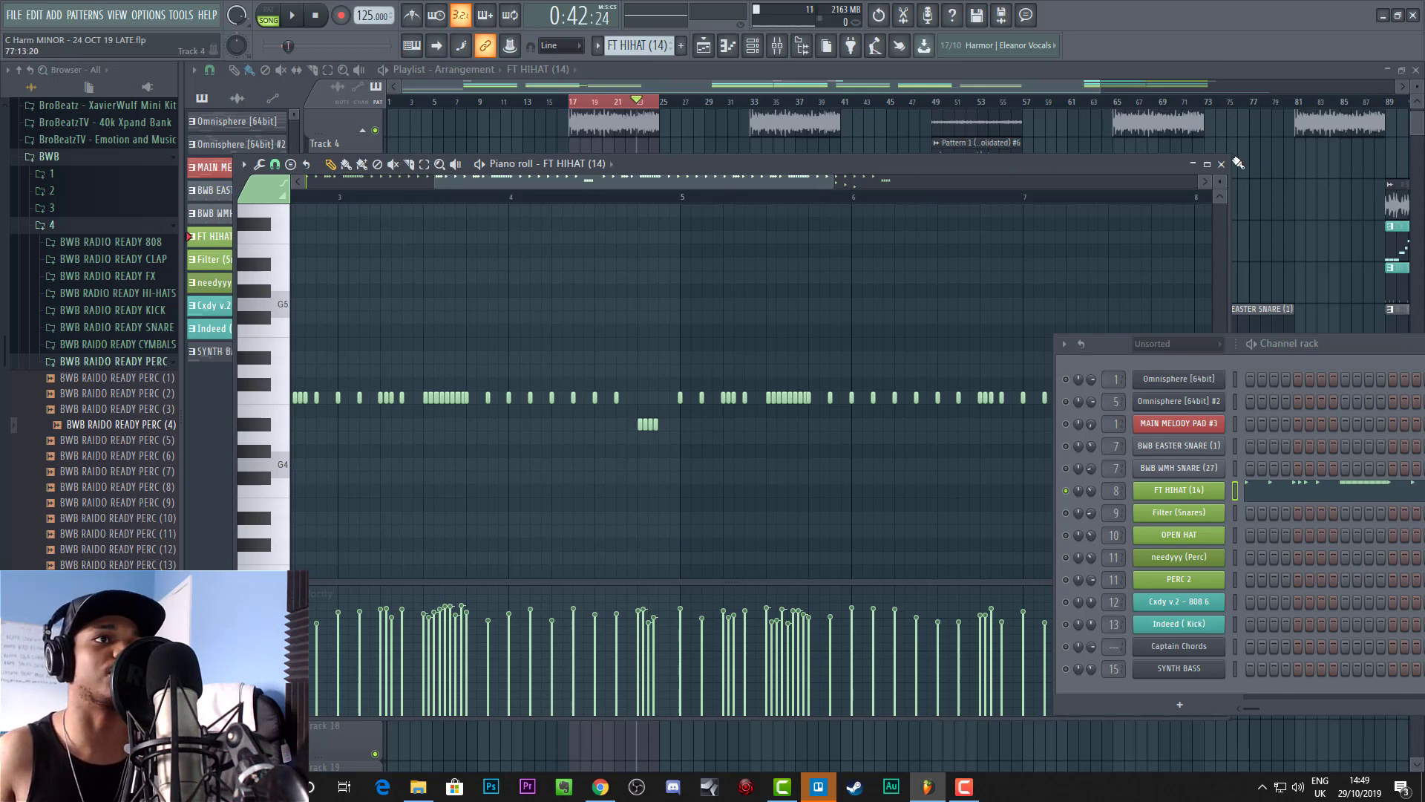
# Step: Close the piano roll, select the Filter (Snares) pattern to show its steps in the channel rack, and play it briefly
pyautogui.click(1222, 164)
pyautogui.moveTo(1357, 349); pyautogui.dragTo(825, 288)
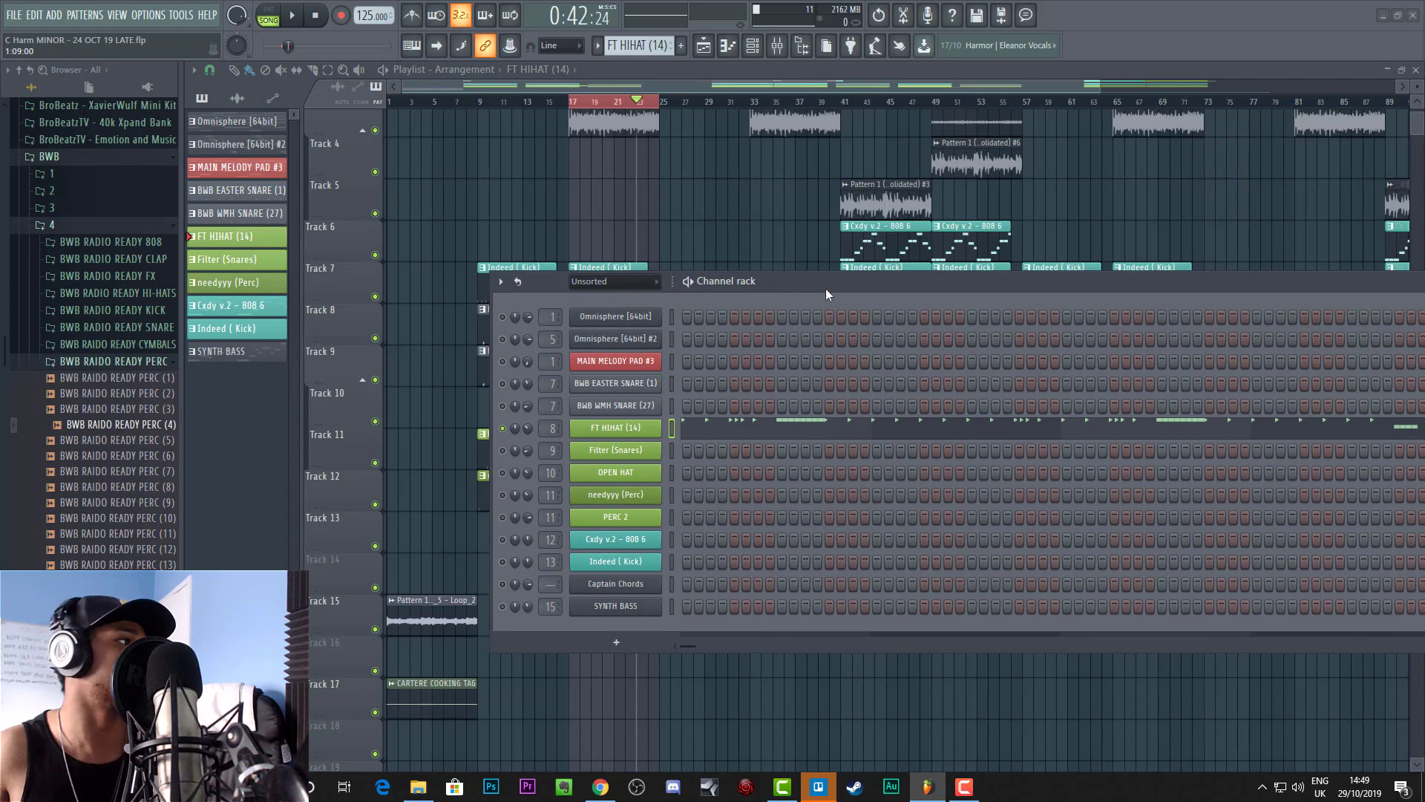
pyautogui.click(238, 262)
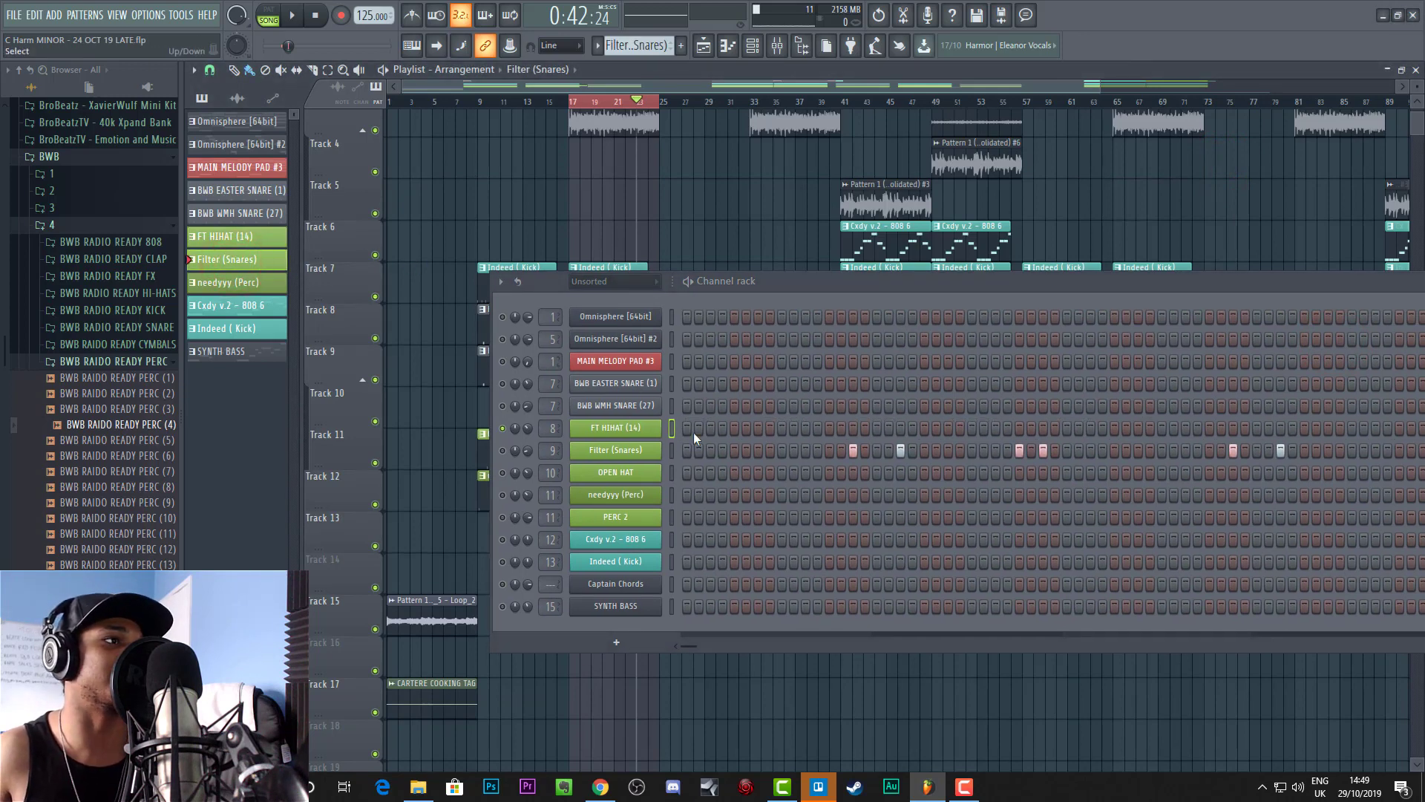
pyautogui.moveTo(842, 291); pyautogui.dragTo(559, 239)
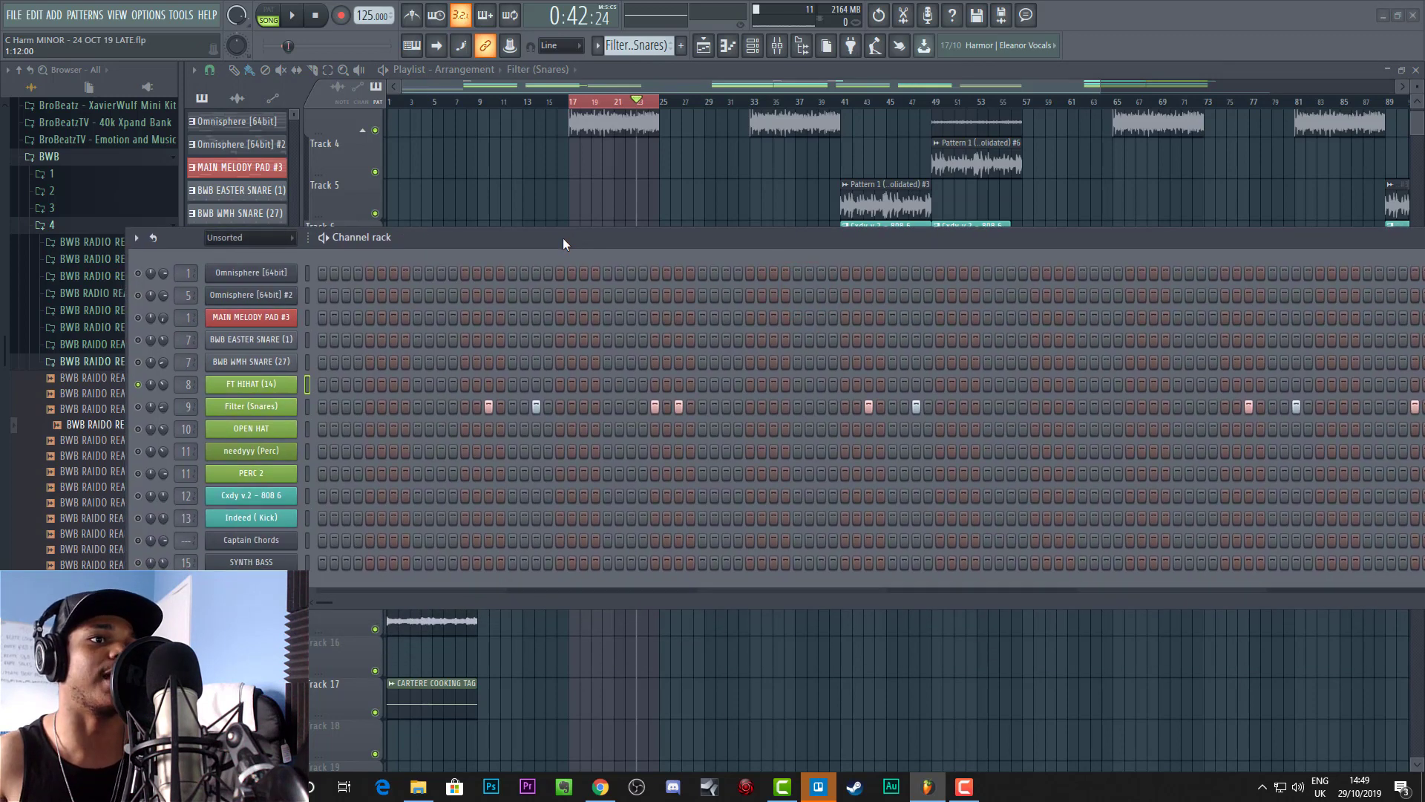
pyautogui.press('space')
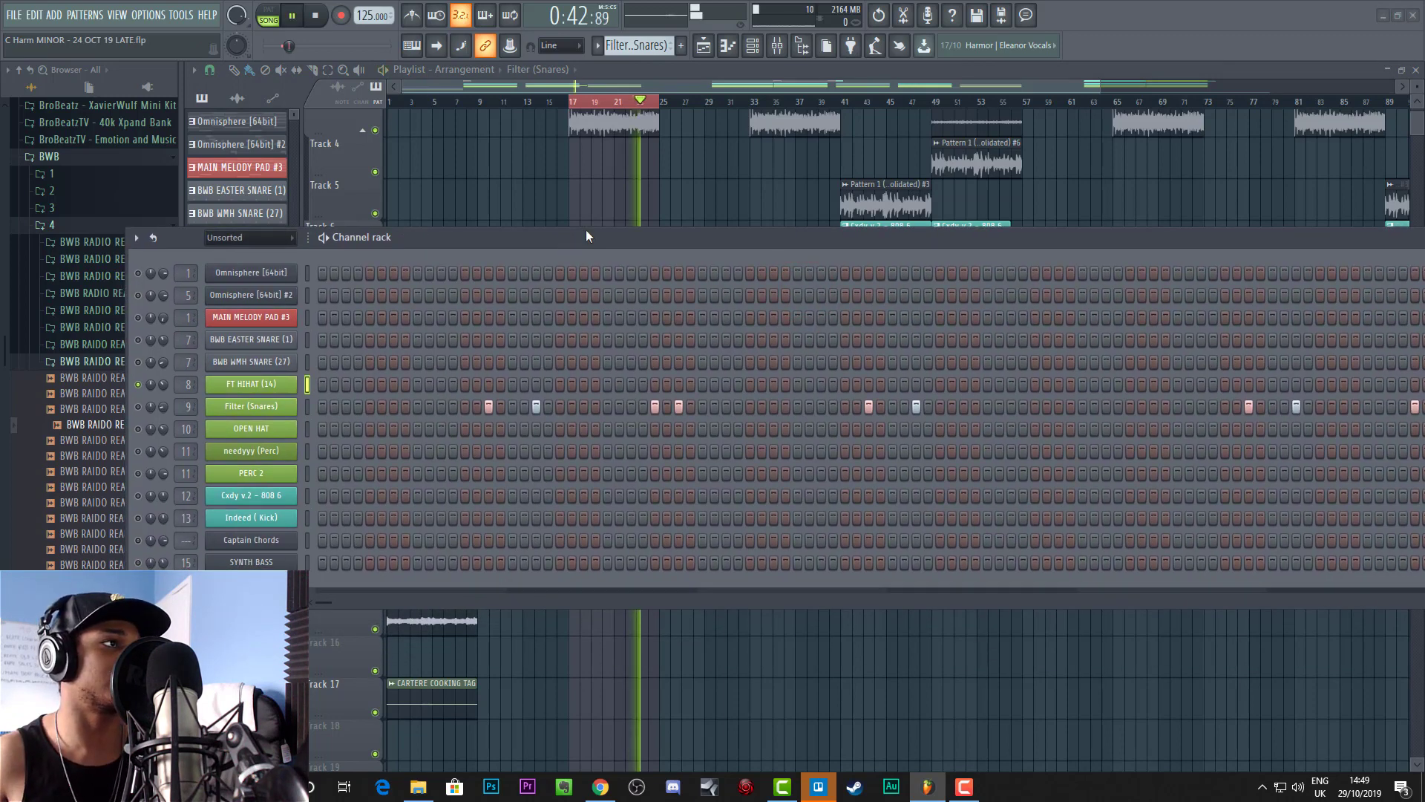
pyautogui.moveTo(601, 245); pyautogui.dragTo(835, 294)
pyautogui.press('space')
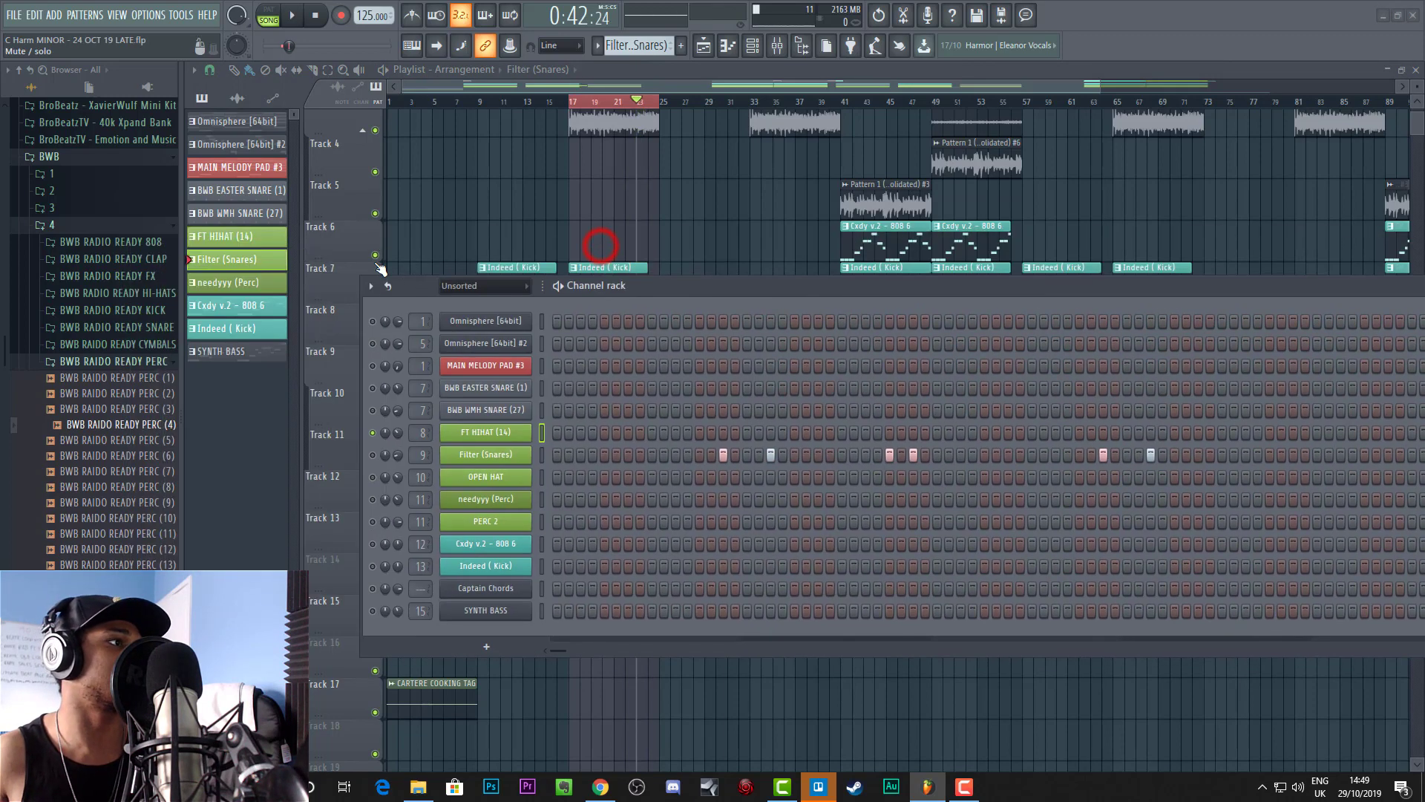
# Step: Unmute all channels, and mute those from OPEN HAT down to SYNTH BASS
pyautogui.rightClick(376, 433)
pyautogui.click(386, 441)
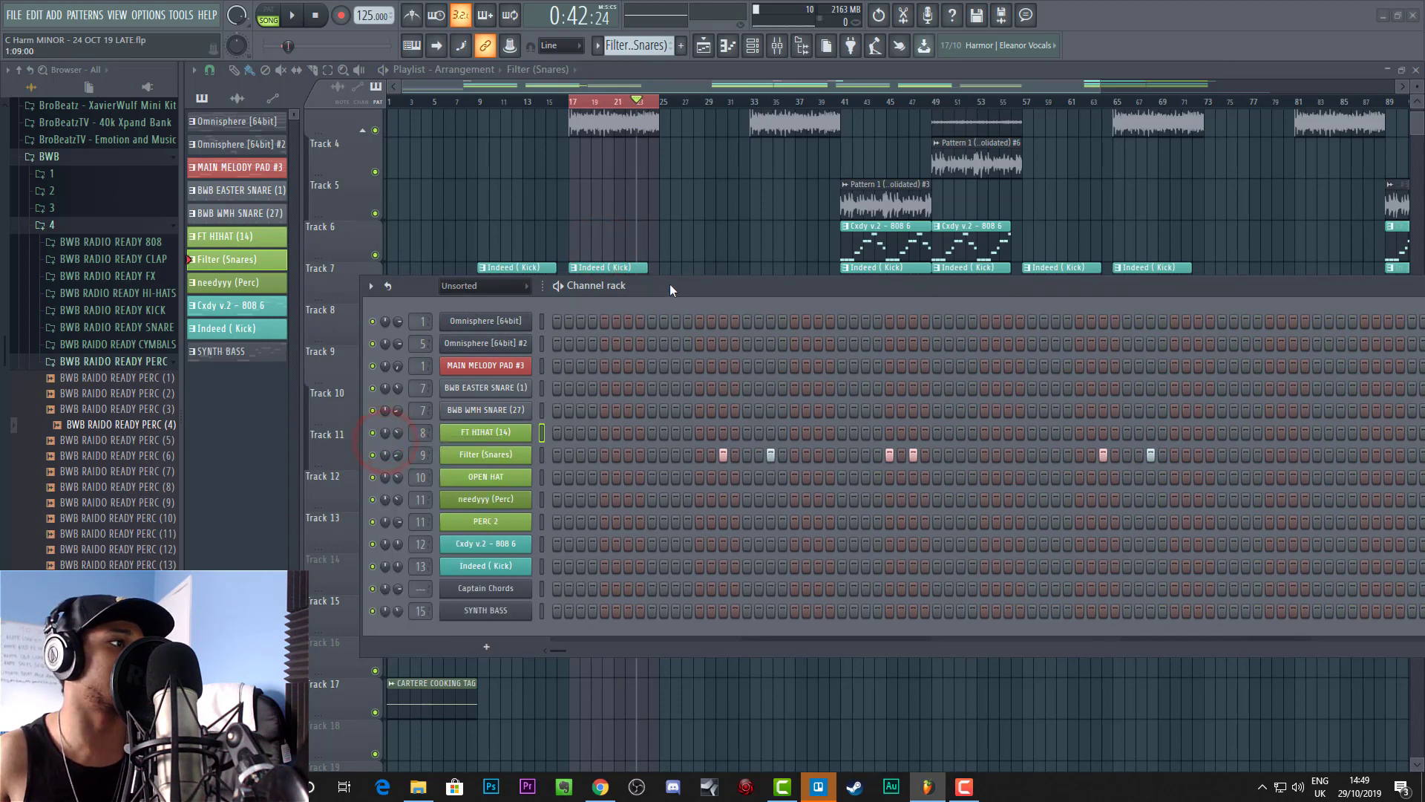
pyautogui.moveTo(670, 284); pyautogui.dragTo(695, 234)
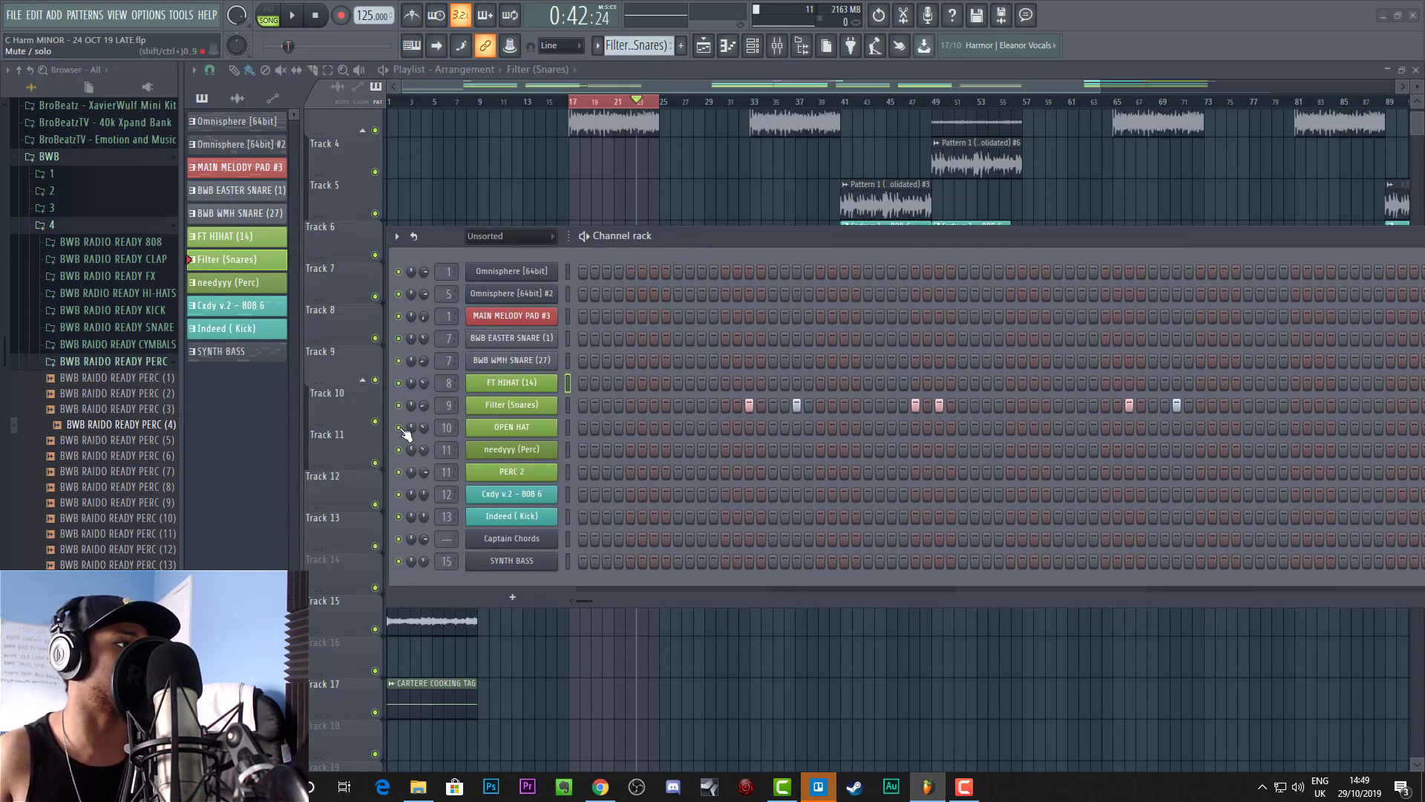
pyautogui.click(399, 449)
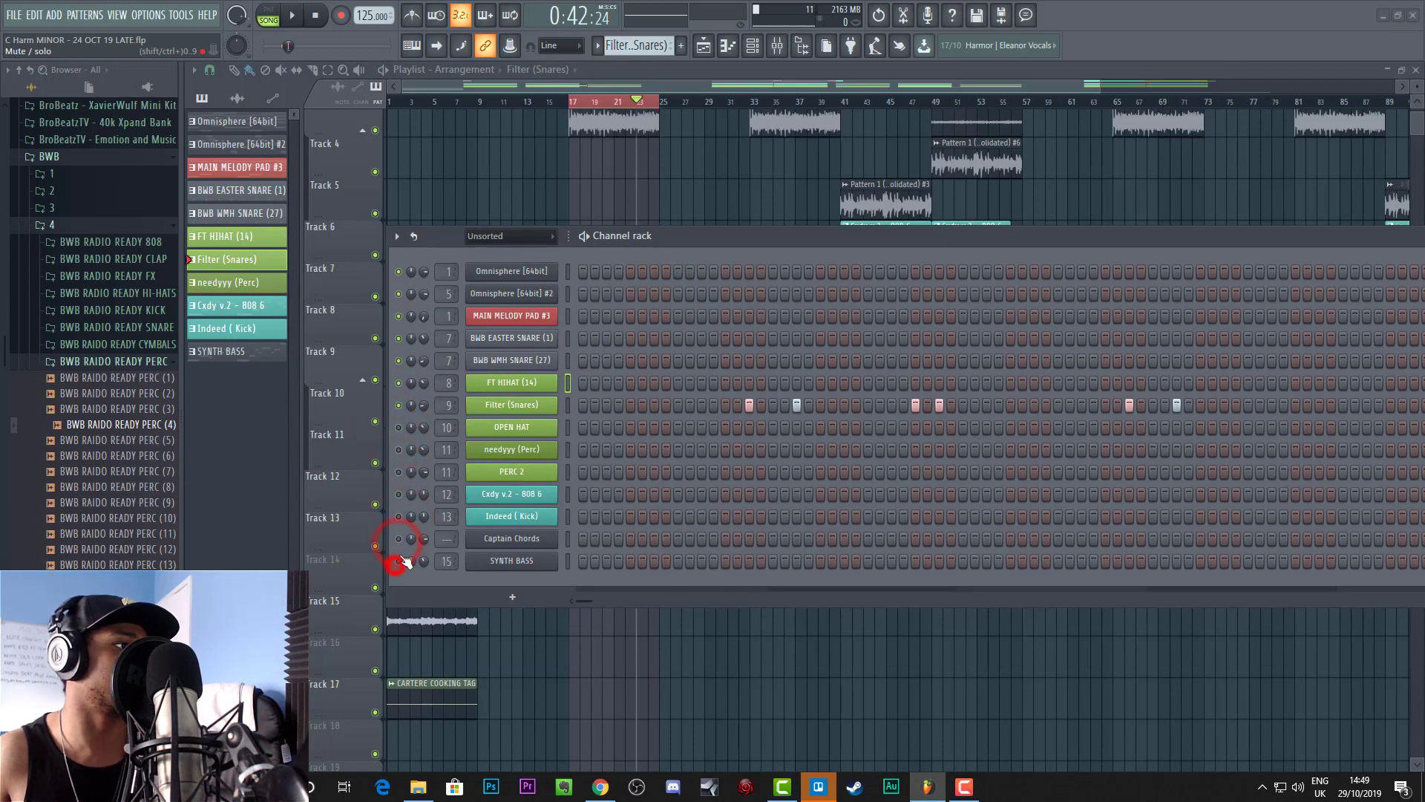
# Step: Play the unmuted channels from bar 17 to hear the Filter (Snares) with the melody, snares and hi-hat, and stop playback
pyautogui.press('space')
pyautogui.press('space')
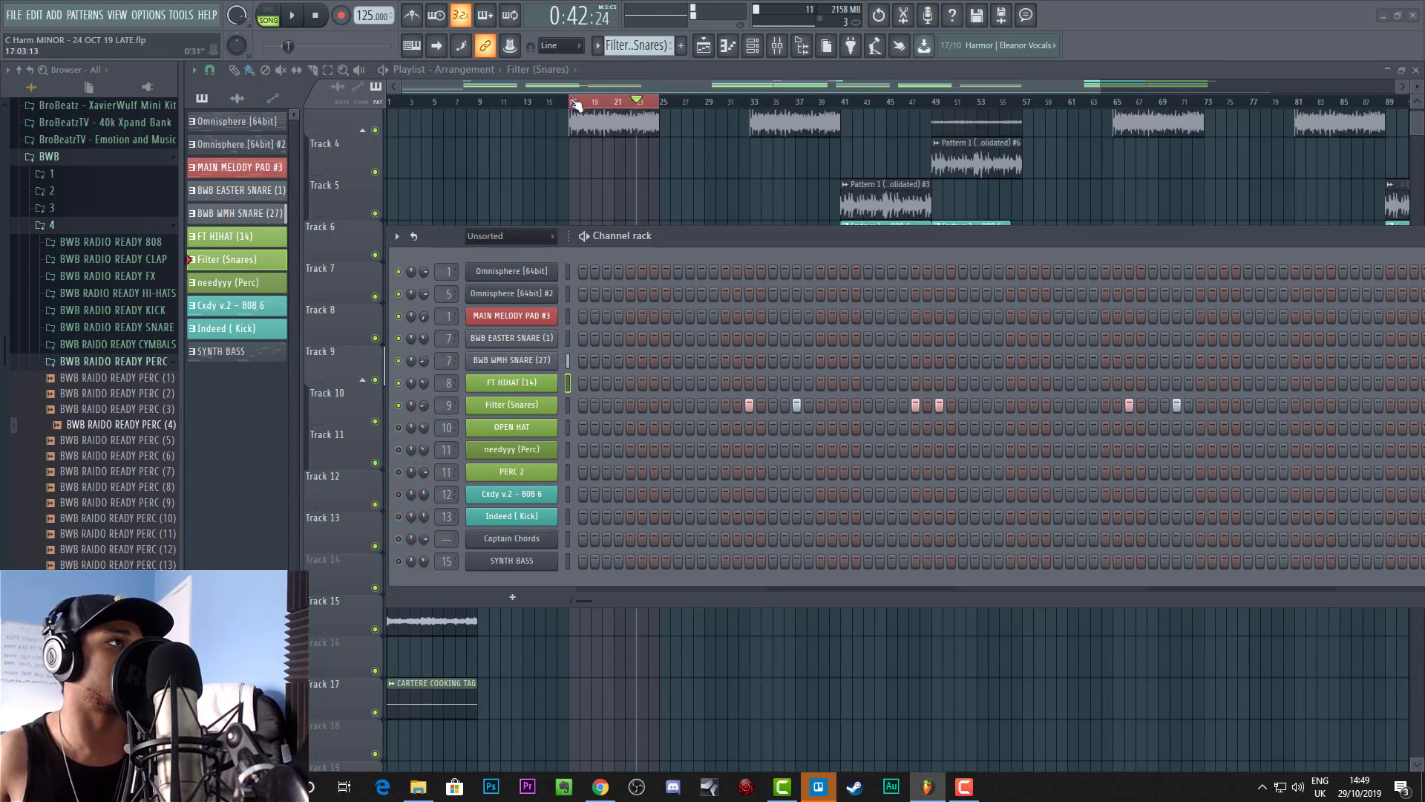
pyautogui.click(577, 104)
pyautogui.press('space')
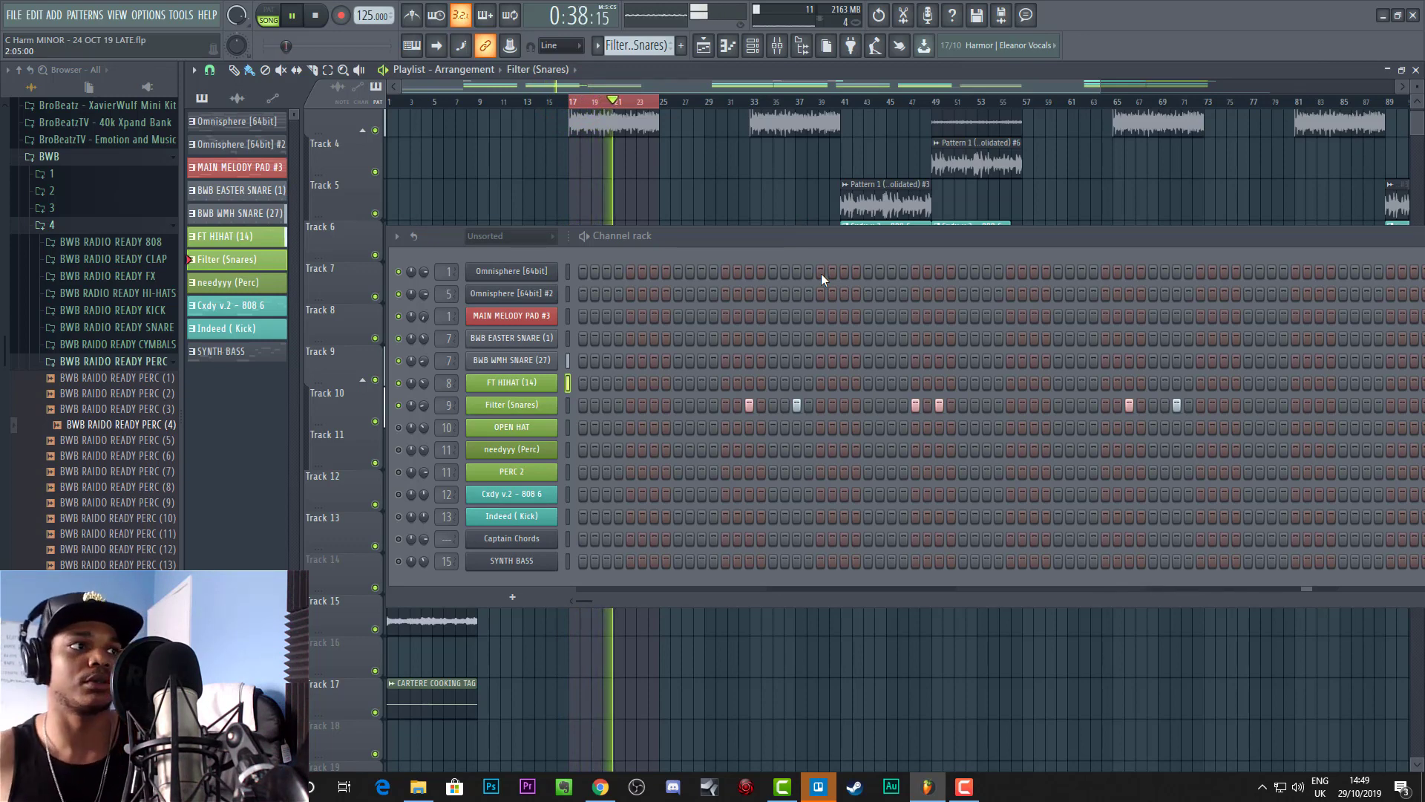
pyautogui.press('space')
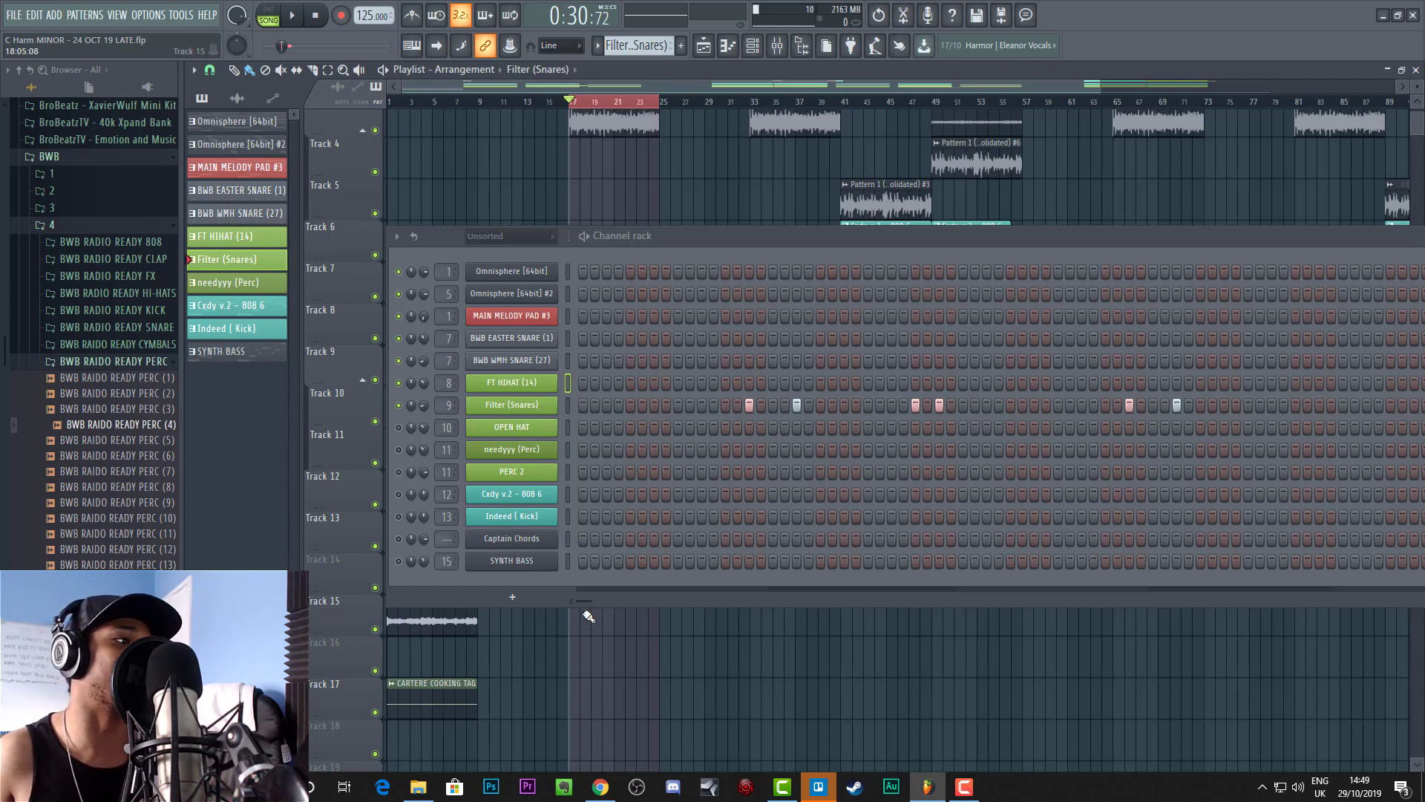
# Step: Examine the step placement of the Filter (Snares) pattern along the channel rack
pyautogui.moveTo(585, 603)
pyautogui.mouseDown()
pyautogui.moveTo(693, 580)
pyautogui.moveTo(619, 583)
pyautogui.moveTo(722, 579)
pyautogui.moveTo(570, 593)
pyautogui.moveTo(580, 600)
pyautogui.mouseUp()
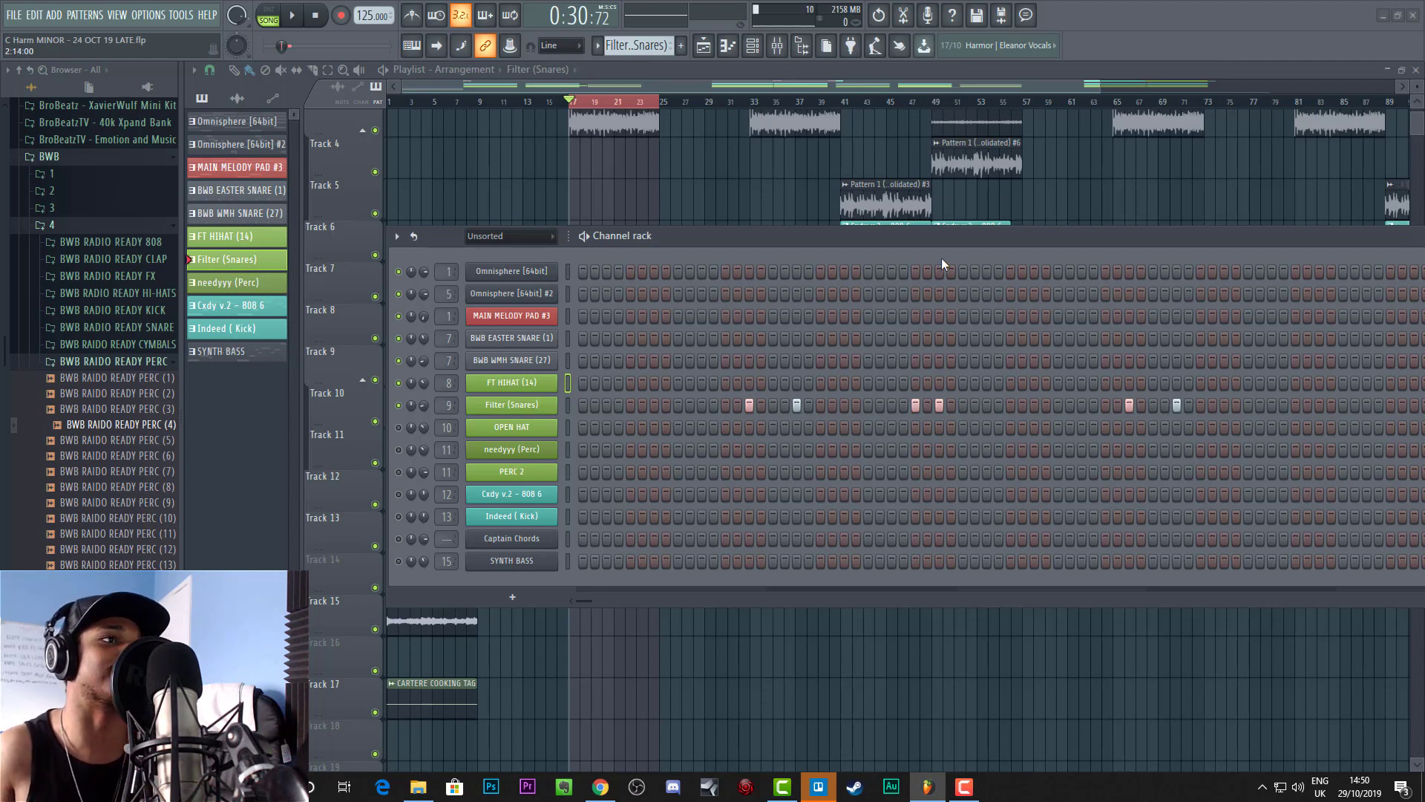
pyautogui.moveTo(933, 239); pyautogui.dragTo(281, 239)
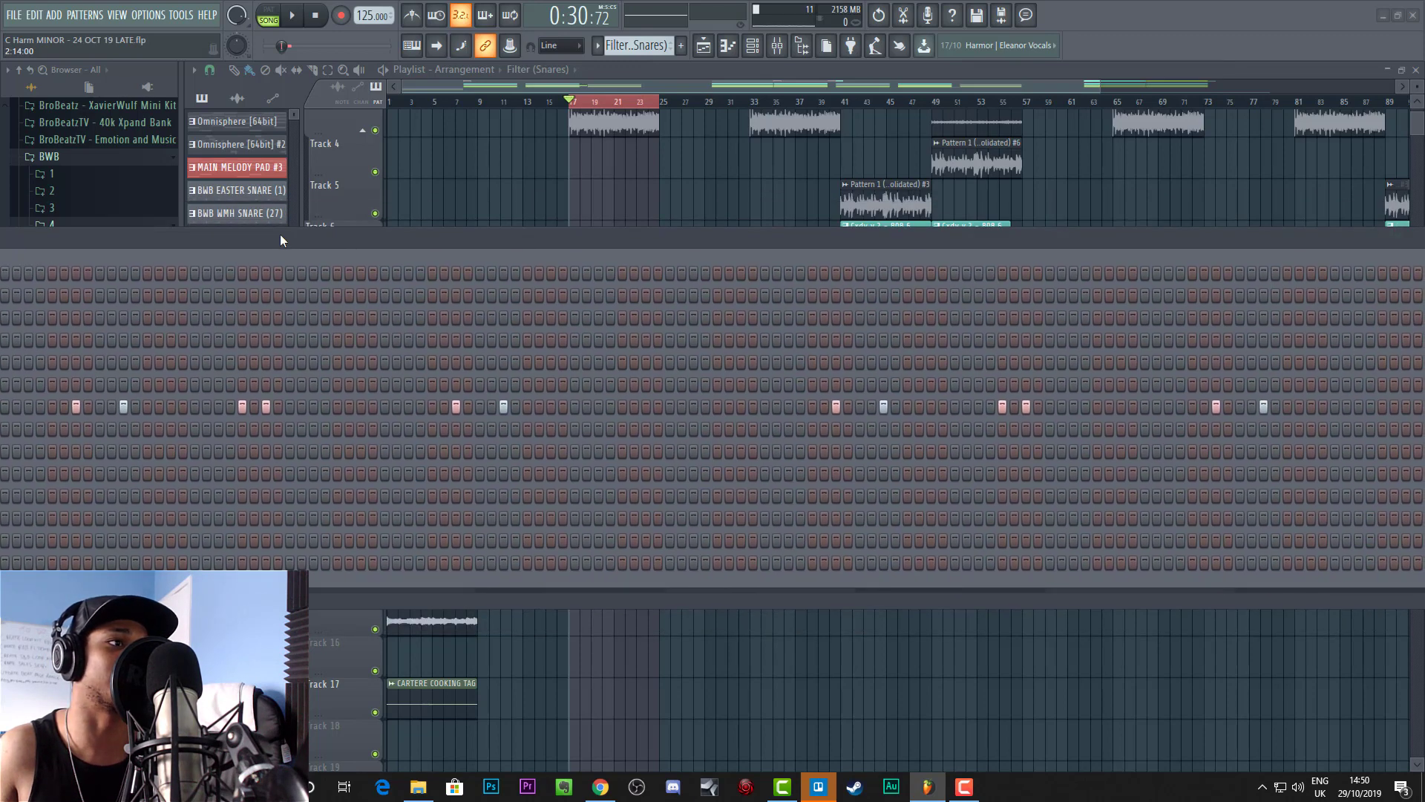
pyautogui.moveTo(514, 238); pyautogui.dragTo(1062, 231)
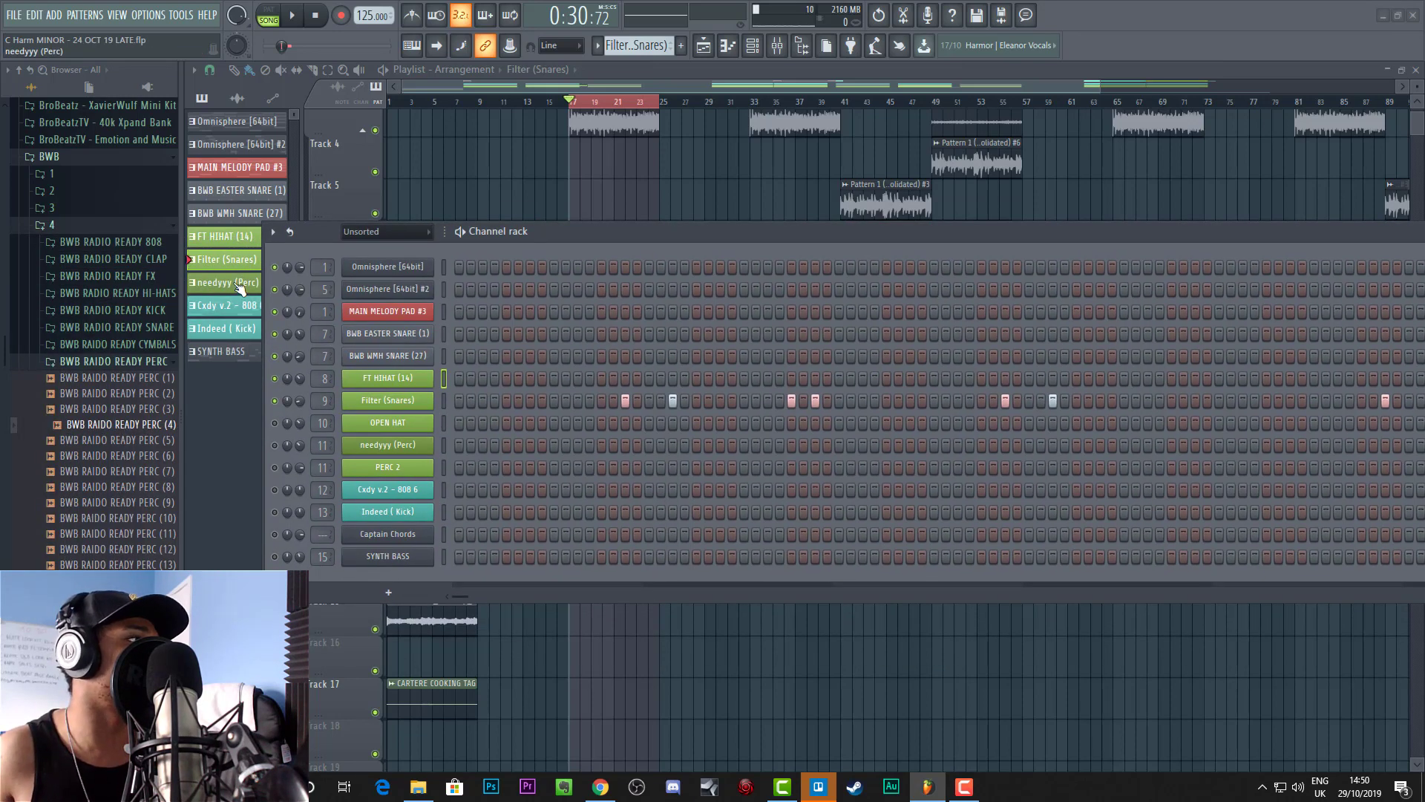
pyautogui.moveTo(608, 229); pyautogui.dragTo(772, 215)
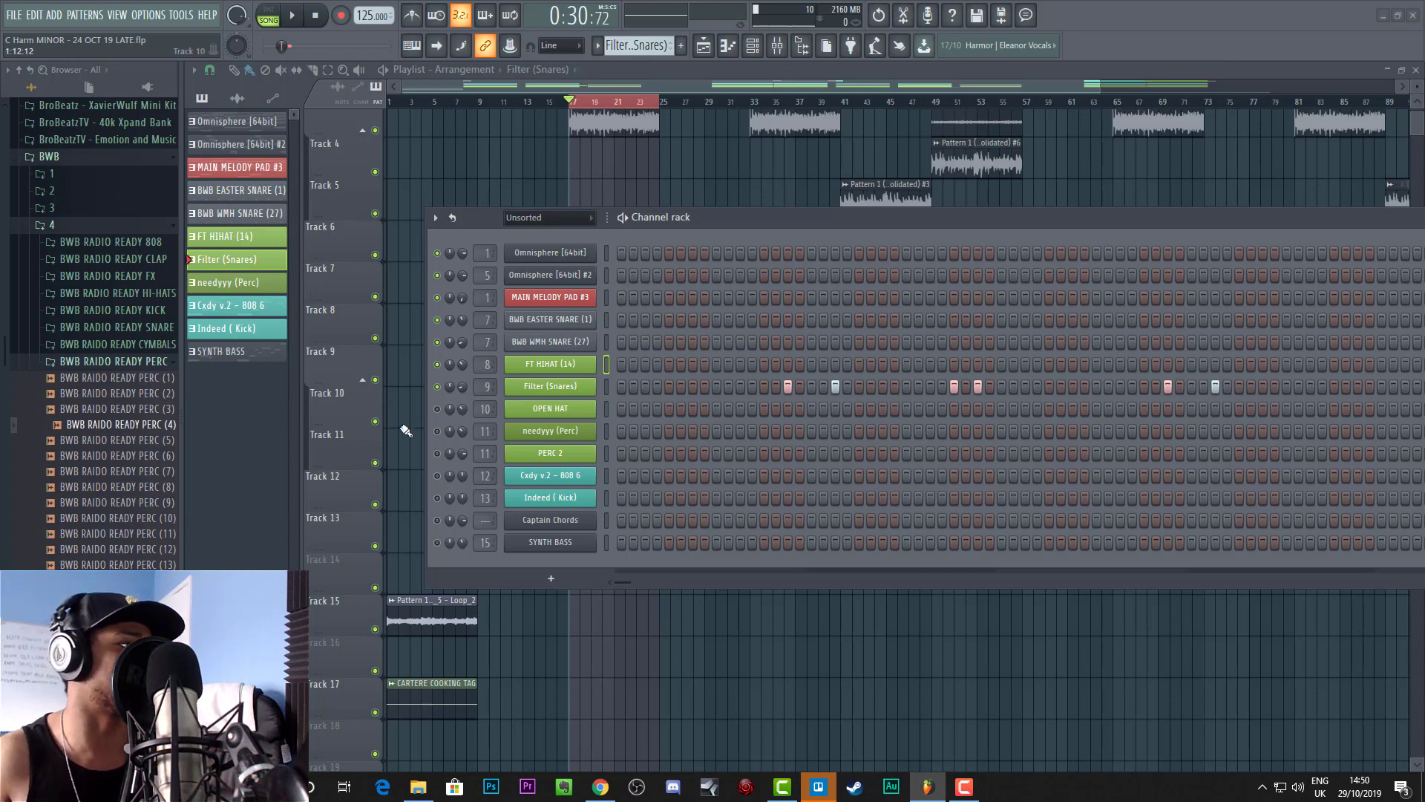
# Step: Select the needyyy (Perc) pattern to show its steps in the channel rack, play from bar 17, and stop playback
pyautogui.click(229, 282)
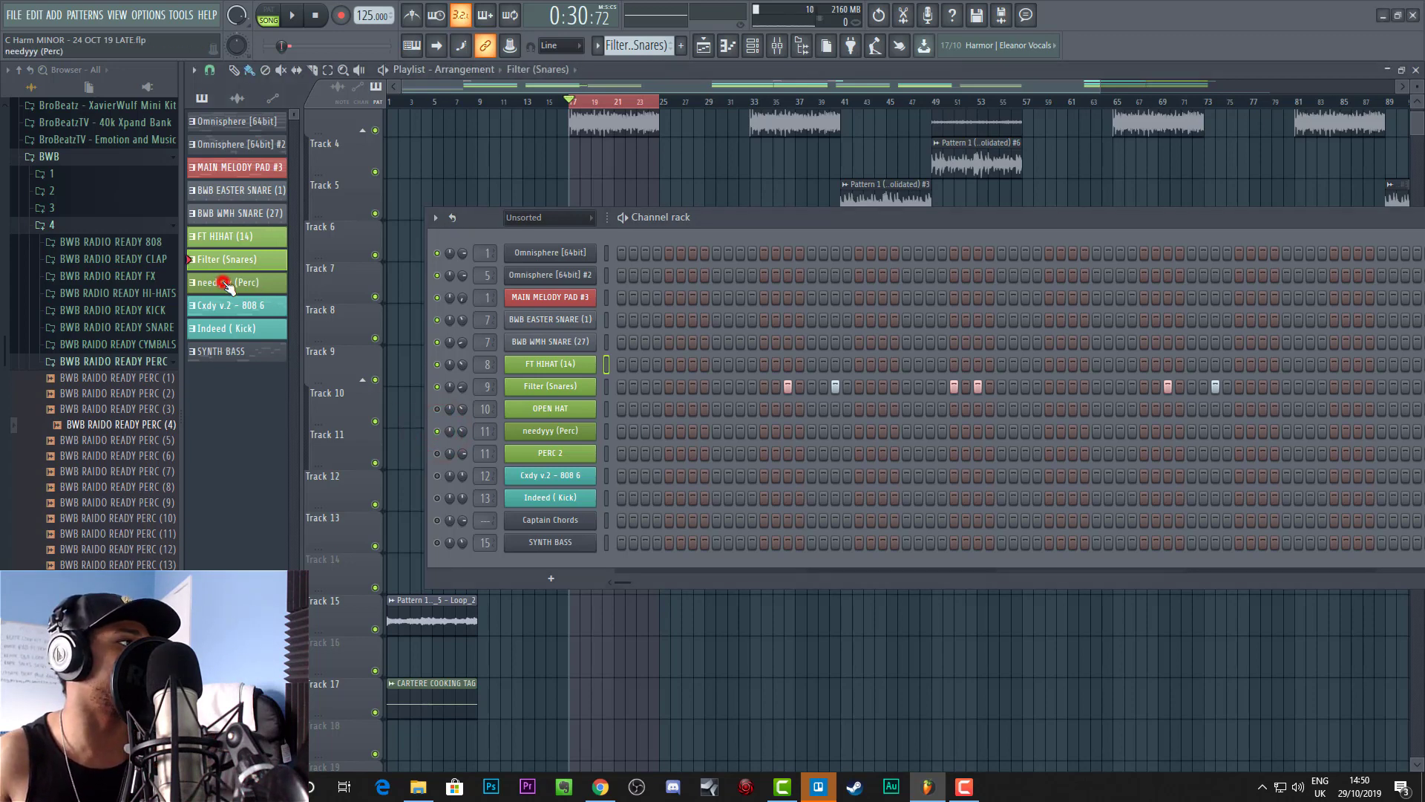
pyautogui.press('space')
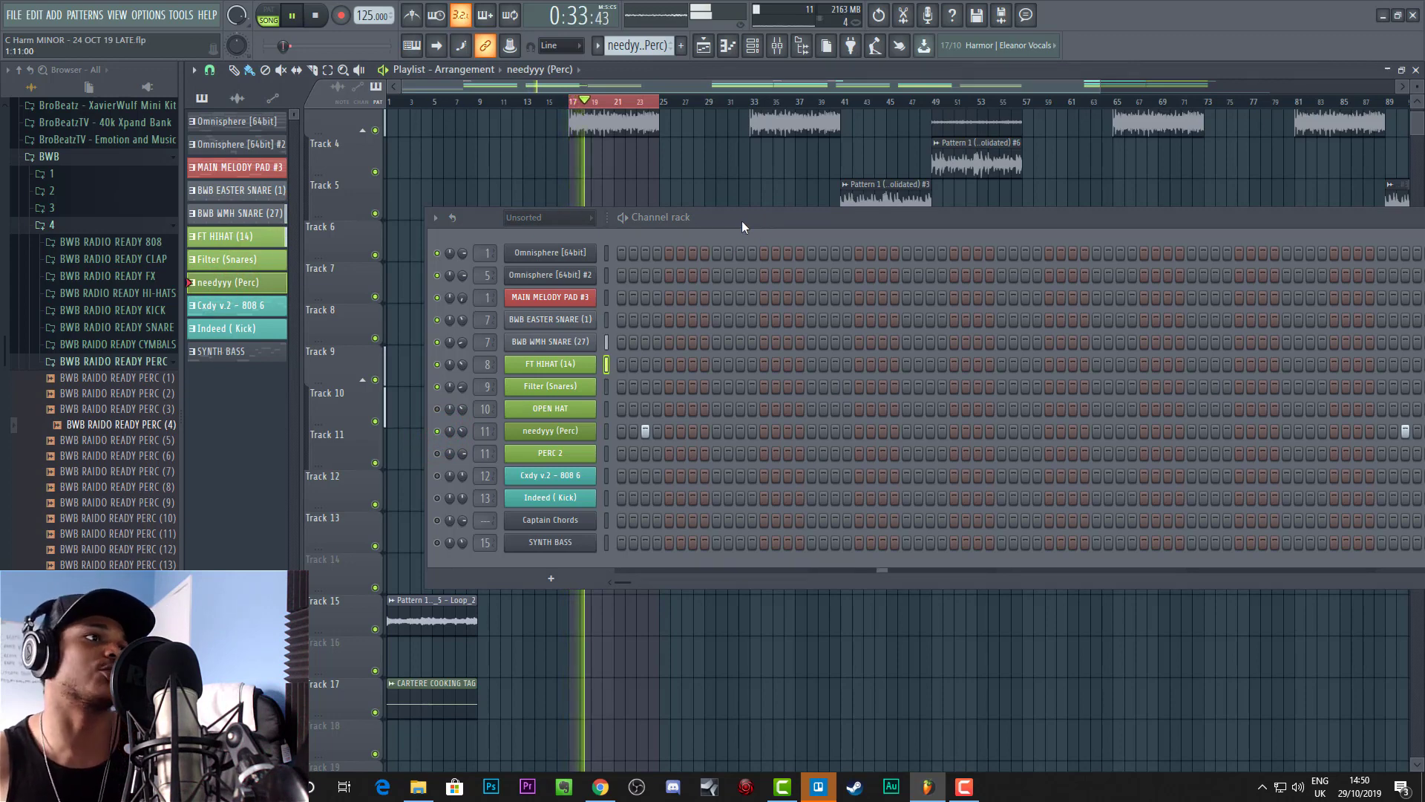
pyautogui.moveTo(738, 222); pyautogui.dragTo(491, 237)
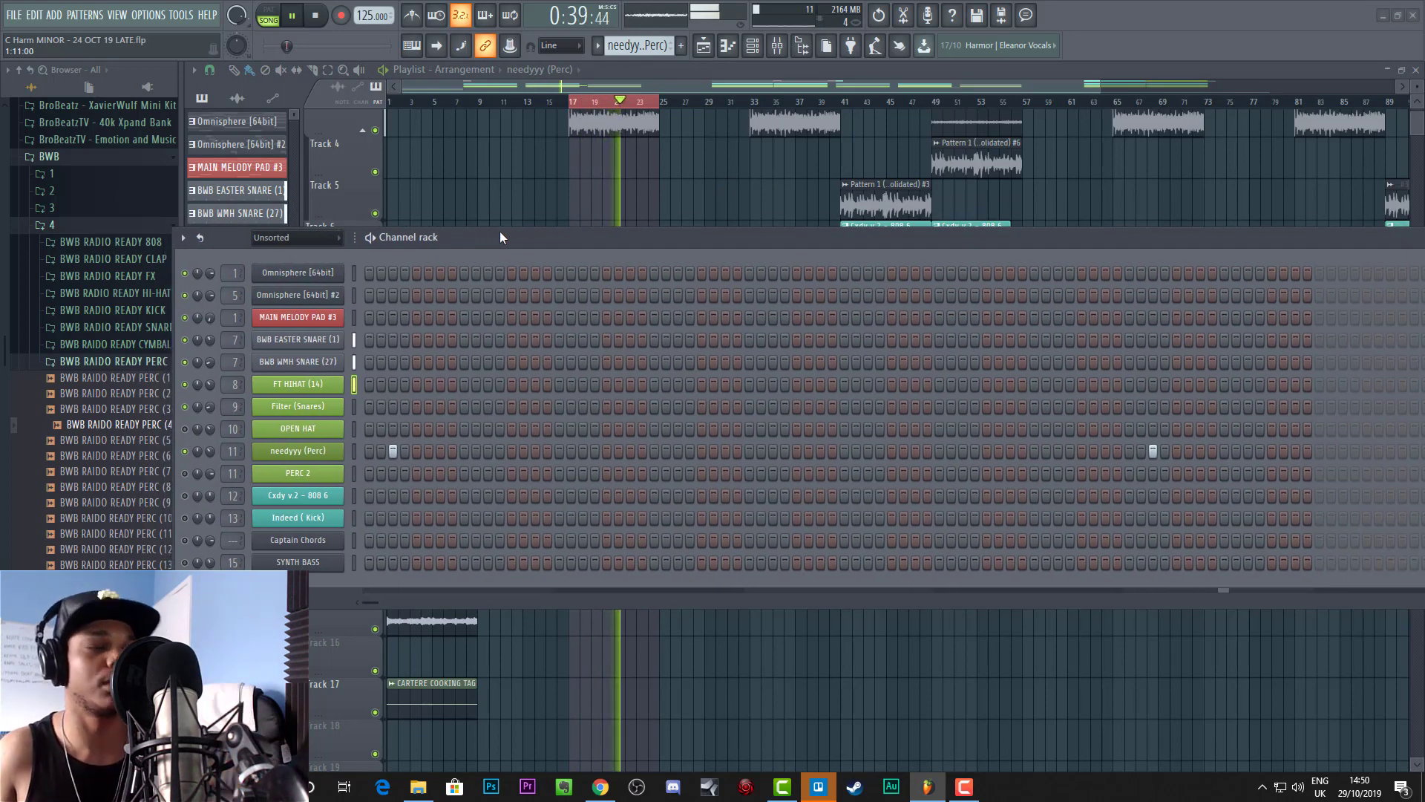
pyautogui.moveTo(499, 236); pyautogui.dragTo(658, 212)
pyautogui.press('space')
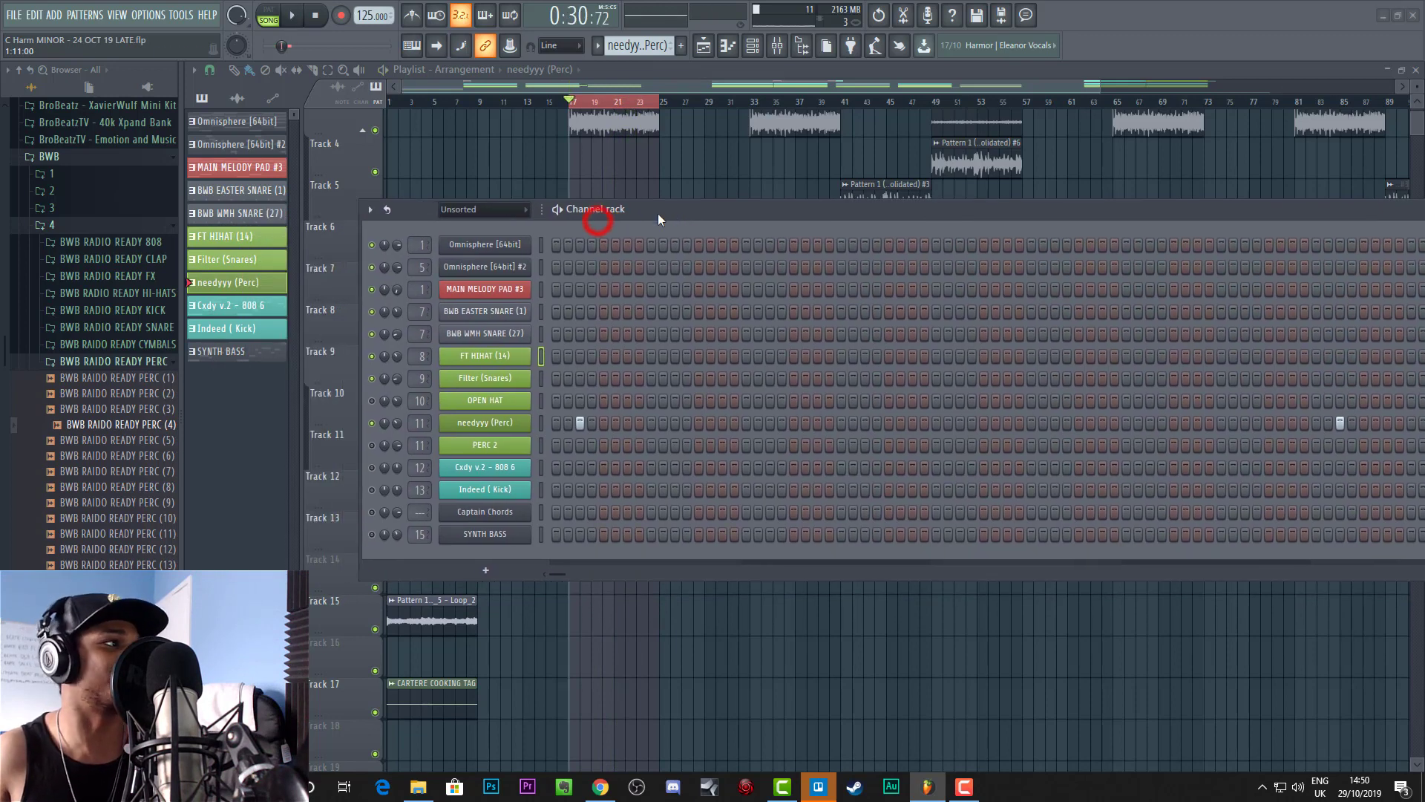
# Step: Select the Cxdy v.2 - 808 6 pattern, unmute its channel, and view its notes in the piano roll before closing it
pyautogui.click(259, 305)
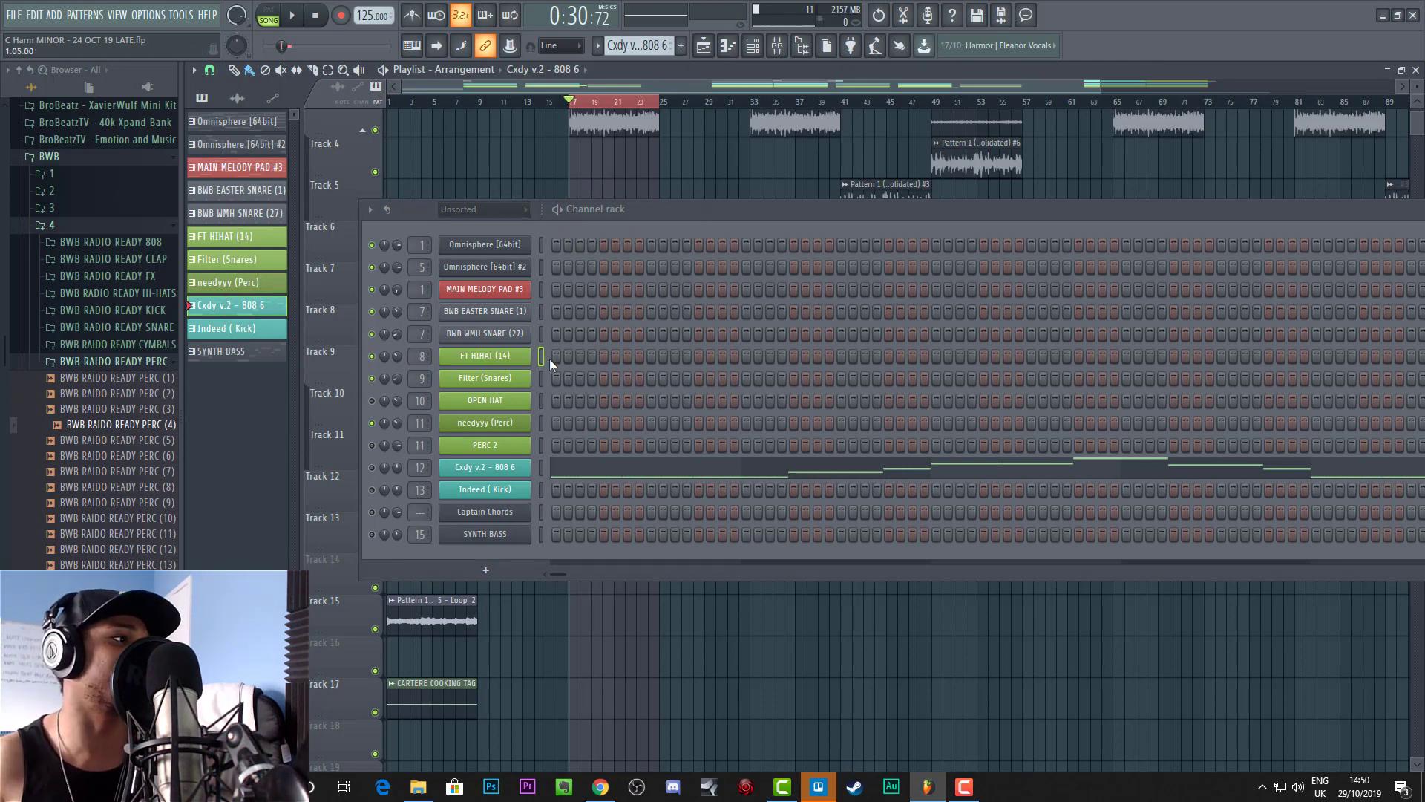
pyautogui.click(372, 467)
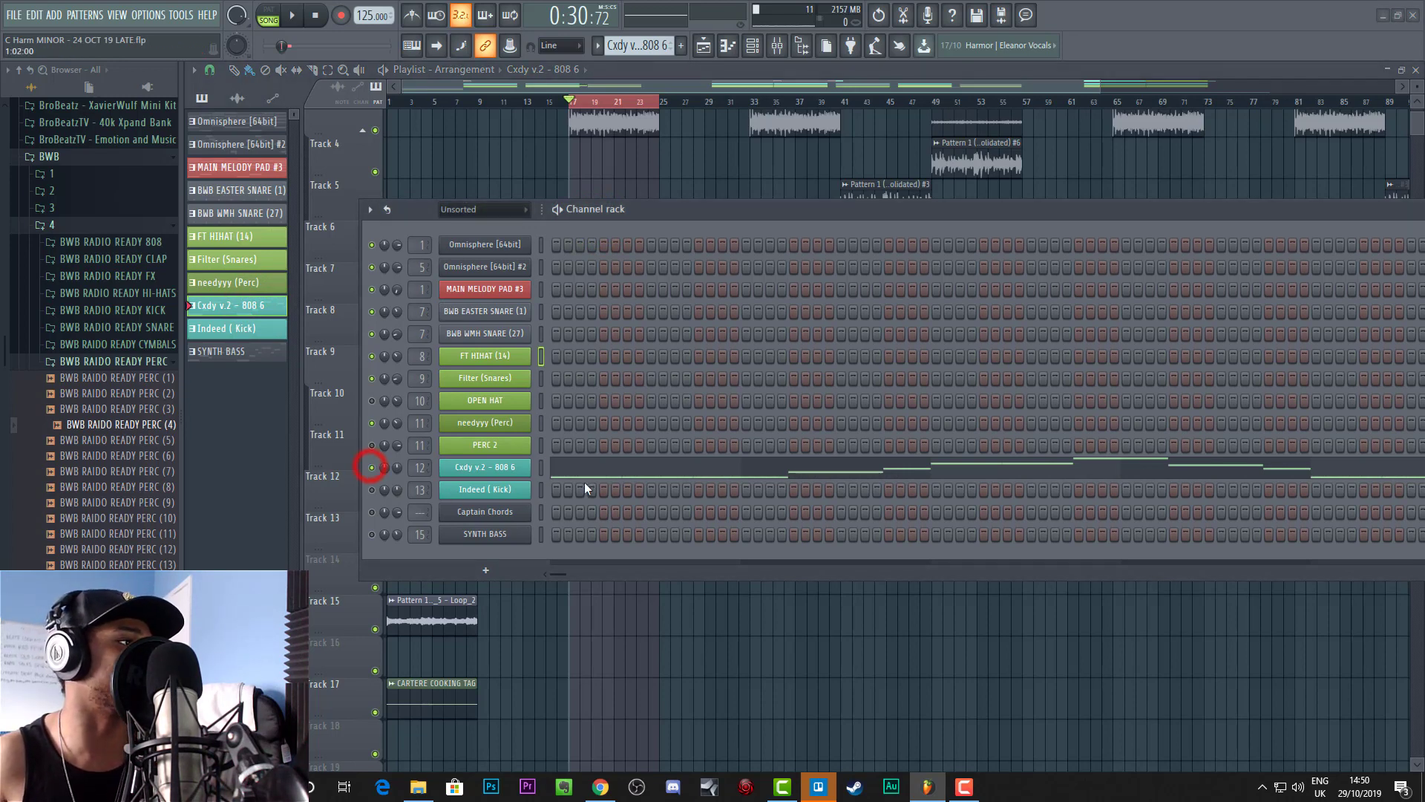
pyautogui.rightClick(529, 467)
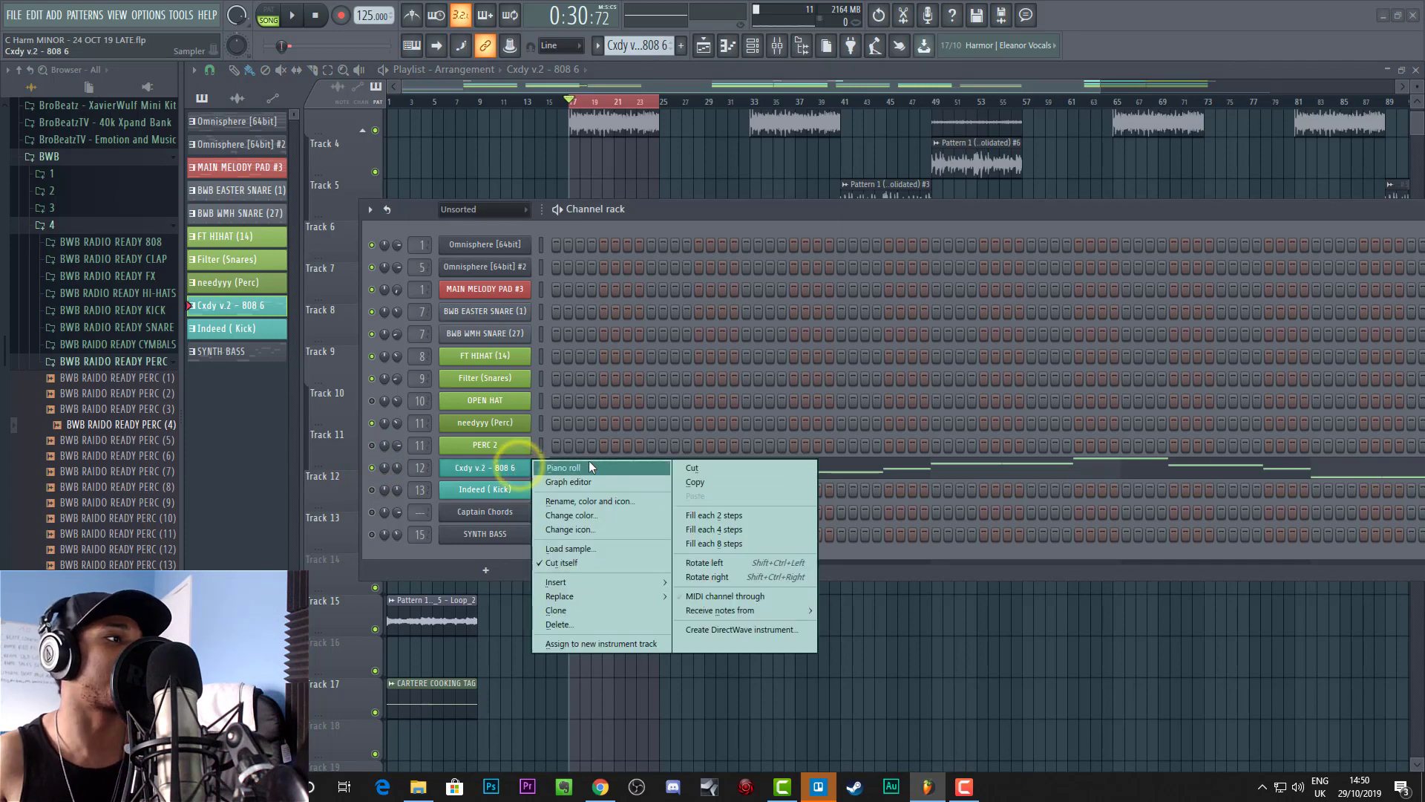
pyautogui.click(564, 467)
pyautogui.moveTo(683, 212); pyautogui.dragTo(1110, 560)
pyautogui.moveTo(705, 177); pyautogui.dragTo(1010, 223)
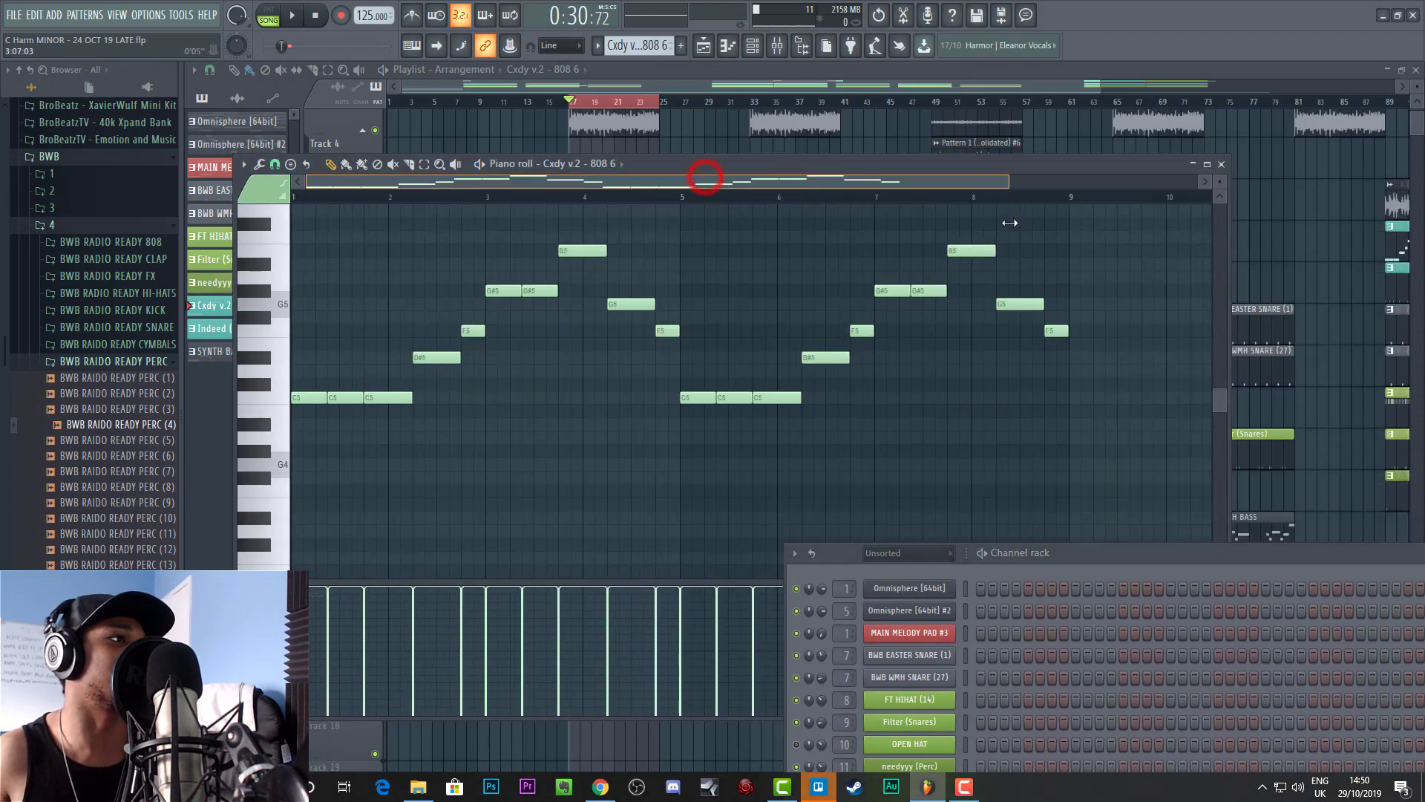
pyautogui.click(1221, 164)
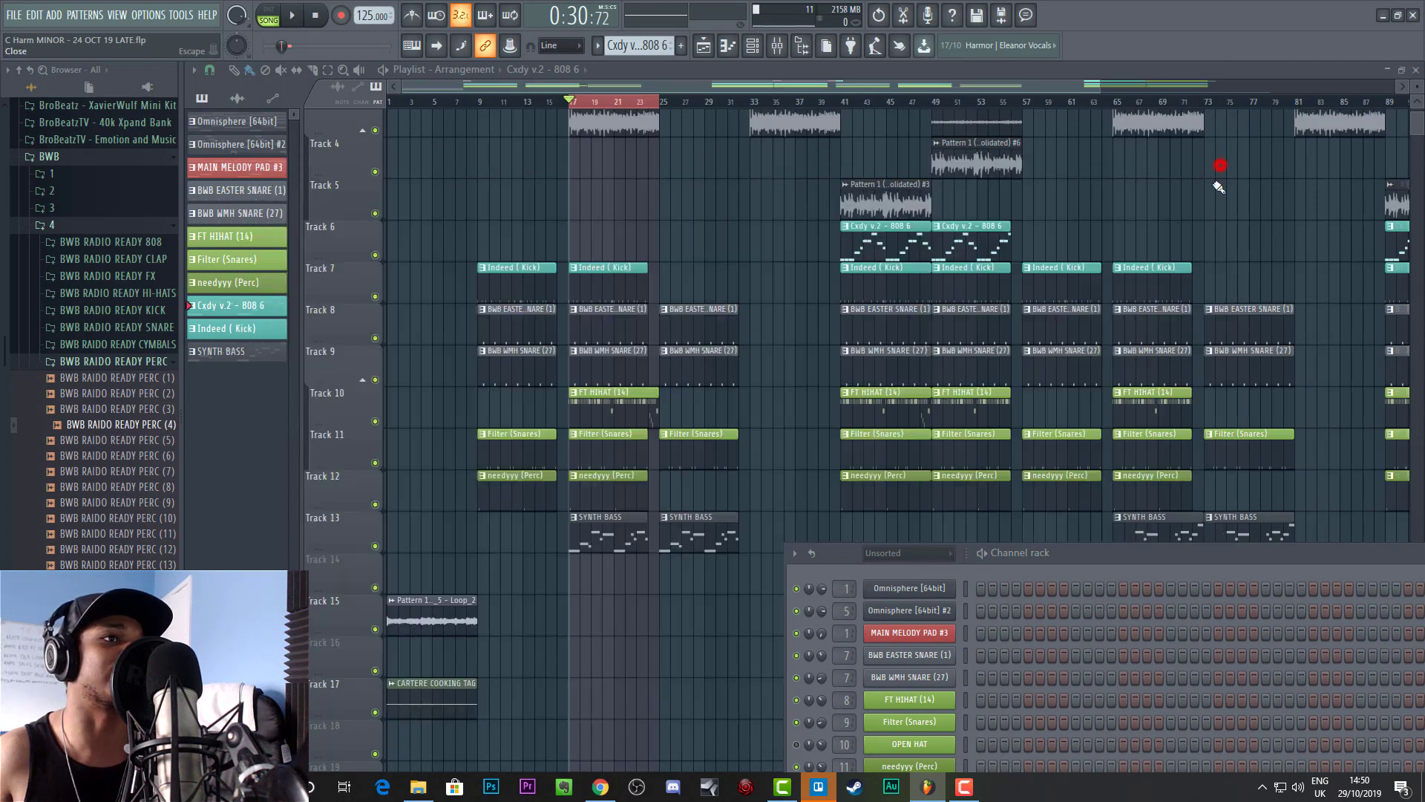
# Step: Select the Indeed (Kick) pattern, unmute its channel, and position the channel rack to show the kick steps
pyautogui.moveTo(1120, 559); pyautogui.dragTo(895, 304)
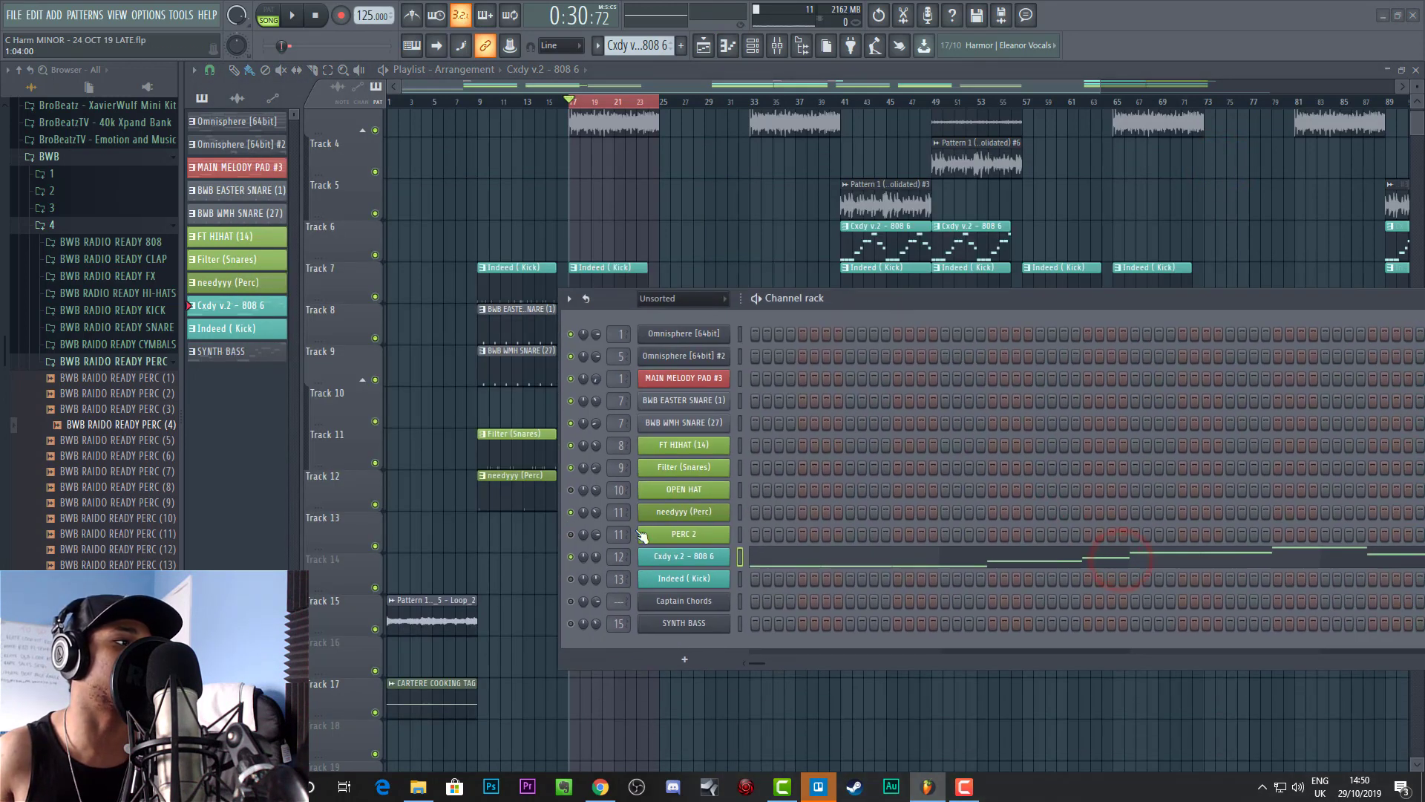
pyautogui.click(225, 328)
pyautogui.click(571, 579)
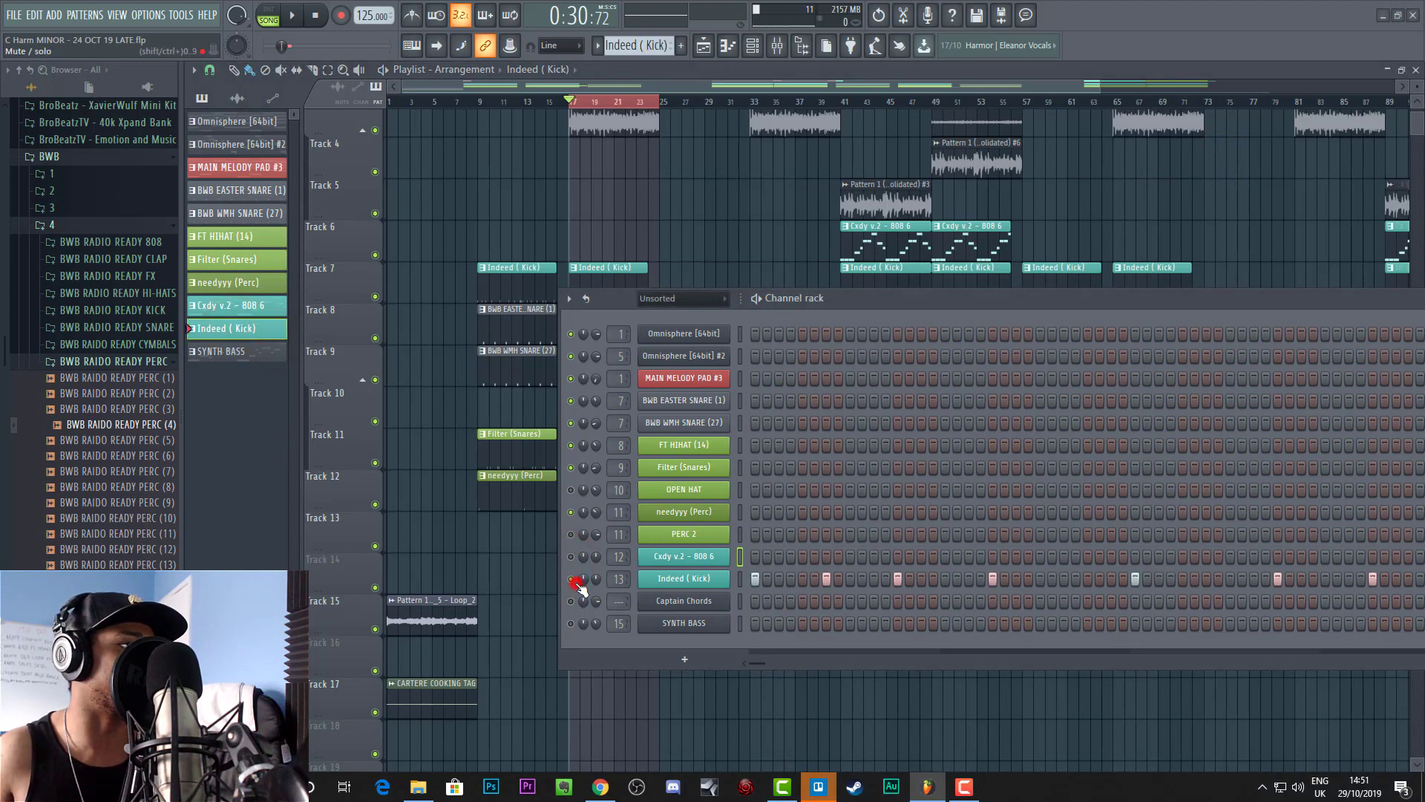
pyautogui.moveTo(984, 305); pyautogui.dragTo(518, 213)
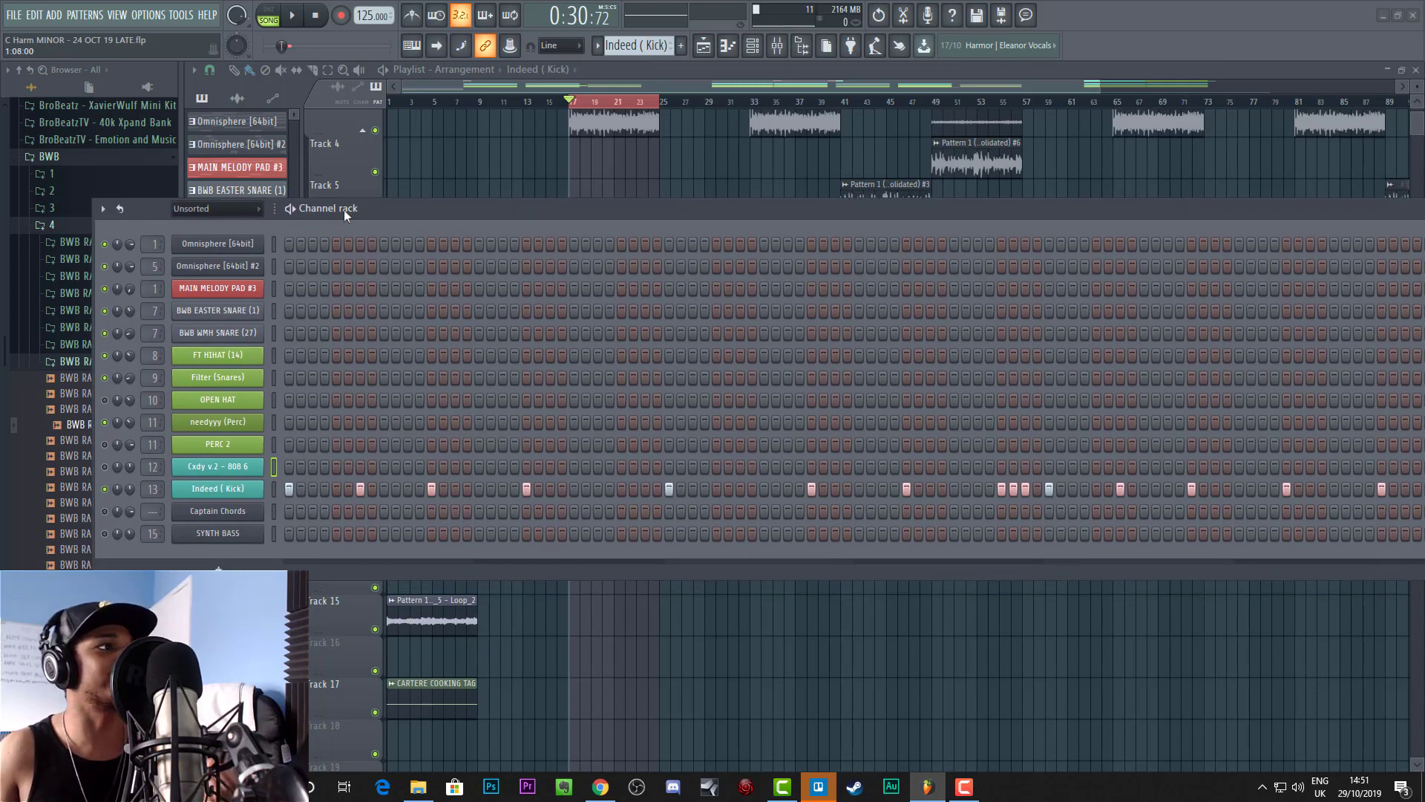
pyautogui.moveTo(395, 211); pyautogui.dragTo(415, 191)
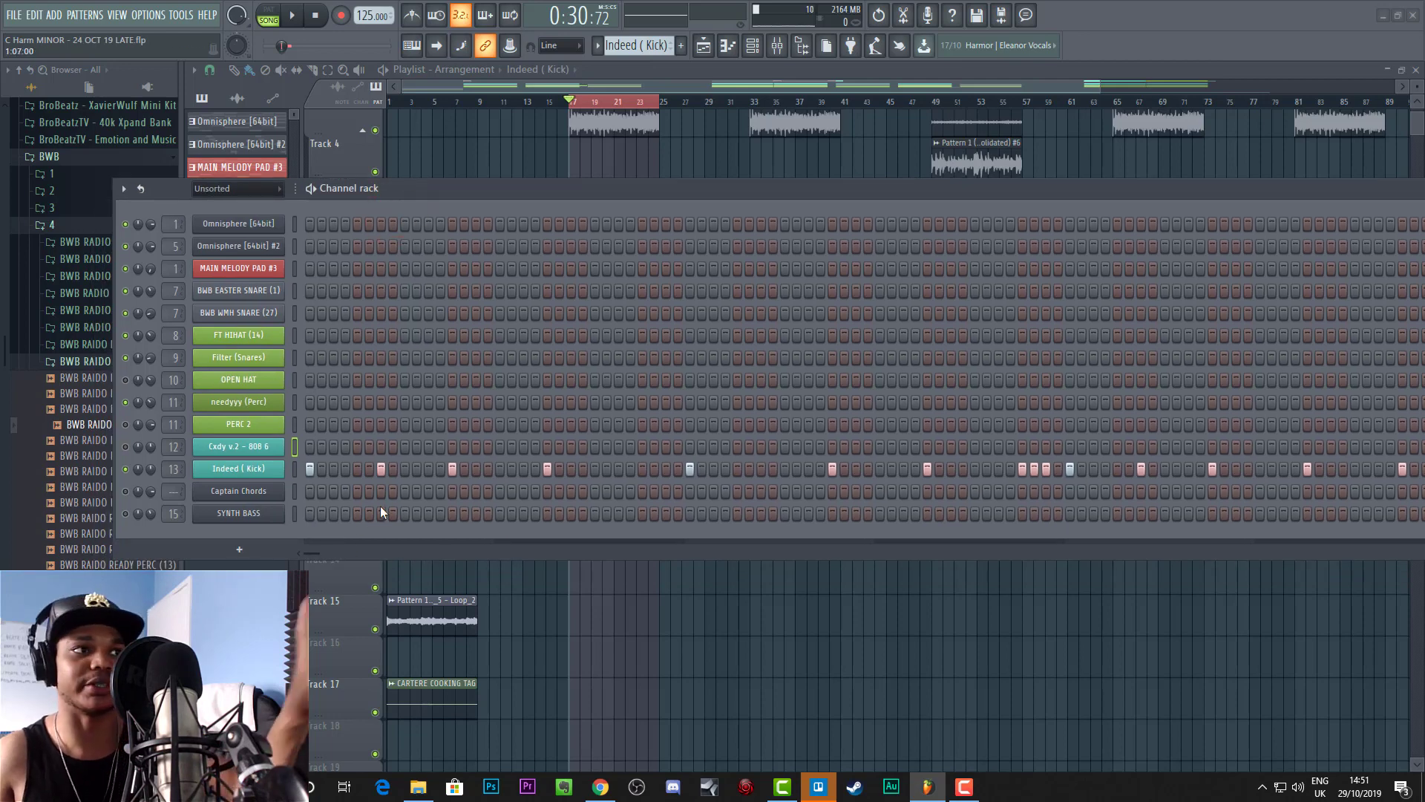
pyautogui.moveTo(683, 199); pyautogui.dragTo(771, 193)
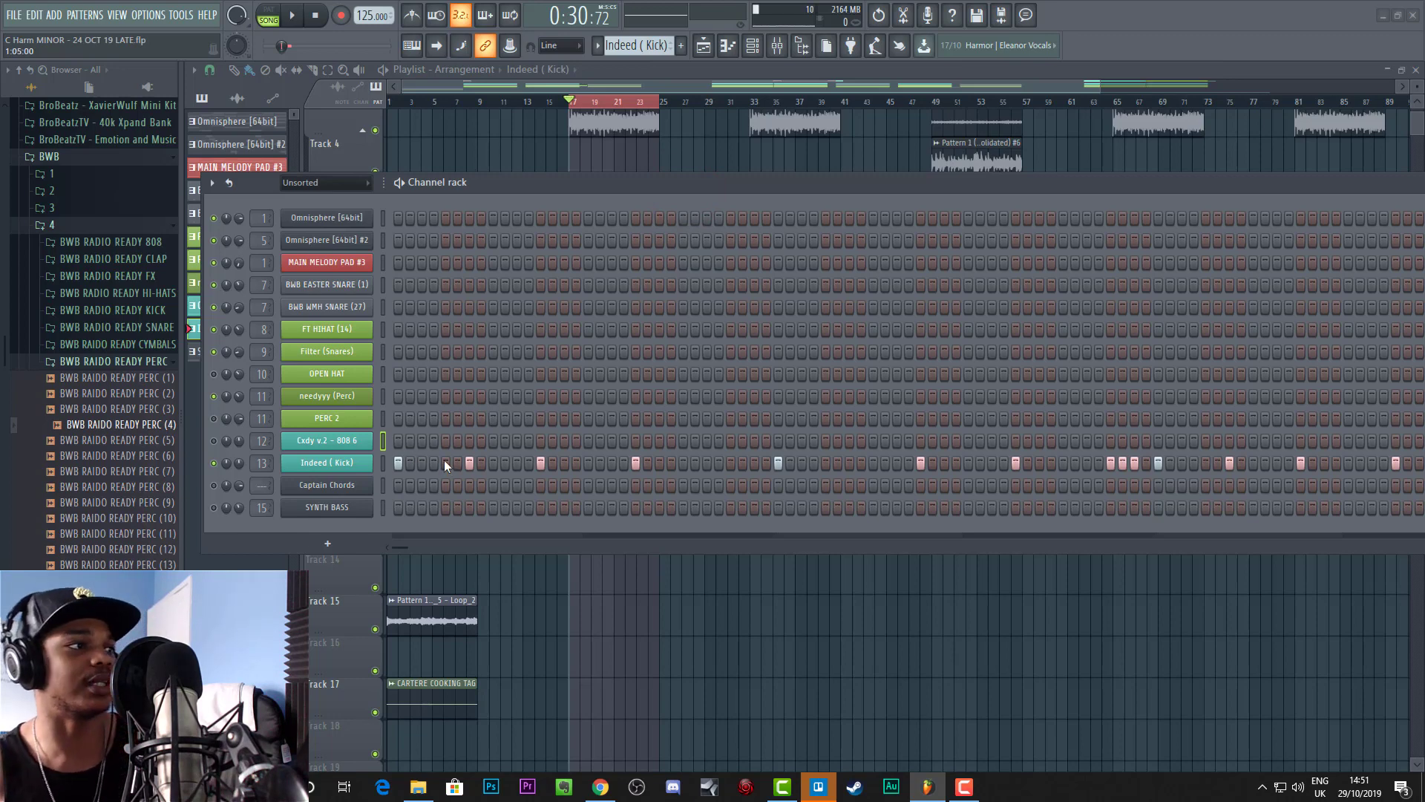
# Step: Play from bar 17 to hear the kick with the melody, snares, hi-hat and perc, and stop playback
pyautogui.press('space')
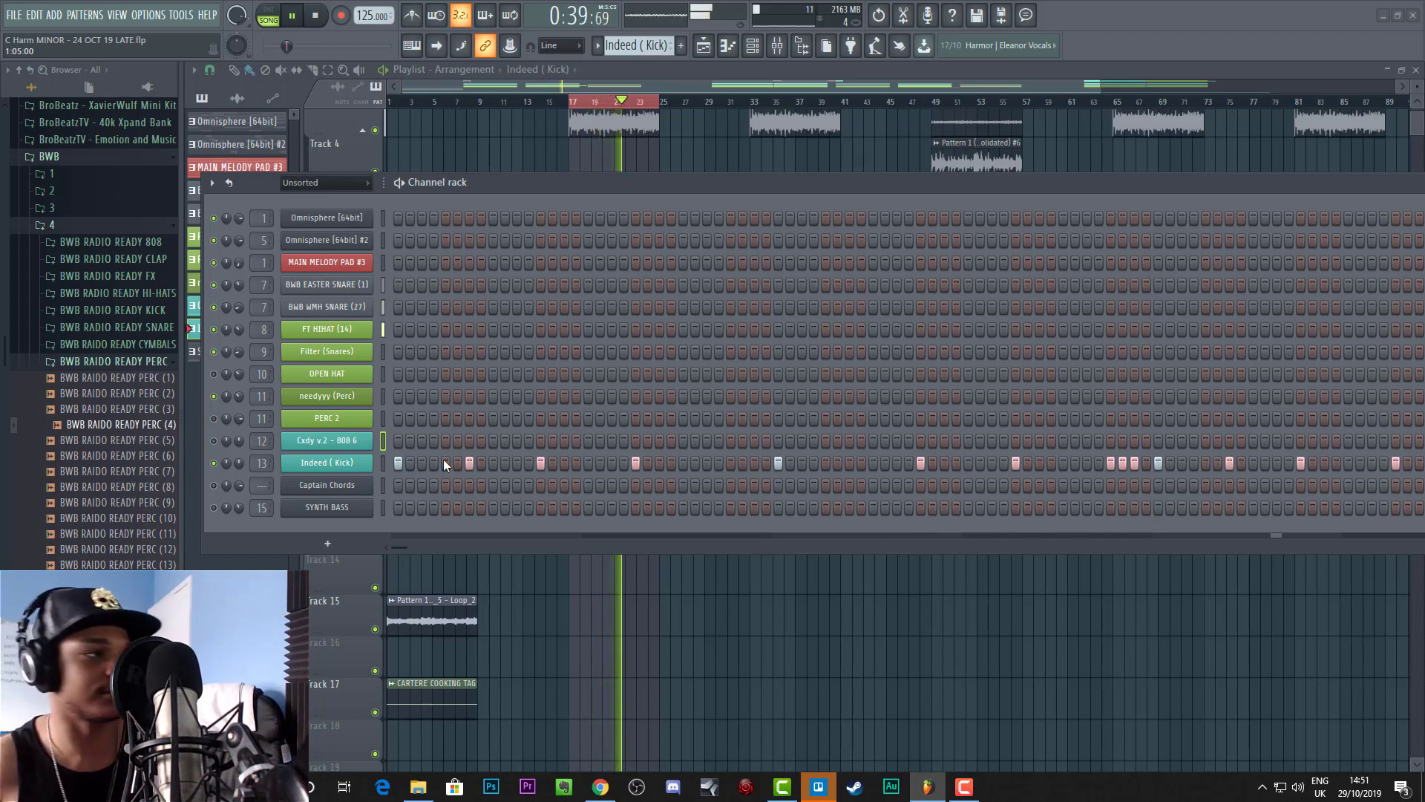
pyautogui.moveTo(400, 544)
pyautogui.mouseDown()
pyautogui.moveTo(488, 528)
pyautogui.moveTo(393, 554)
pyautogui.mouseUp()
pyautogui.press('space')
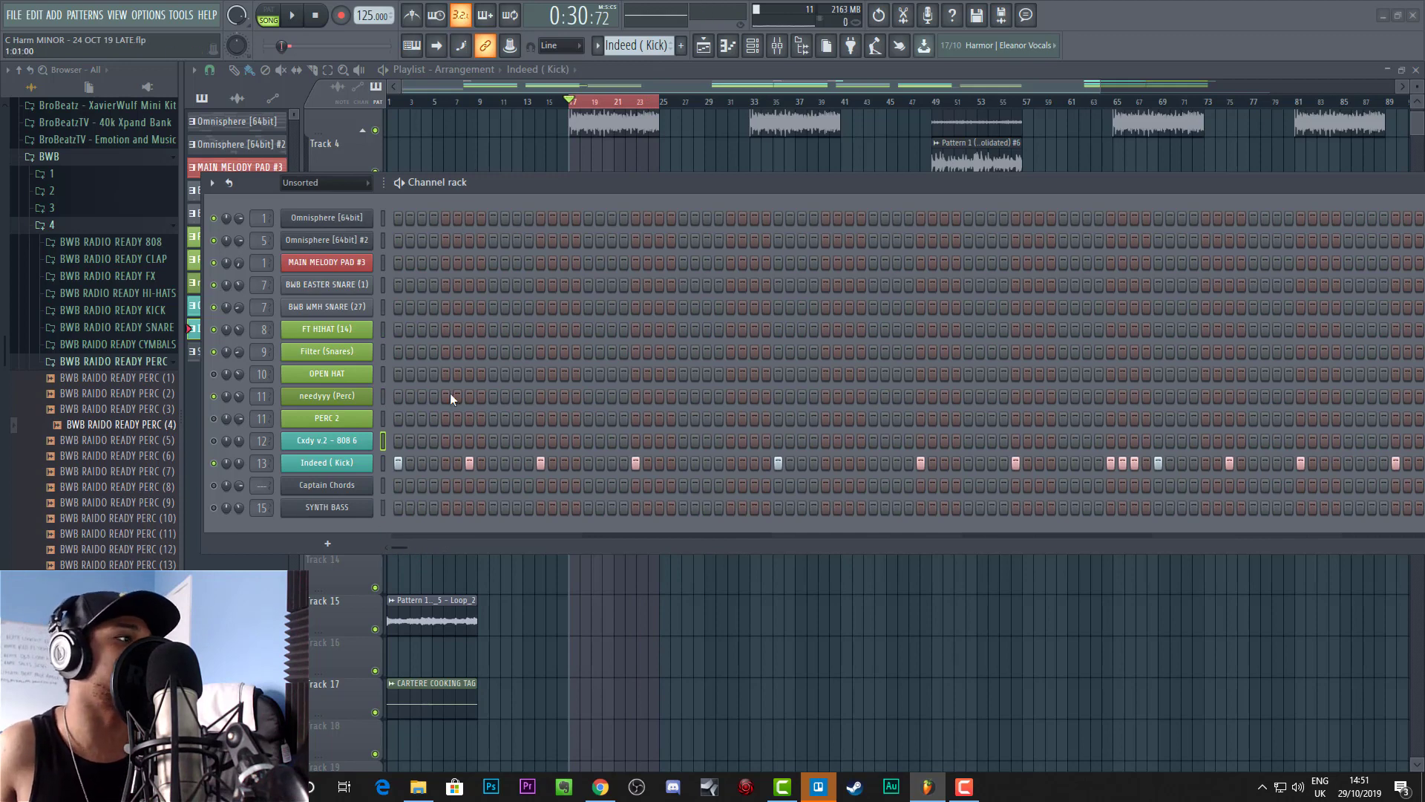
pyautogui.moveTo(398, 555); pyautogui.dragTo(366, 559)
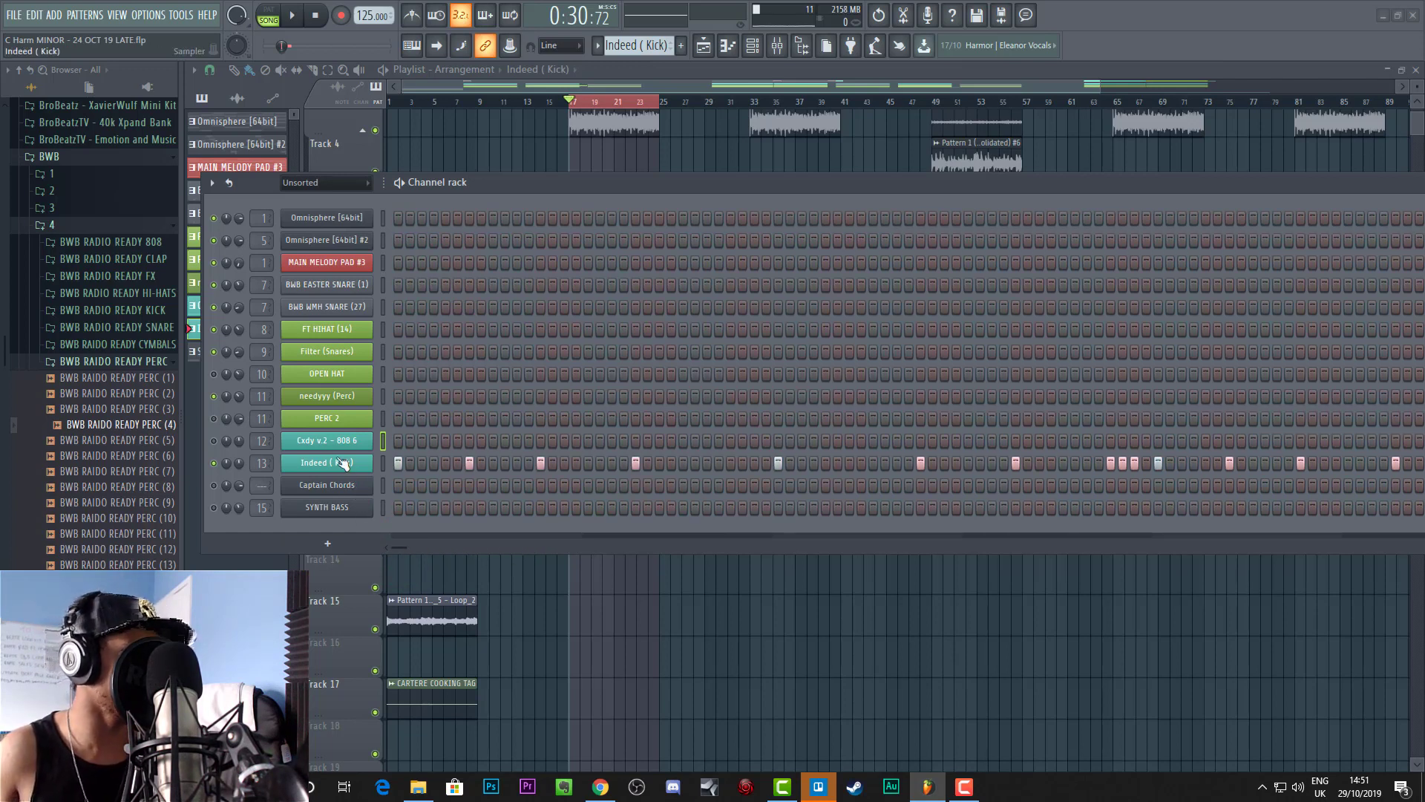
# Step: Unmute the Cxdy v.2 - 808 6 channel, select its pattern, and open its piano roll clear of the channel rack
pyautogui.click(213, 440)
pyautogui.moveTo(513, 182); pyautogui.dragTo(610, 211)
pyautogui.click(229, 305)
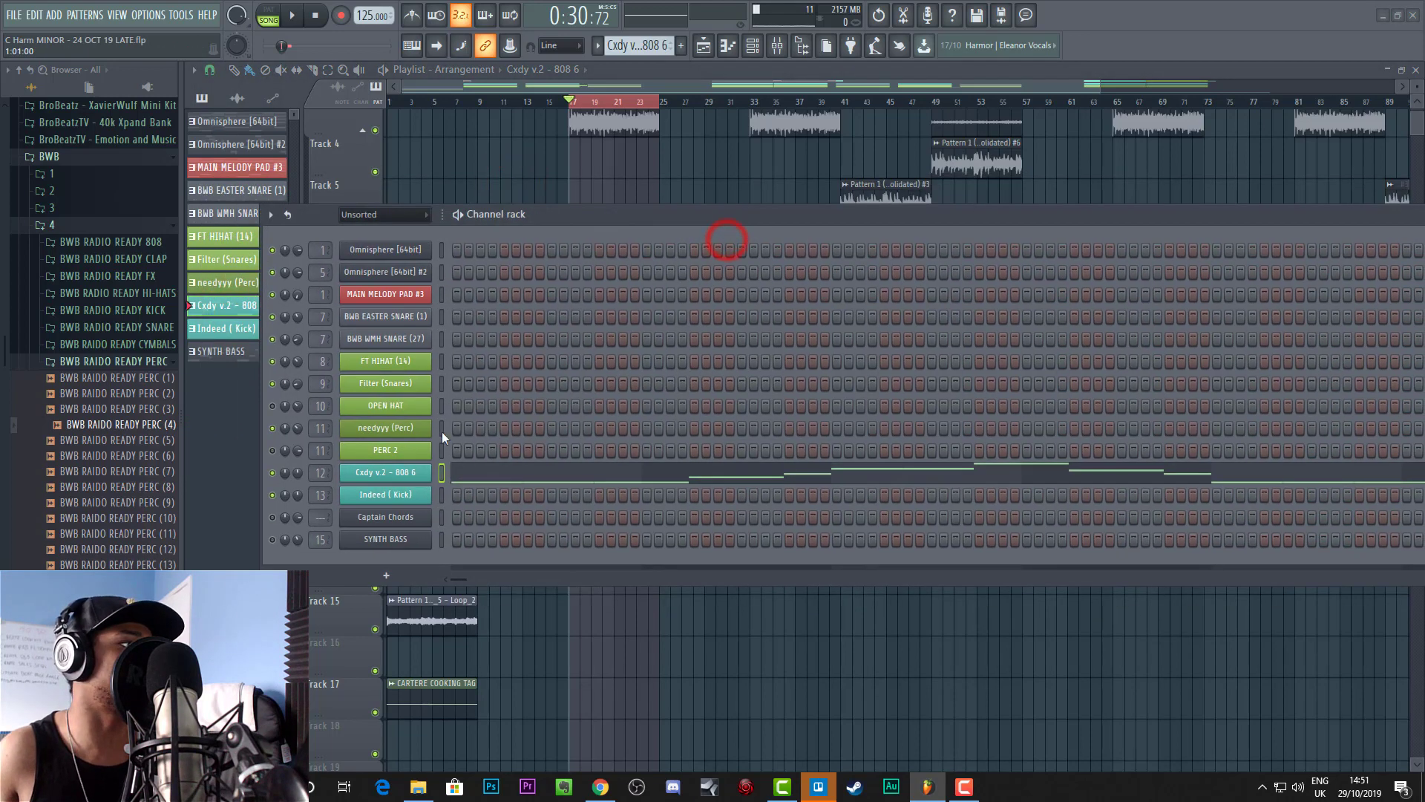
pyautogui.rightClick(423, 484)
pyautogui.click(446, 469)
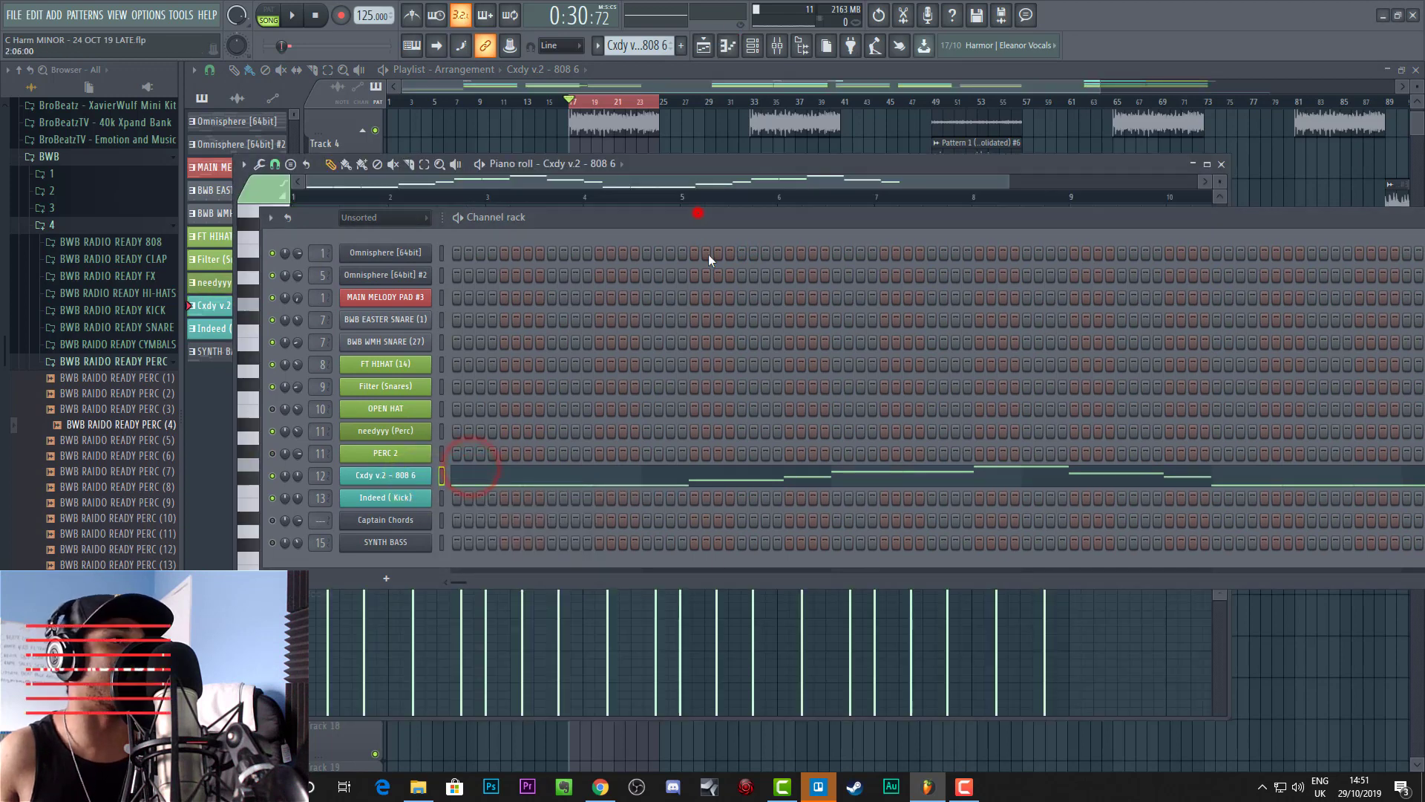
pyautogui.moveTo(700, 213); pyautogui.dragTo(795, 531)
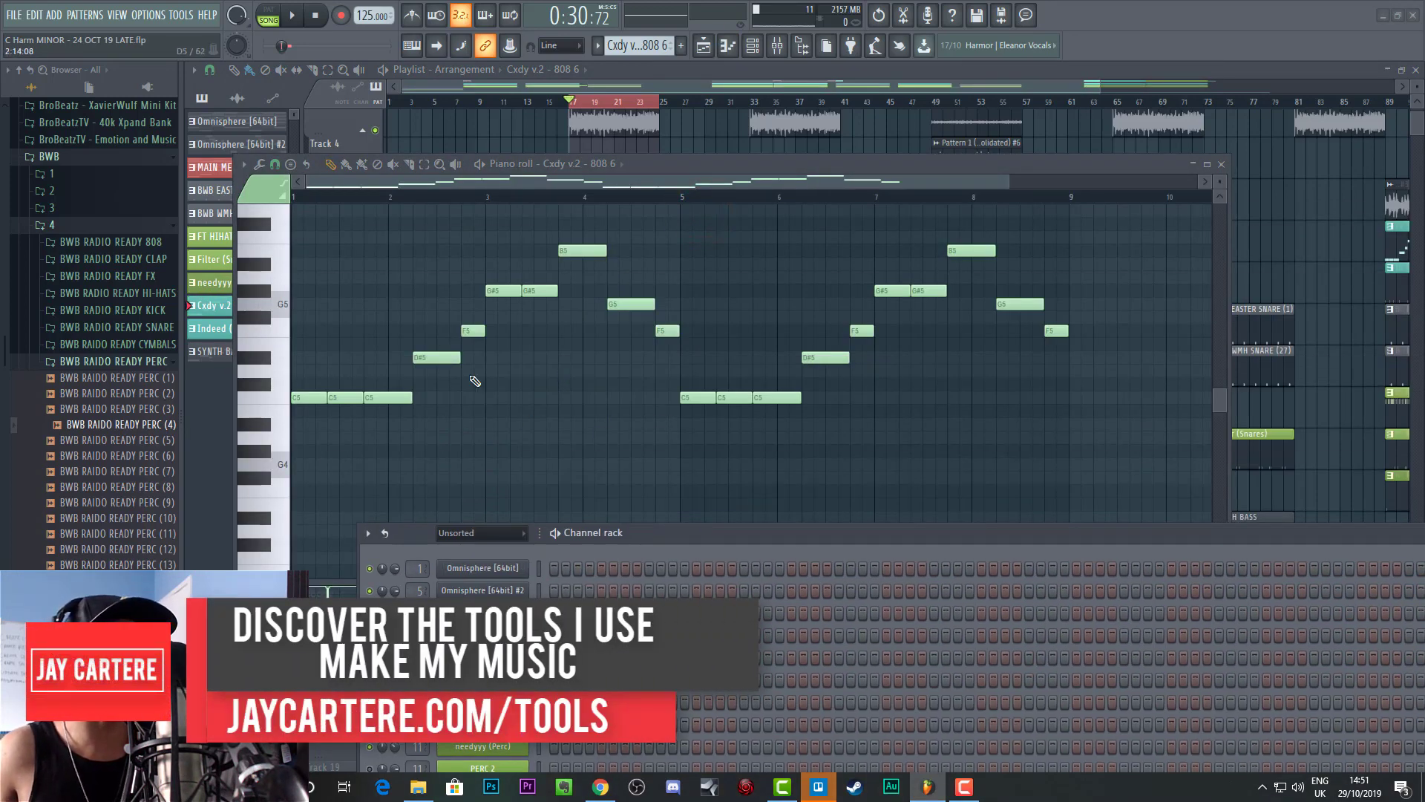
# Step: Examine the 808 note pattern in the piano roll, zoomed out and arranged above the channel rack
pyautogui.scroll(3, 475, 381)
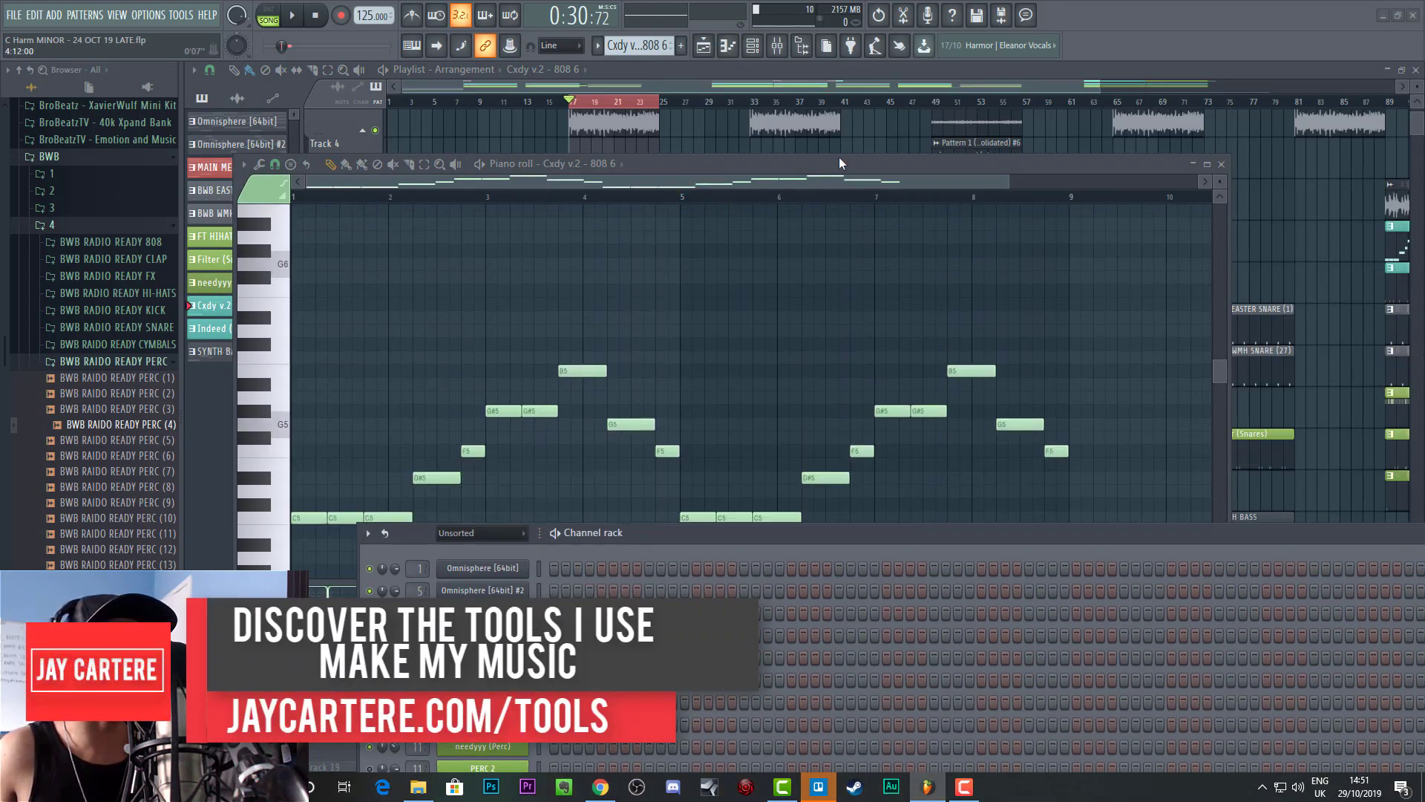
pyautogui.scroll(-2, 1019, 197)
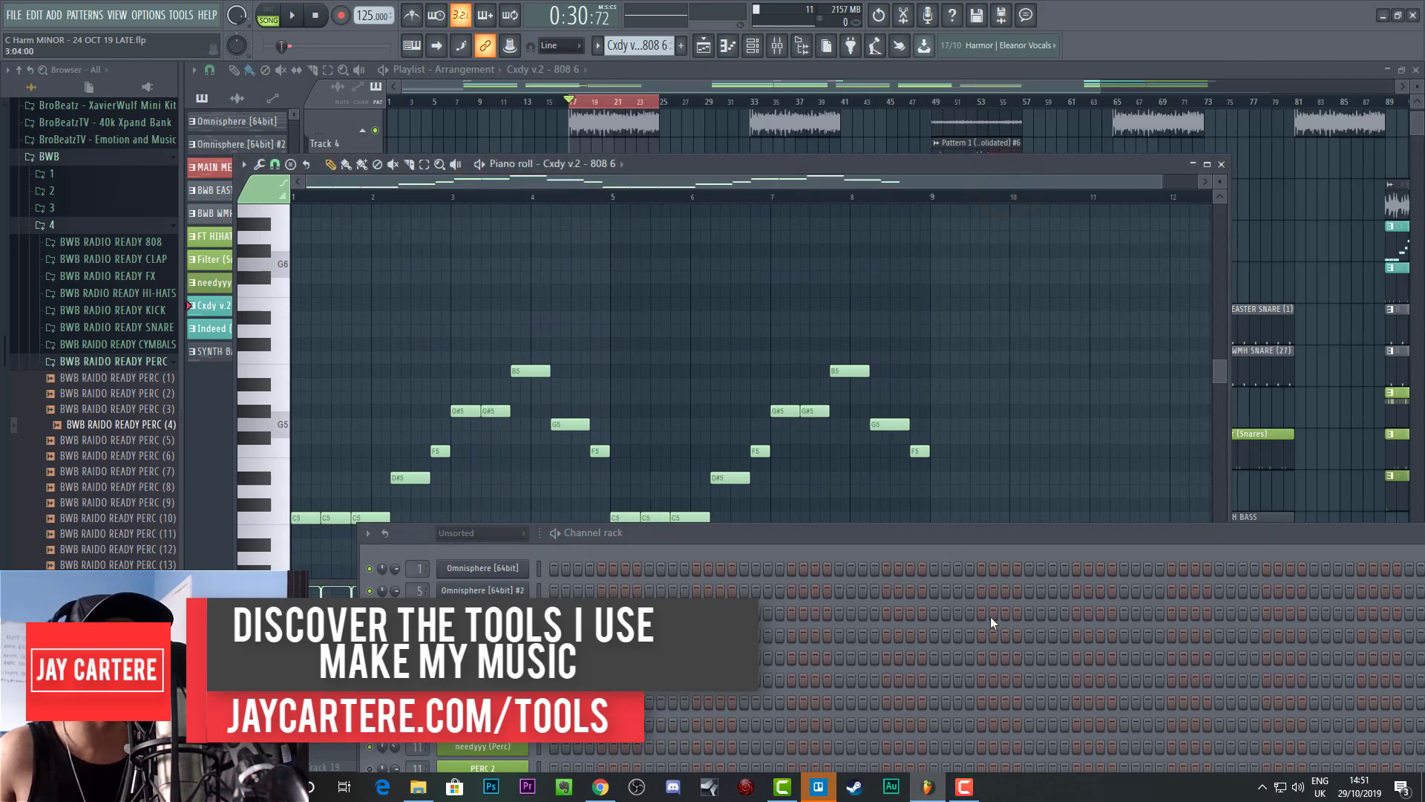
pyautogui.click(850, 518)
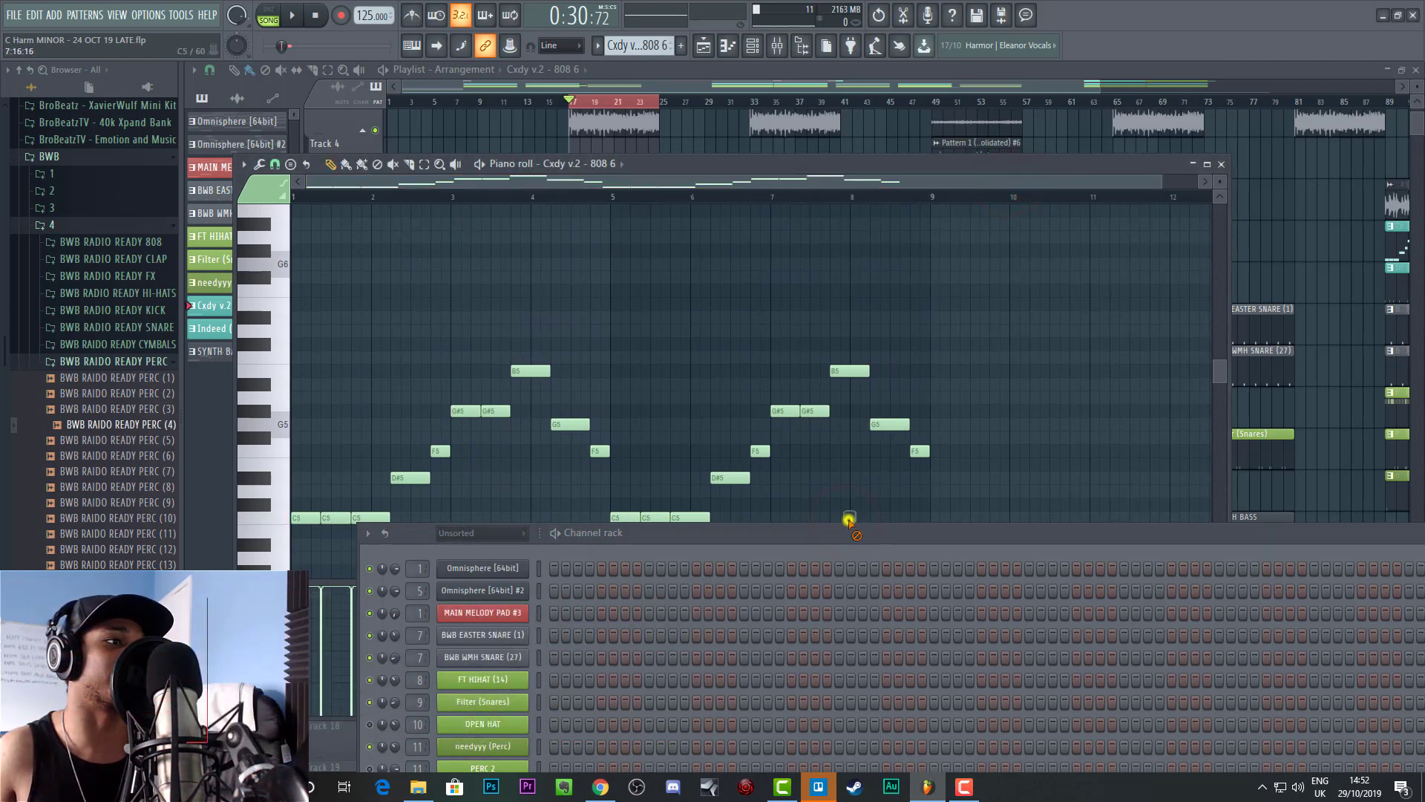
pyautogui.moveTo(833, 535); pyautogui.dragTo(1133, 561)
pyautogui.moveTo(644, 161); pyautogui.dragTo(748, 143)
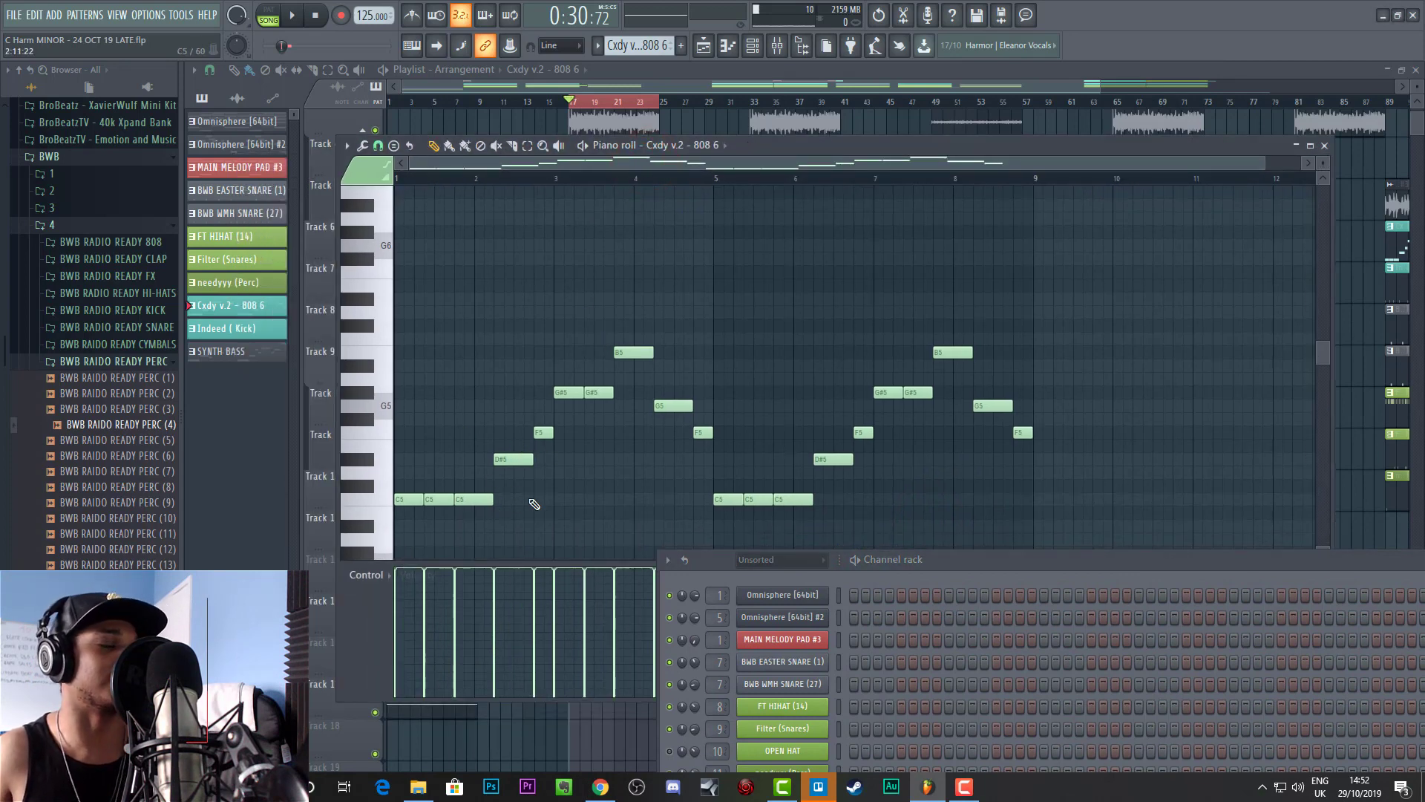
# Step: Play briefly from bar 17, move the piano roll off the playlist, and select and play bars 41 to 49 instead
pyautogui.press('space')
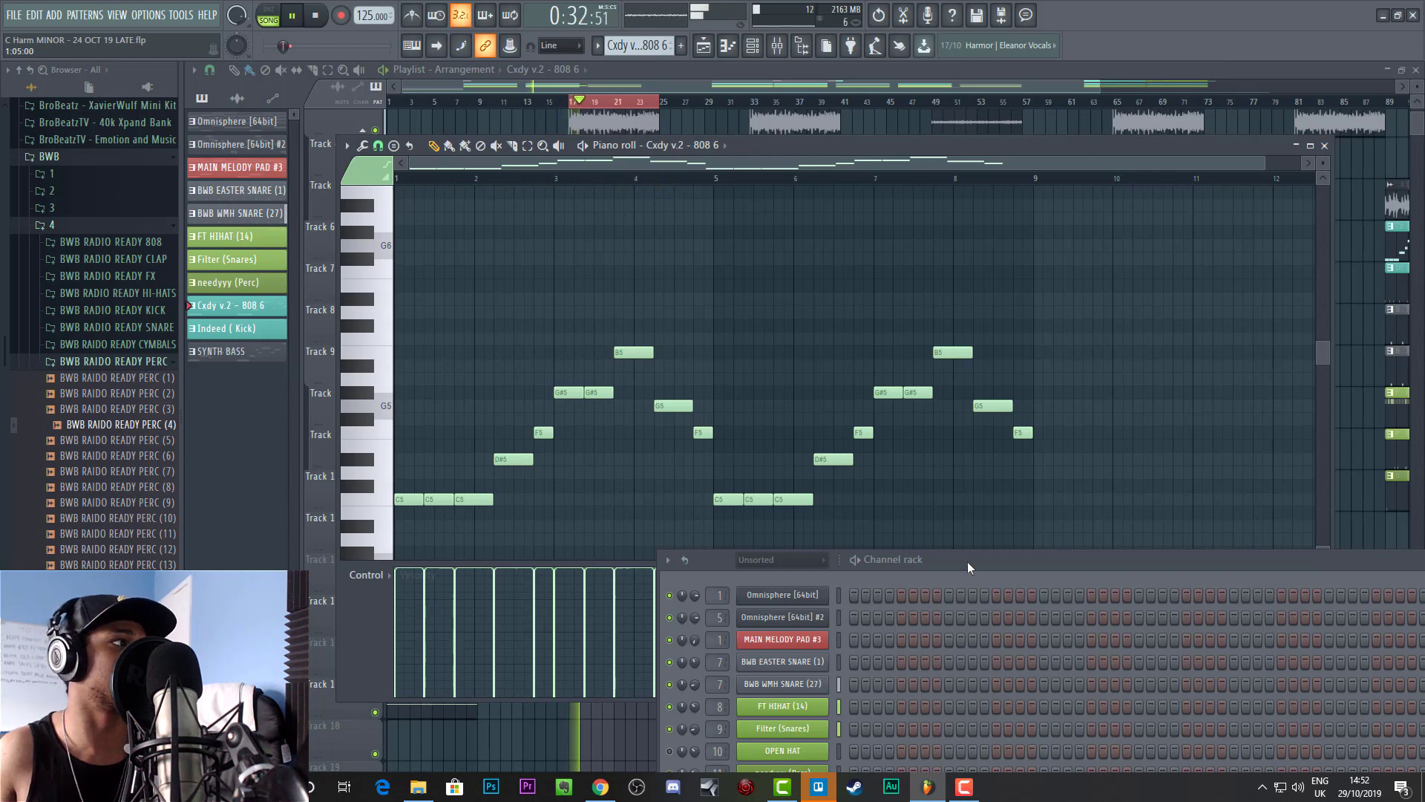
pyautogui.press('space')
pyautogui.moveTo(771, 145); pyautogui.dragTo(1329, 533)
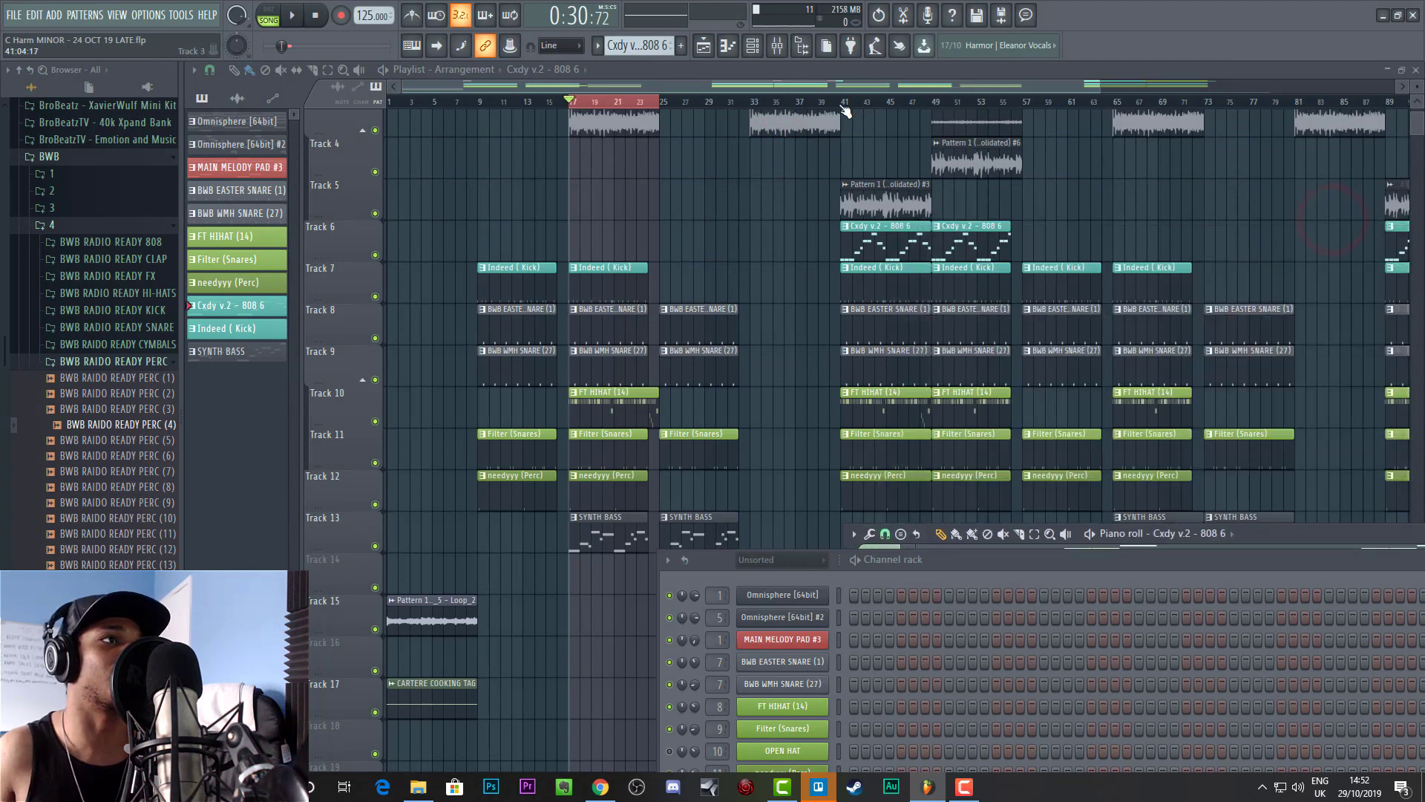
pyautogui.moveTo(847, 103); pyautogui.dragTo(937, 111)
pyautogui.press('space')
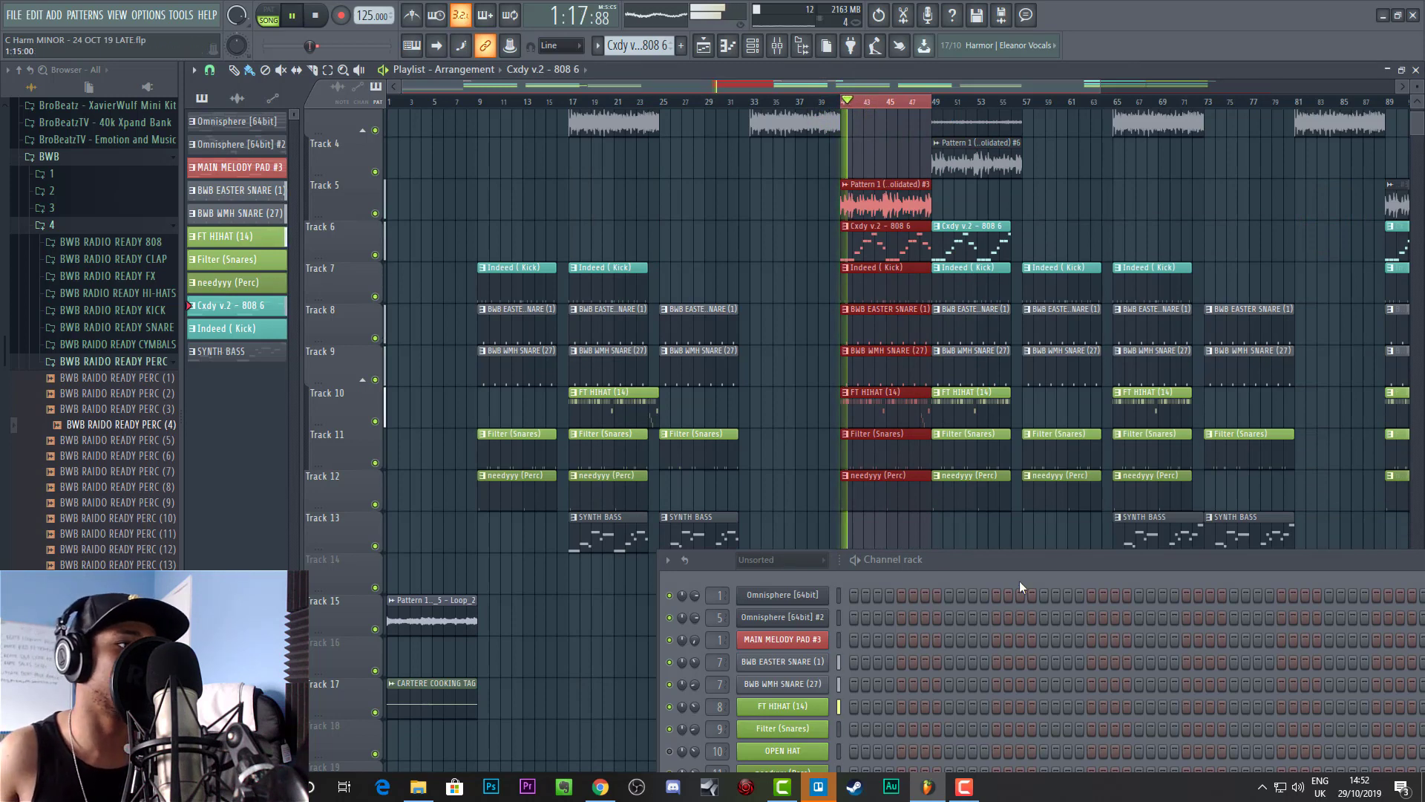
# Step: Bring the Cxdy v.2 - 808 6 piano roll into full view during playback to follow its notes, and stop playback
pyautogui.moveTo(1018, 581); pyautogui.dragTo(697, 287)
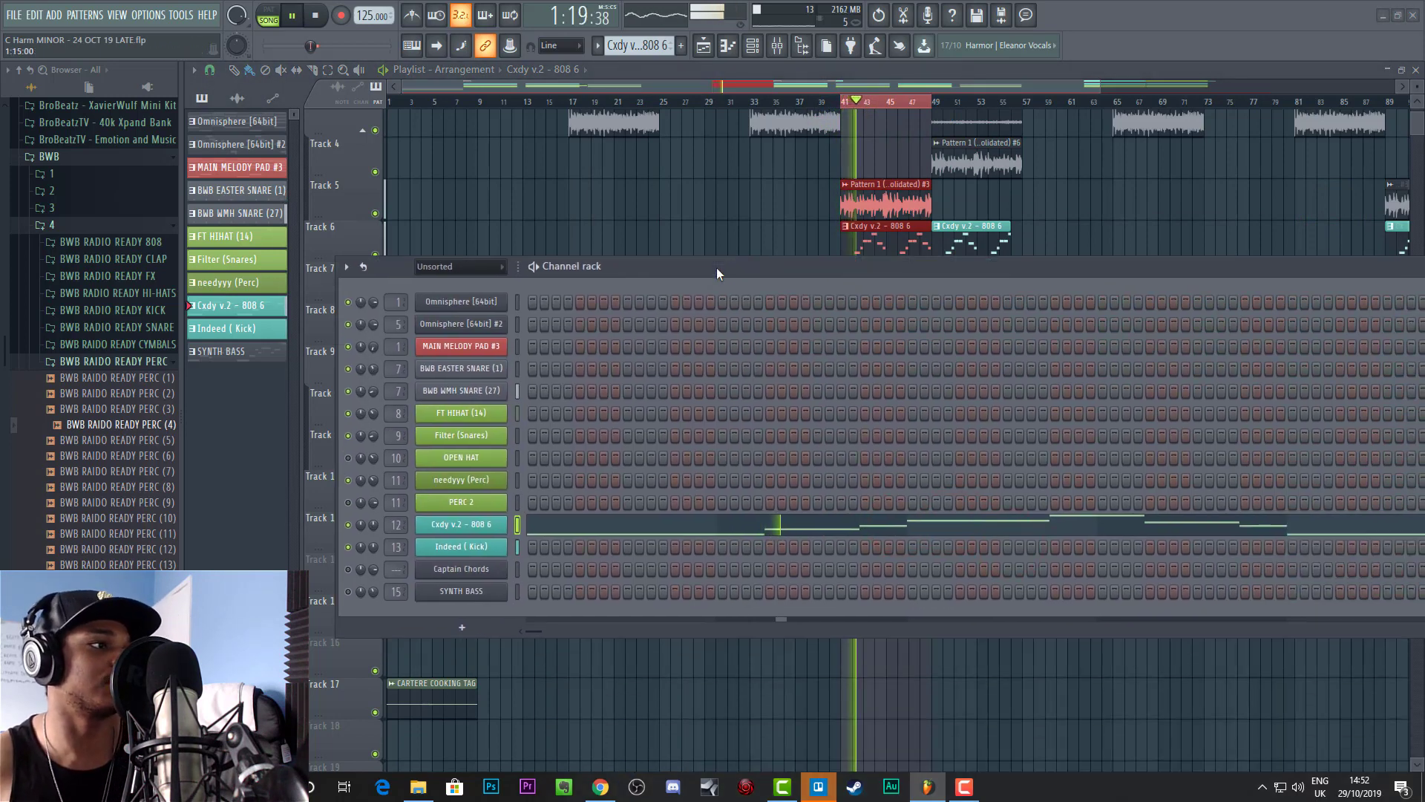
pyautogui.rightClick(491, 522)
pyautogui.click(536, 525)
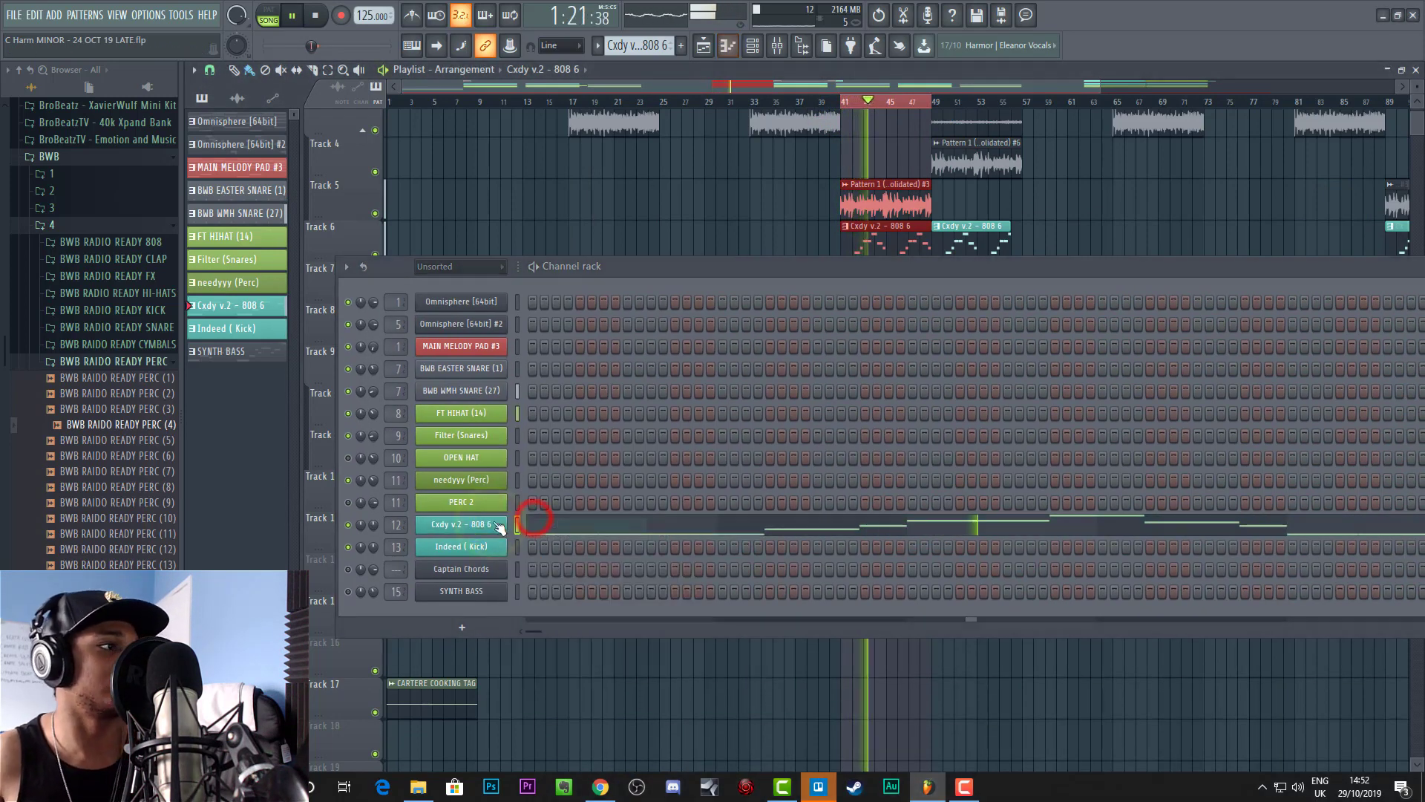
pyautogui.rightClick(493, 522)
pyautogui.click(524, 525)
pyautogui.moveTo(683, 269); pyautogui.dragTo(855, 665)
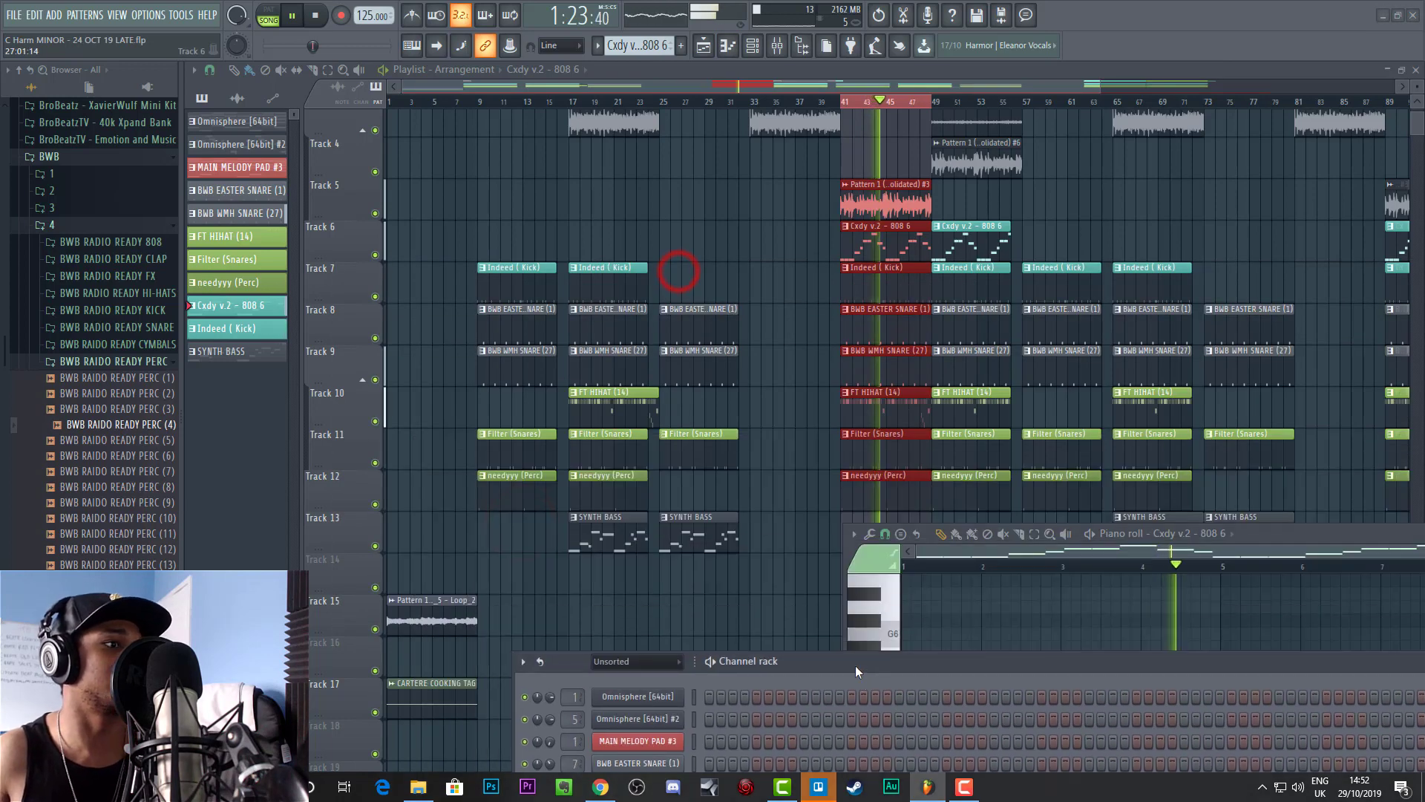
pyautogui.moveTo(1191, 536); pyautogui.dragTo(684, 85)
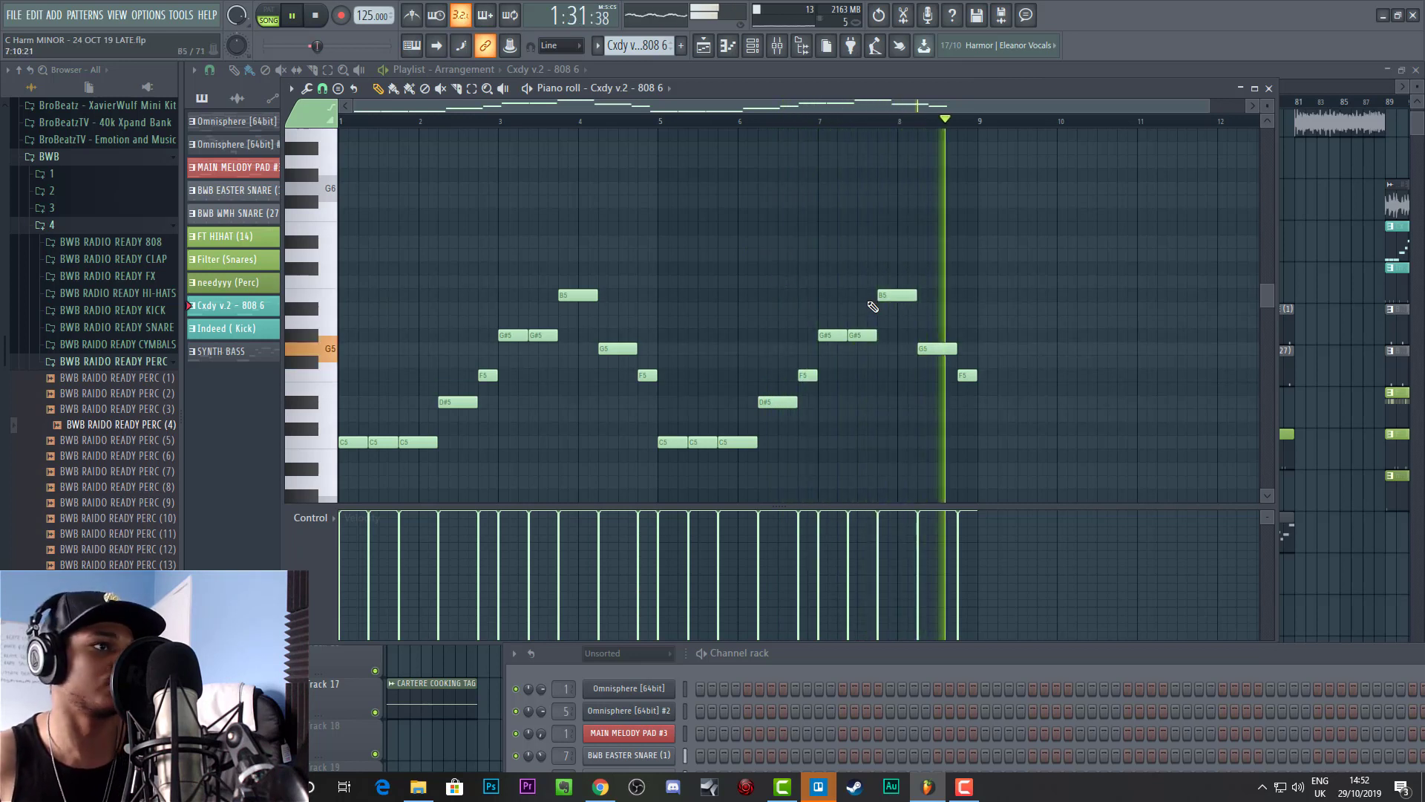
pyautogui.press('space')
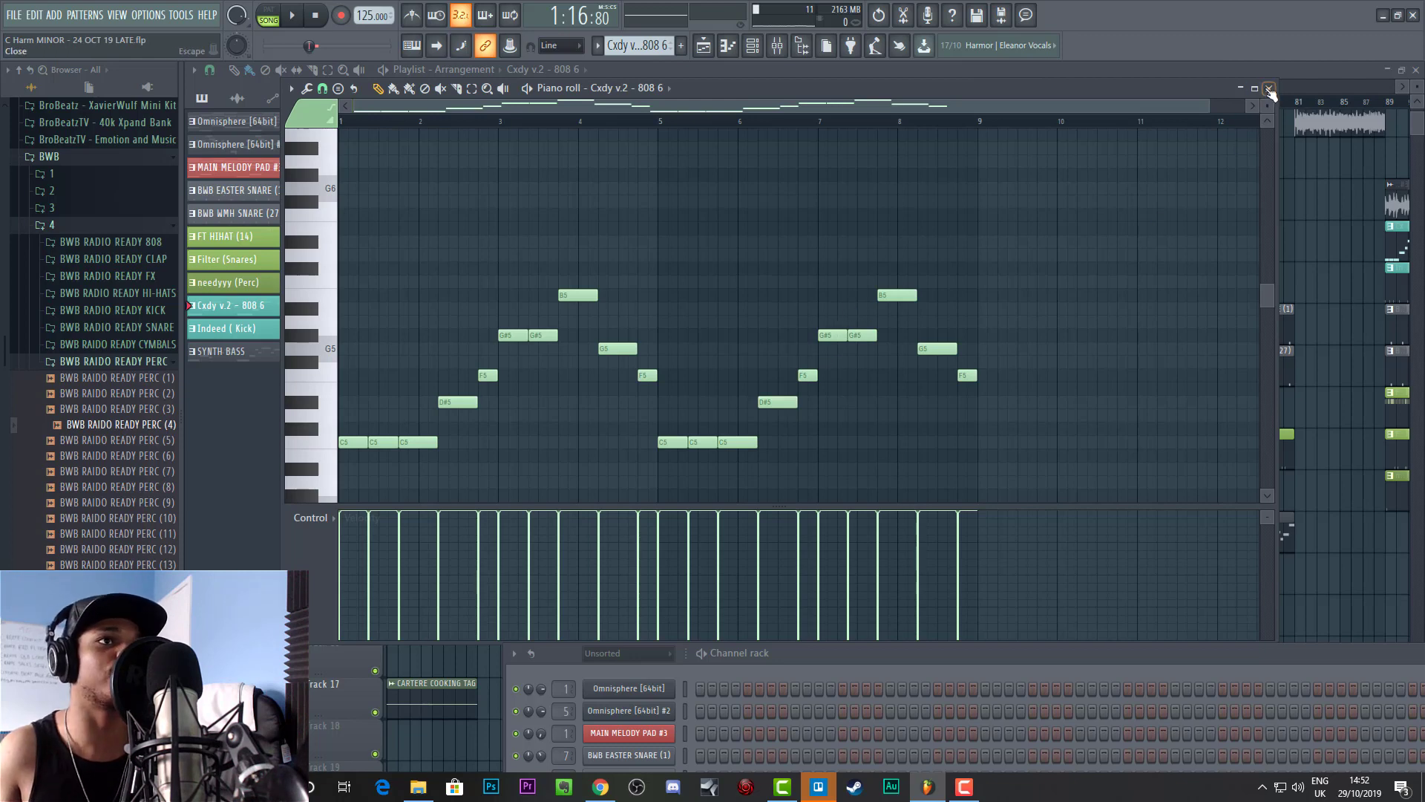
# Step: Close the piano roll, clear the playlist's time selection, and set the playback position to bar 17
pyautogui.click(1269, 88)
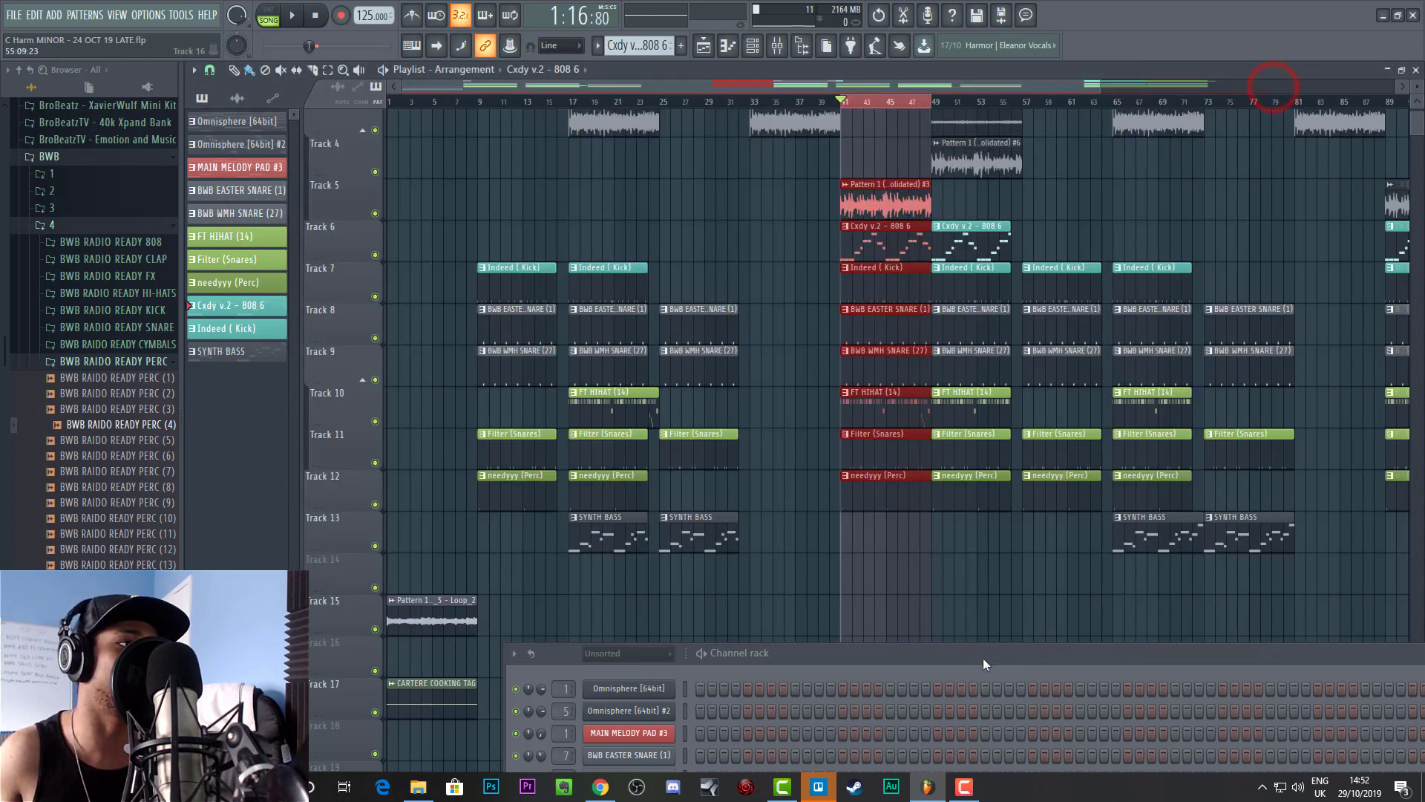
pyautogui.moveTo(983, 657); pyautogui.dragTo(1008, 643)
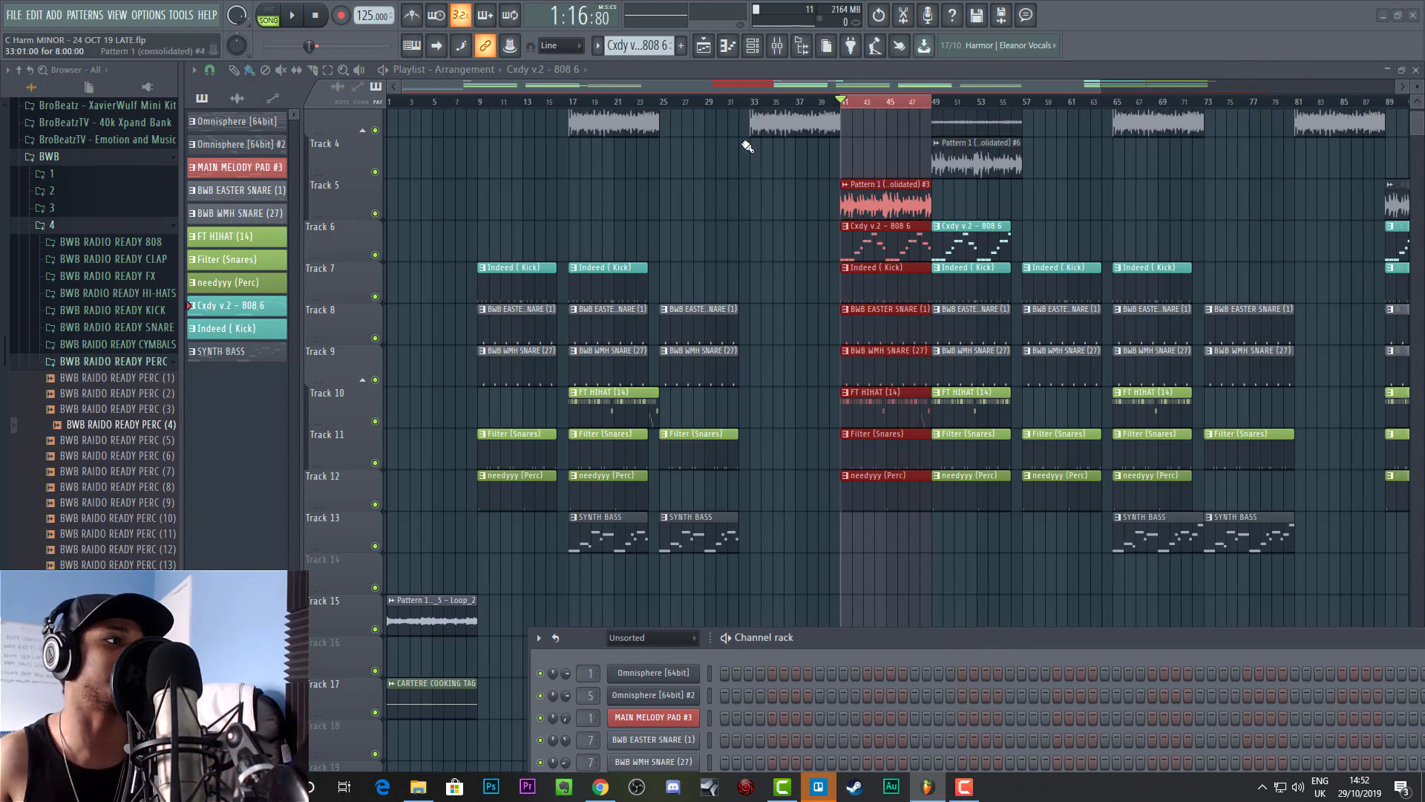
pyautogui.click(570, 101)
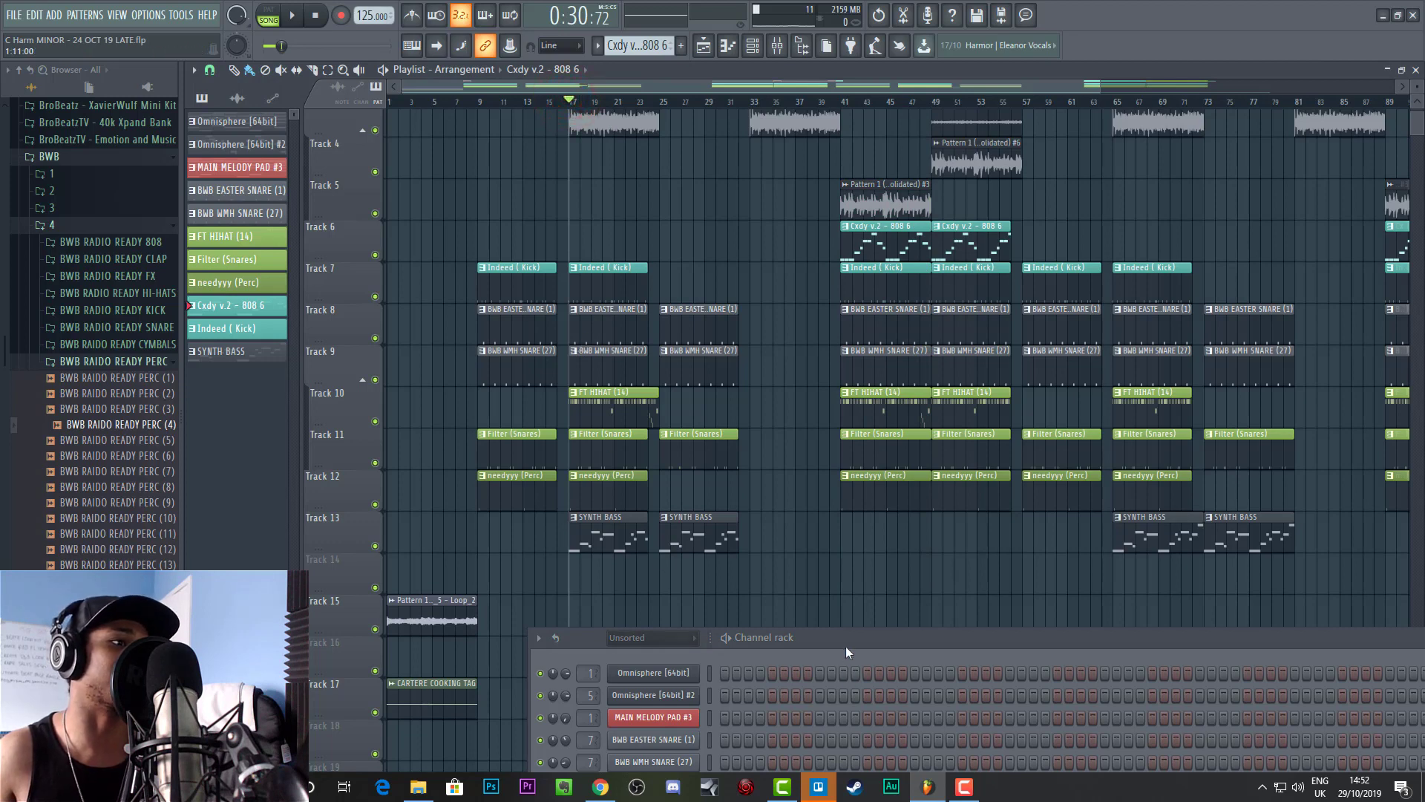
# Step: Make SYNTH BASS the active pattern, set a time selection over bars 17 to 25, and move the channel rack clear of it
pyautogui.moveTo(845, 643); pyautogui.dragTo(788, 386)
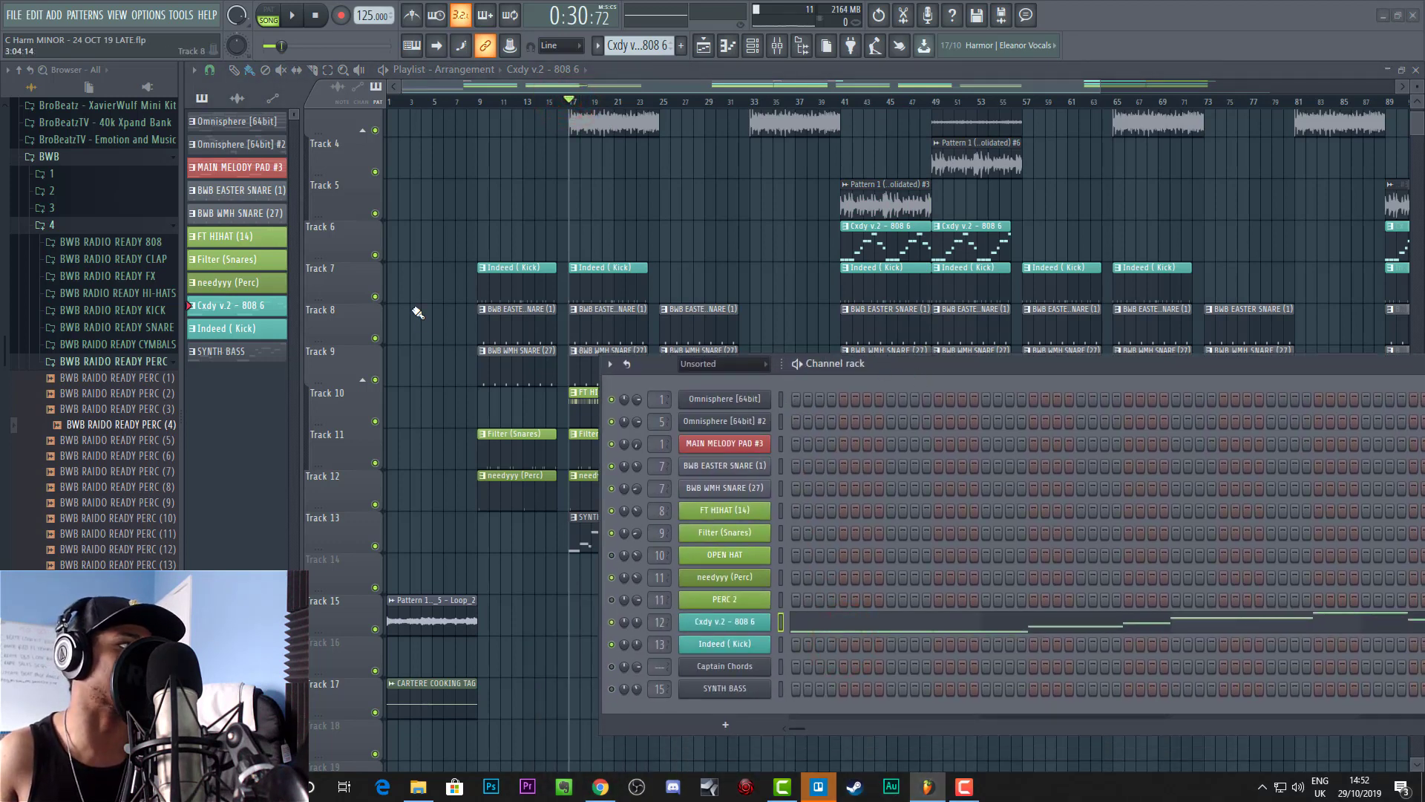
pyautogui.click(241, 353)
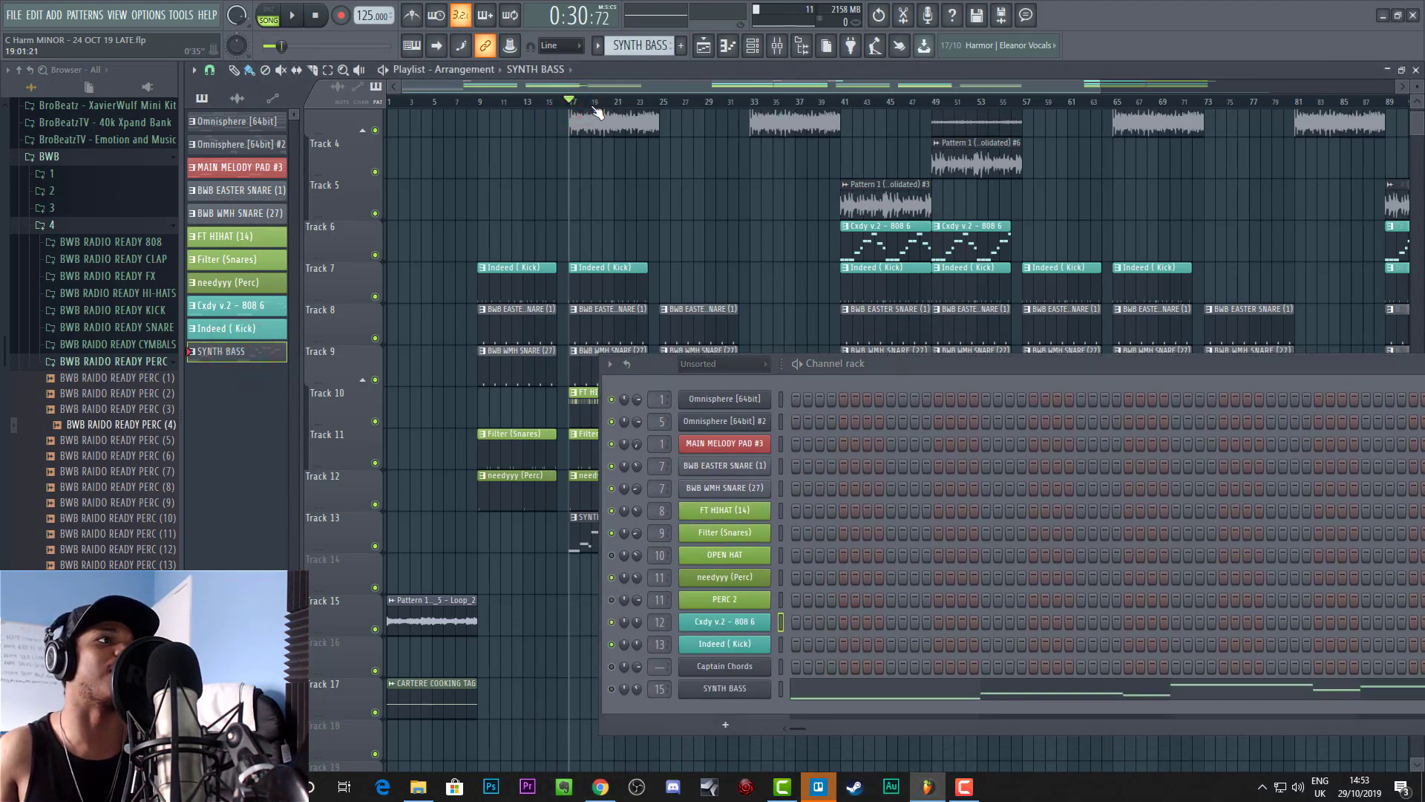
pyautogui.moveTo(659, 99); pyautogui.dragTo(570, 100)
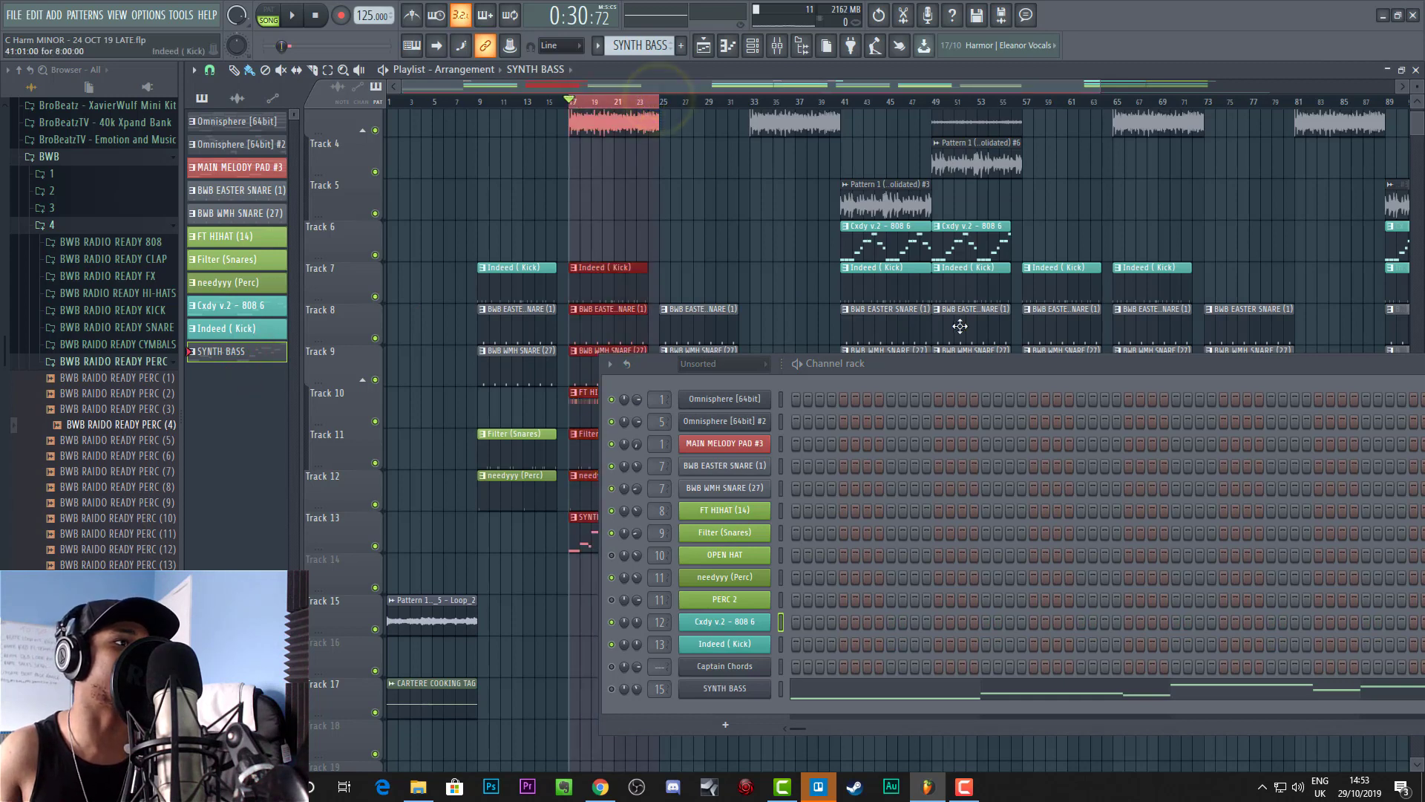
pyautogui.moveTo(928, 367); pyautogui.dragTo(1065, 369)
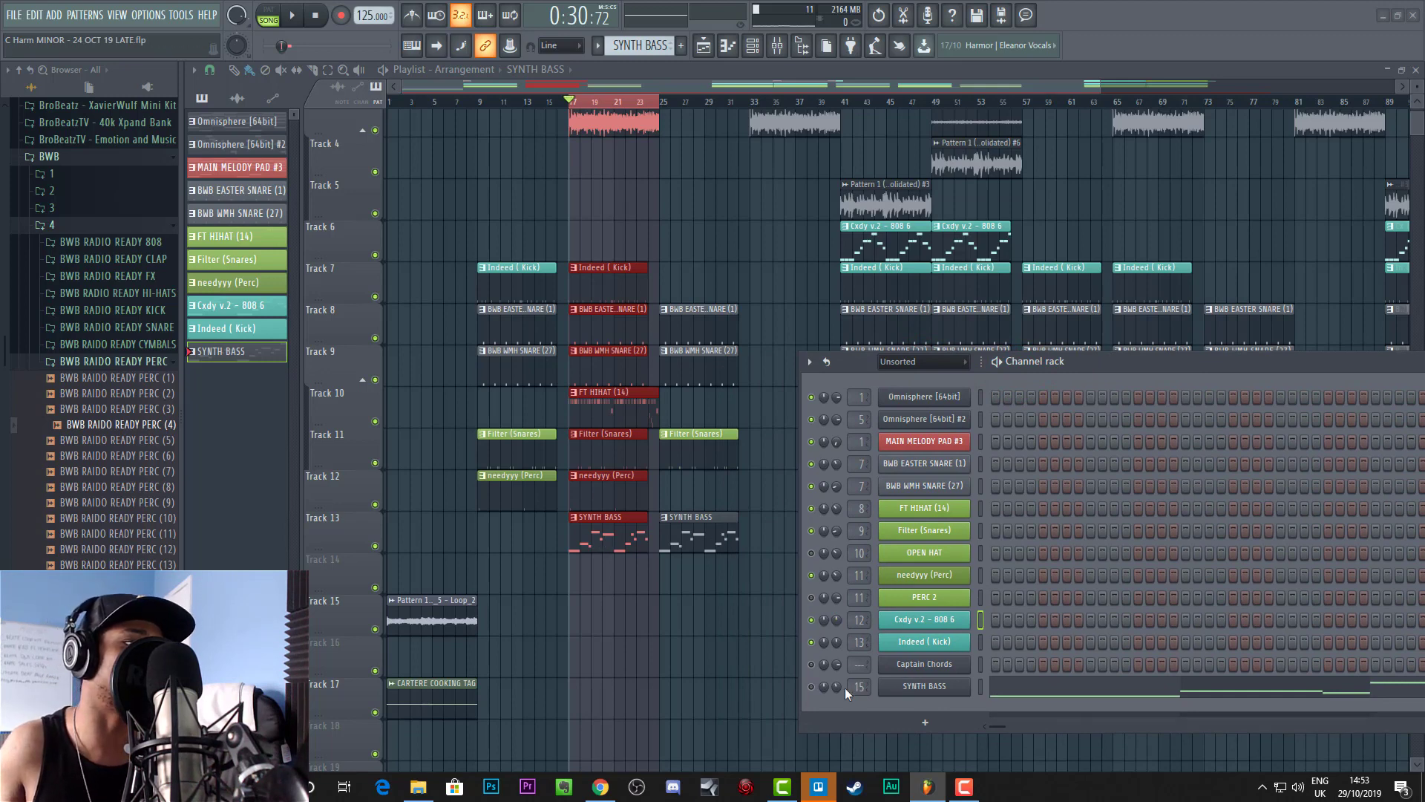
# Step: Unmute the SYNTH BASS channel and open its piano roll, arranged above the channel rack
pyautogui.click(812, 686)
pyautogui.rightClick(901, 682)
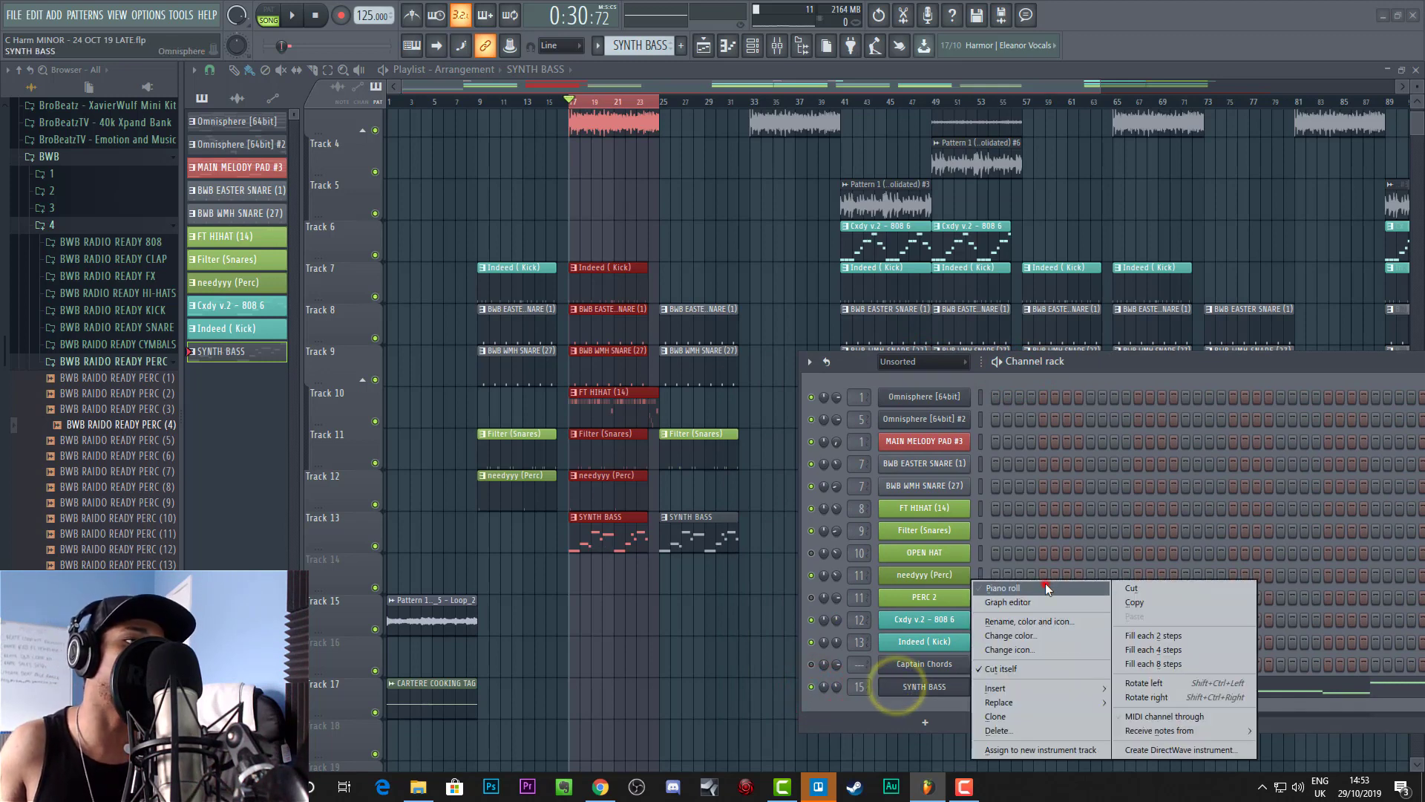
pyautogui.click(1044, 583)
pyautogui.moveTo(1079, 372); pyautogui.dragTo(911, 551)
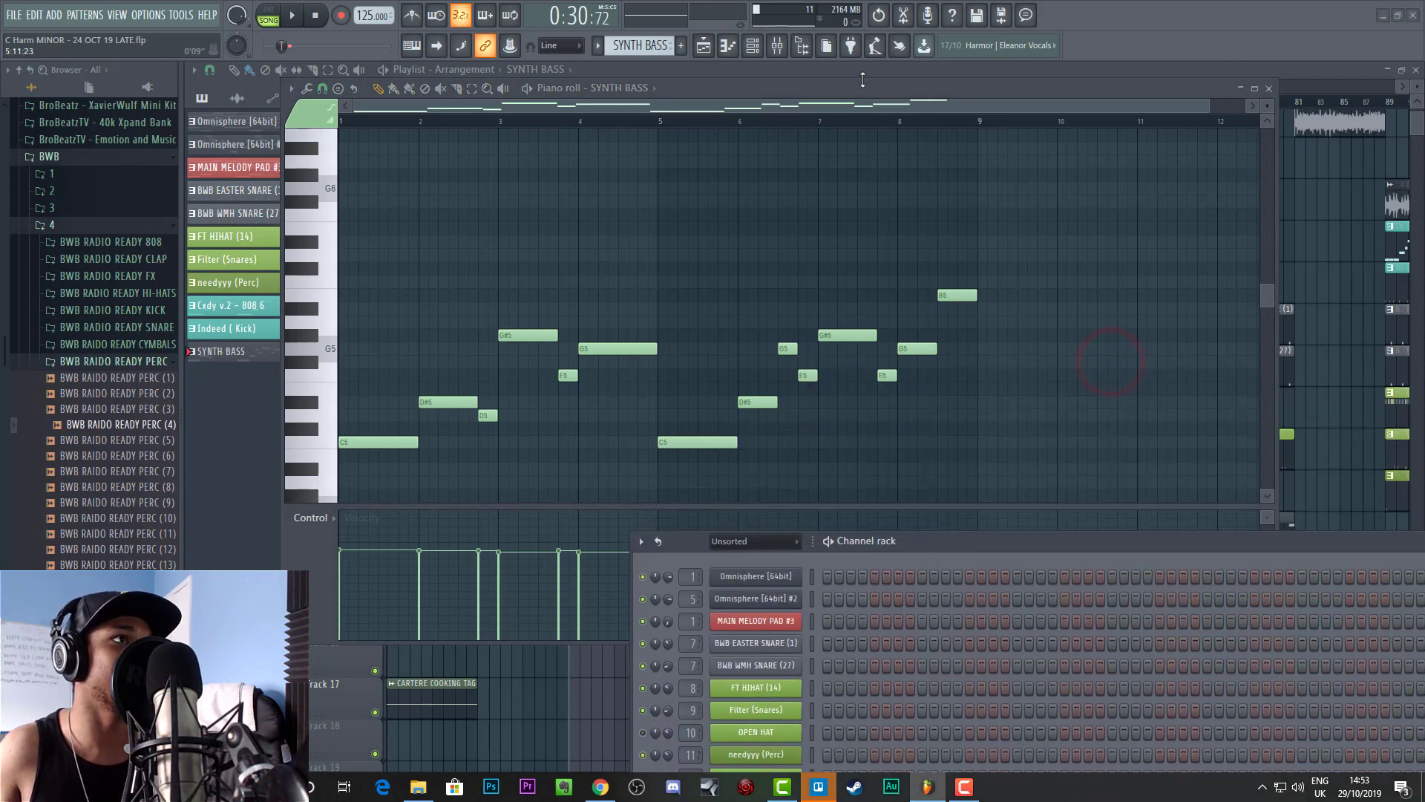
pyautogui.moveTo(844, 95); pyautogui.dragTo(848, 79)
# Step: Play the selected bars while following the SYNTH BASS notes, stop playback, and close the piano roll
pyautogui.press('space')
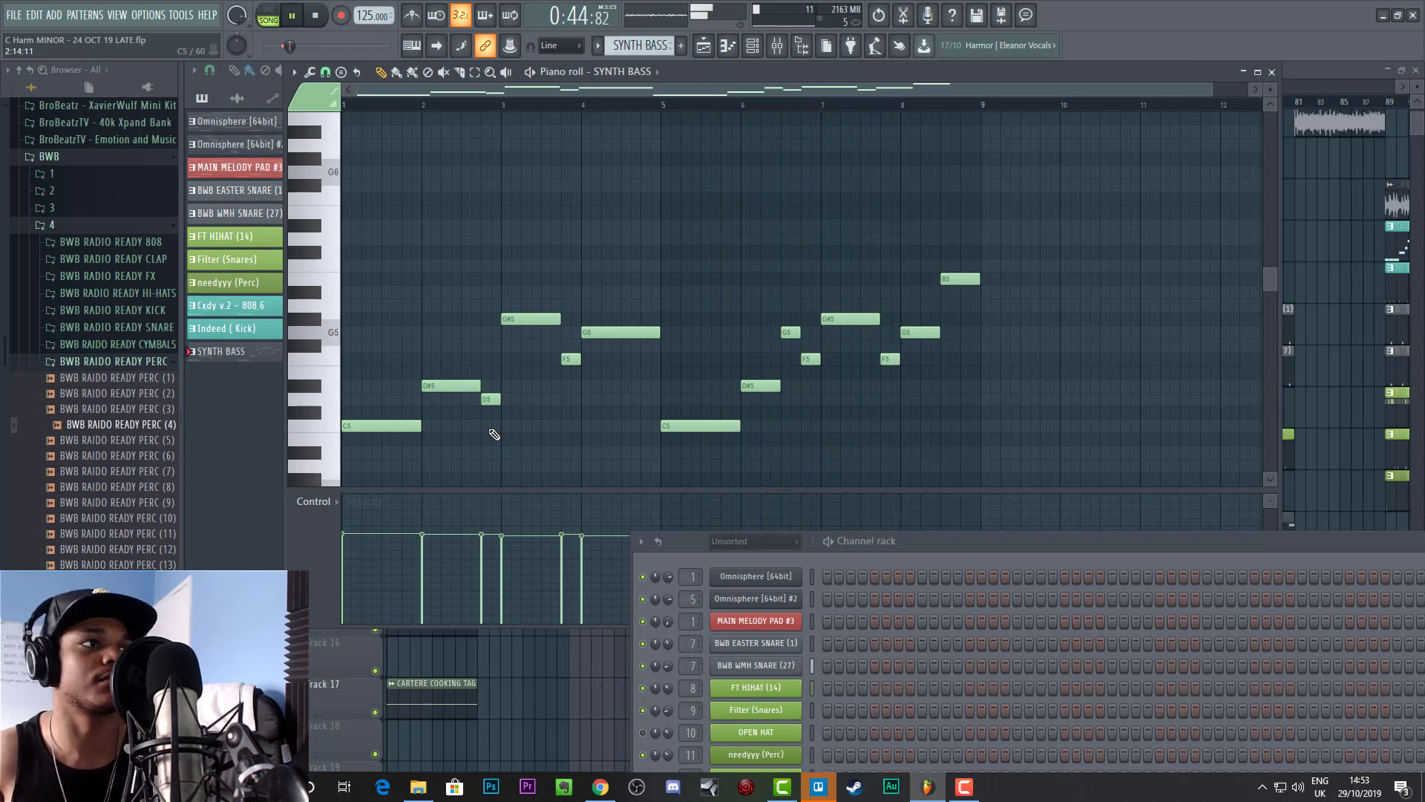
pyautogui.press('space')
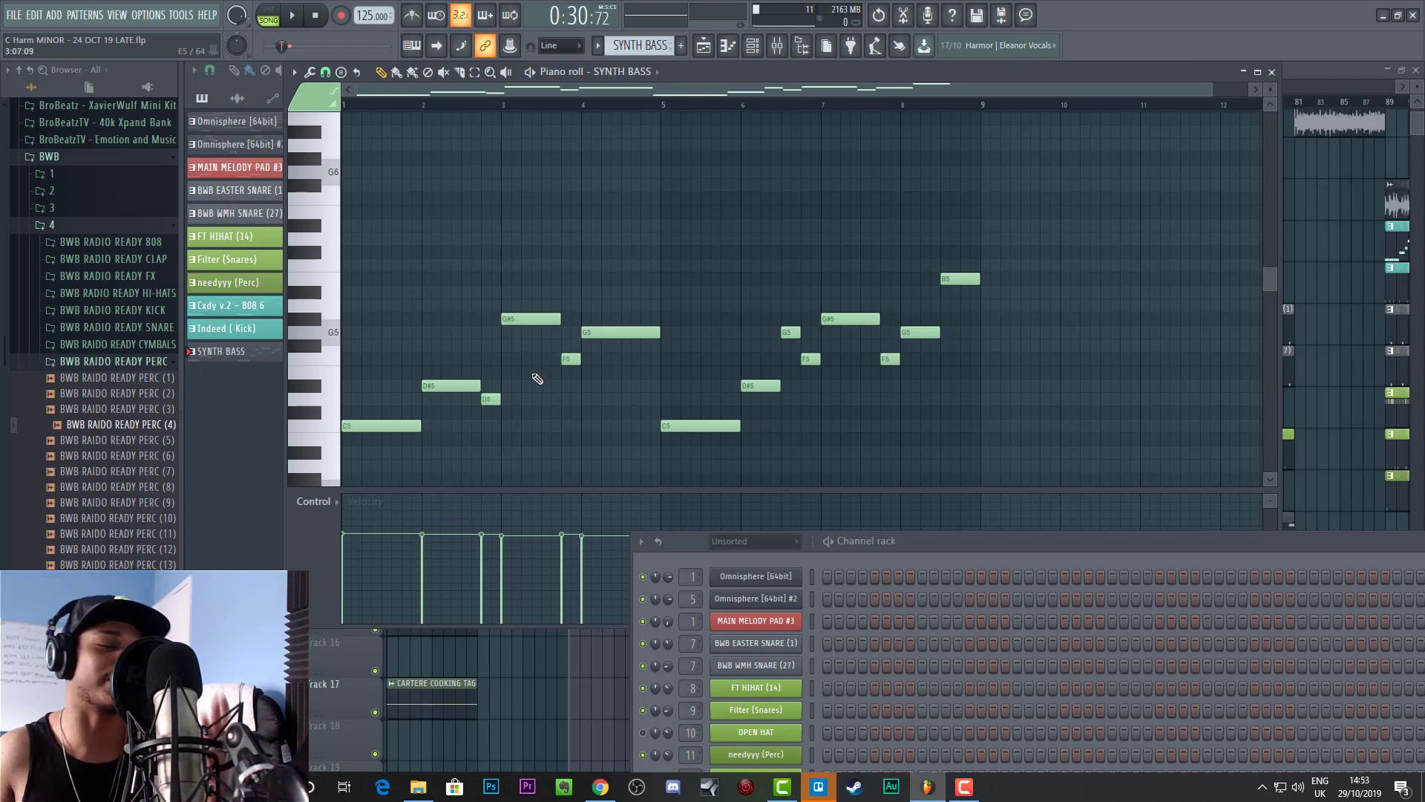
pyautogui.click(1272, 71)
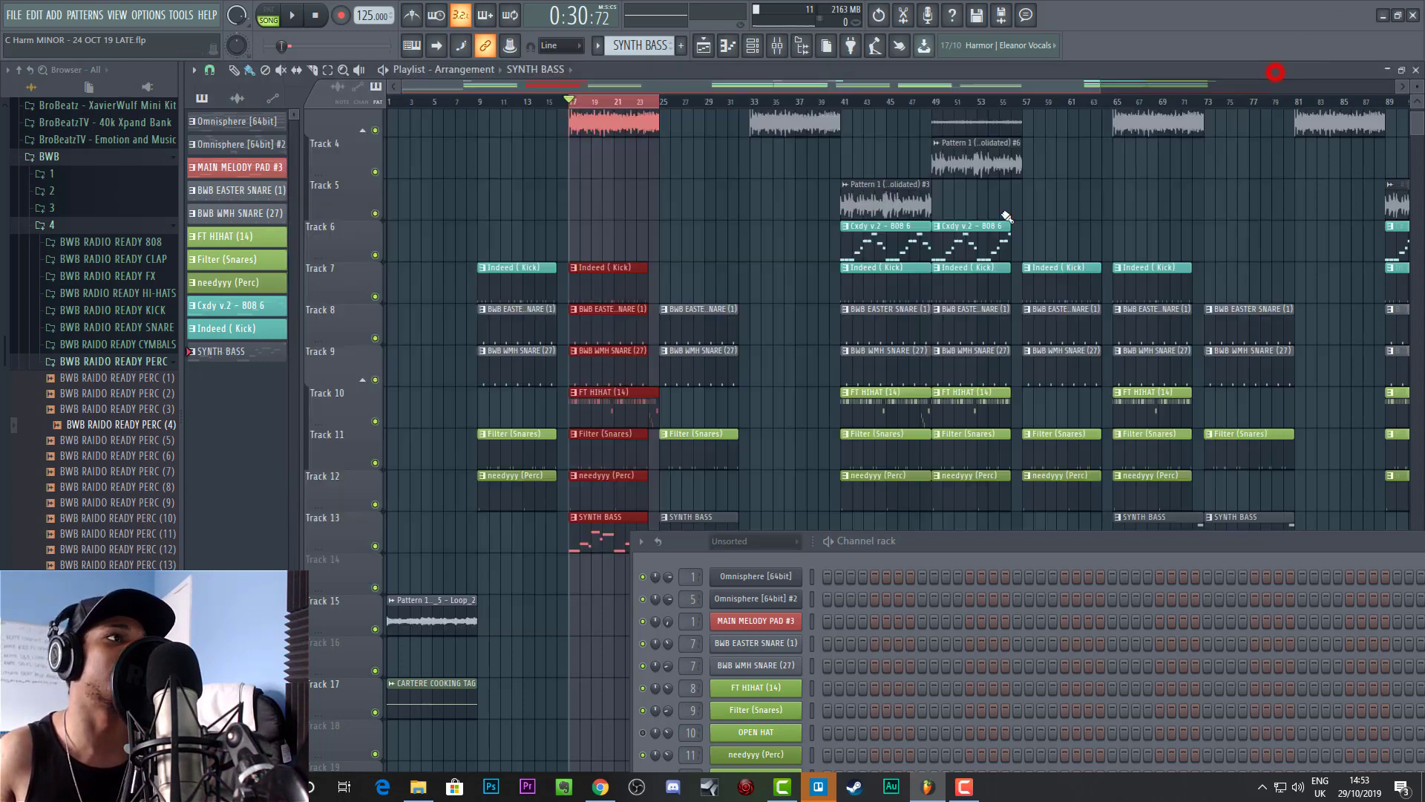
# Step: Clear the time selection and play from bar 1, muting Track 1 to isolate the Track 15 loop, and stop playback
pyautogui.moveTo(448, 102); pyautogui.dragTo(279, 107)
pyautogui.scroll(2, 482, 191)
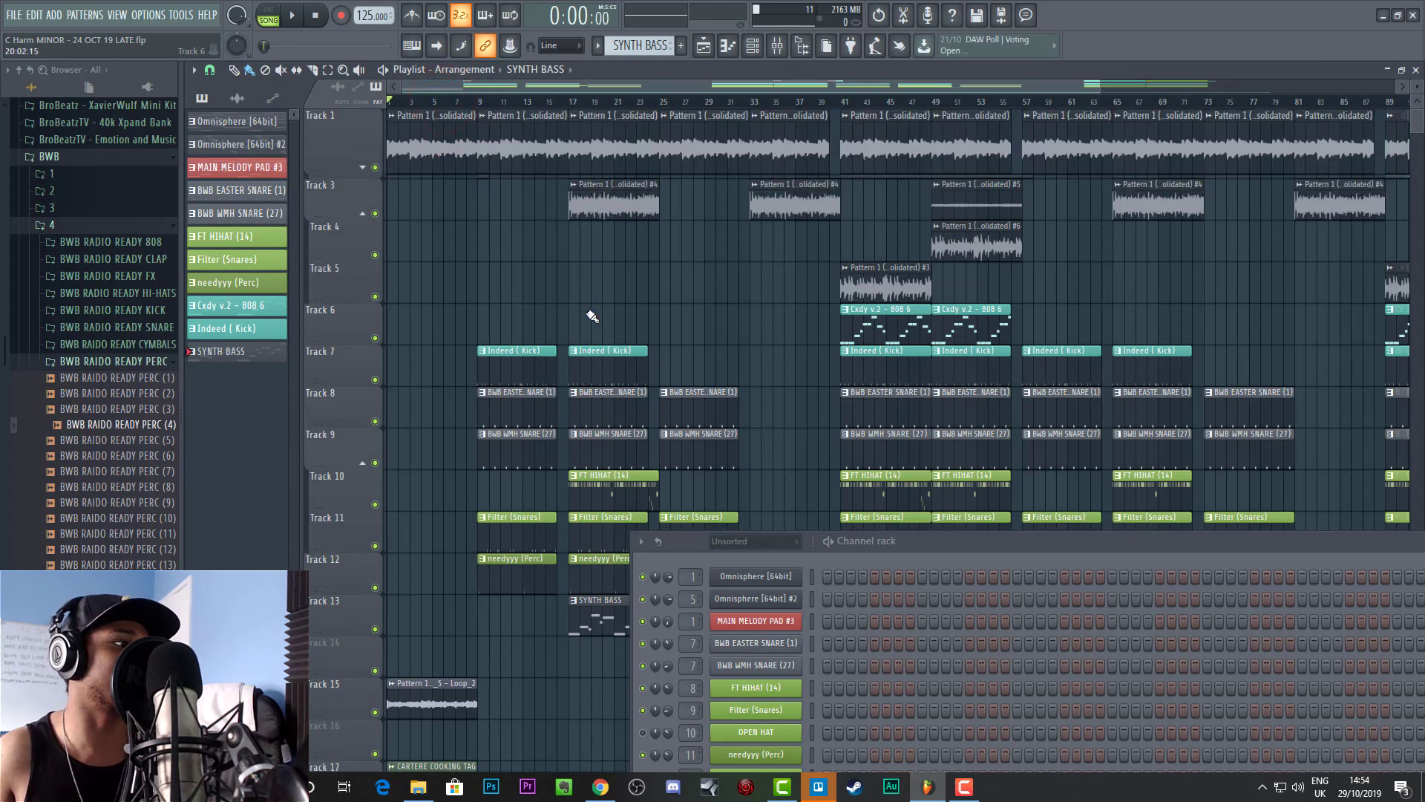
pyautogui.click(375, 712)
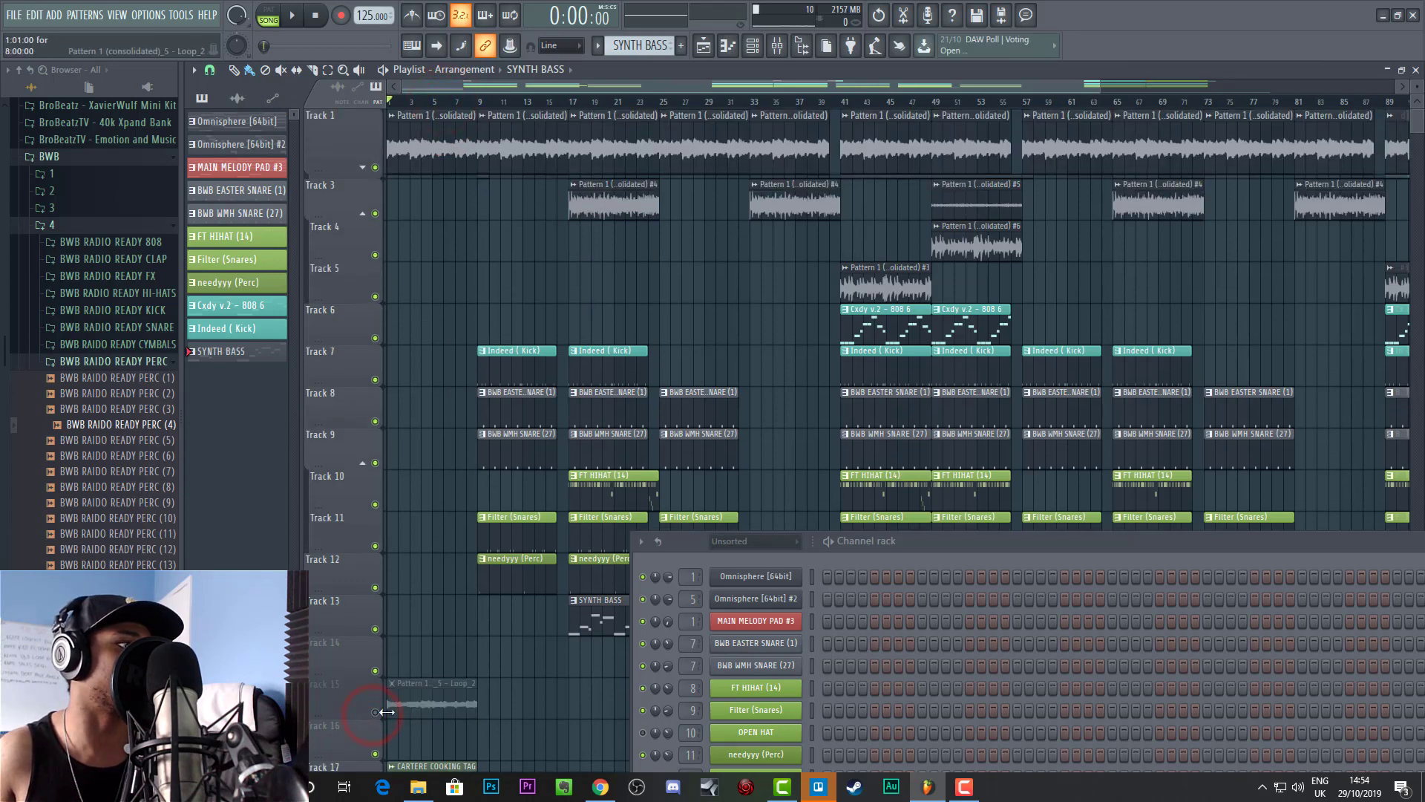
pyautogui.click(375, 713)
pyautogui.press('space')
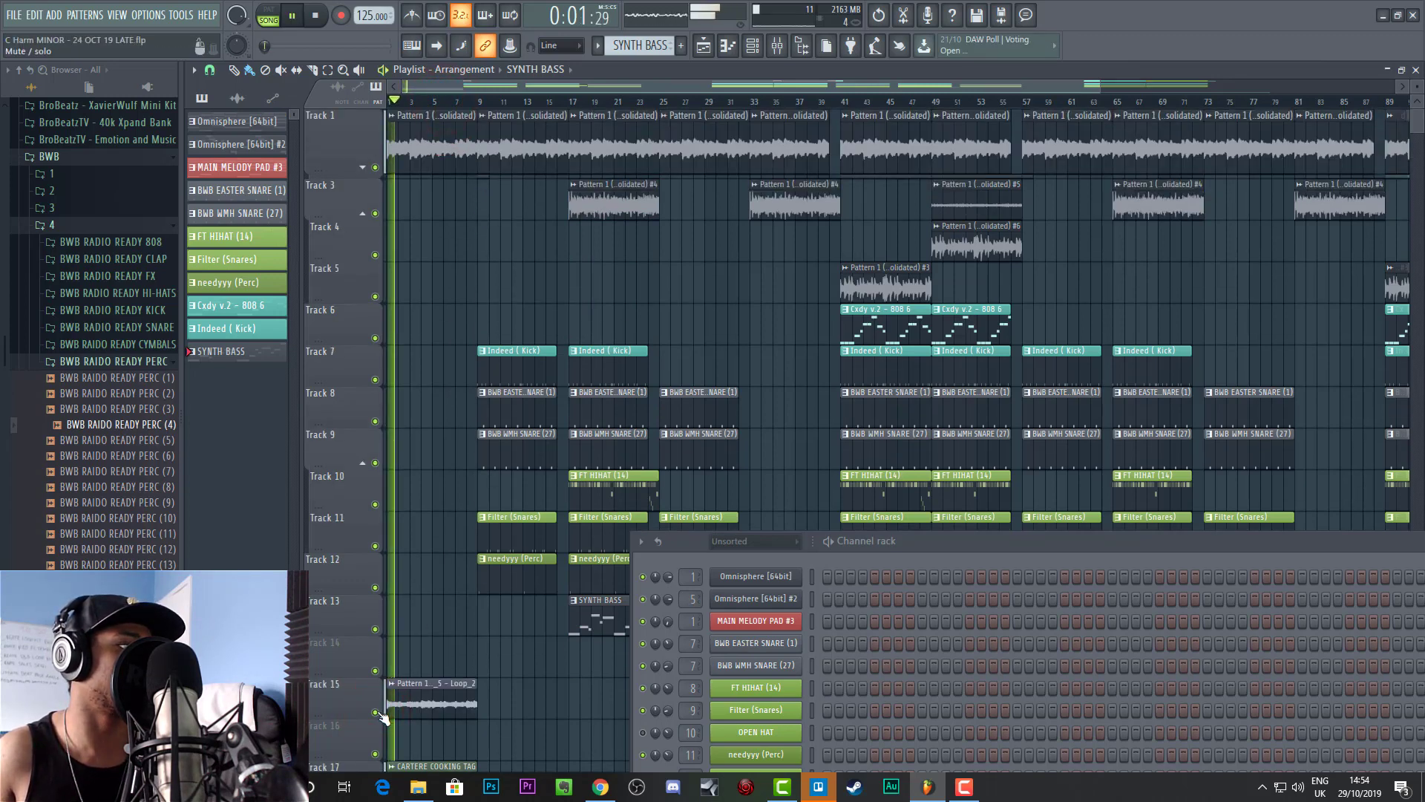
pyautogui.click(375, 167)
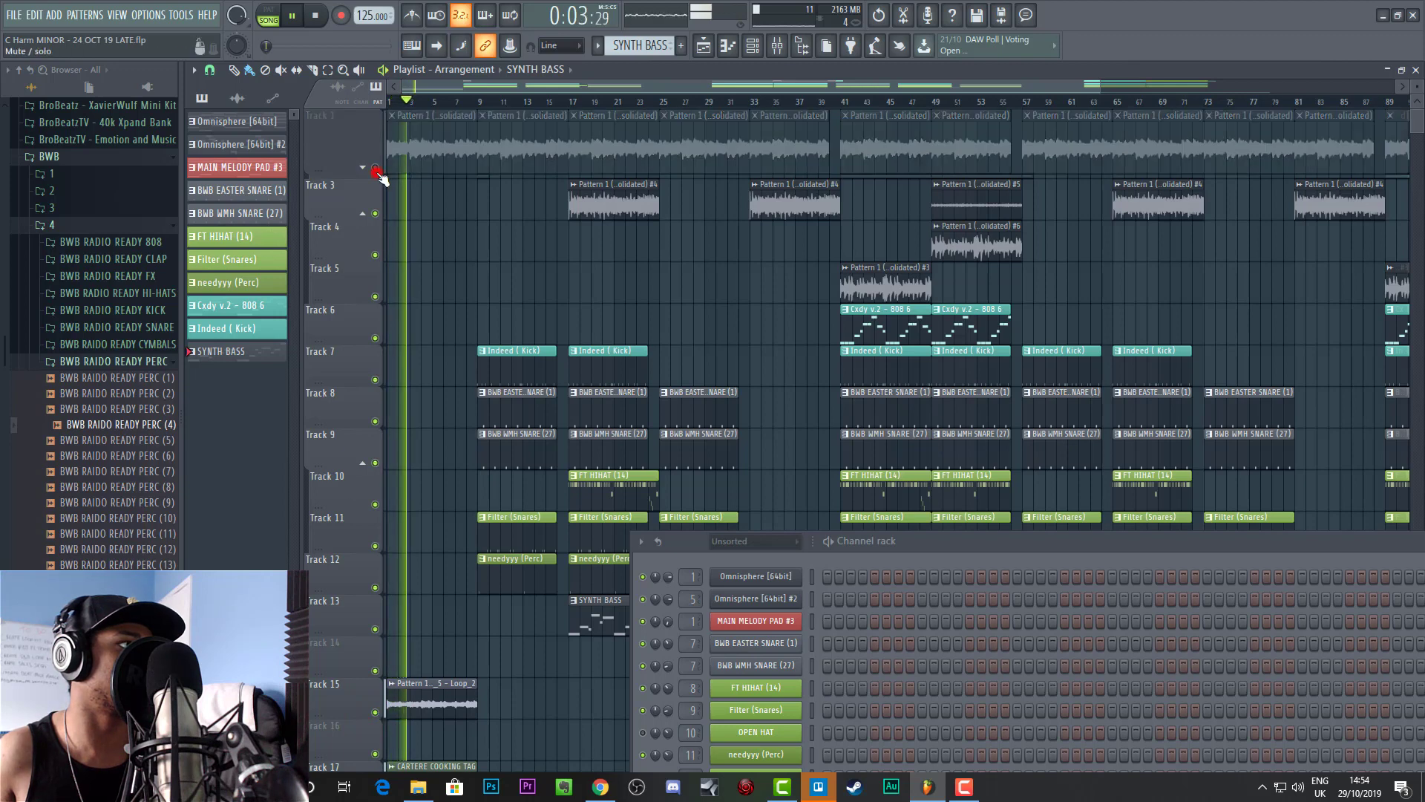
pyautogui.press('space')
# Step: Unmute Track 1 and leave Track 15 muted in the playlist
pyautogui.click(375, 714)
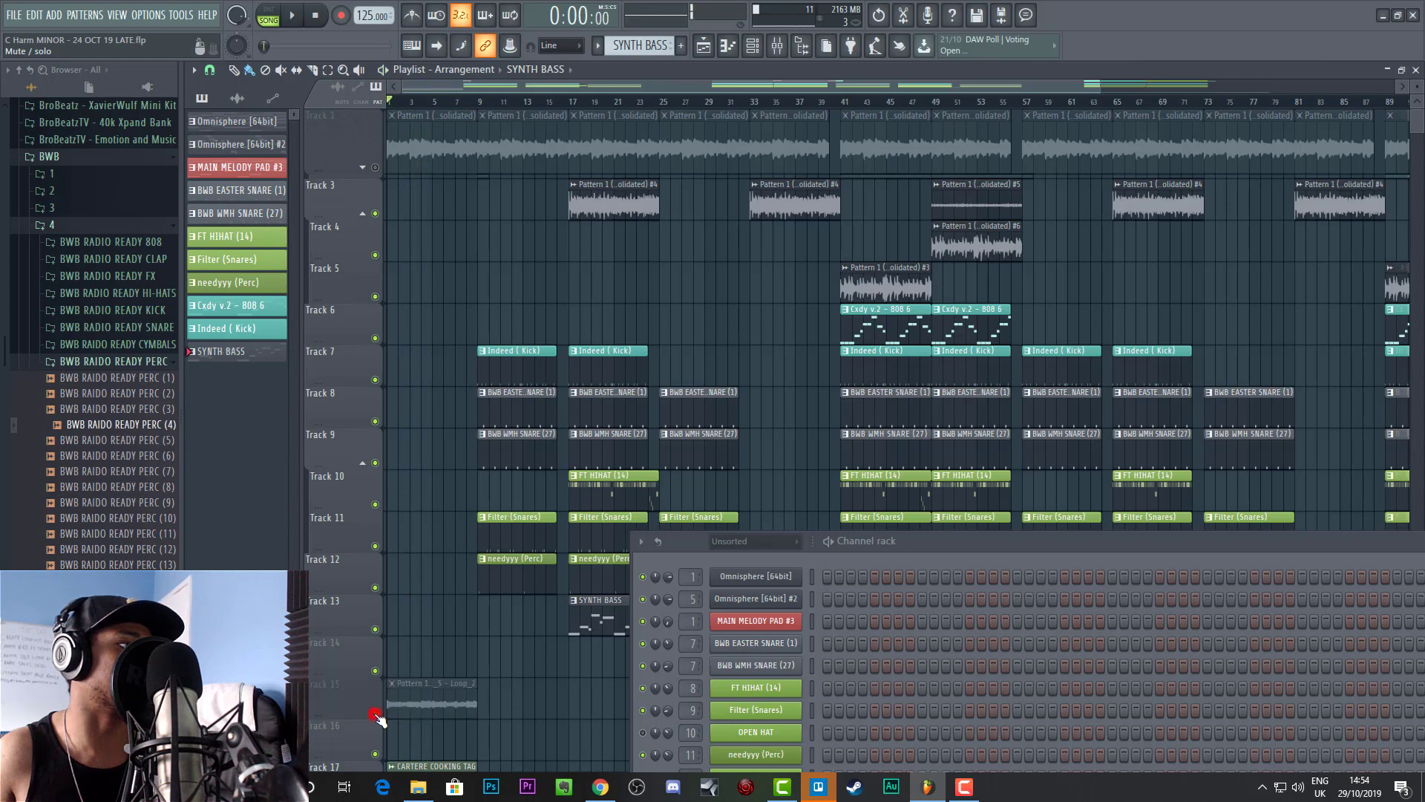
pyautogui.click(375, 713)
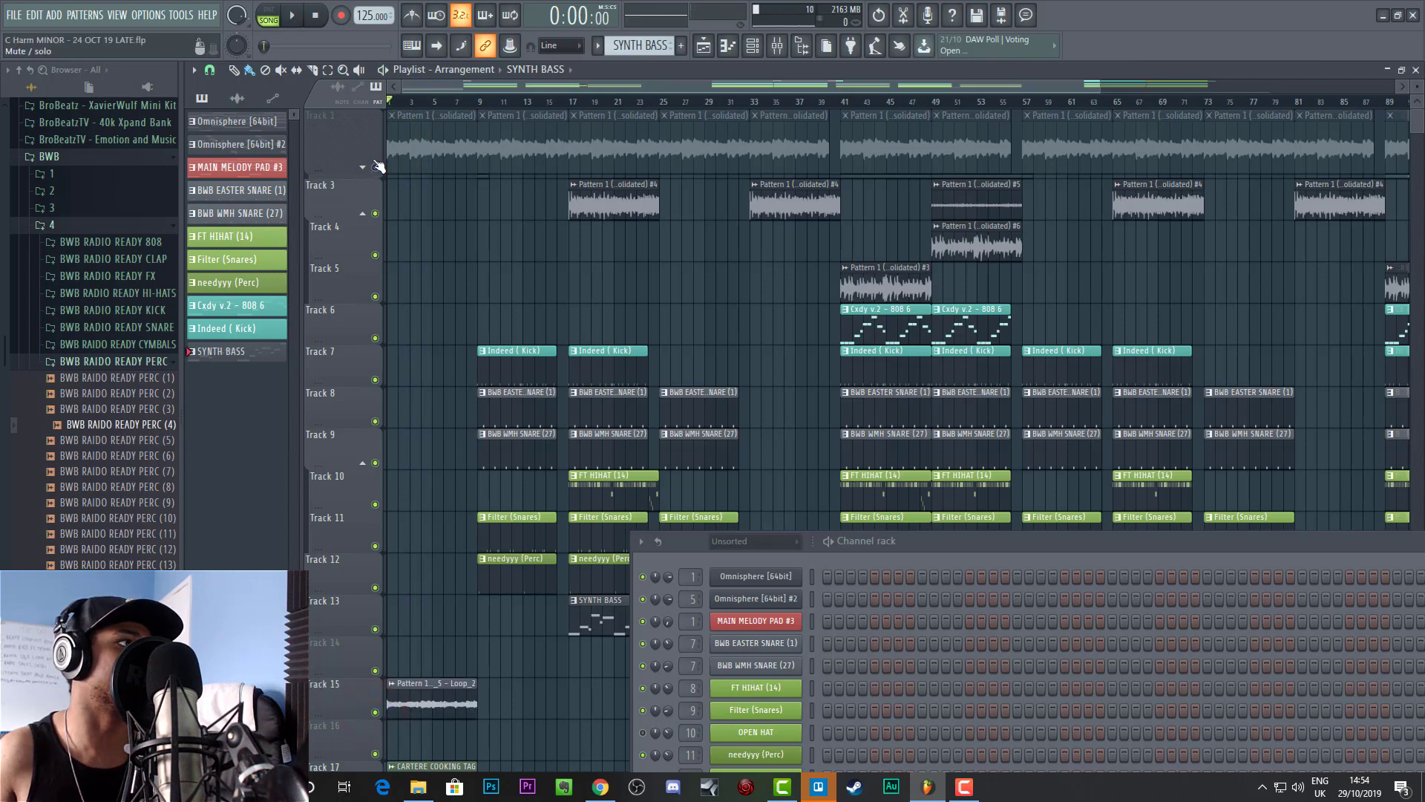
pyautogui.click(375, 167)
pyautogui.click(376, 714)
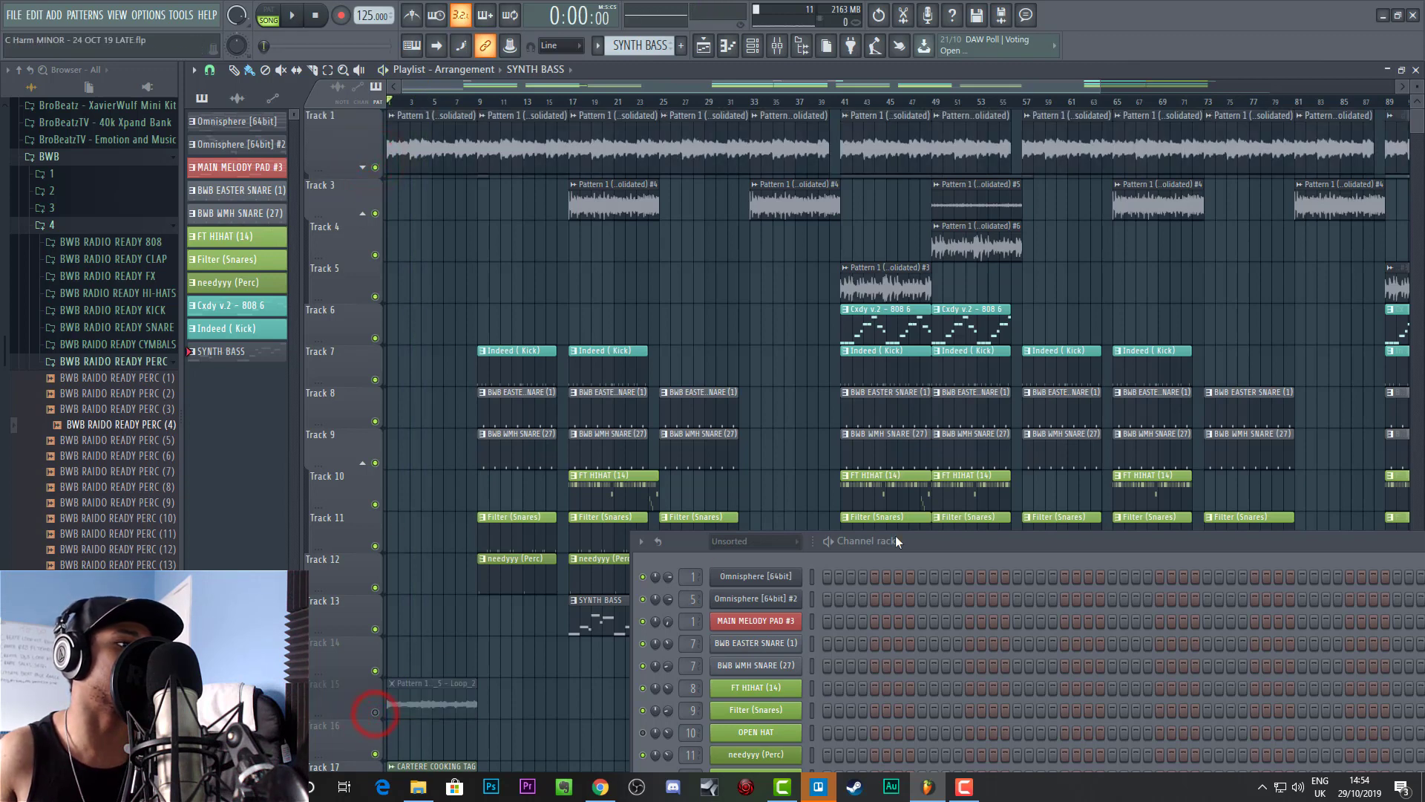
# Step: Fit the whole arrangement in the playlist view and move the channel rack out of the way
pyautogui.moveTo(737, 542); pyautogui.dragTo(958, 538)
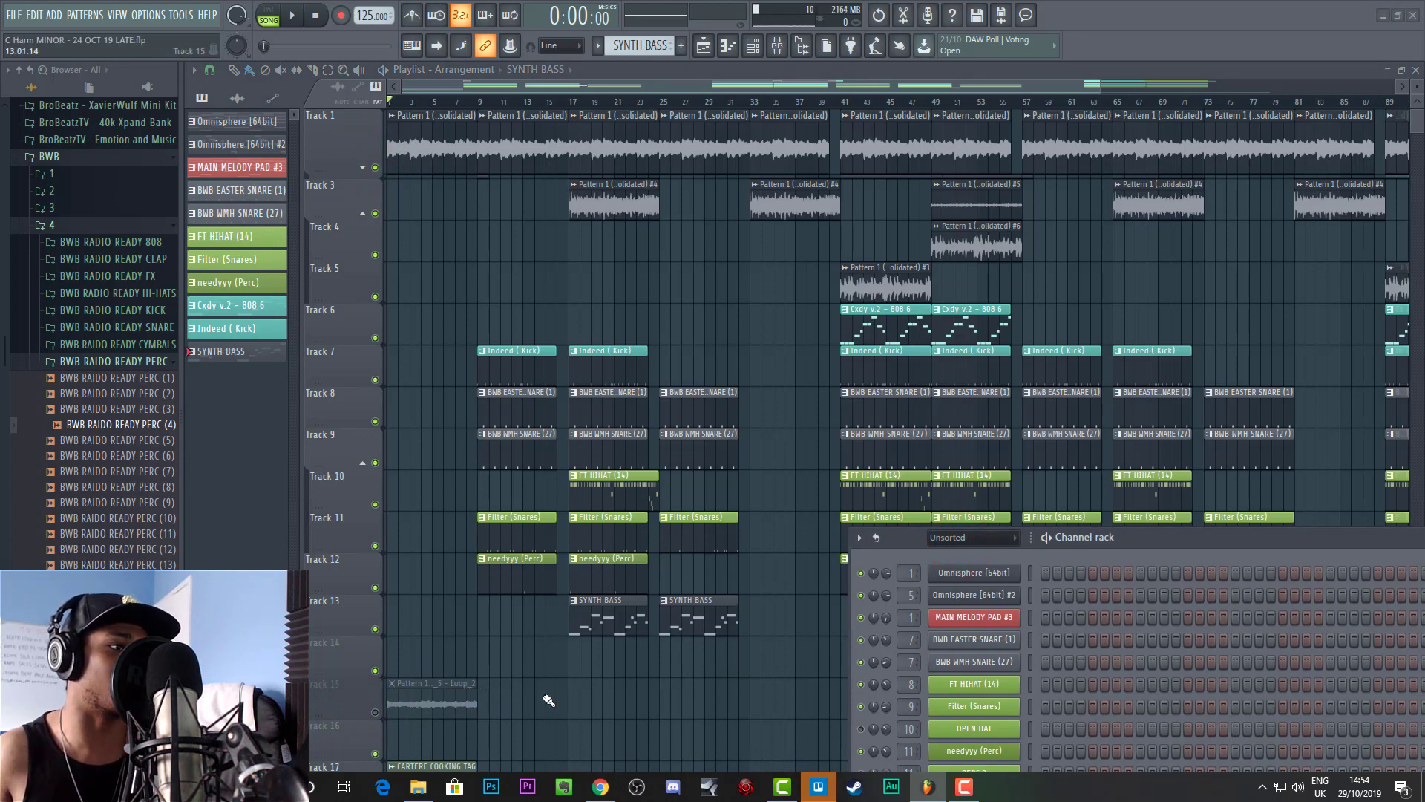
pyautogui.moveTo(1138, 532); pyautogui.dragTo(1123, 410)
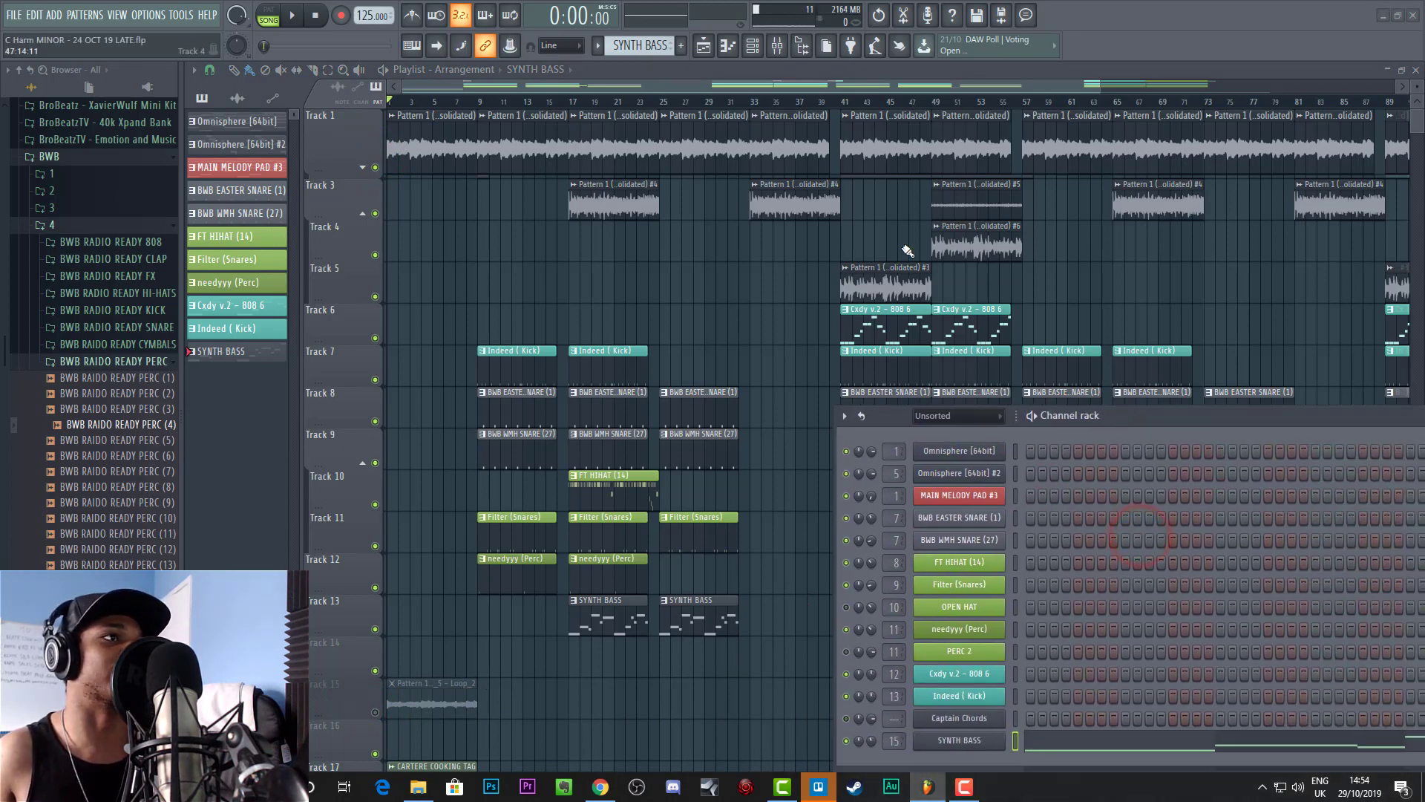
pyautogui.moveTo(1098, 91); pyautogui.dragTo(1409, 104)
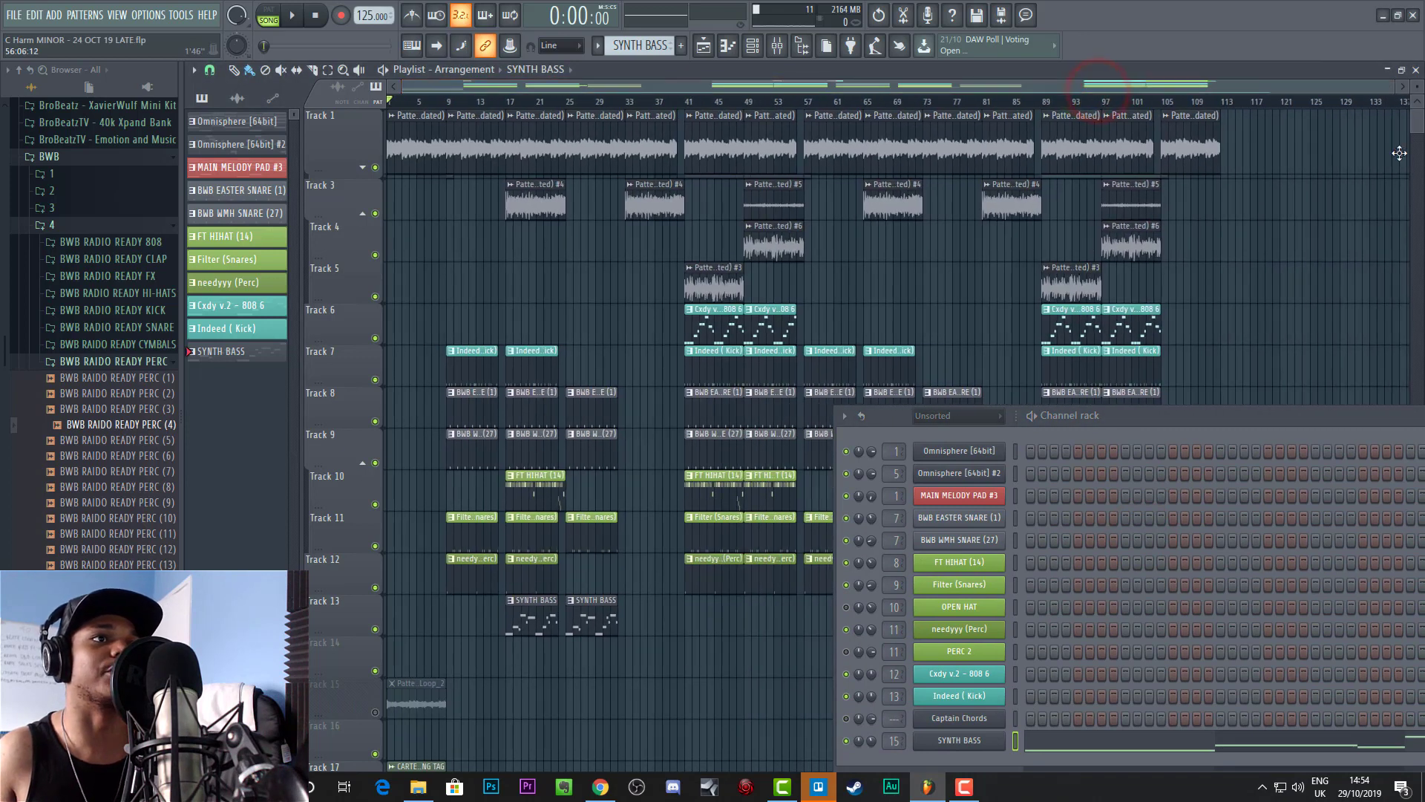
pyautogui.moveTo(1159, 420); pyautogui.dragTo(1424, 358)
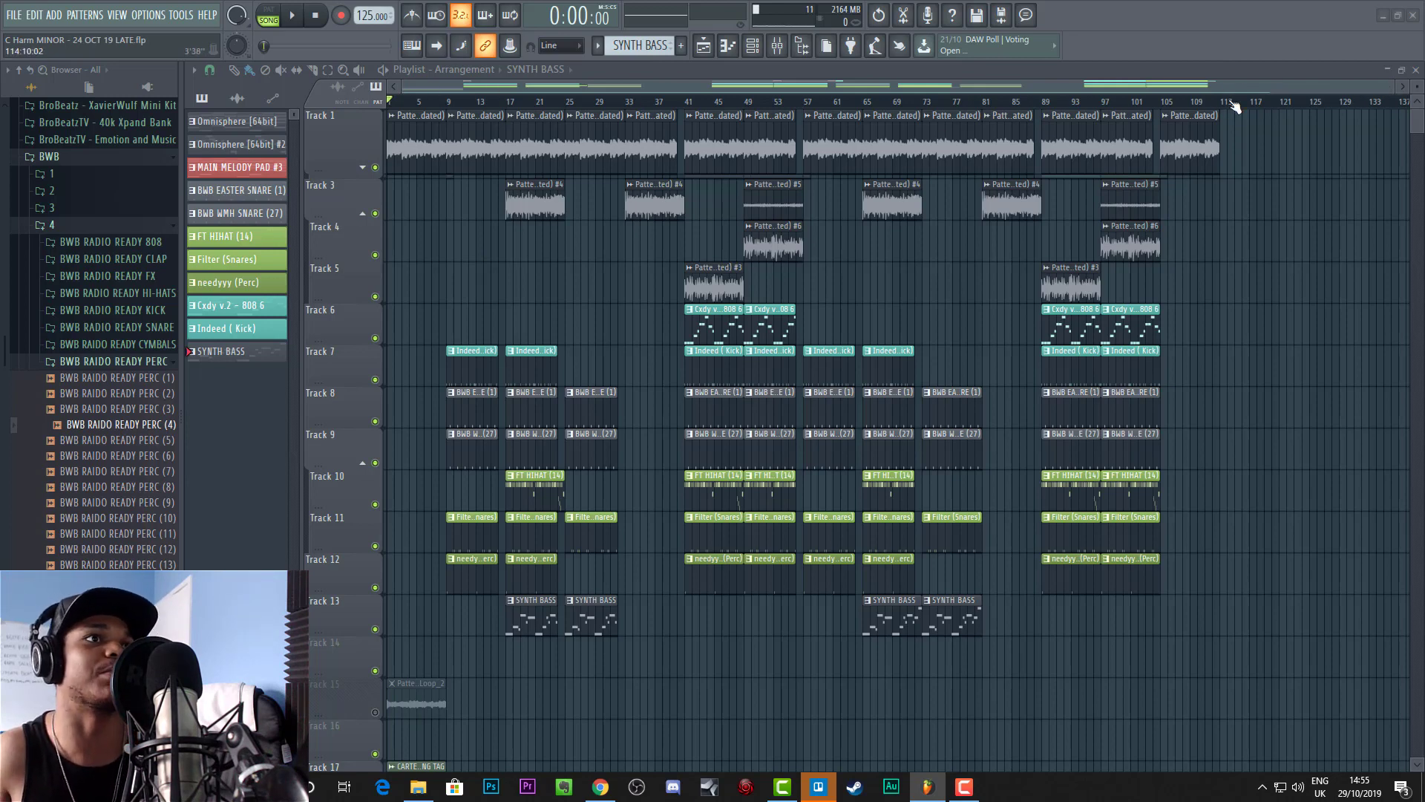
# Step: Set a time selection over the whole song, bars 1 to 113, and examine the MASTER TRACK volume automation below the tracks
pyautogui.moveTo(1223, 104); pyautogui.dragTo(390, 104)
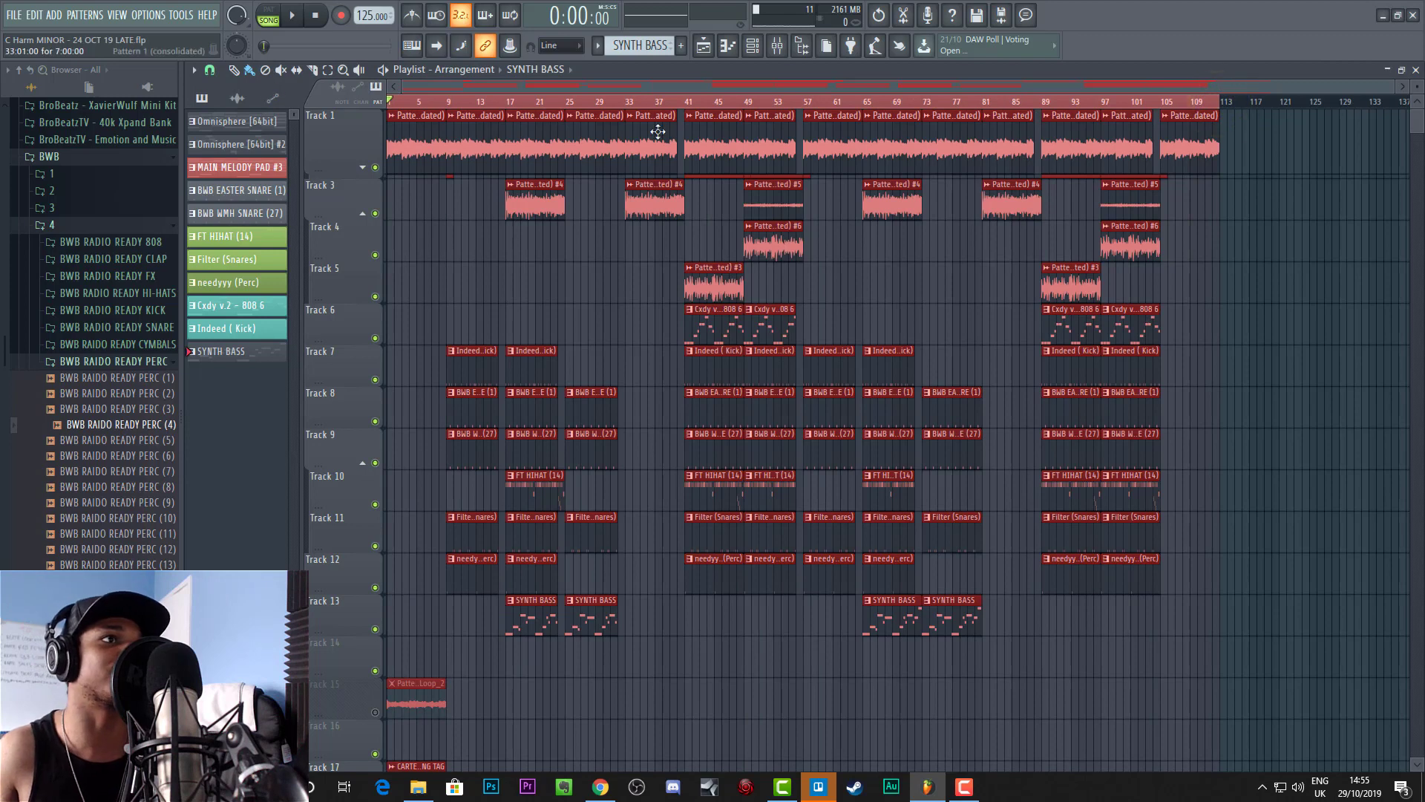
pyautogui.moveTo(1394, 87); pyautogui.dragTo(1403, 87)
pyautogui.scroll(-7, 1301, 341)
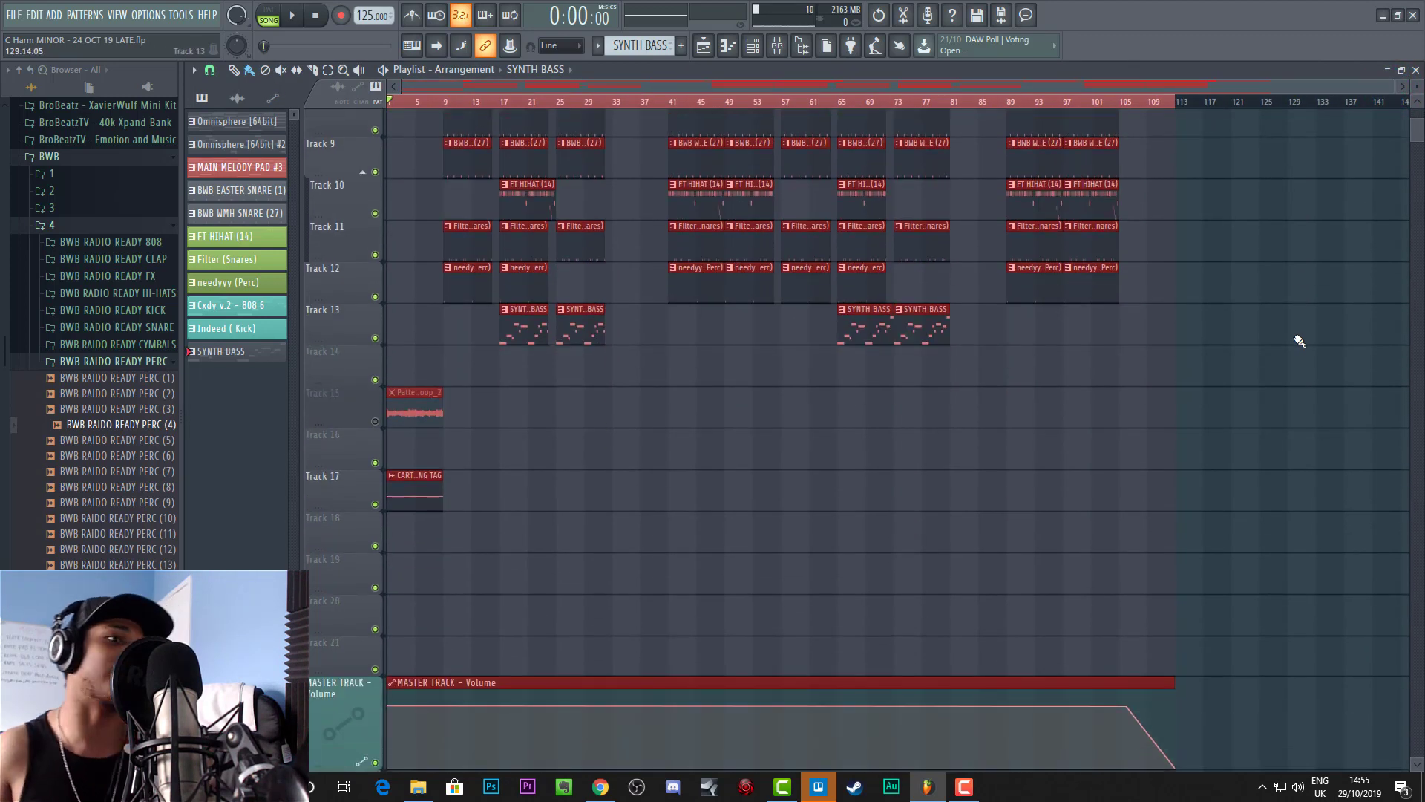
# Step: Play the arrangement from bar 1 with the upper playlist tracks in view, and stop playback
pyautogui.scroll(7, 1299, 341)
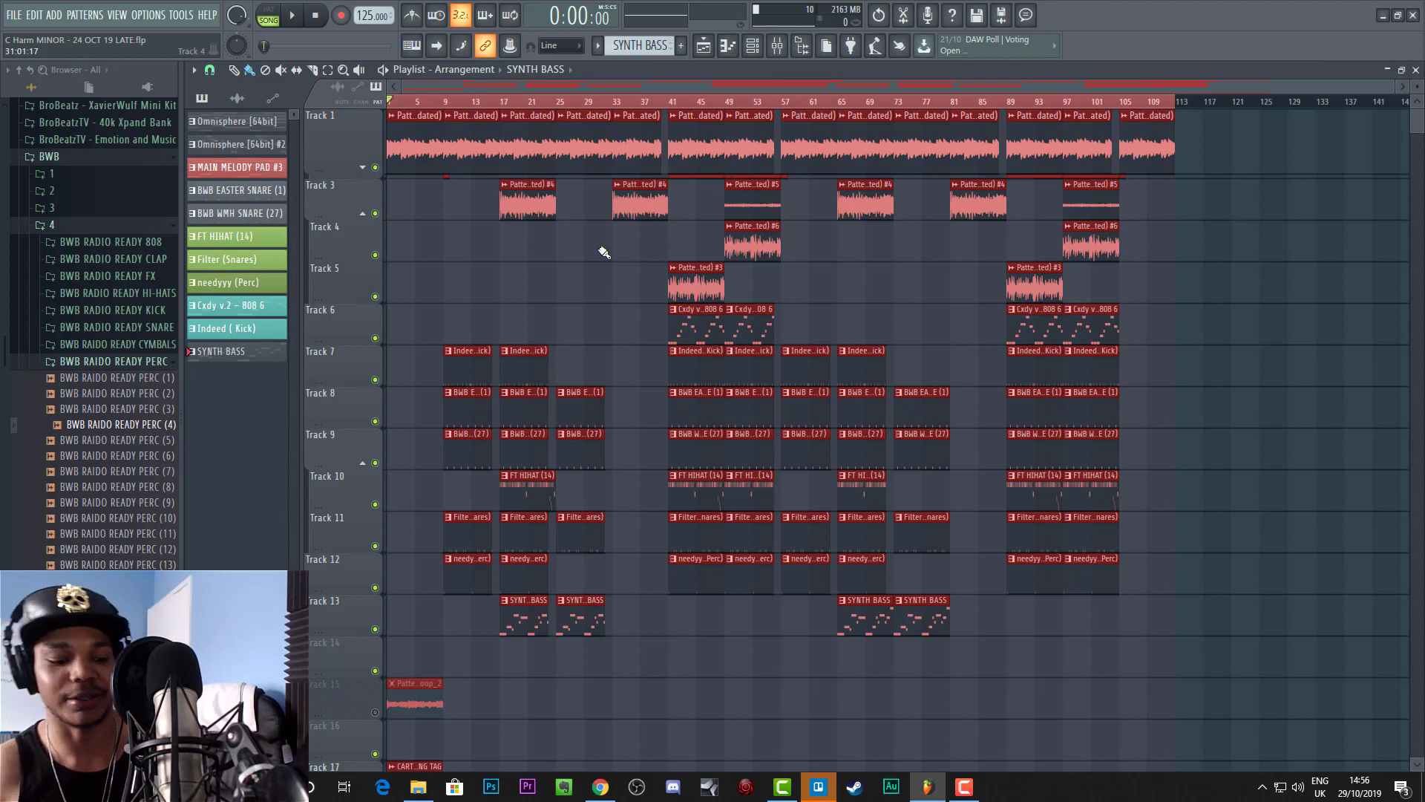
pyautogui.press('space')
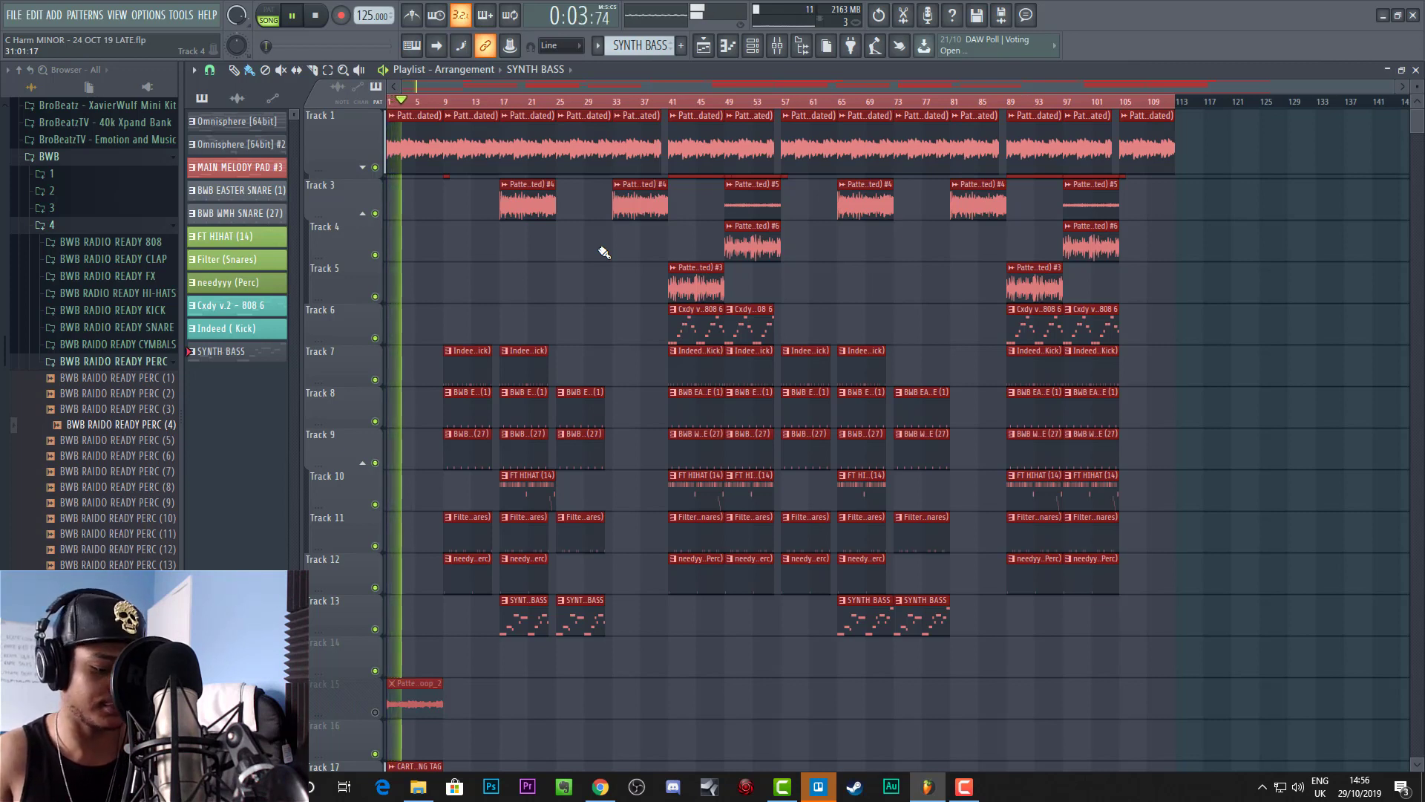
pyautogui.press('space')
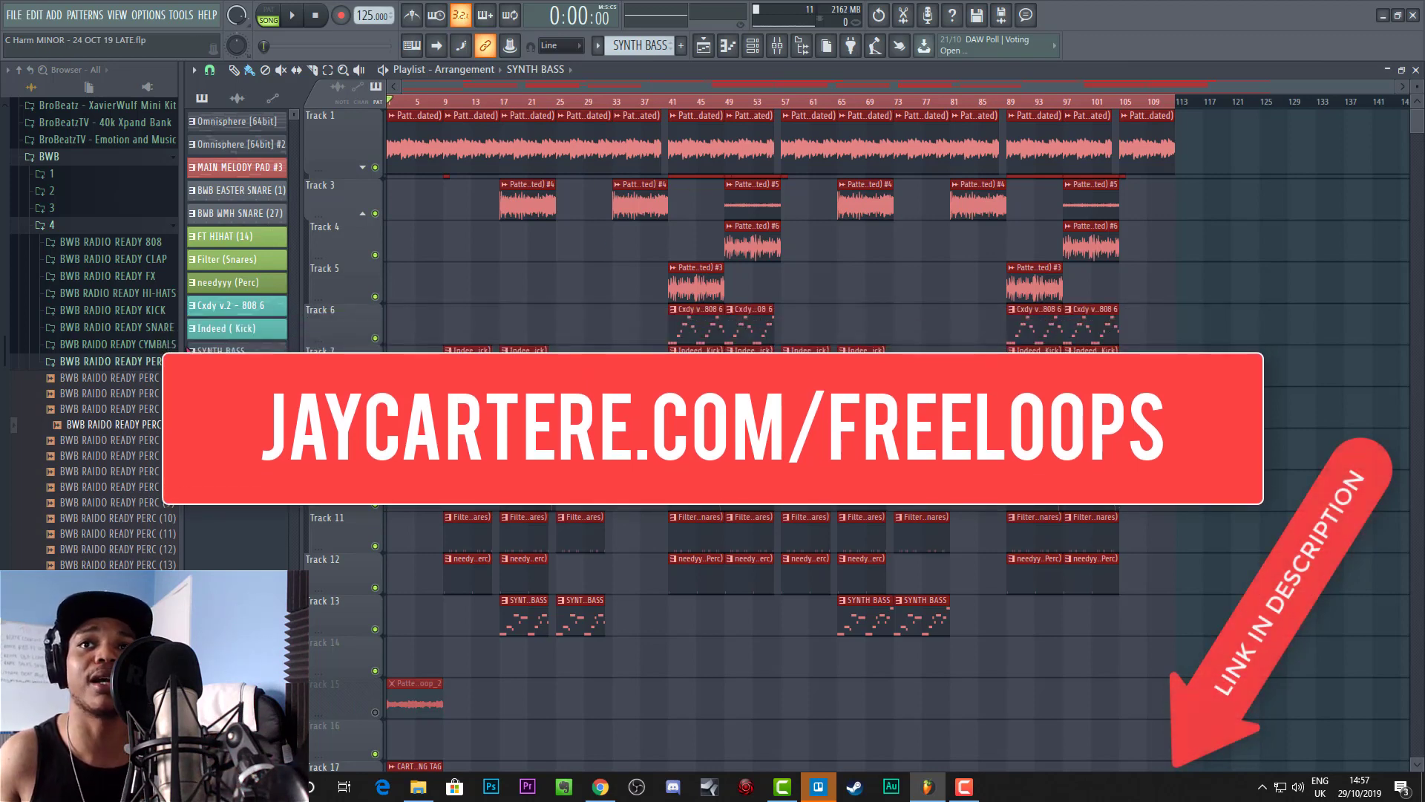
# Step: Show the mixer and inspect the effect chains of the OPEN HAT, SNARE, HI HATS and CLAP inserts
pyautogui.press('F9')
pyautogui.moveTo(889, 64); pyautogui.dragTo(444, 105)
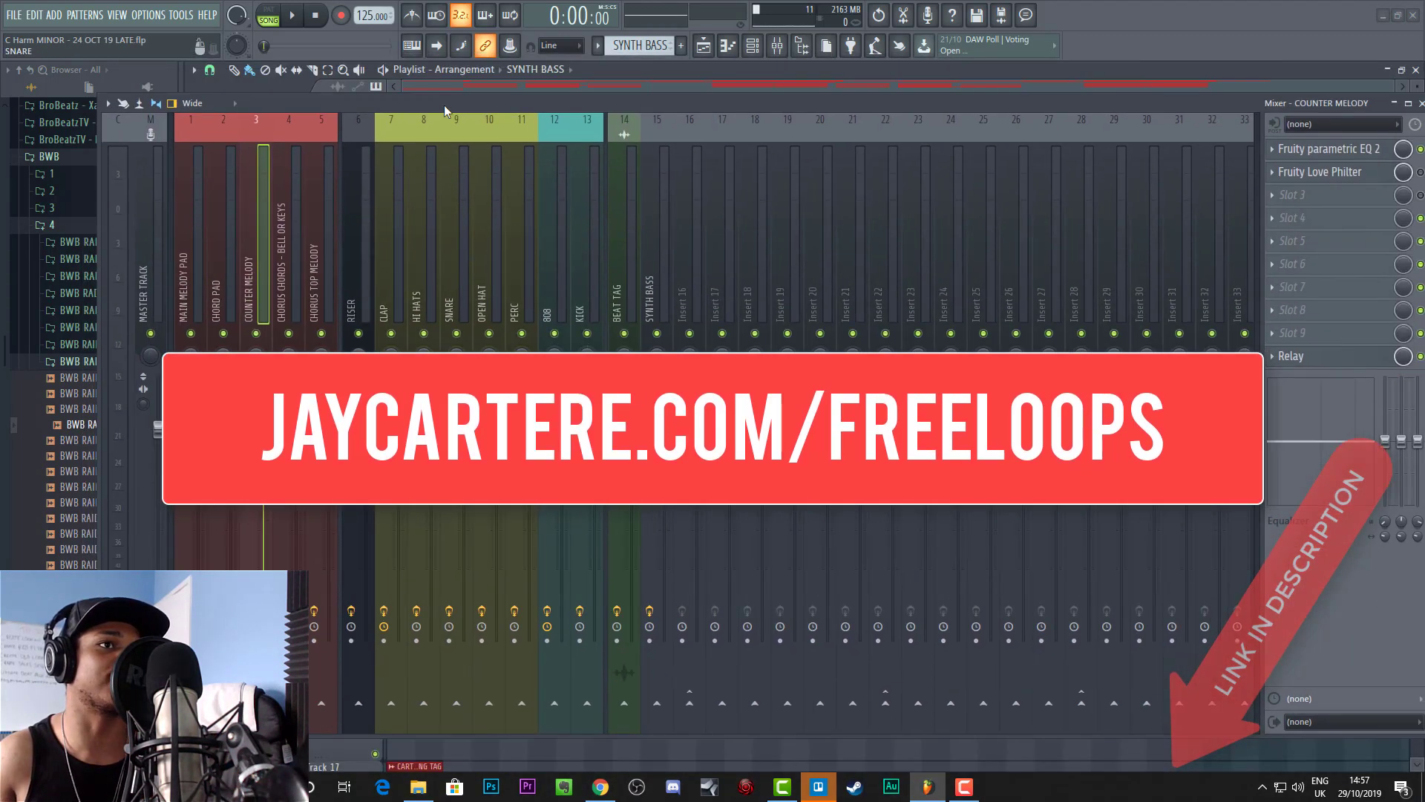
pyautogui.click(483, 234)
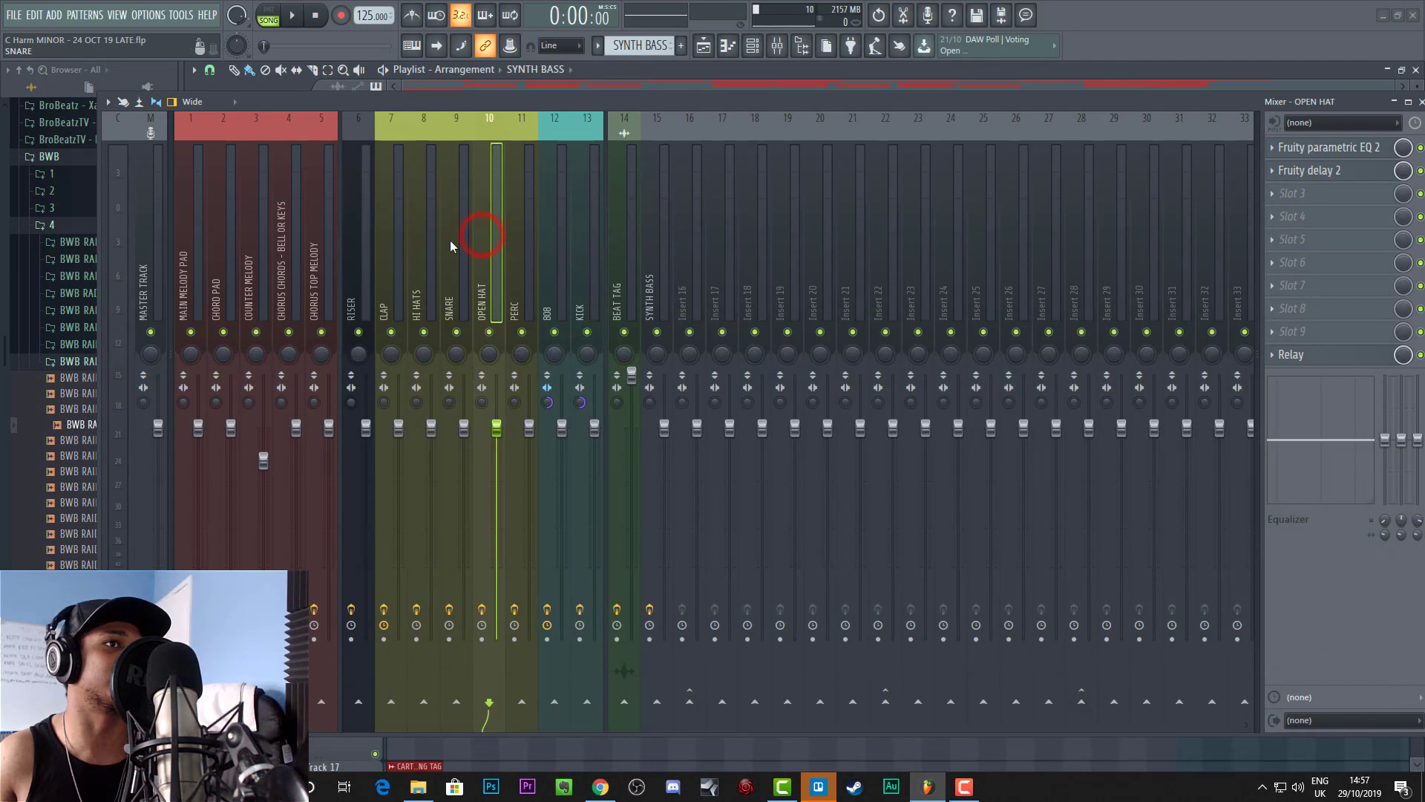
pyautogui.click(450, 240)
pyautogui.click(416, 248)
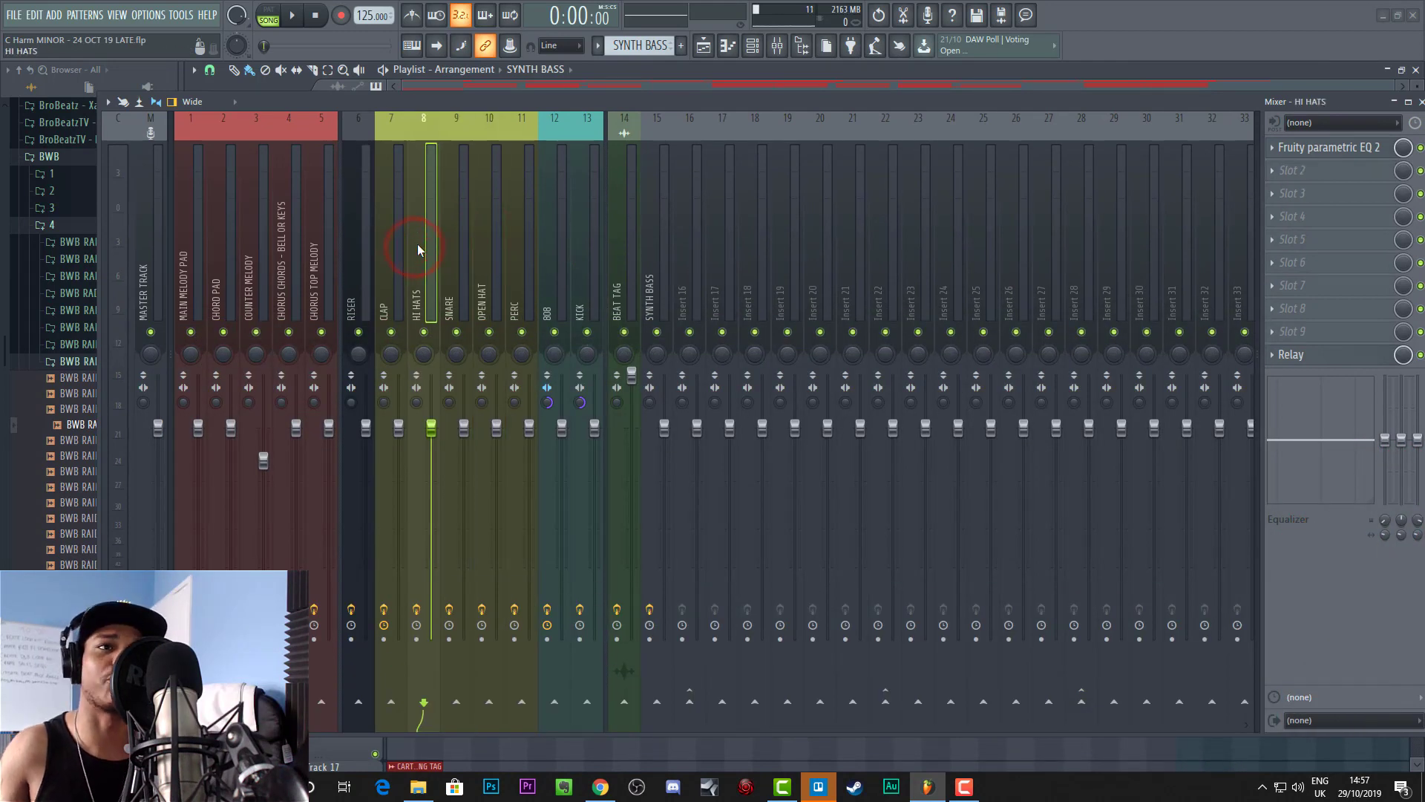
pyautogui.click(387, 282)
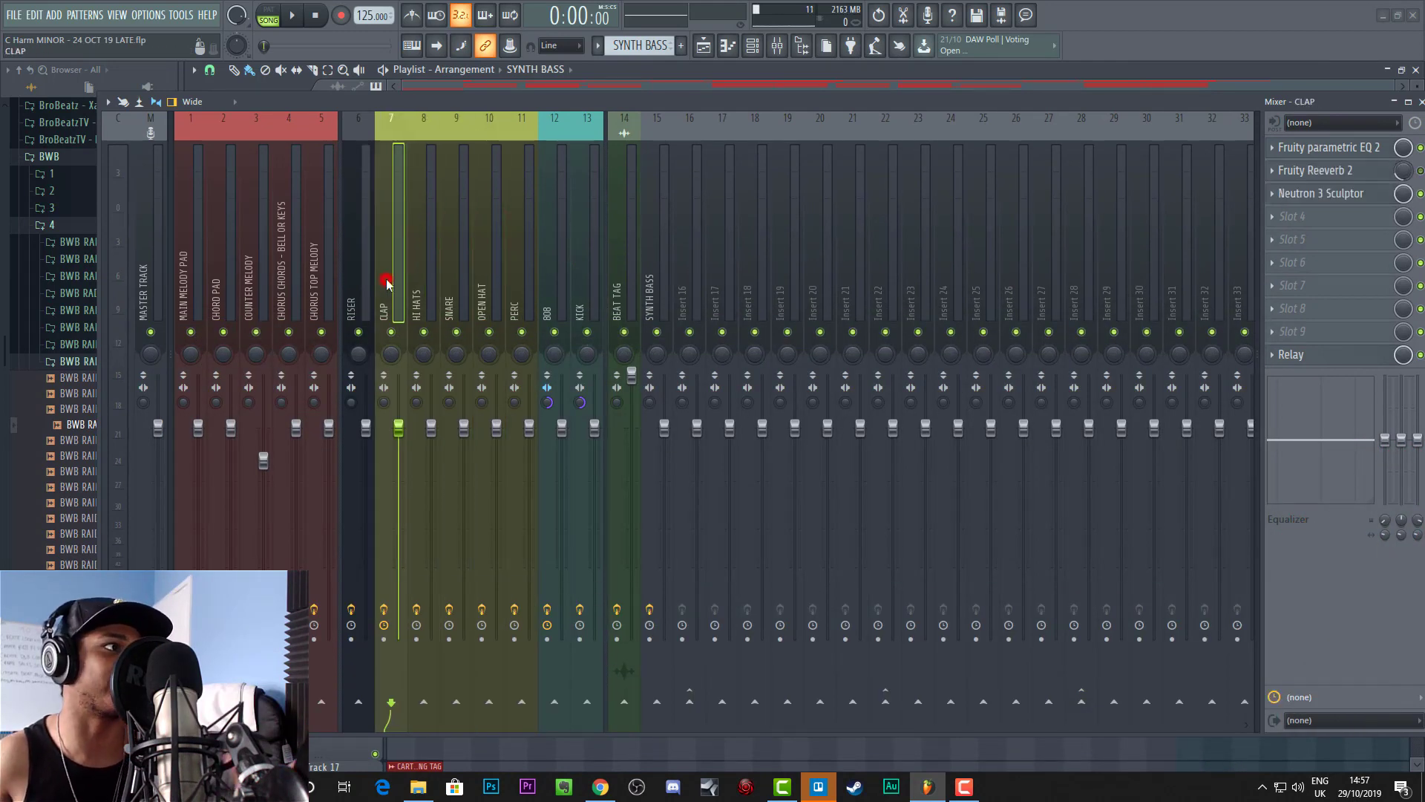
# Step: Move the mixer out of view of the playlist and play the full beat from bar 1
pyautogui.moveTo(483, 105); pyautogui.dragTo(443, 106)
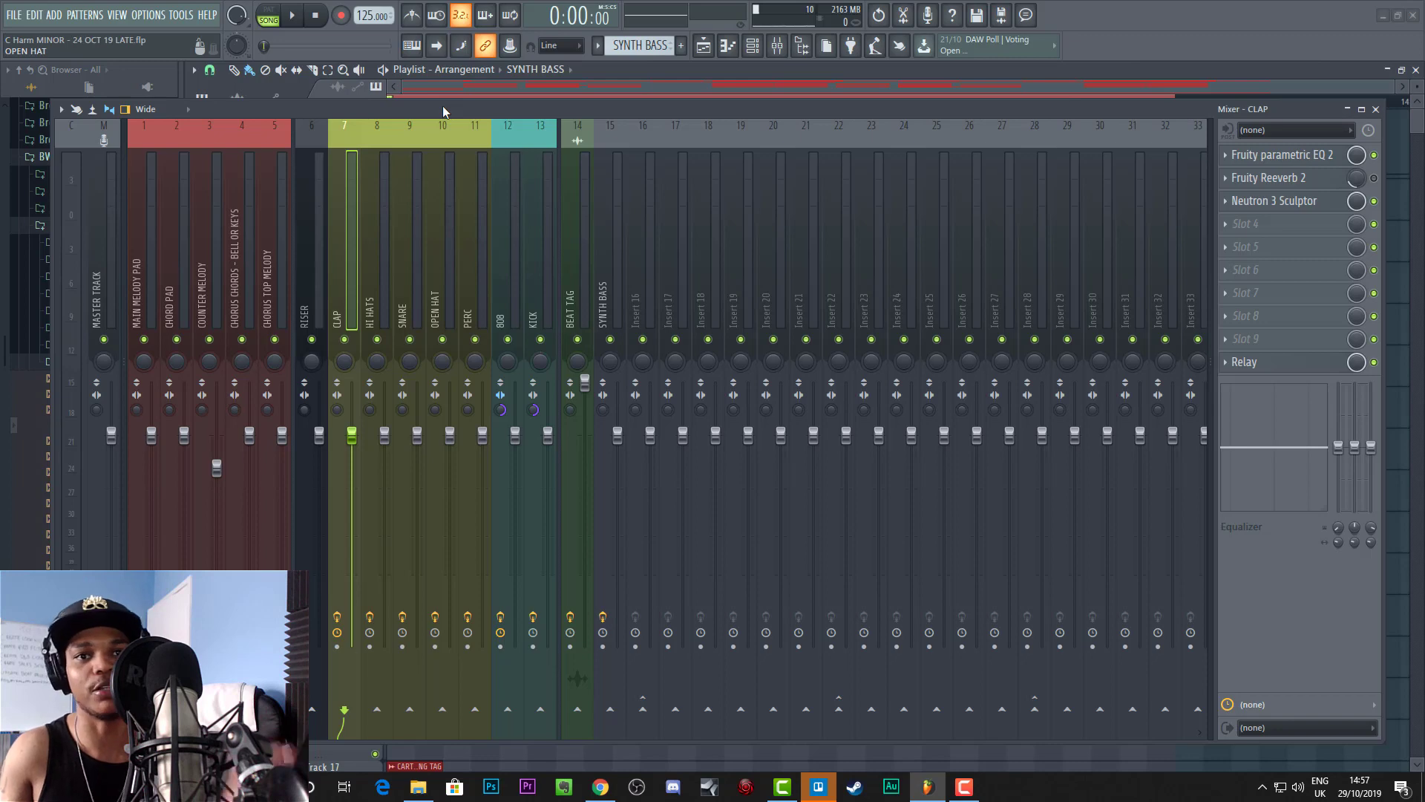
pyautogui.moveTo(421, 112); pyautogui.dragTo(1424, 146)
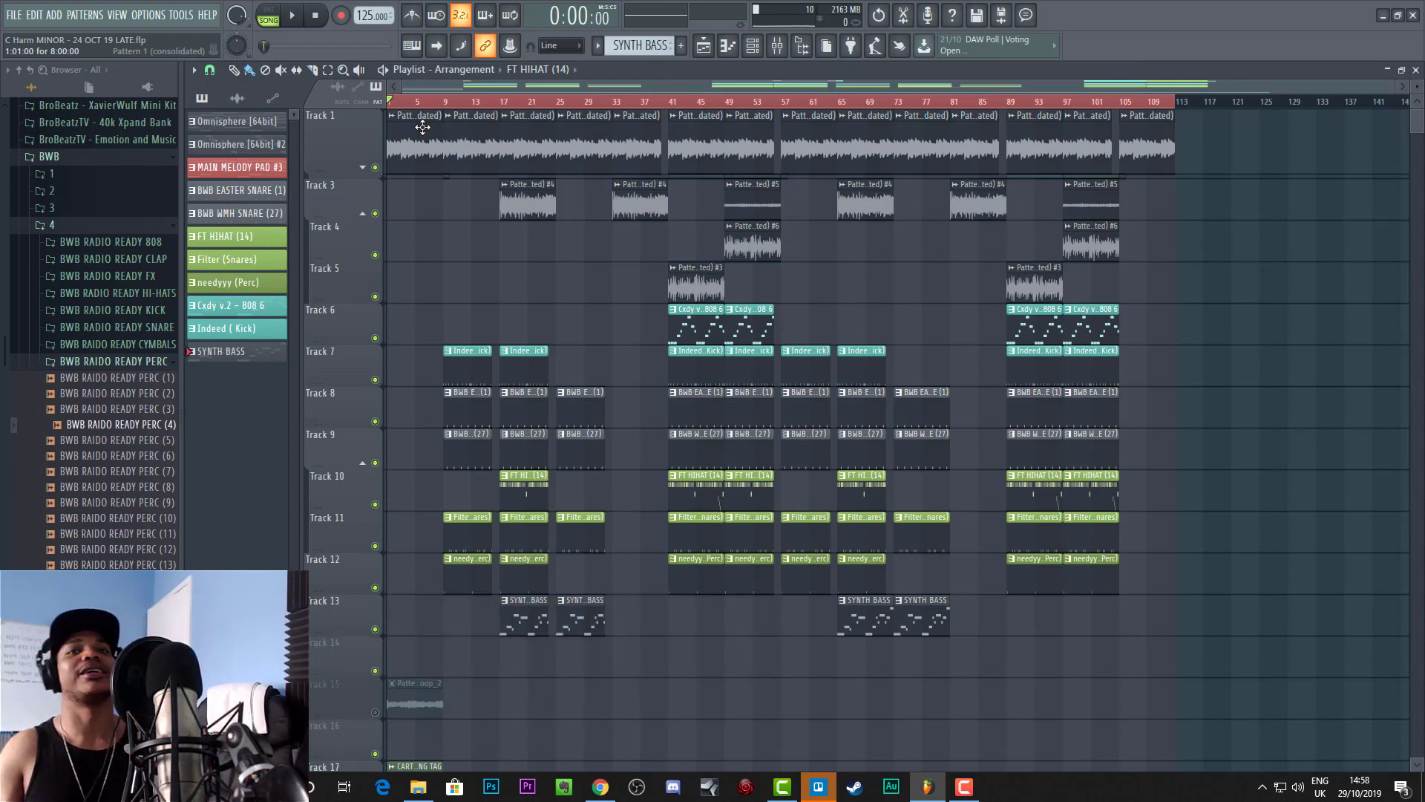
pyautogui.press('space')
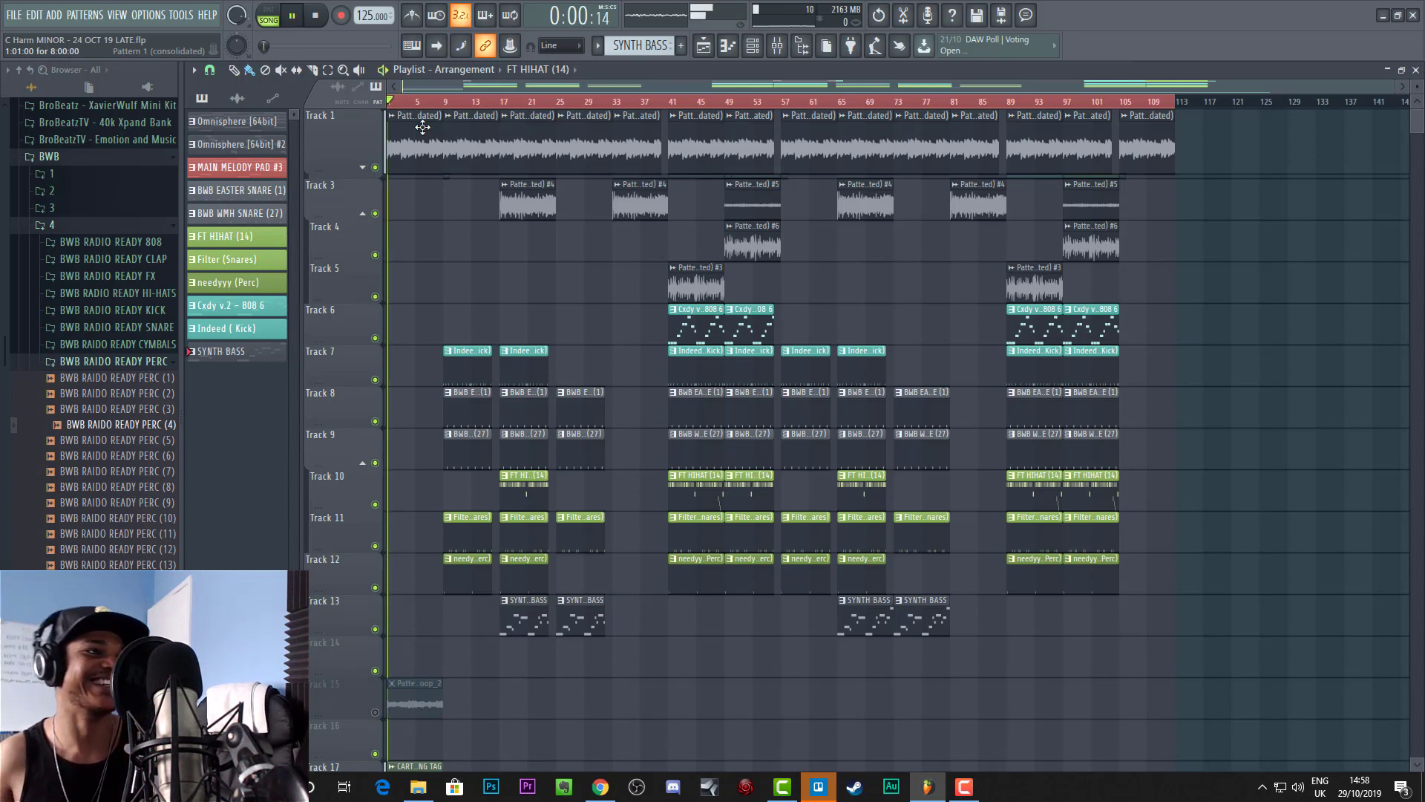